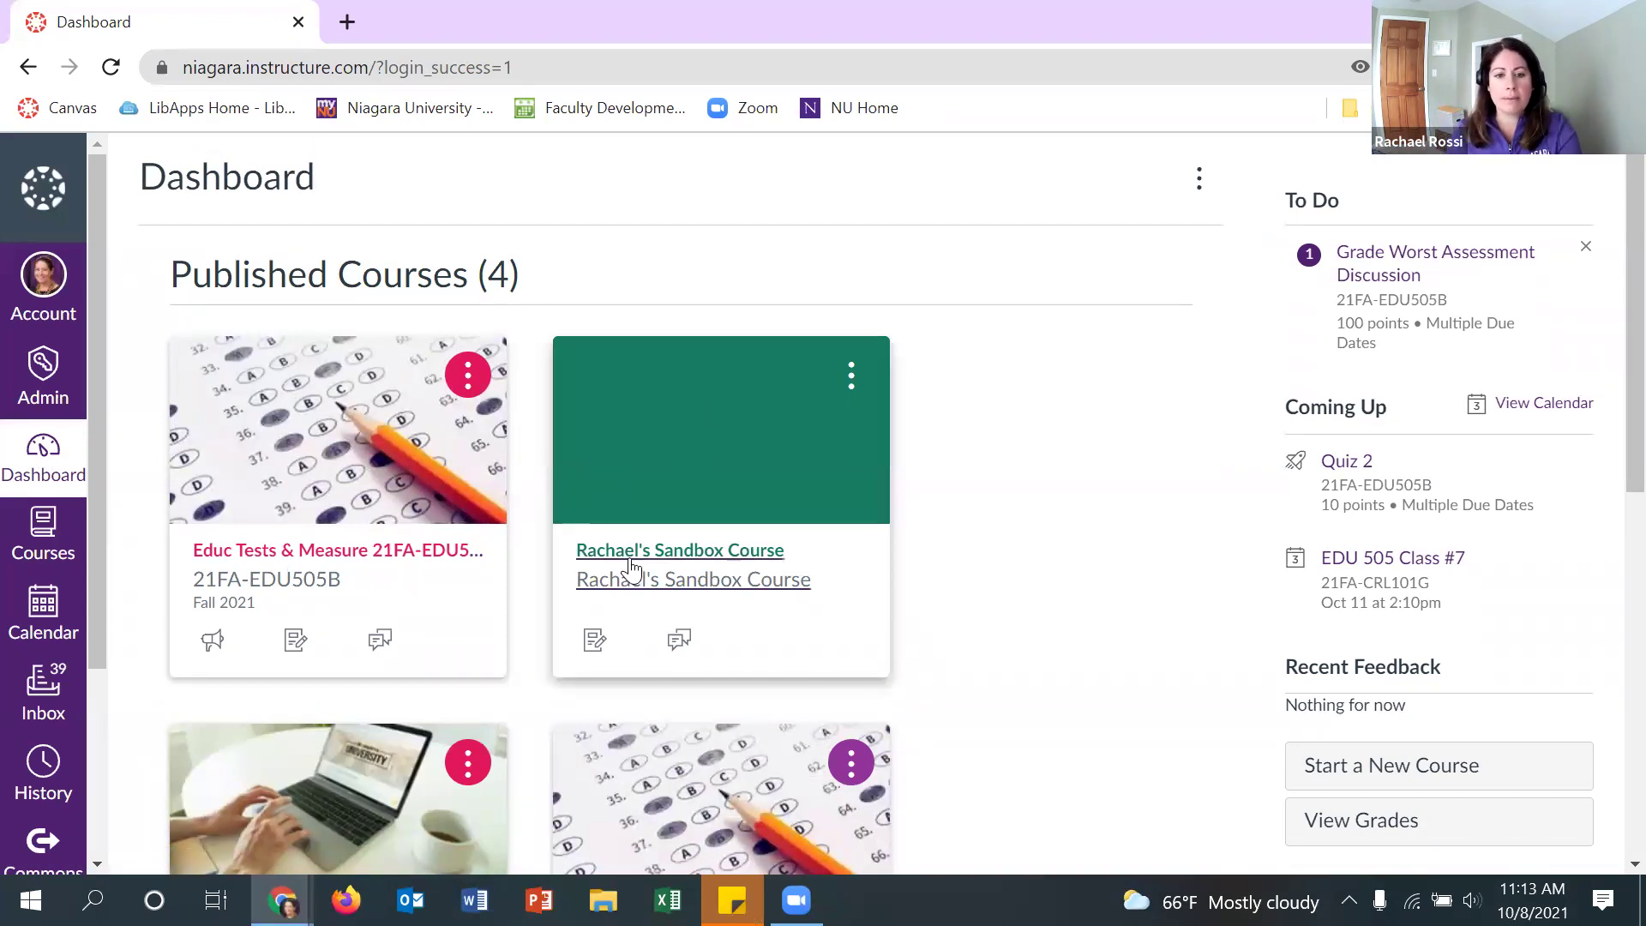
# Open the sandbox course from the dashboard and go to its Rubrics page
pyautogui.click(654, 588)
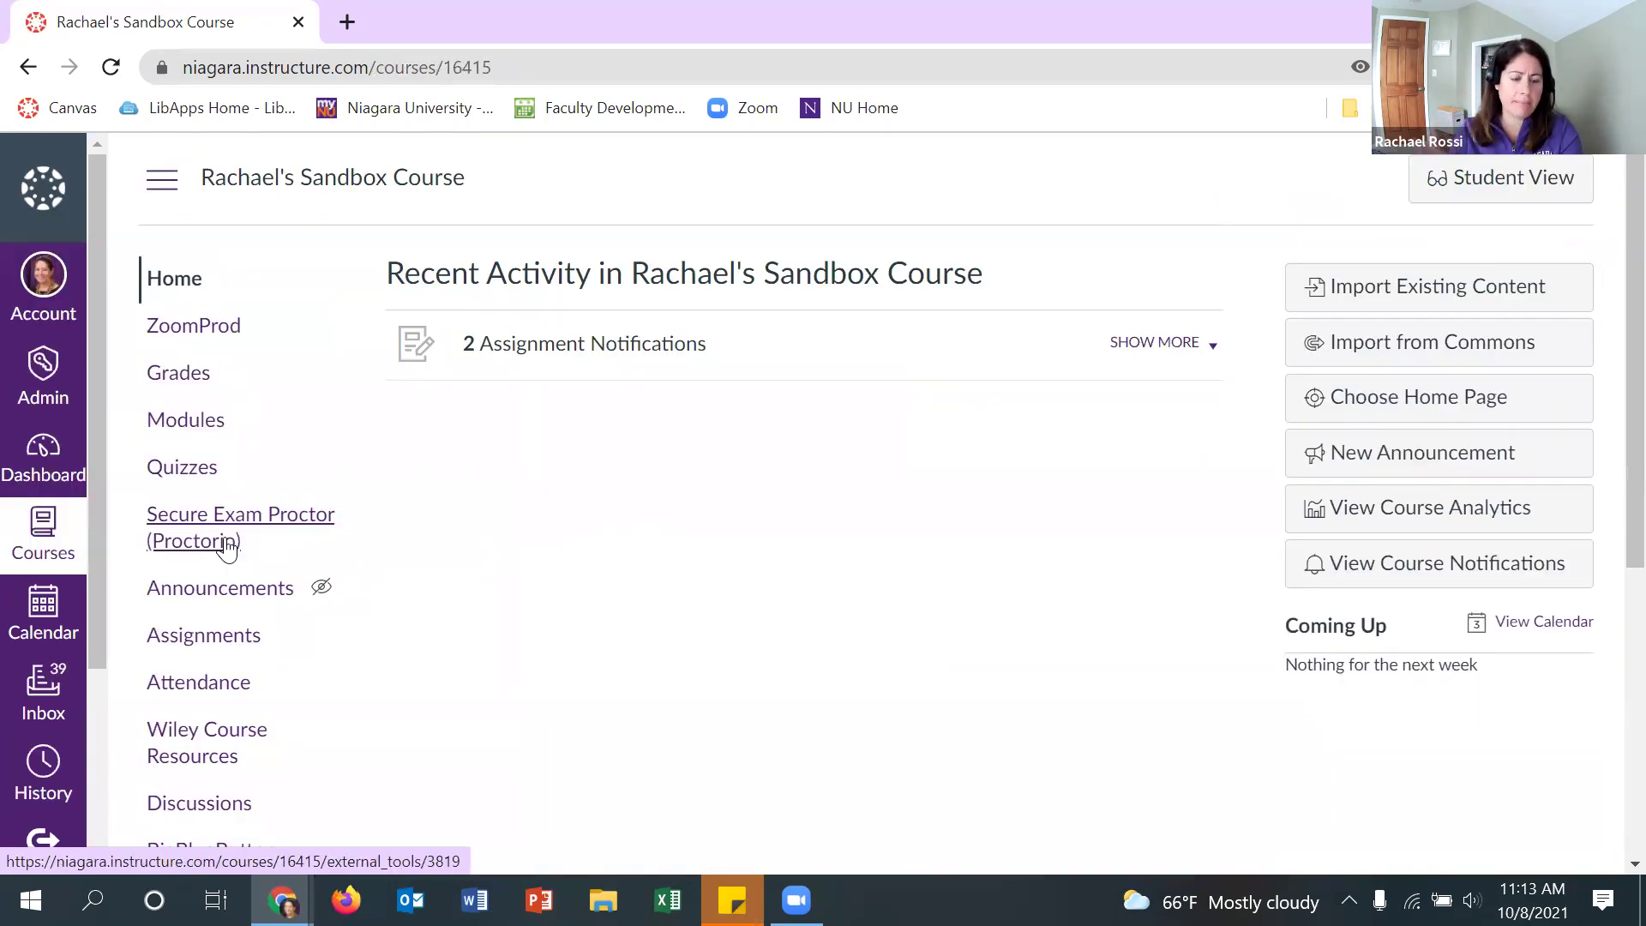
pyautogui.scroll(-5, 214, 548)
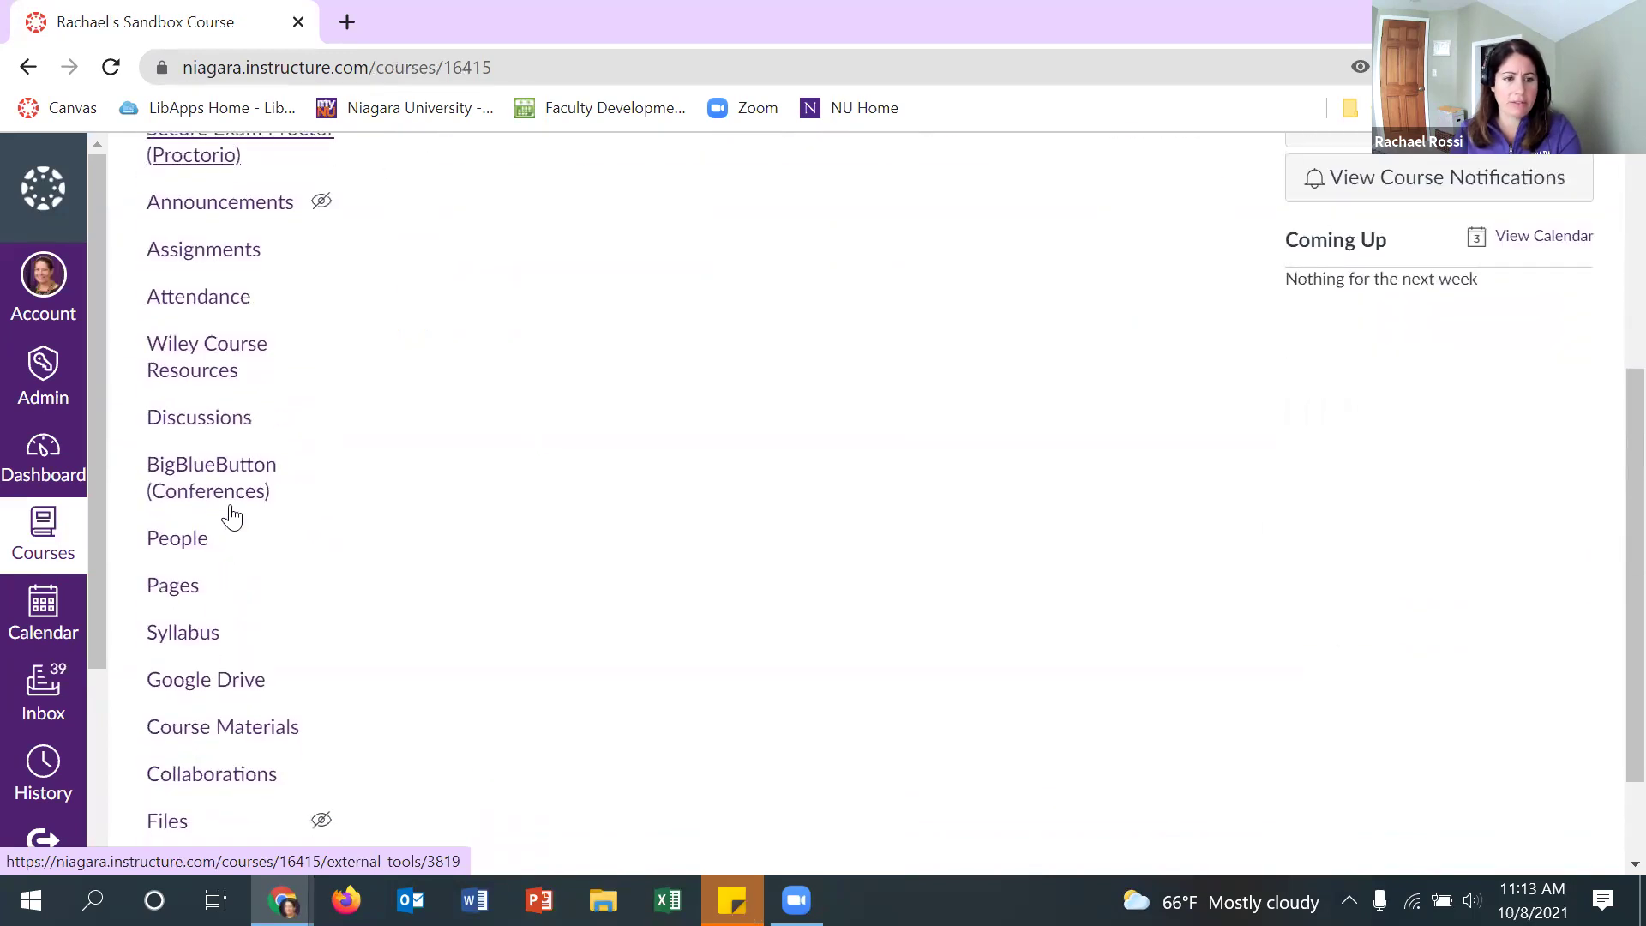
pyautogui.scroll(-2, 192, 555)
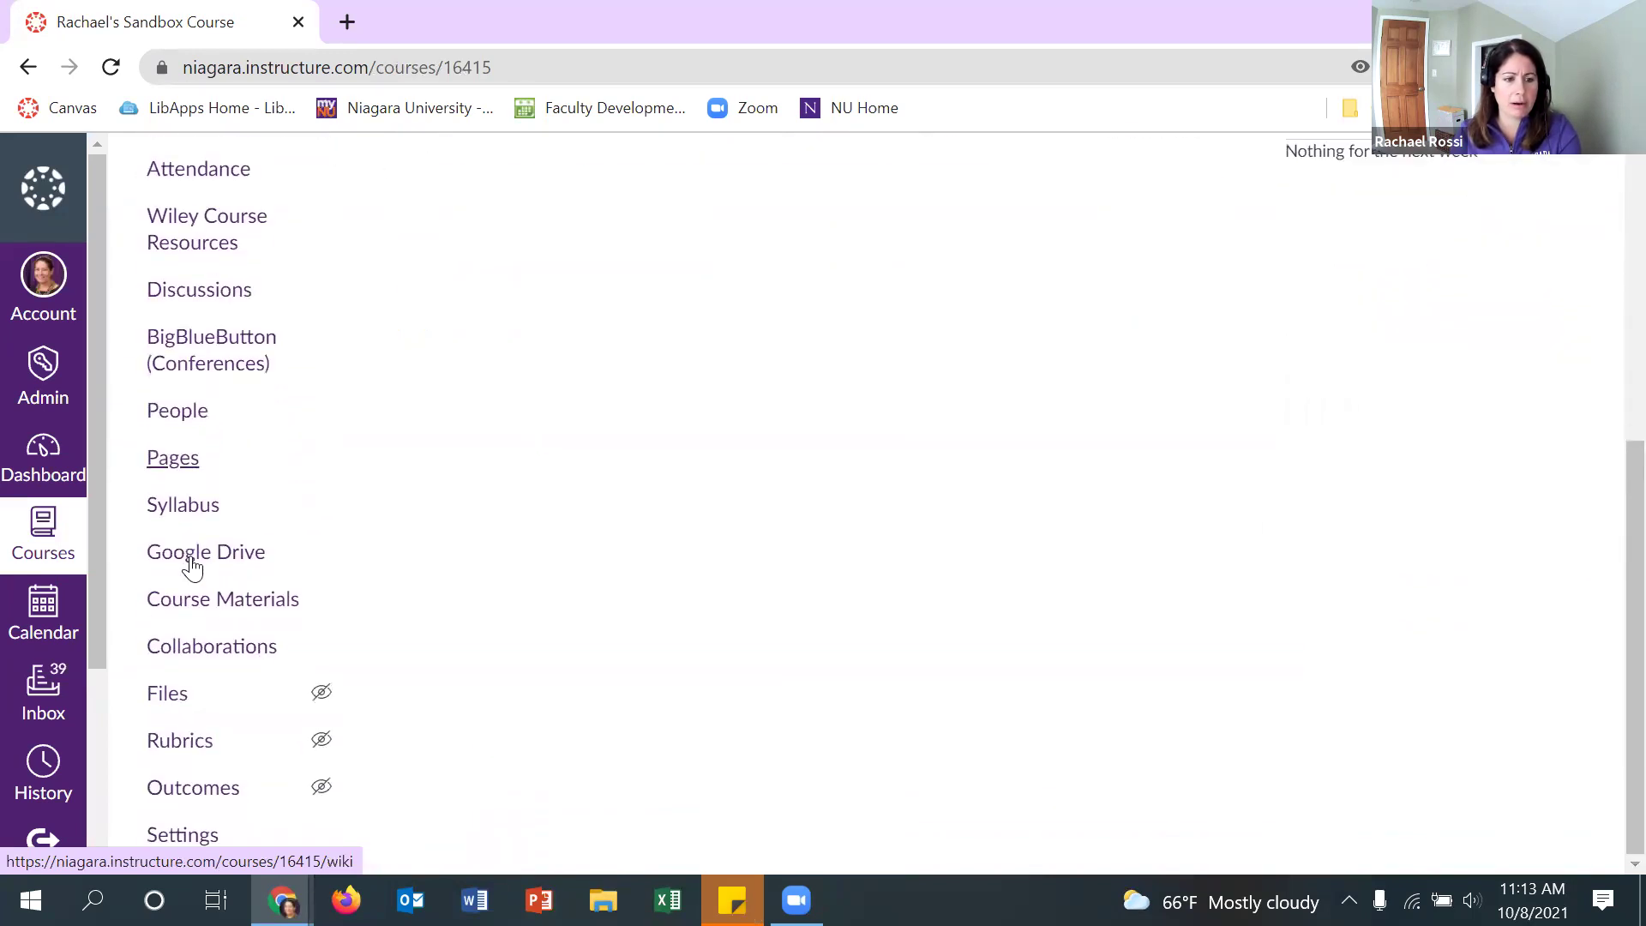
pyautogui.click(179, 756)
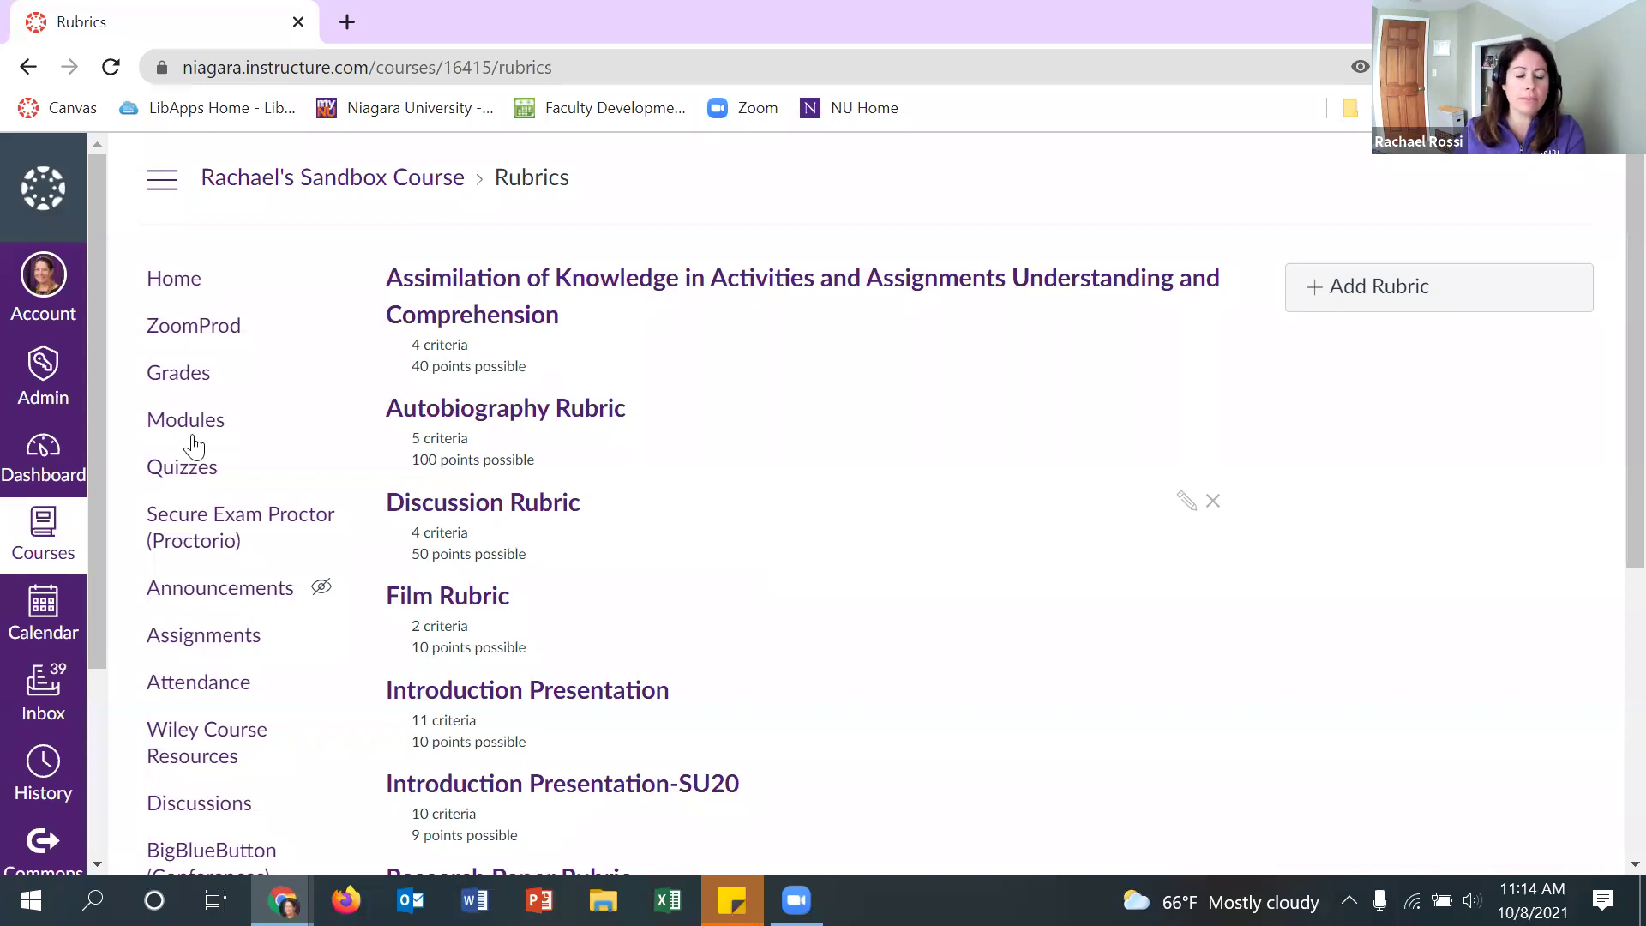
# Open the Essay assignment from the course's assignment list to view its attached rubric
pyautogui.click(213, 653)
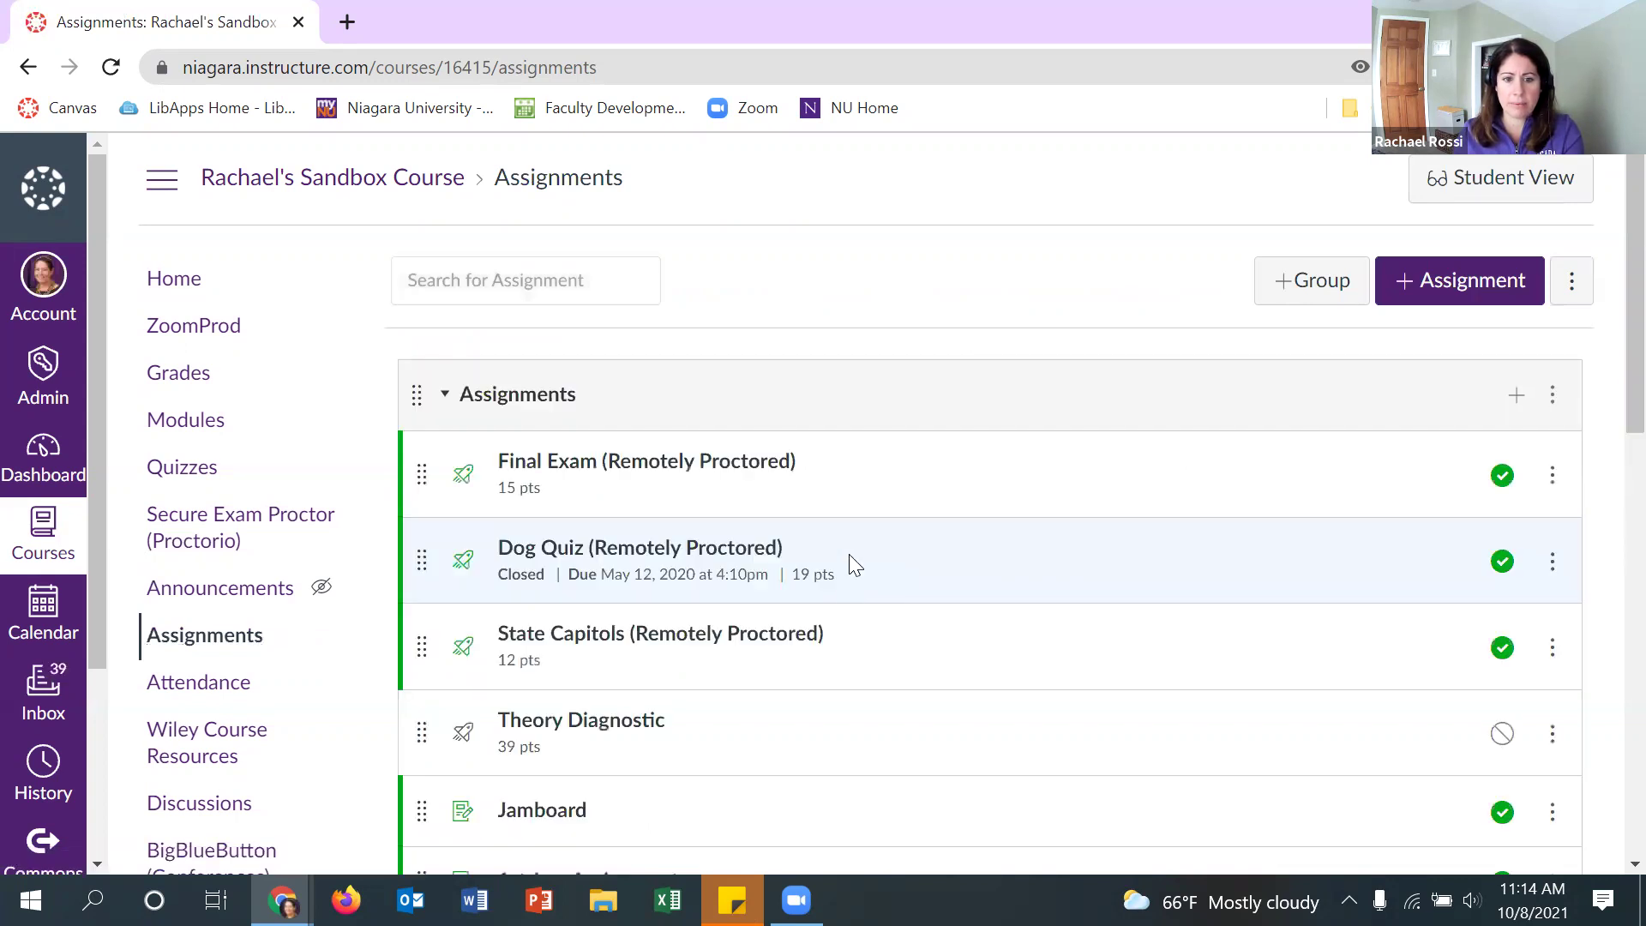
pyautogui.scroll(-9, 849, 598)
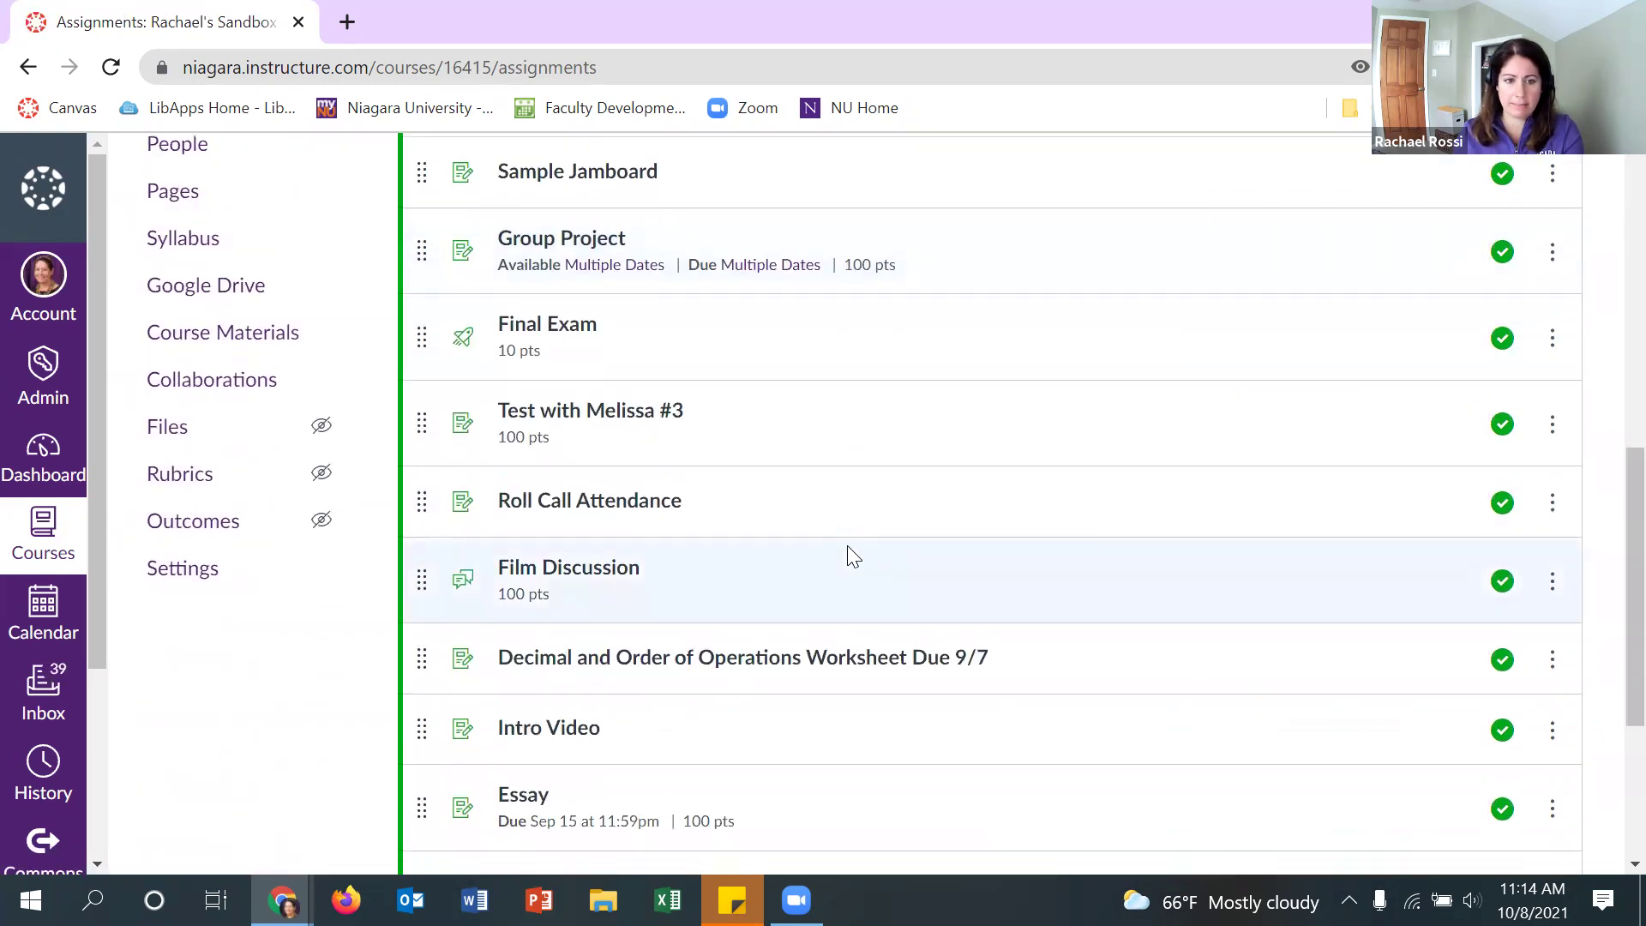
pyautogui.scroll(-1, 849, 553)
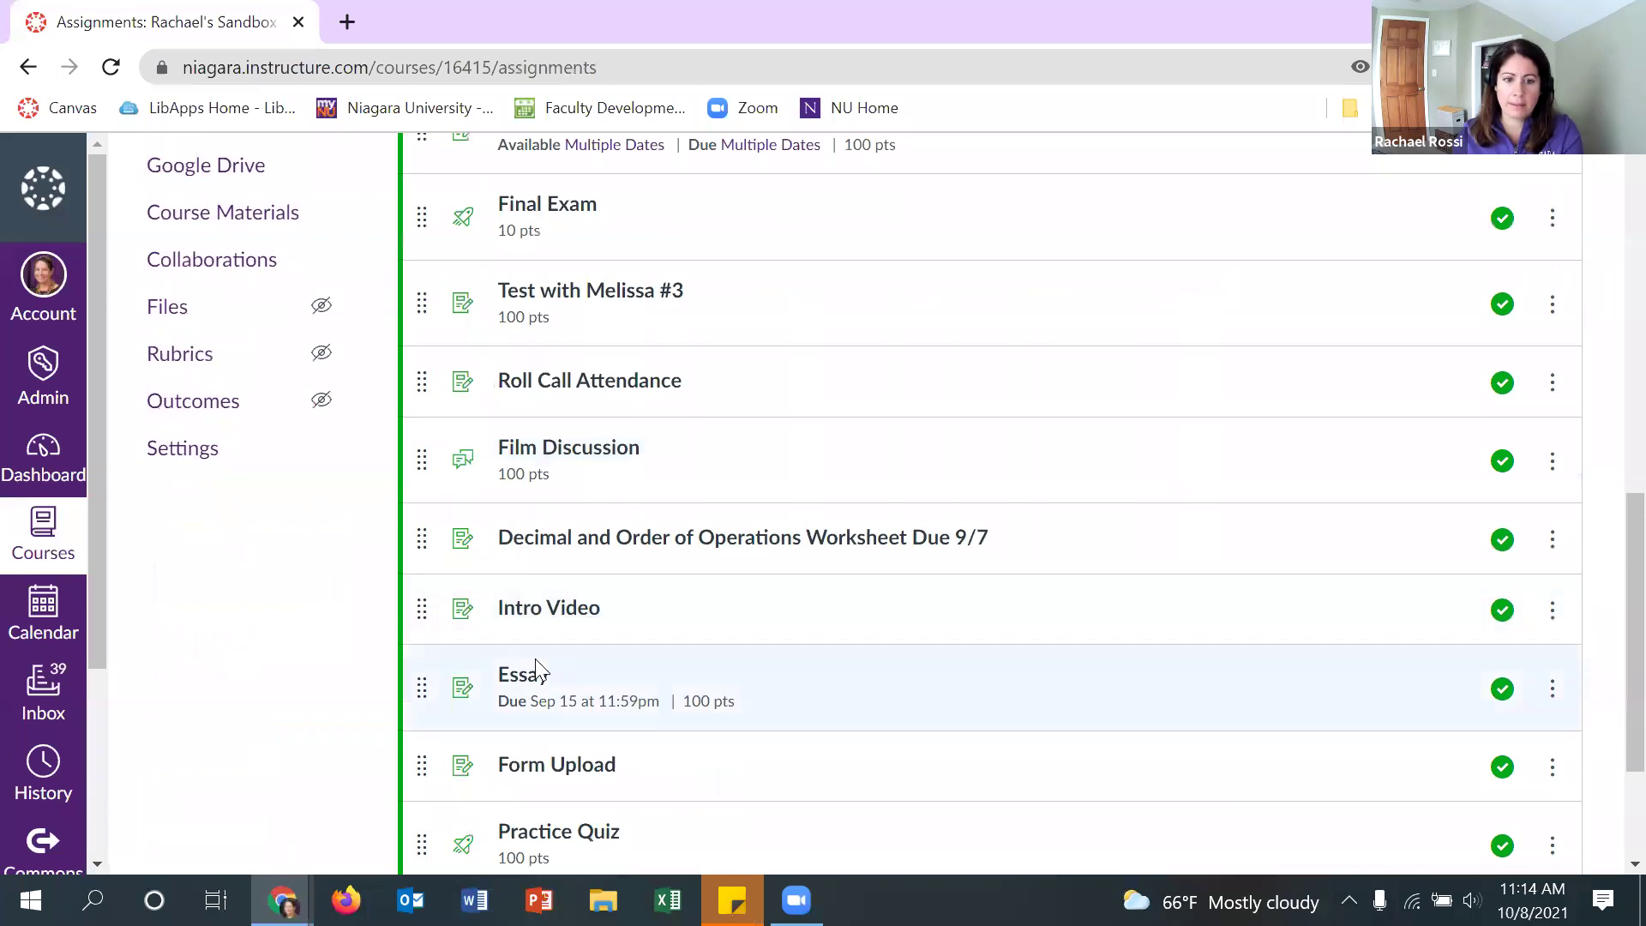
pyautogui.click(527, 679)
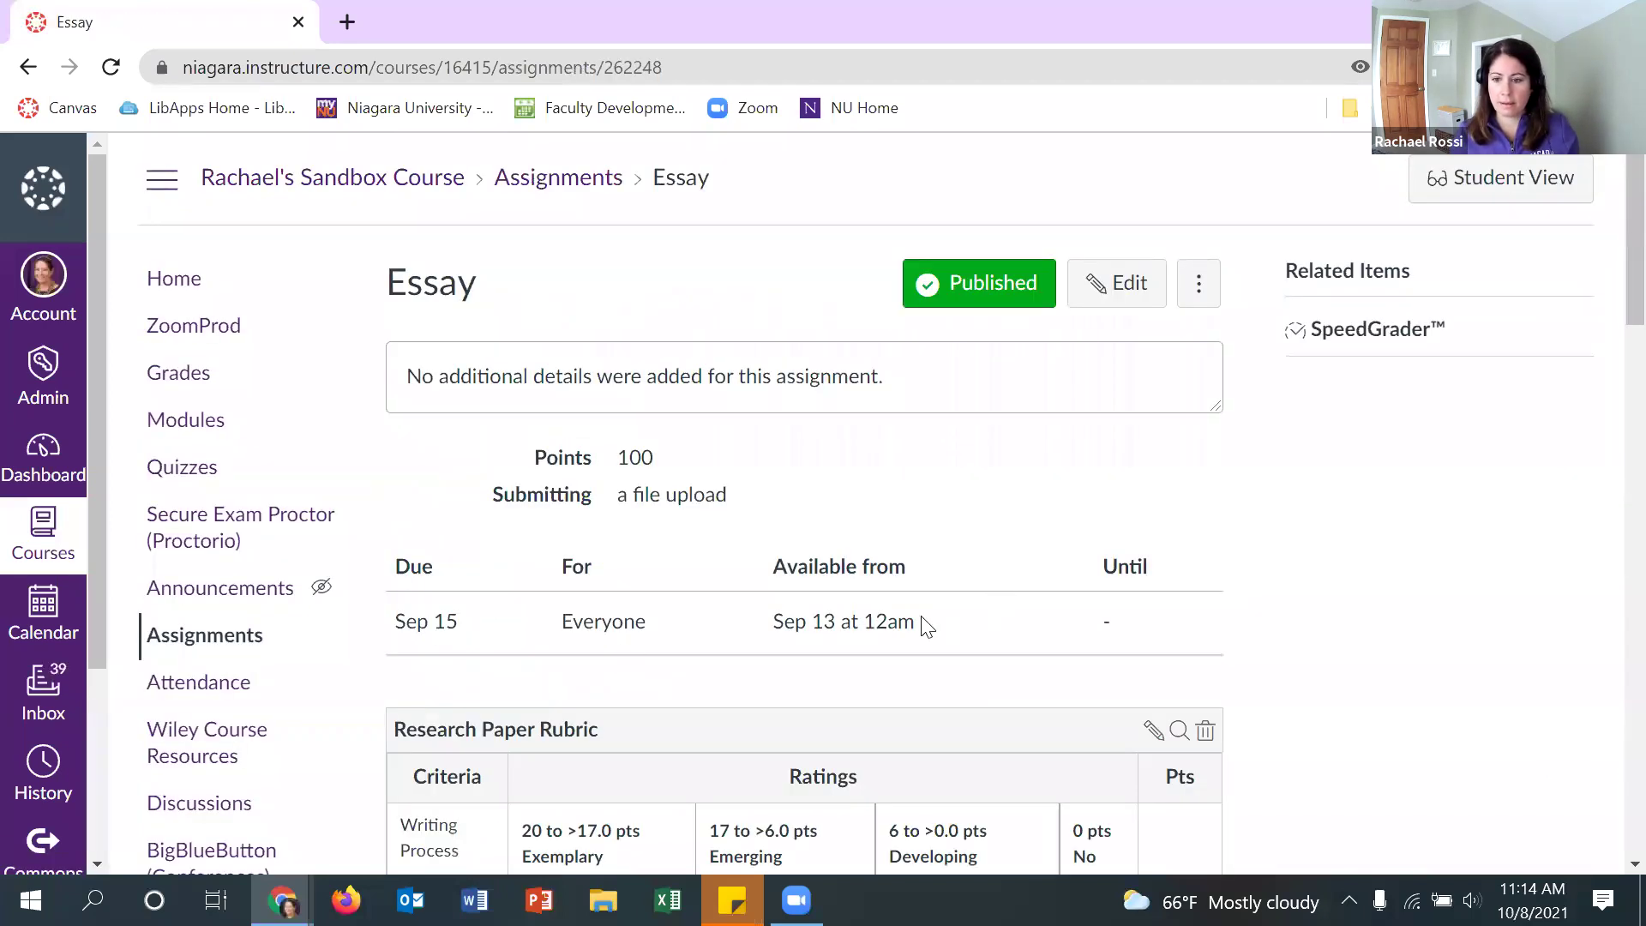
# Return to the assignment list, open the Film Discussion and show its additional options, including Show Rubric
pyautogui.click(202, 644)
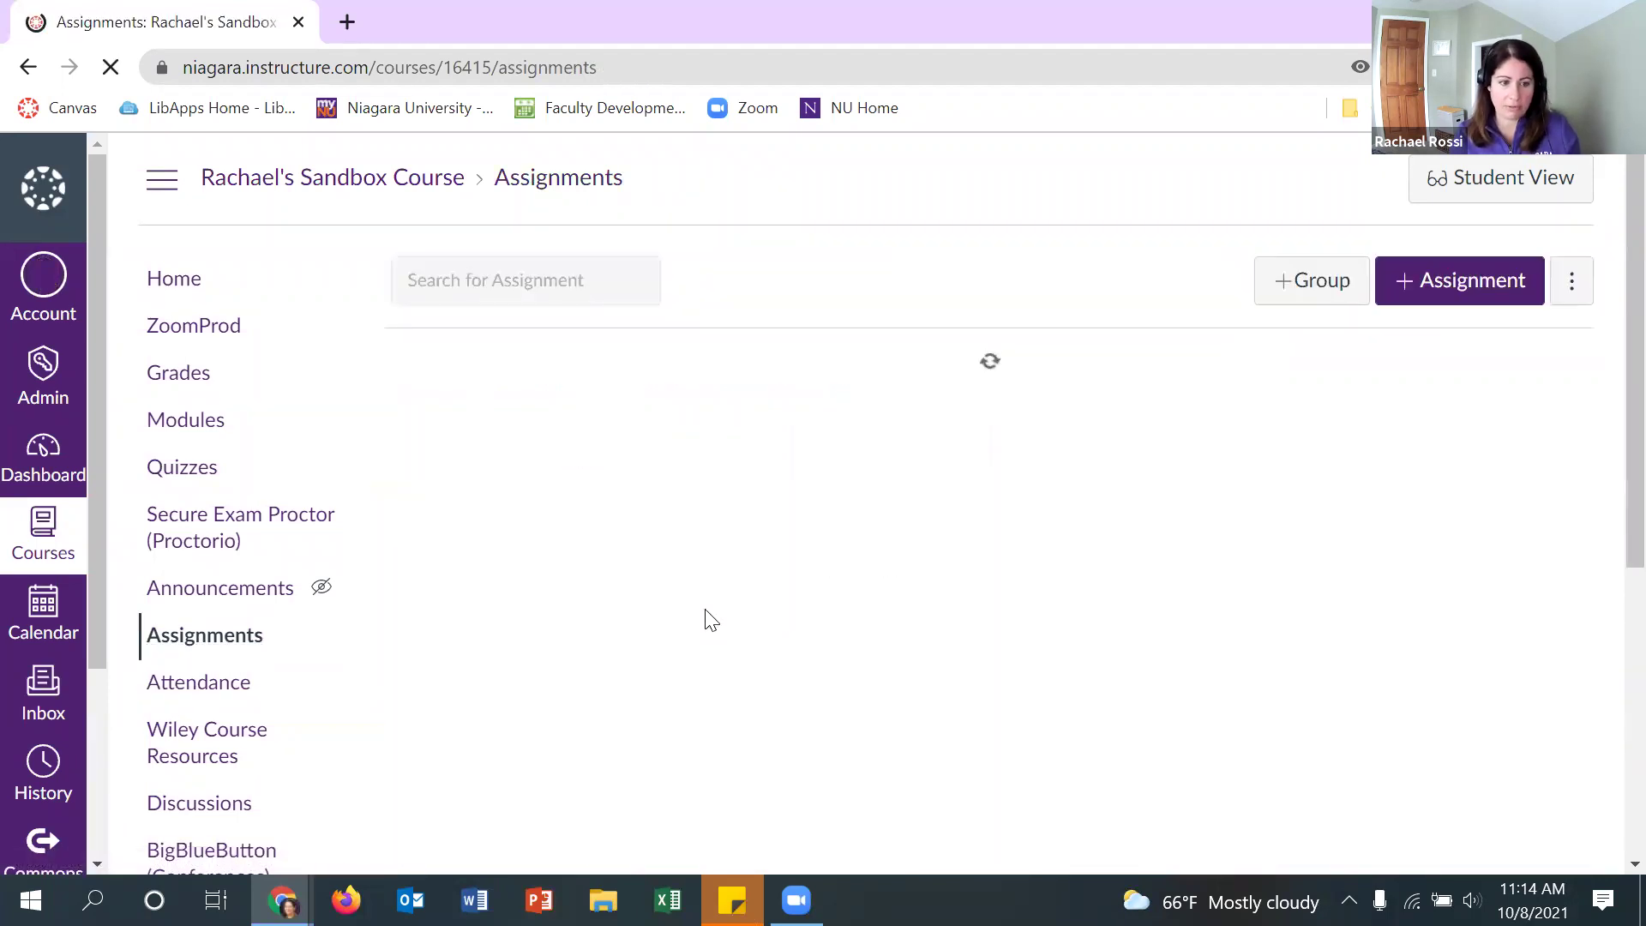
pyautogui.scroll(-4, 712, 619)
pyautogui.scroll(-9, 712, 619)
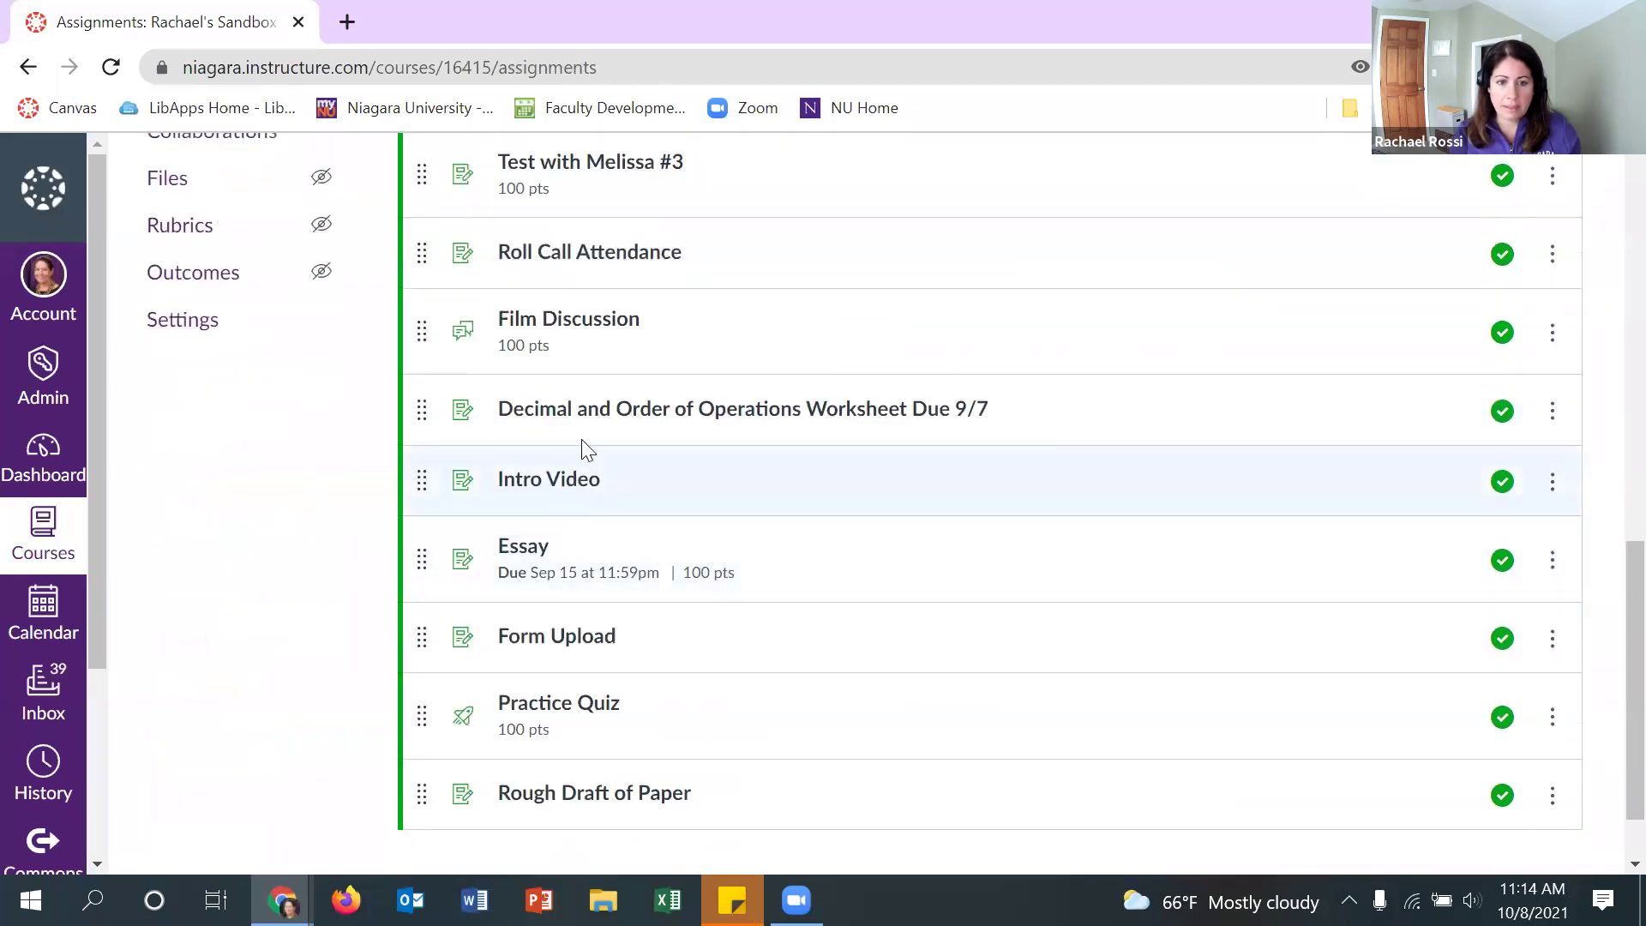
pyautogui.click(603, 324)
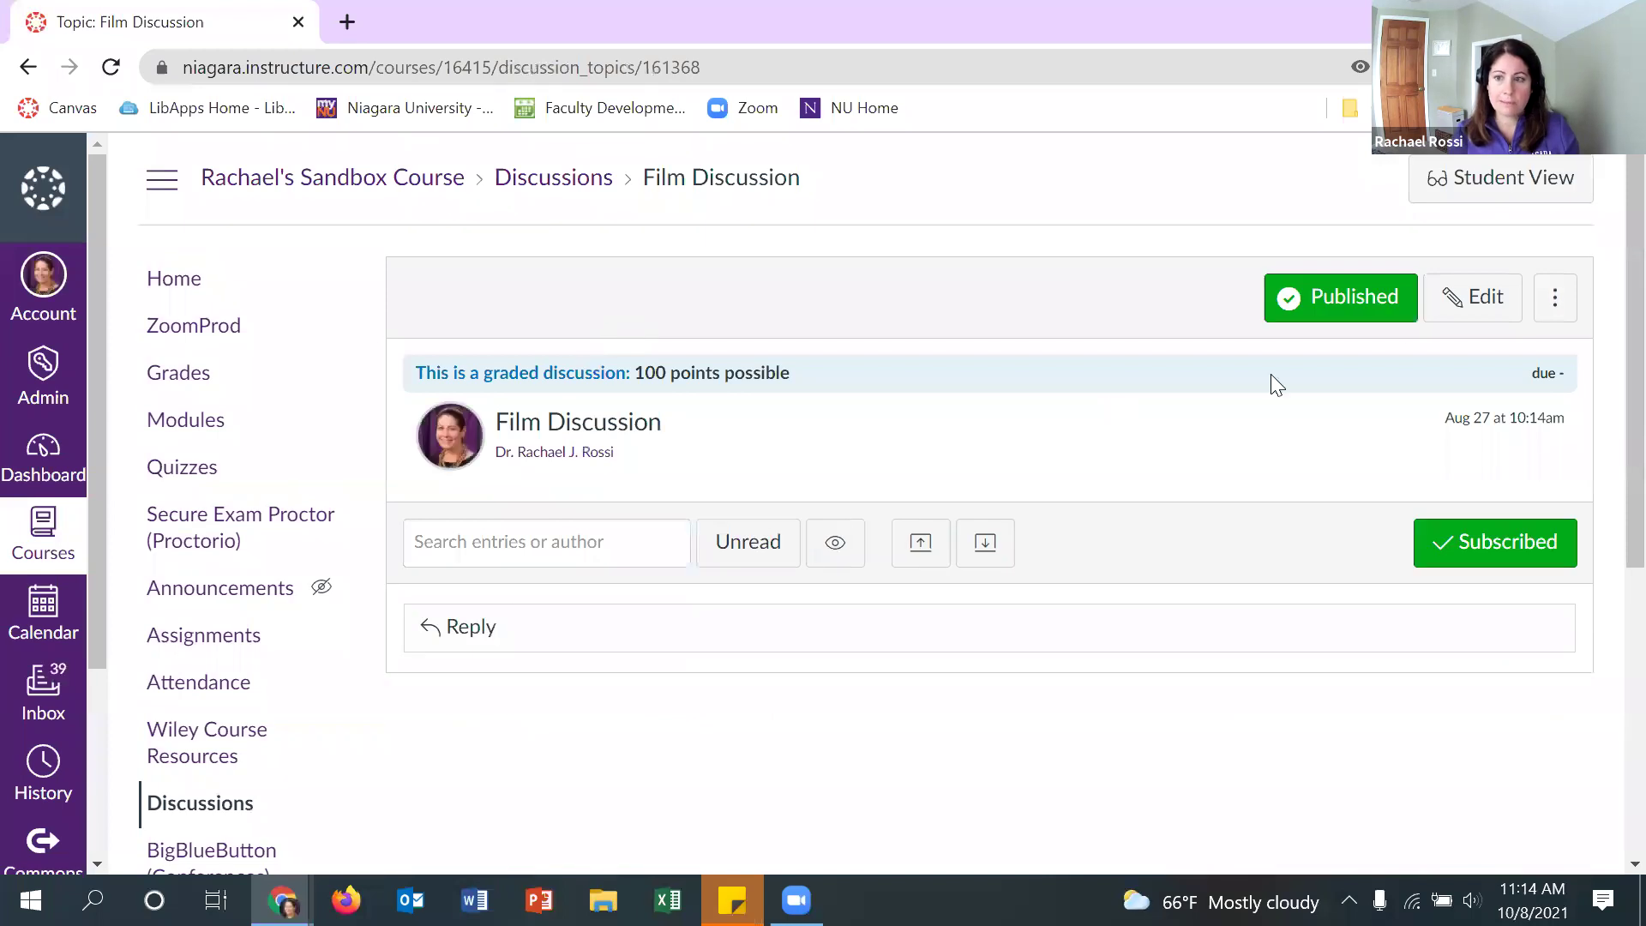
pyautogui.click(1554, 297)
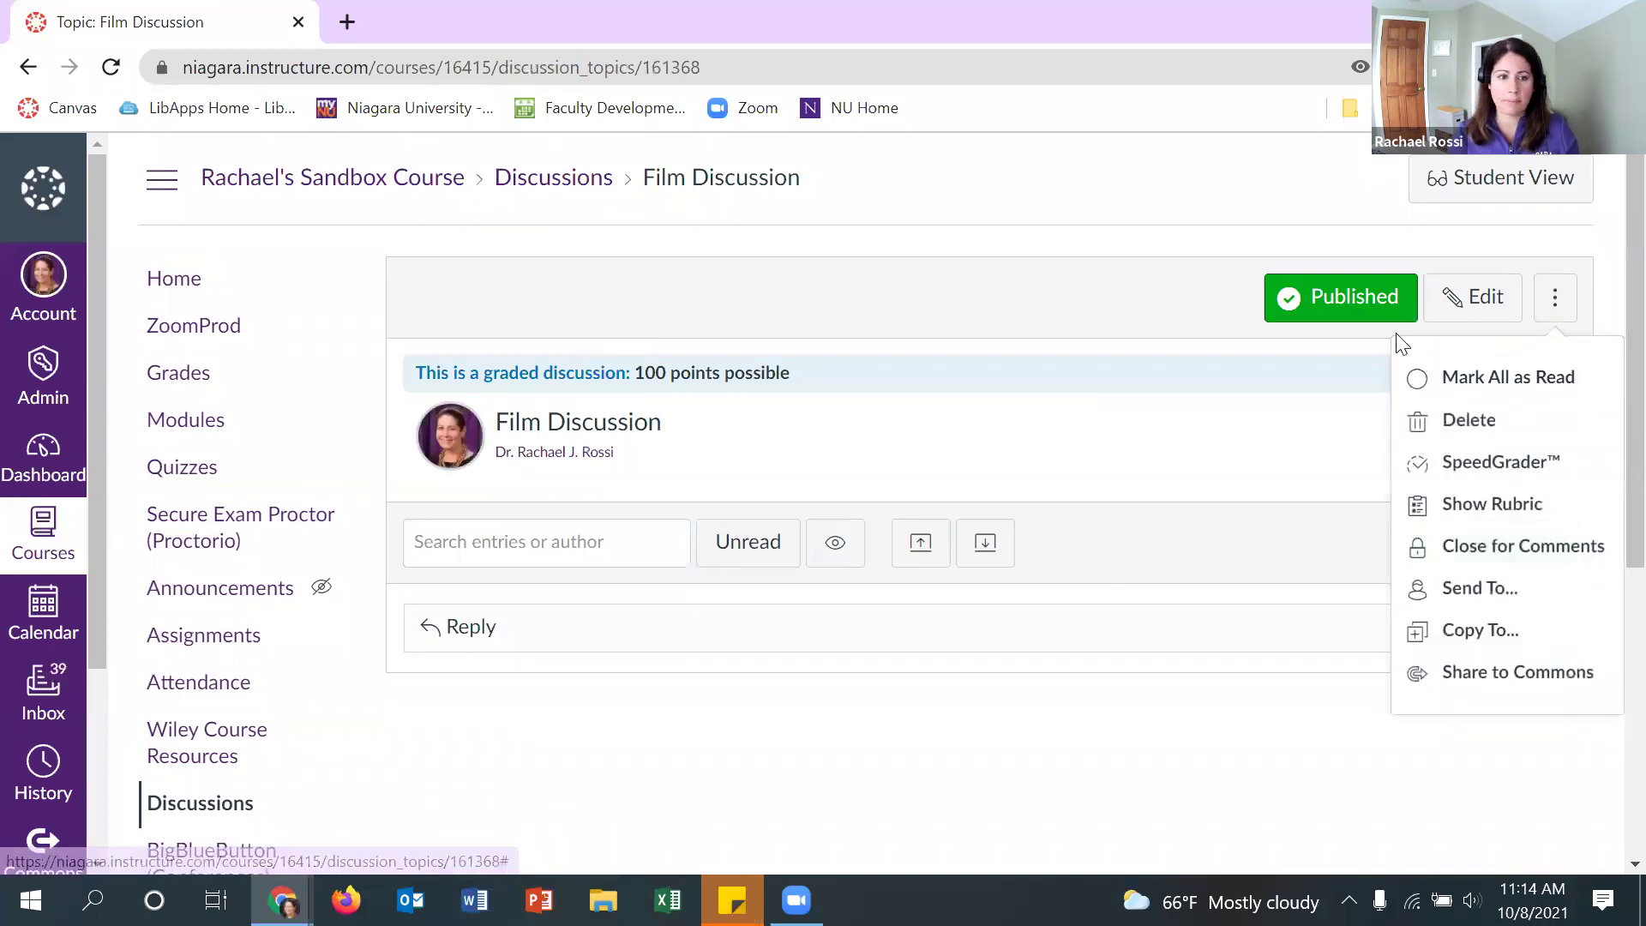
# Create a new assignment in the course and name it "Final Paper"
pyautogui.click(214, 639)
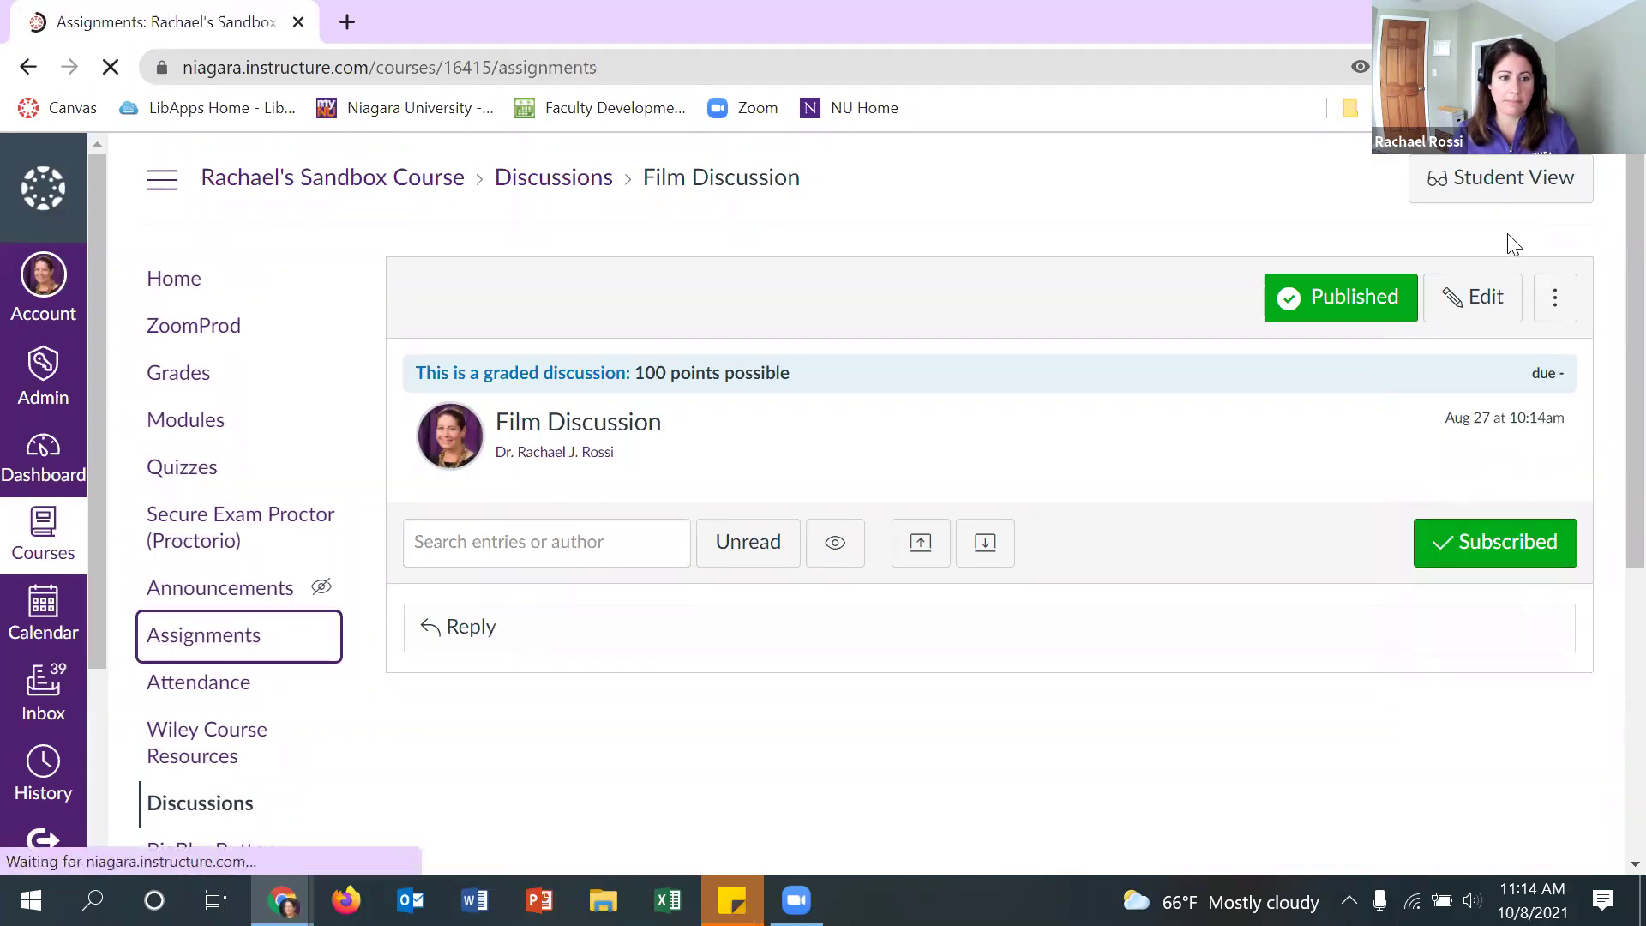
pyautogui.click(1451, 291)
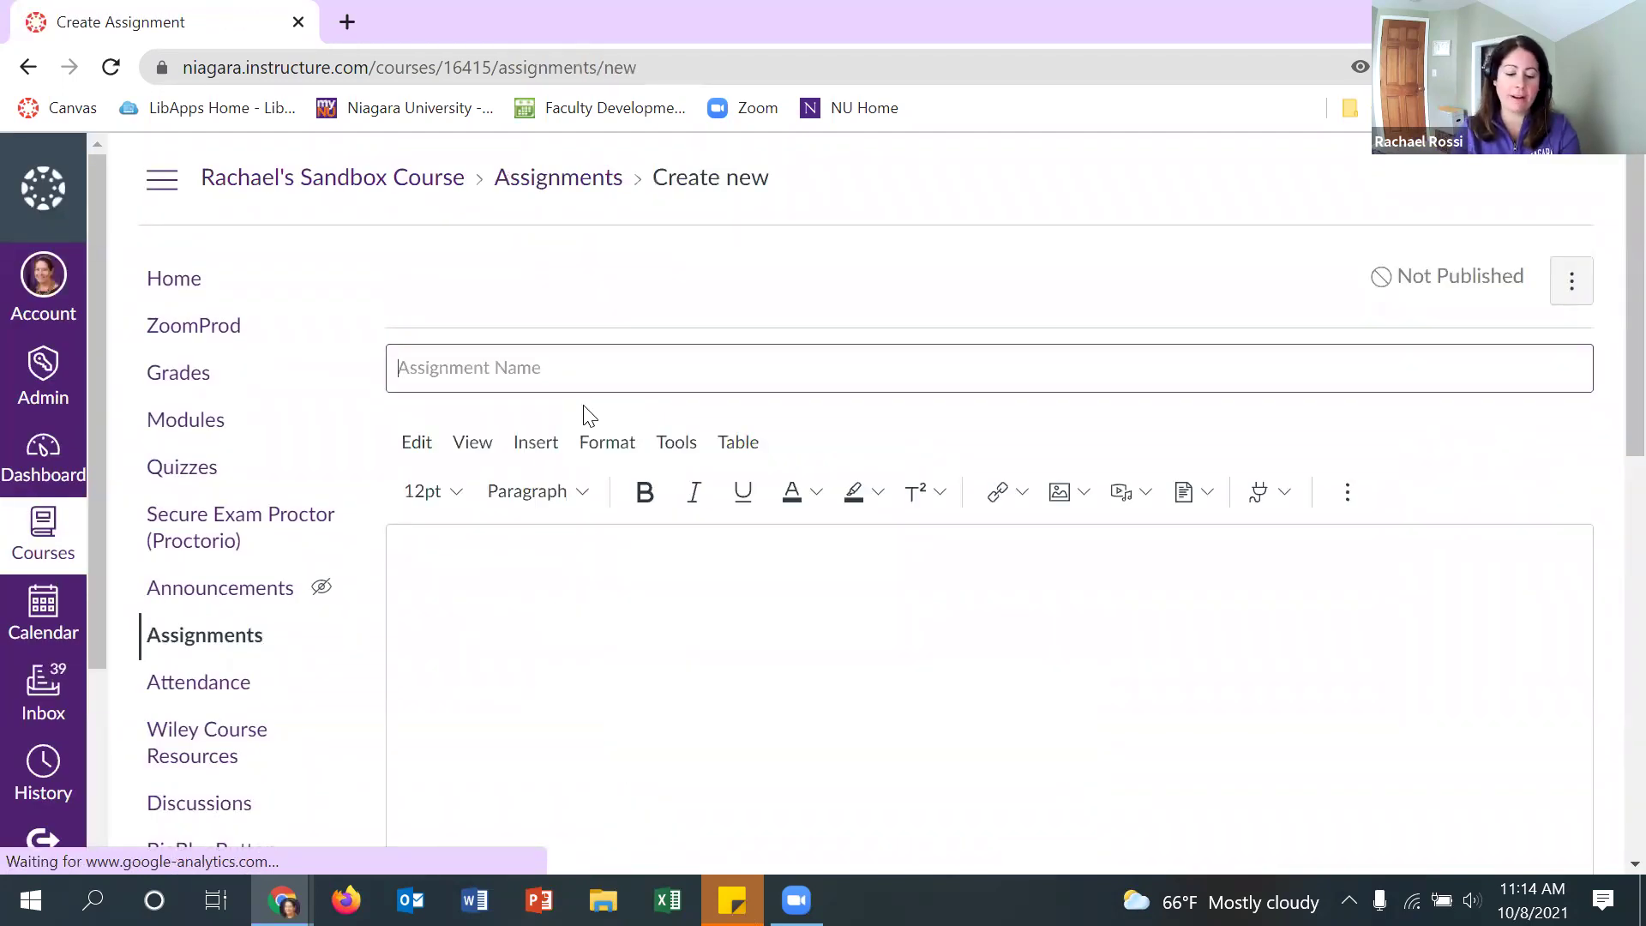
pyautogui.write('Final Paper')
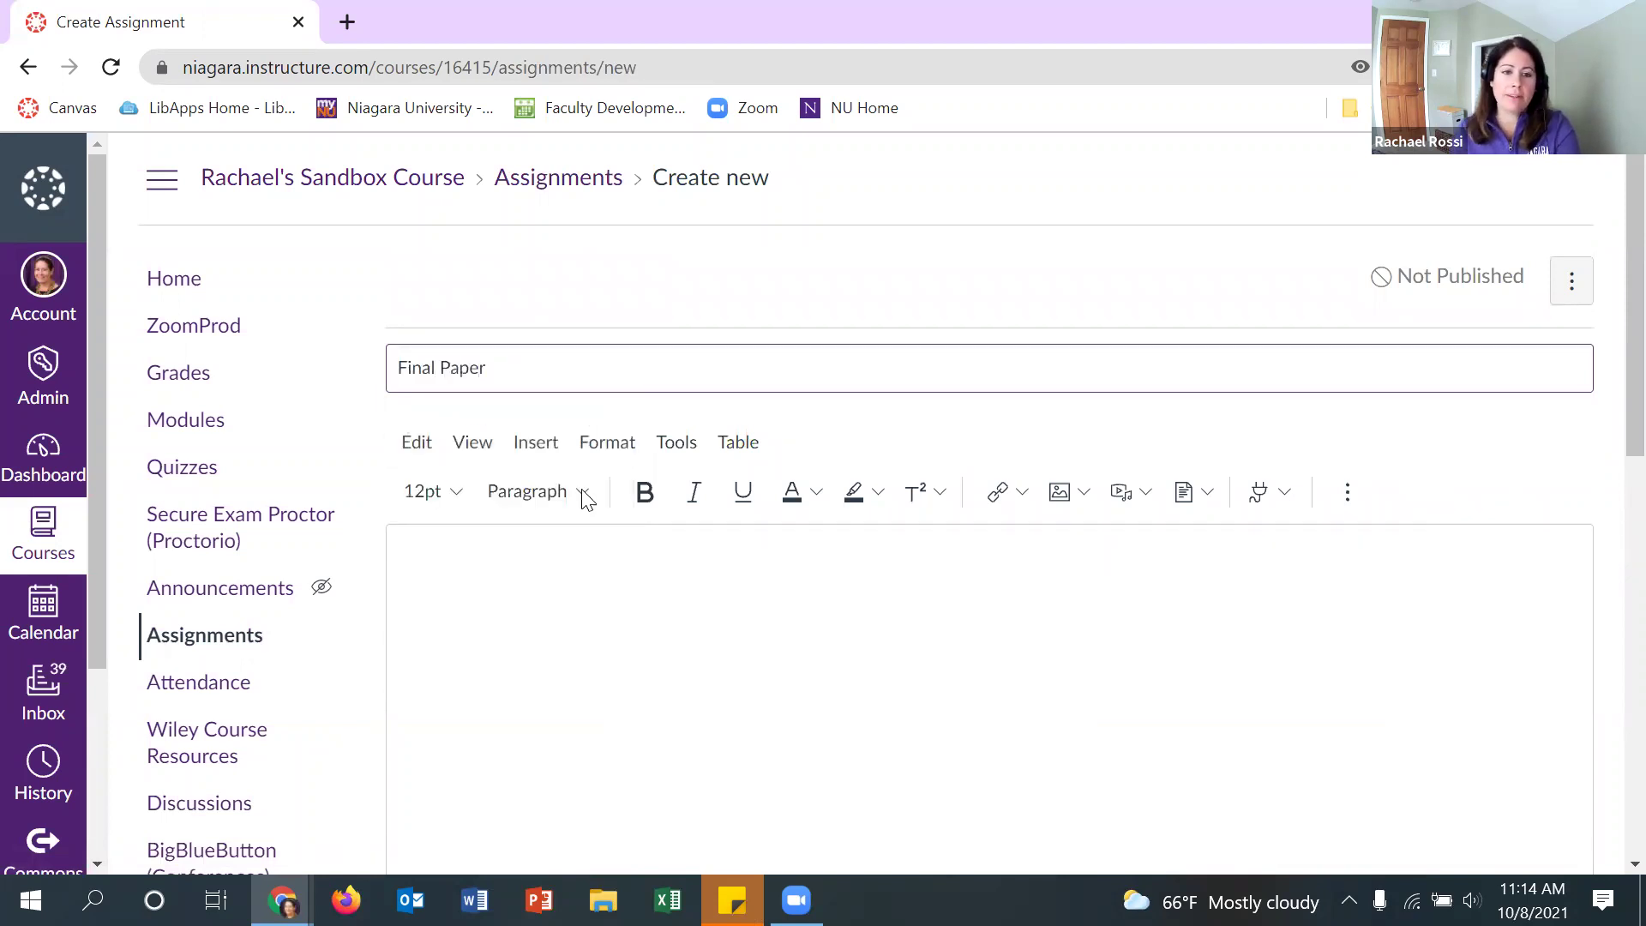
# Set the Final Paper assignment to 100 points and display its grade as Points
pyautogui.scroll(-3, 579, 504)
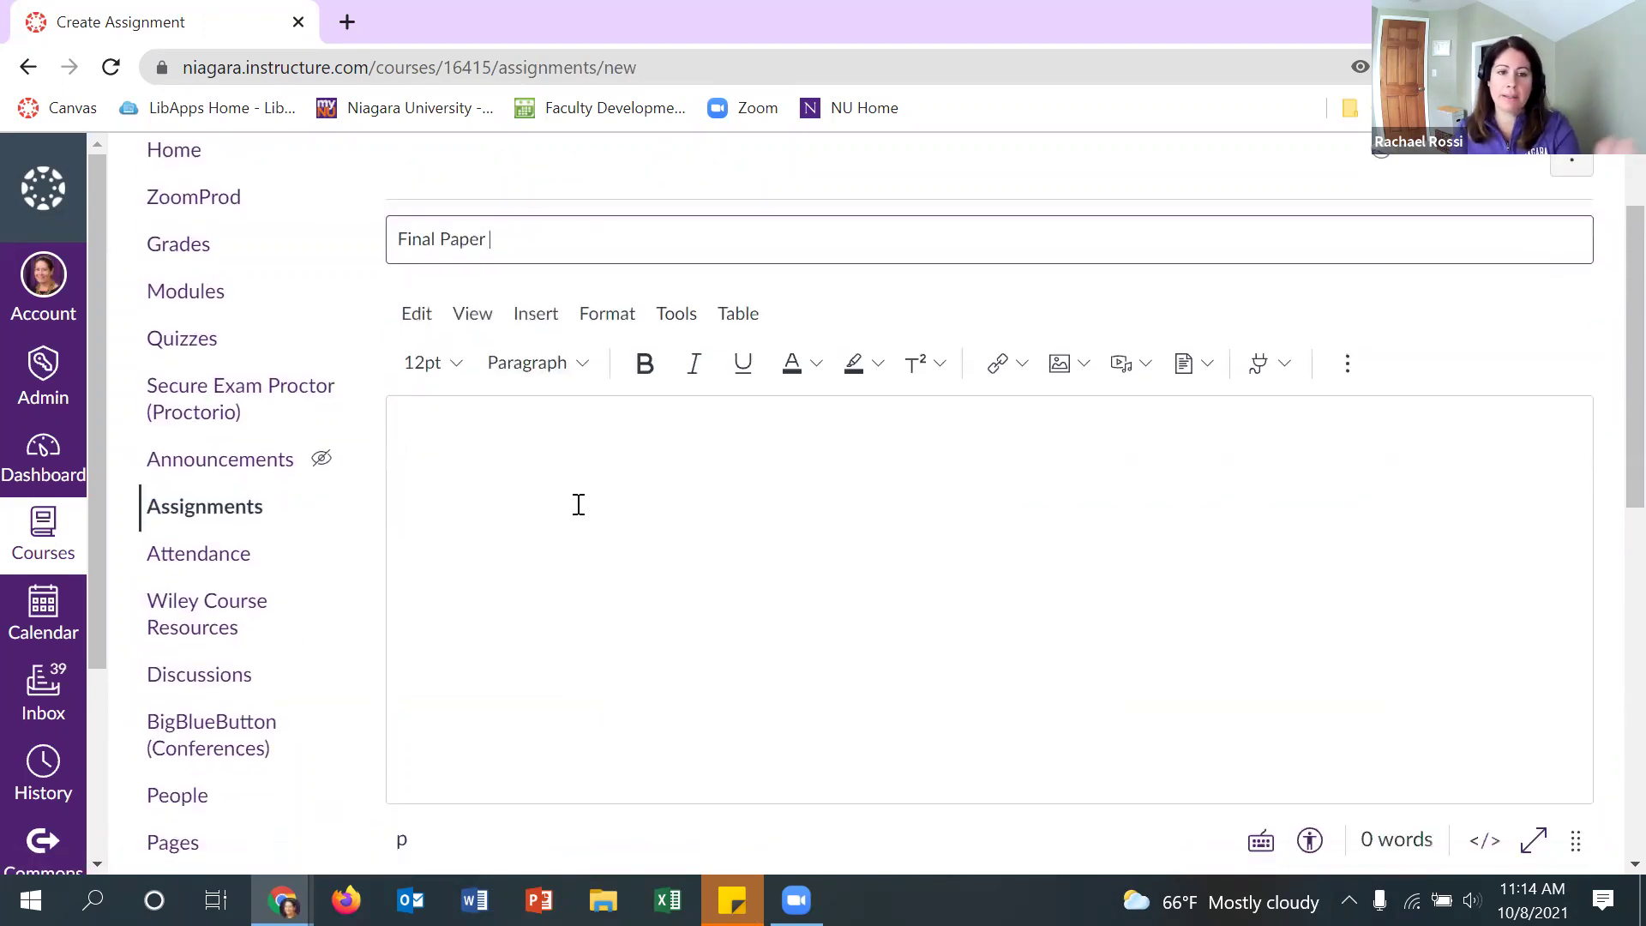
pyautogui.scroll(-3, 579, 505)
pyautogui.click(674, 534)
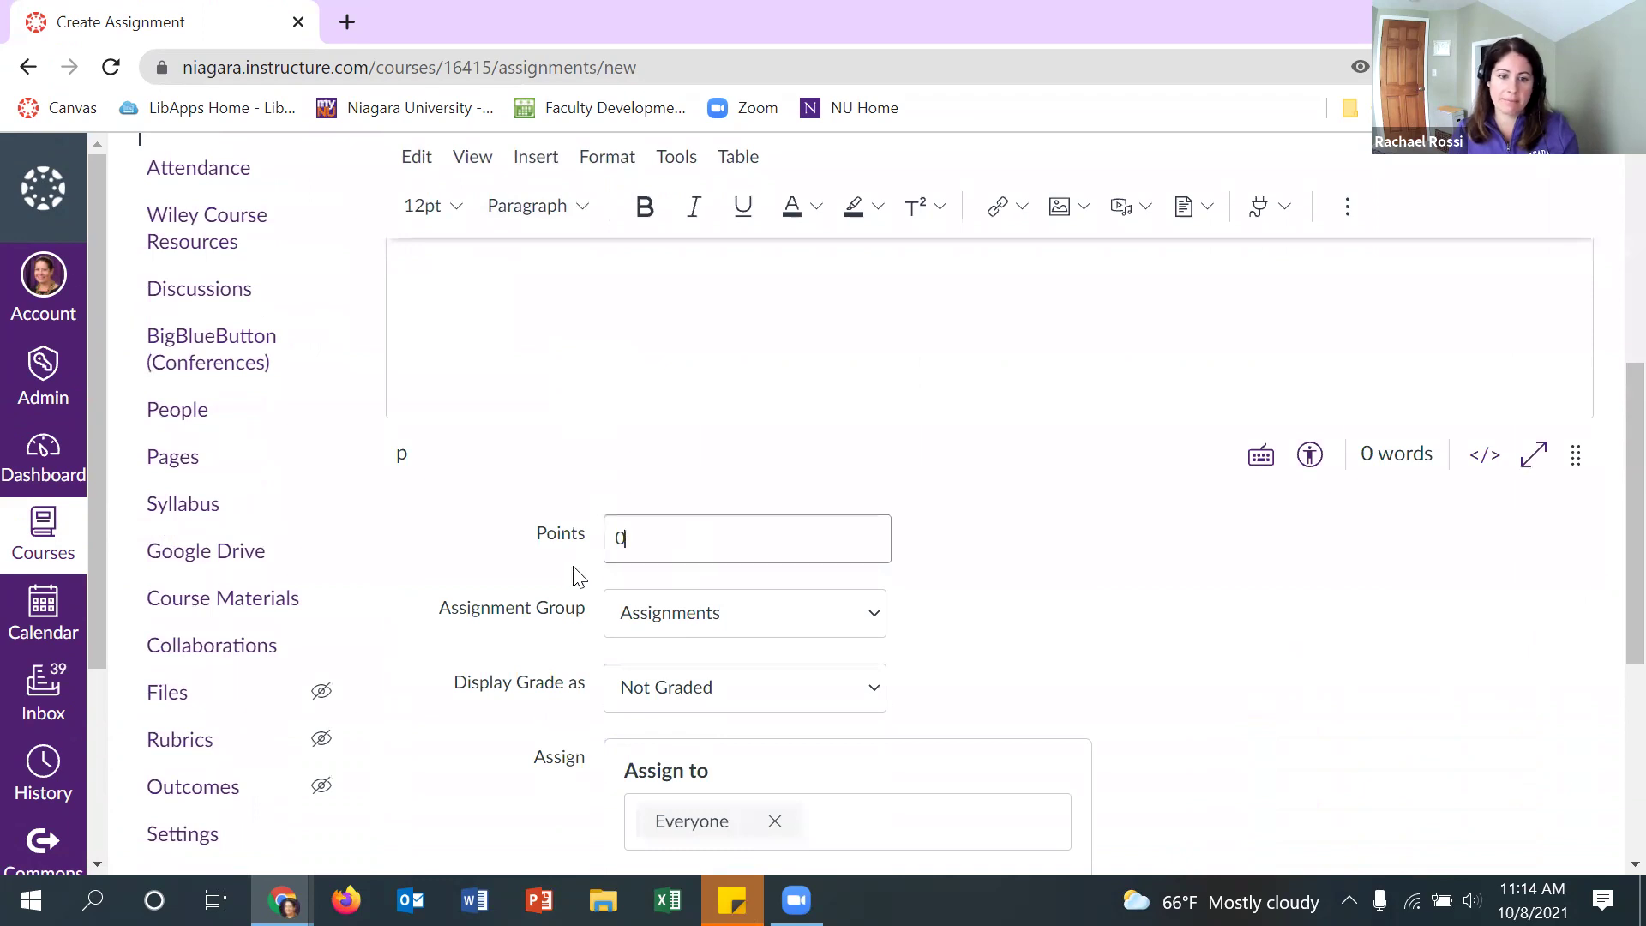
pyautogui.write('100')
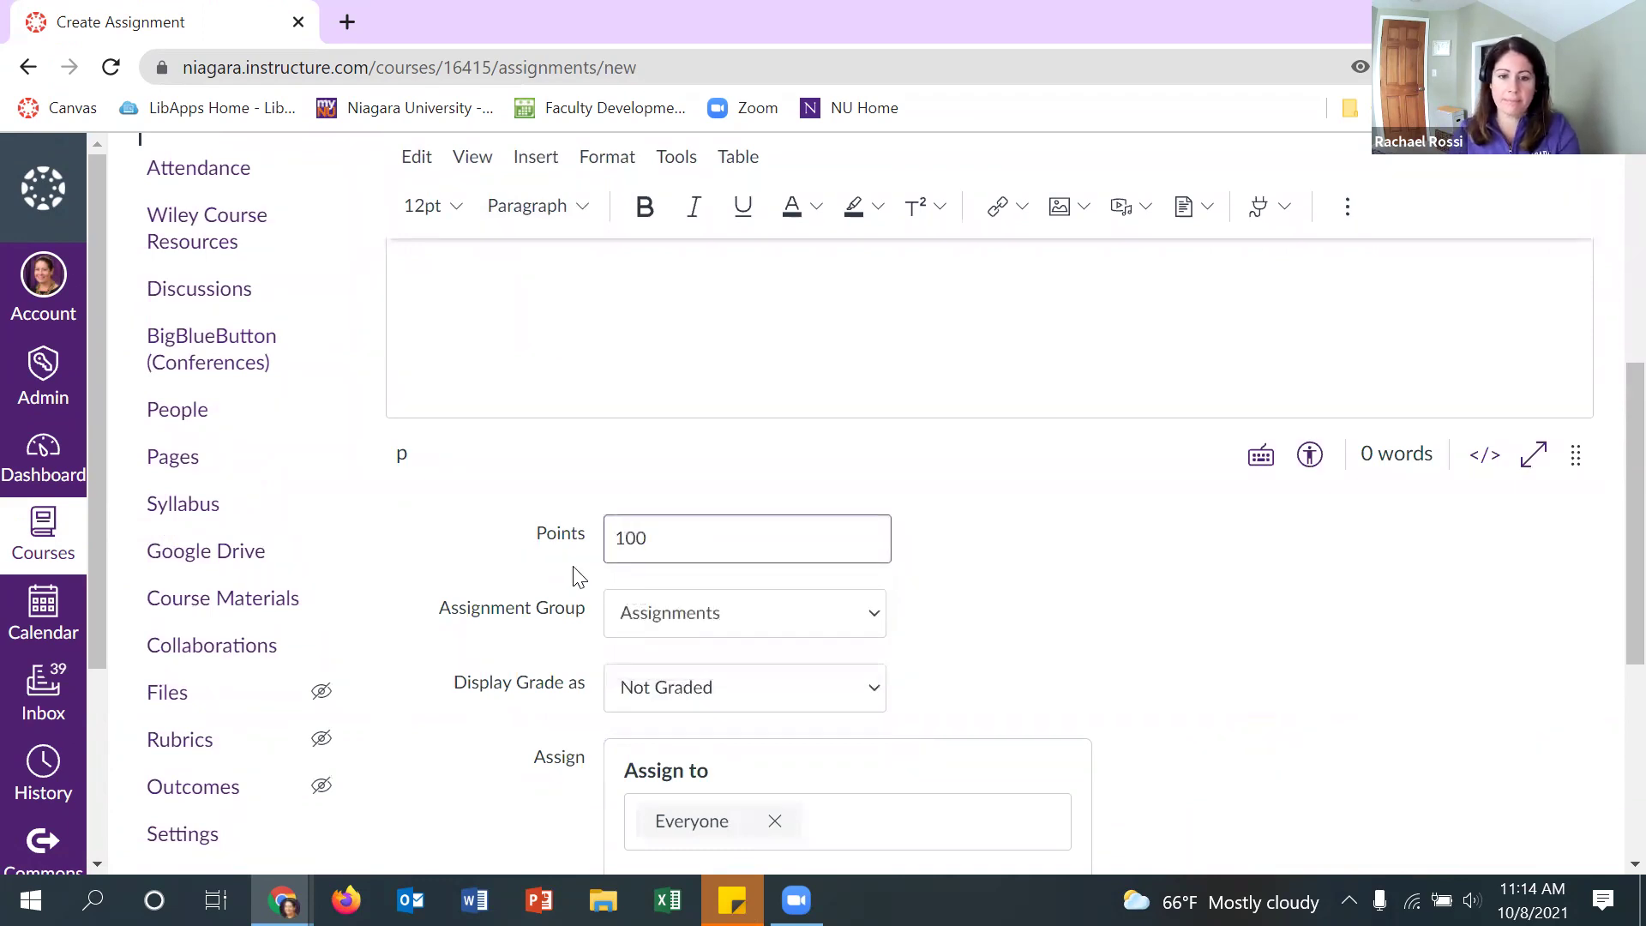
pyautogui.click(647, 690)
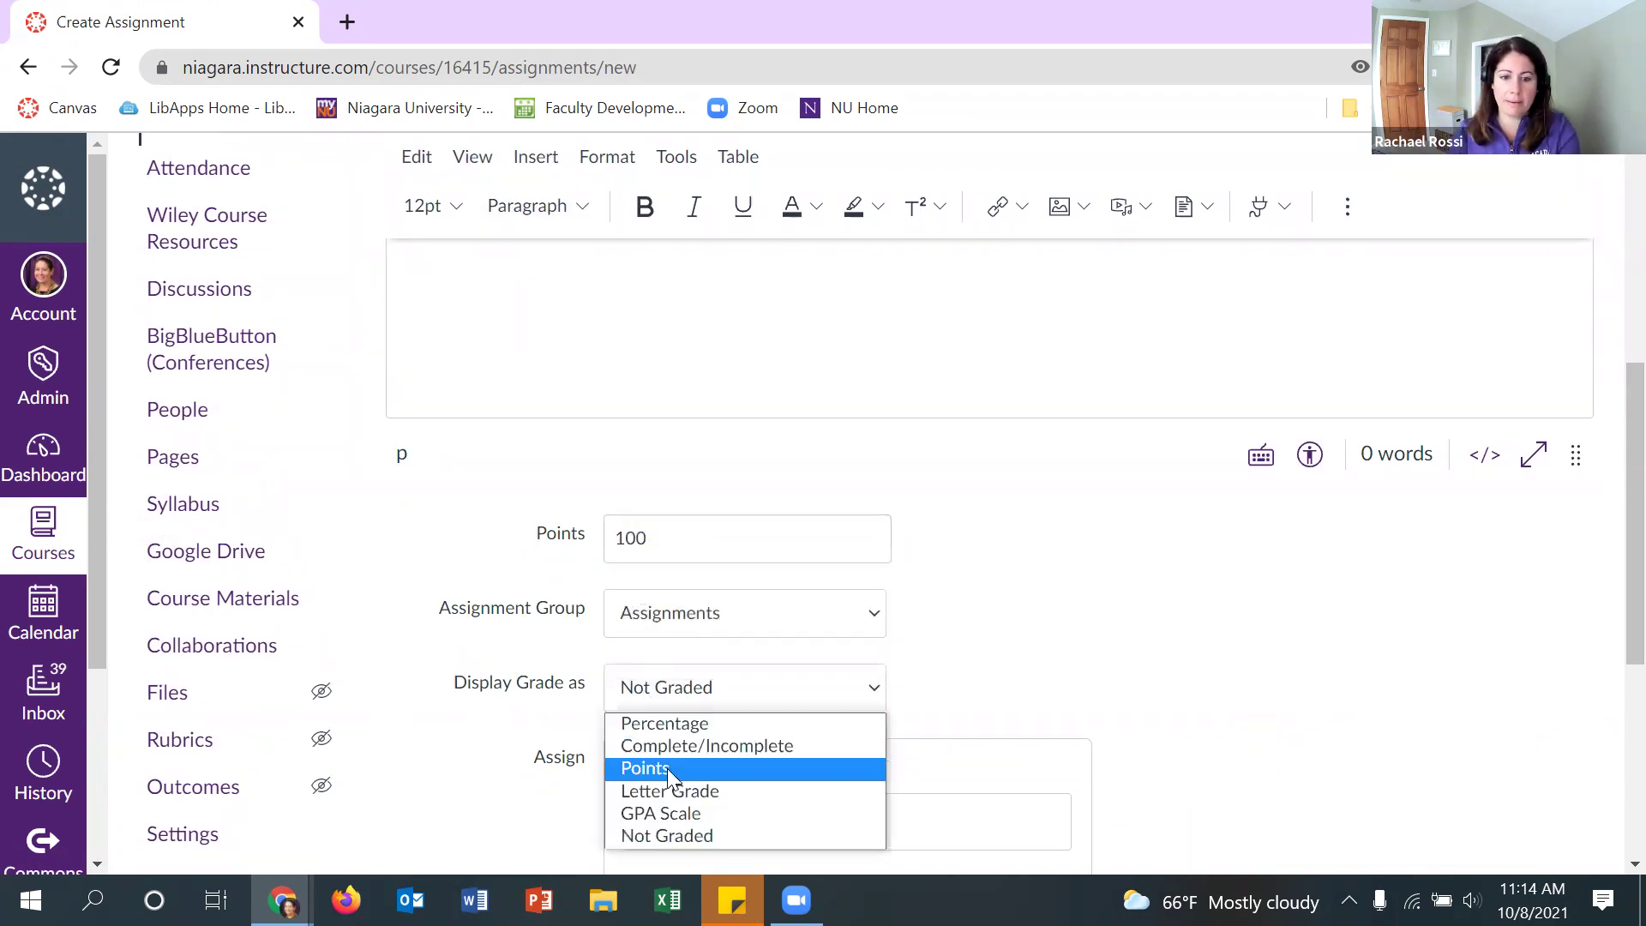
pyautogui.click(691, 766)
# Allow File Uploads as the online entry option and save the assignment without publishing it
pyautogui.scroll(-3, 533, 746)
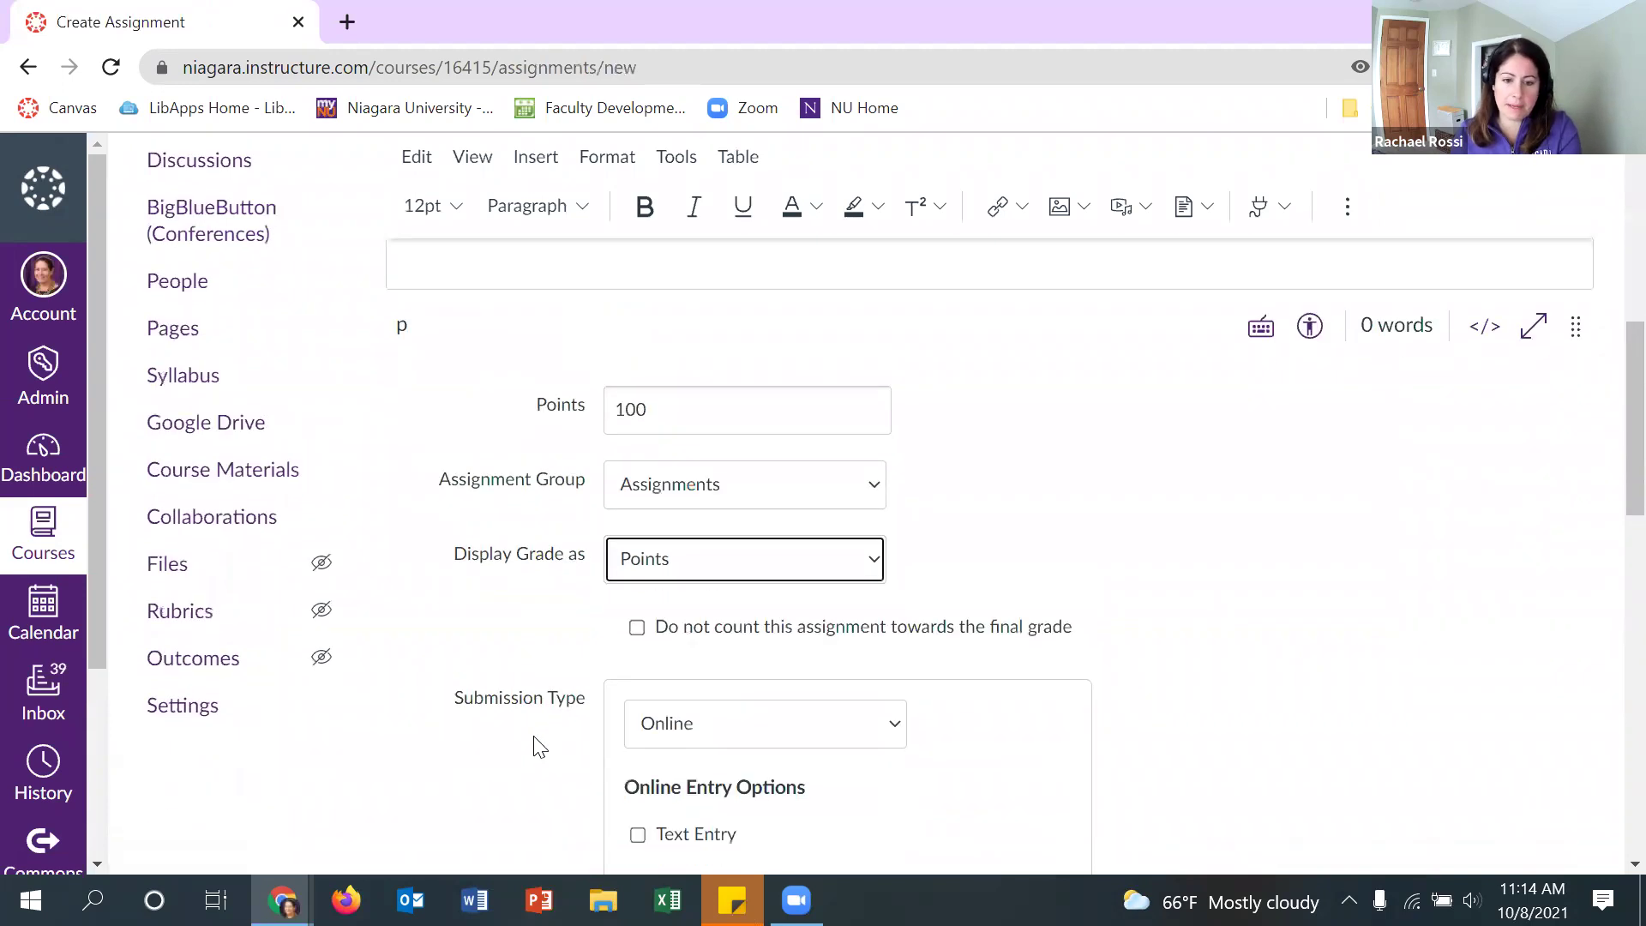
pyautogui.scroll(-5, 538, 745)
pyautogui.click(639, 526)
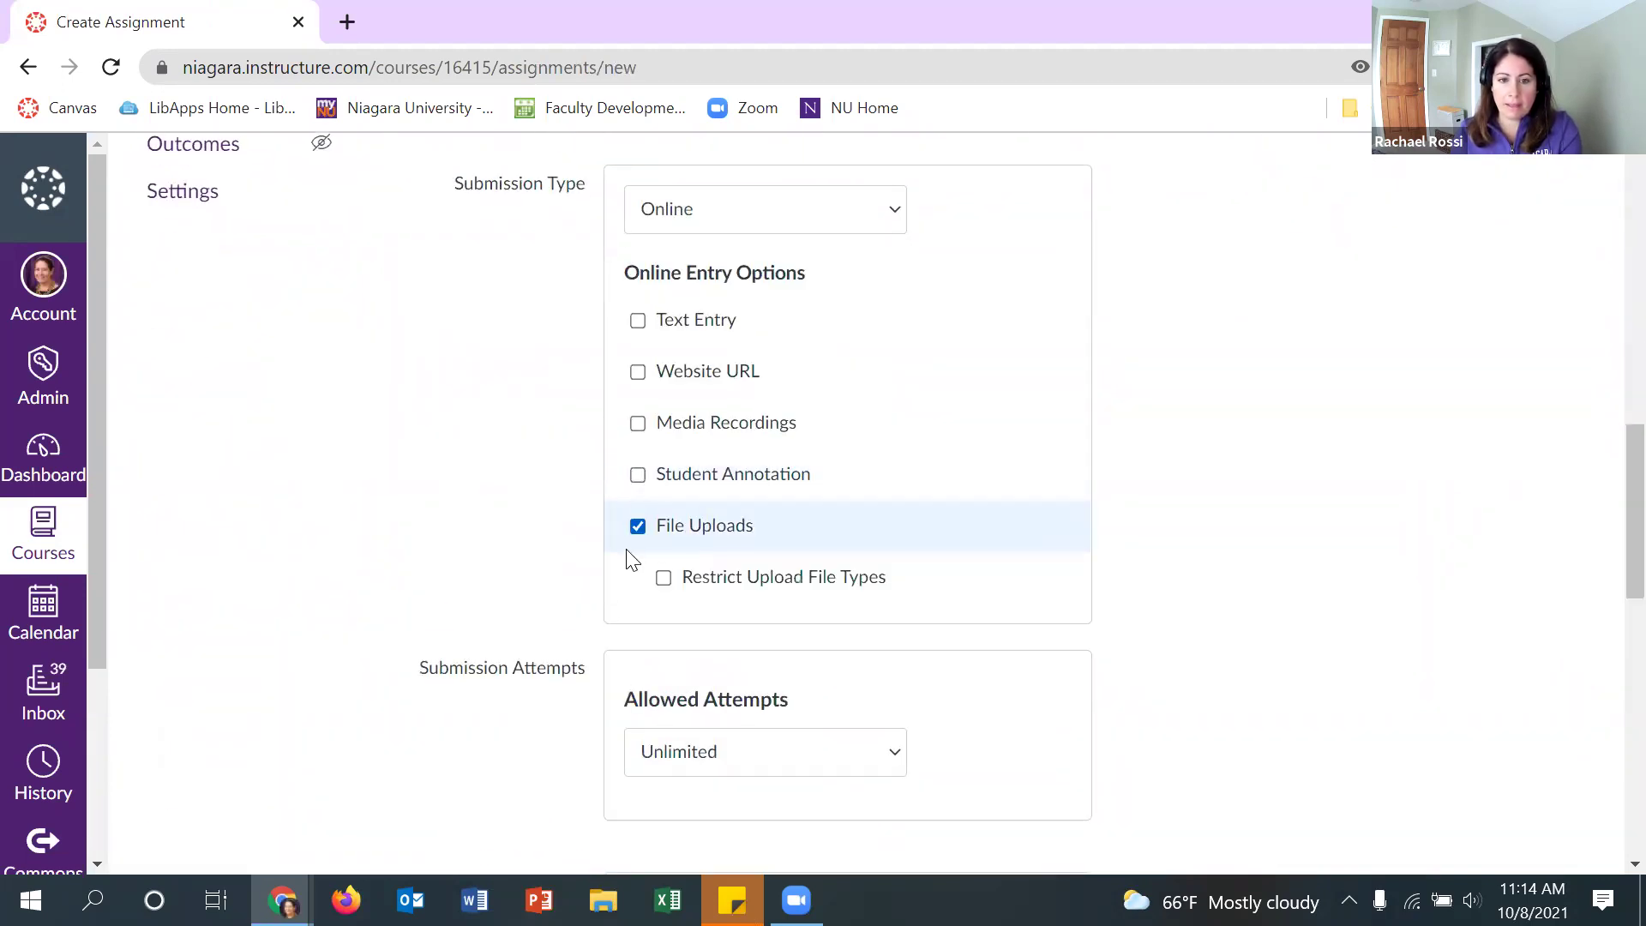
pyautogui.scroll(-5, 630, 557)
pyautogui.scroll(-8, 630, 576)
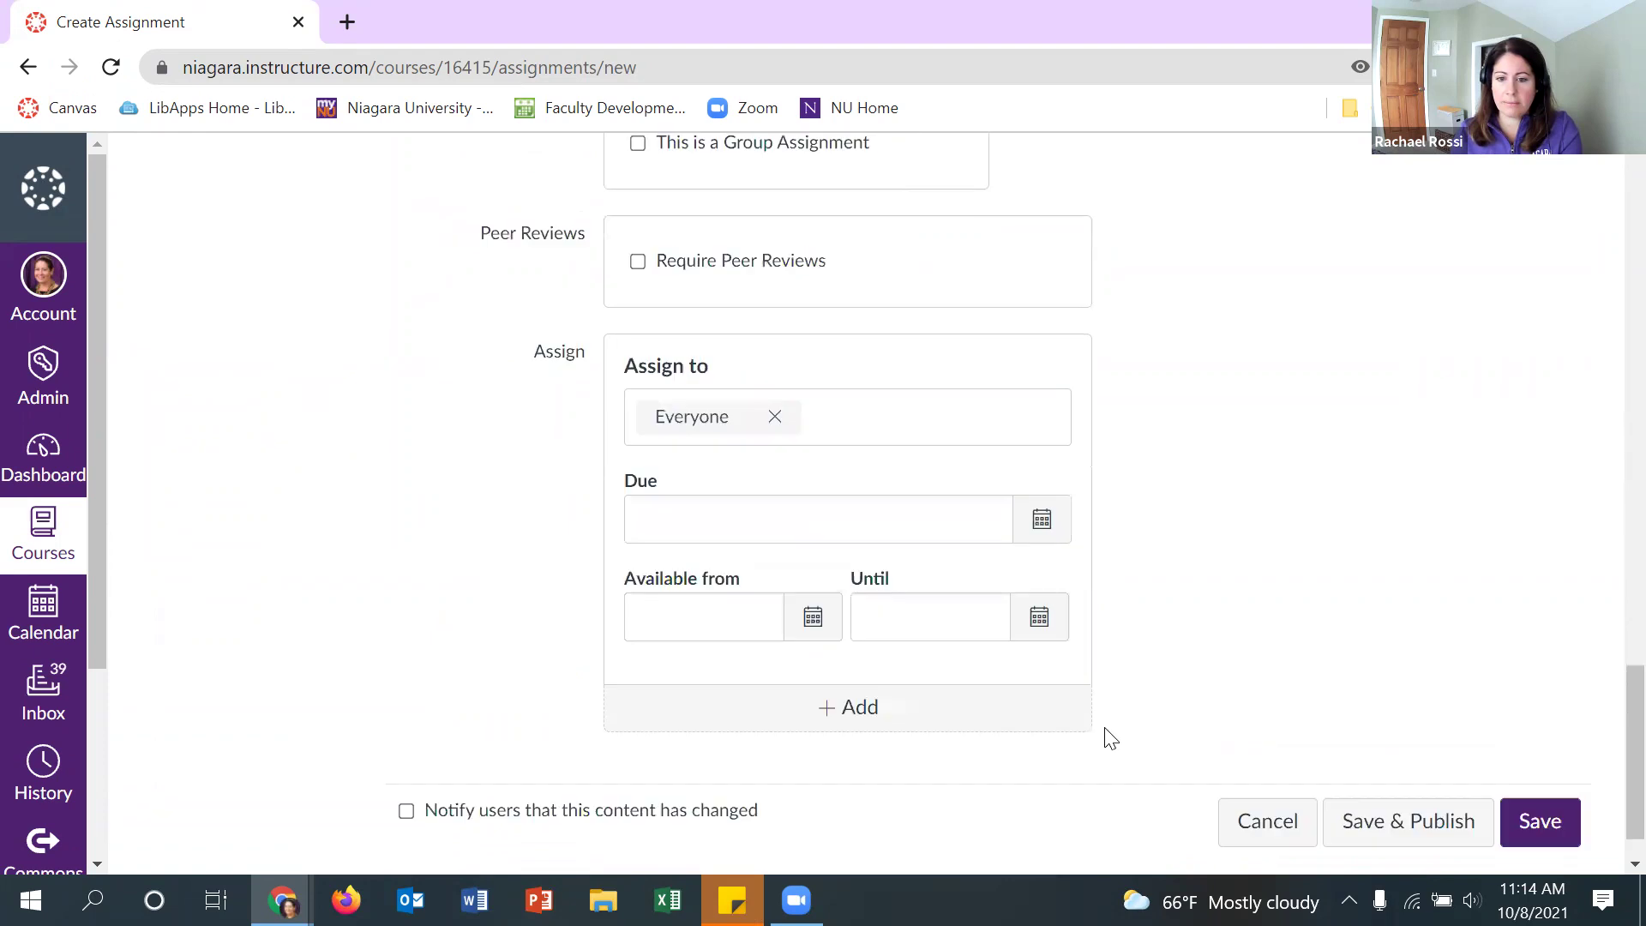
pyautogui.click(1511, 776)
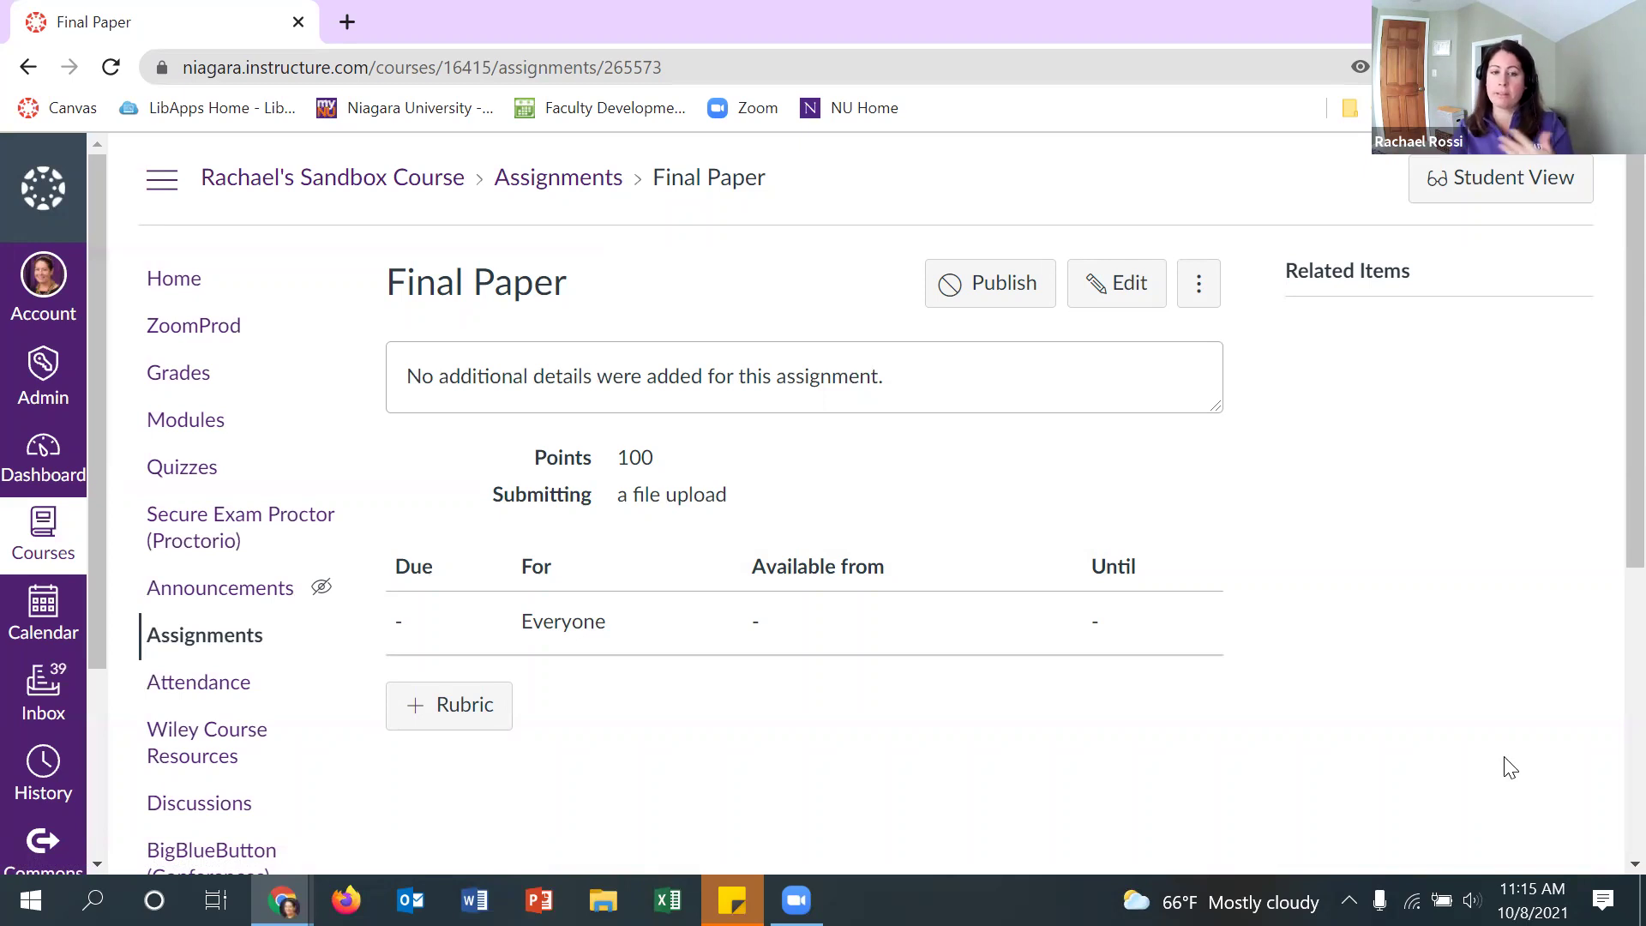
# Start adding a rubric to the Final Paper assignment and open the search for an existing rubric
pyautogui.scroll(-6, 217, 780)
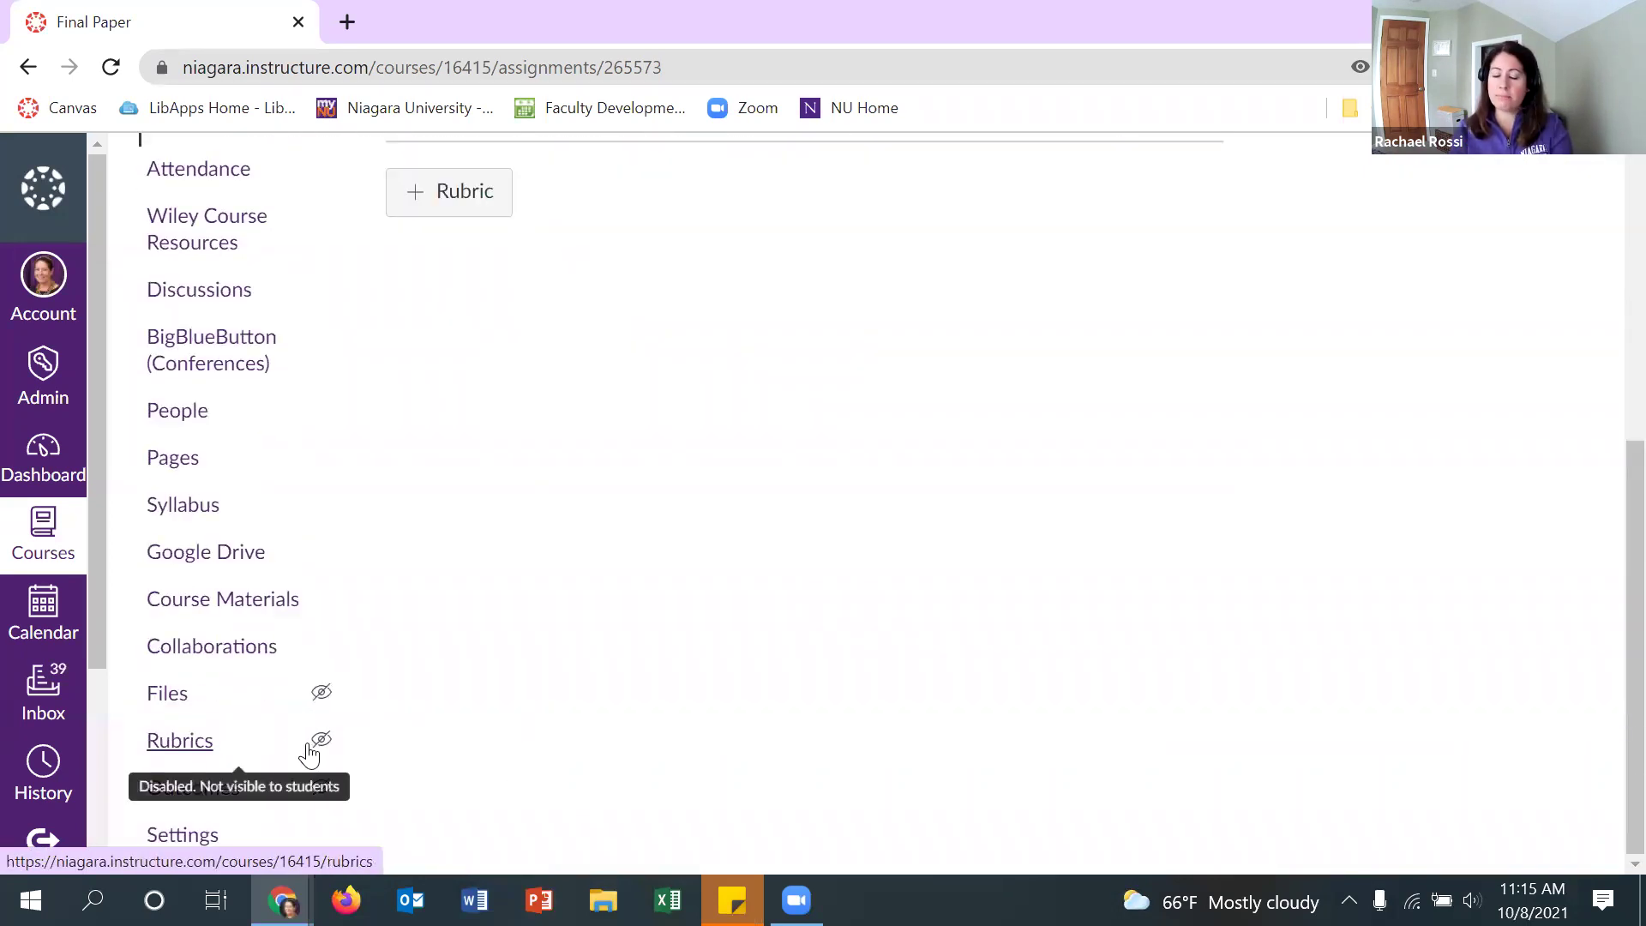
pyautogui.scroll(6, 283, 784)
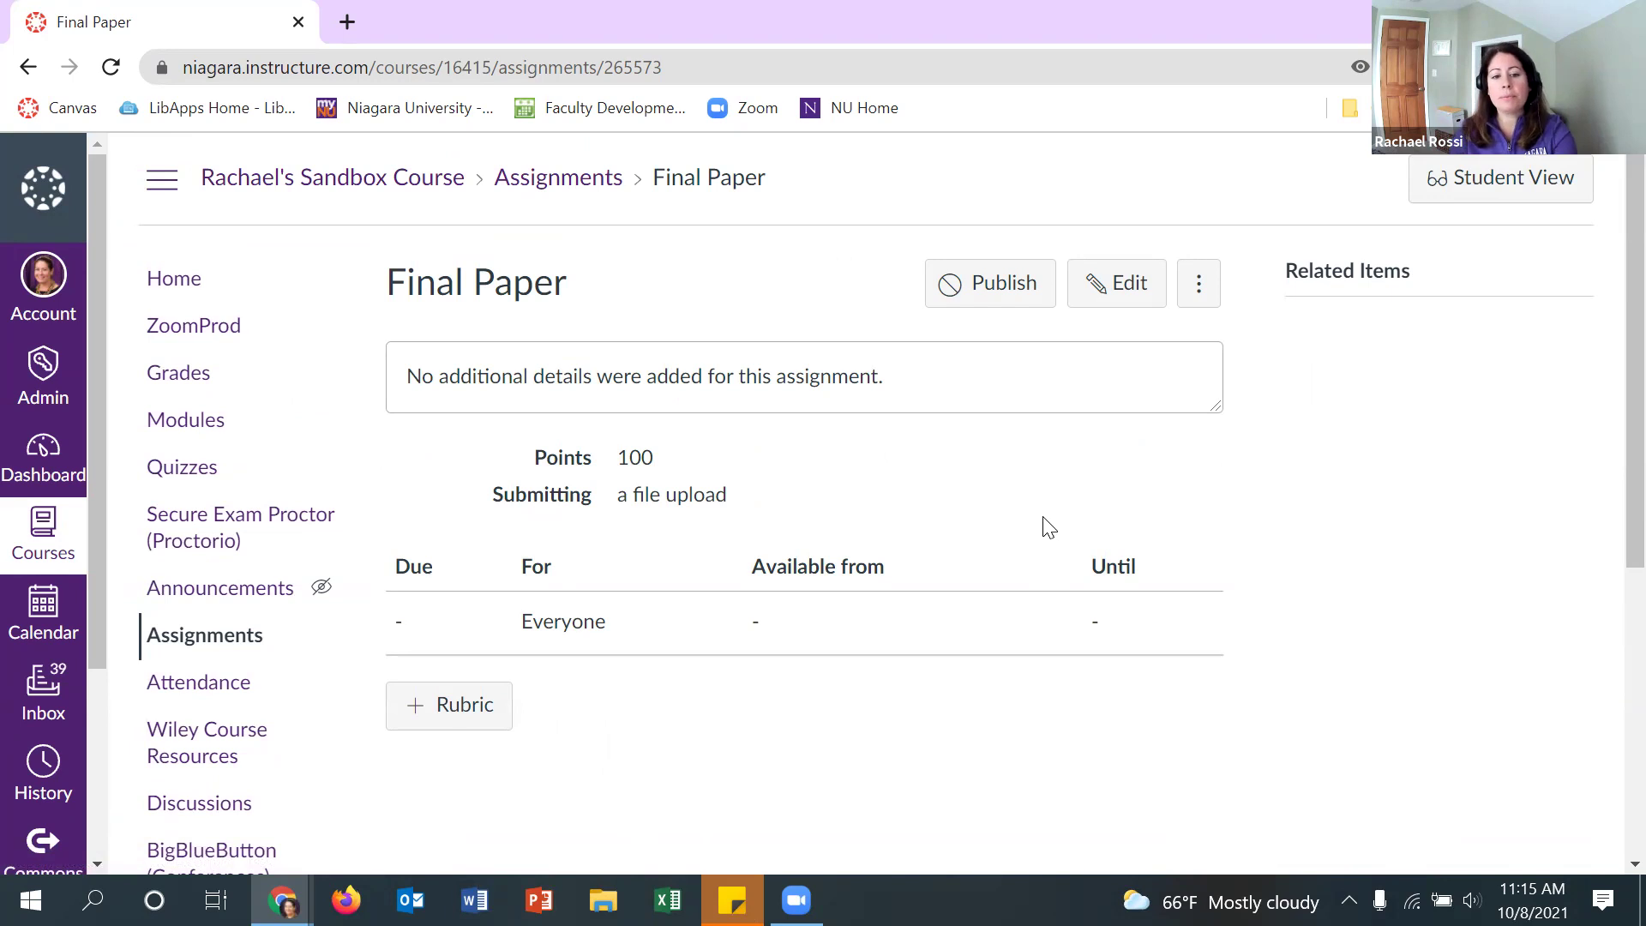
pyautogui.click(472, 712)
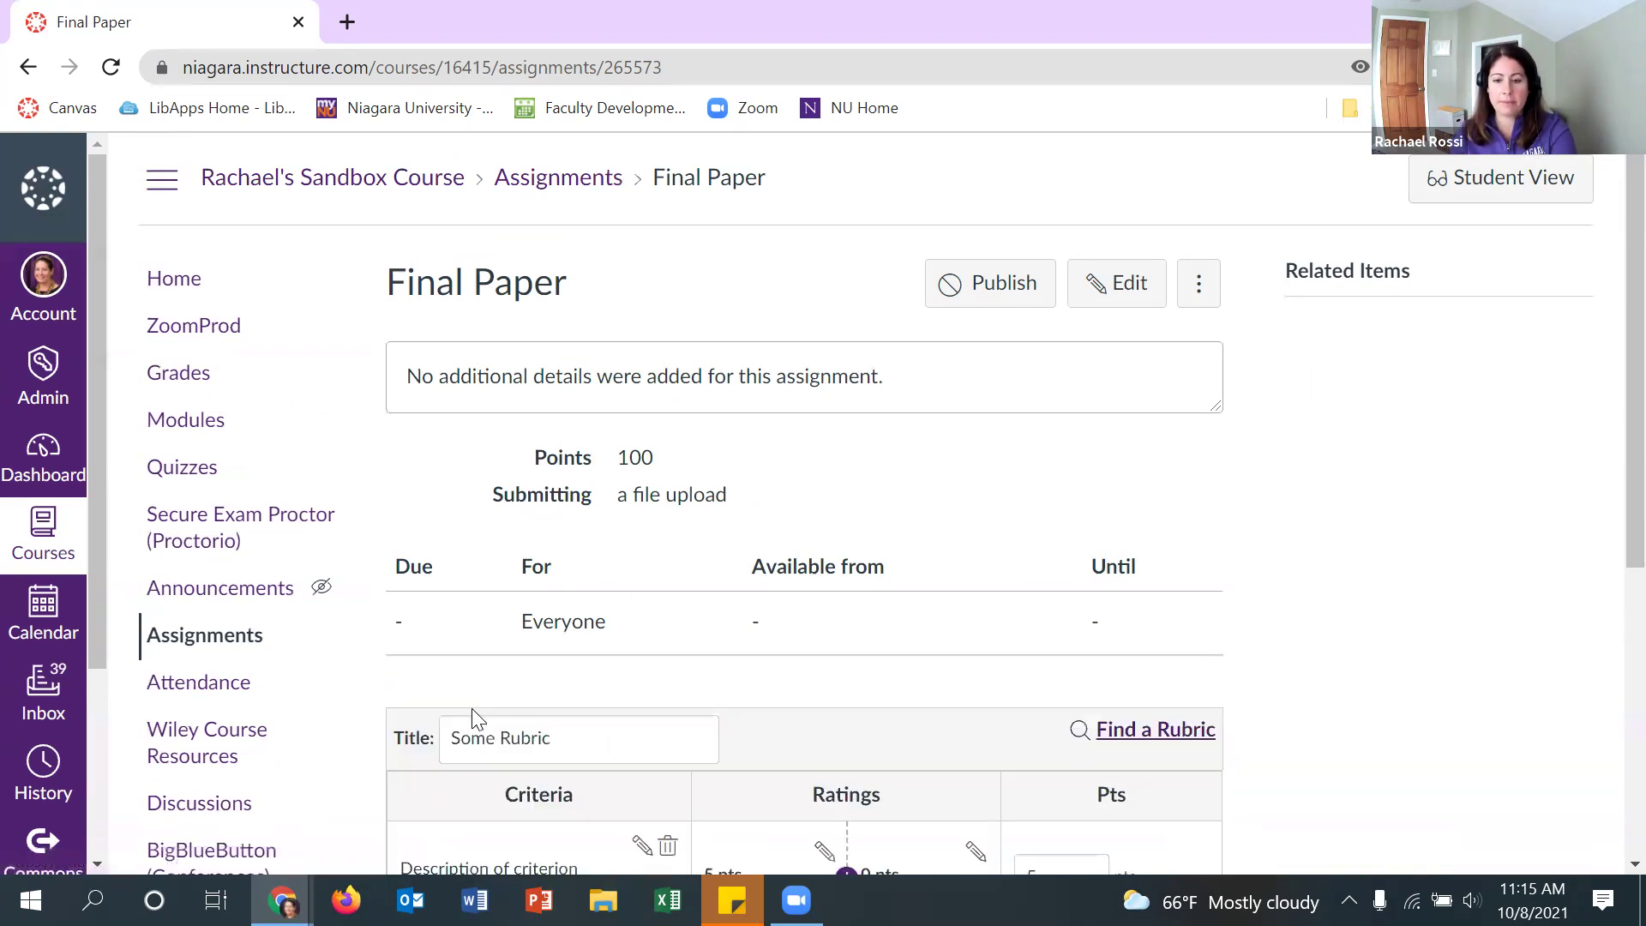
pyautogui.scroll(-2, 473, 714)
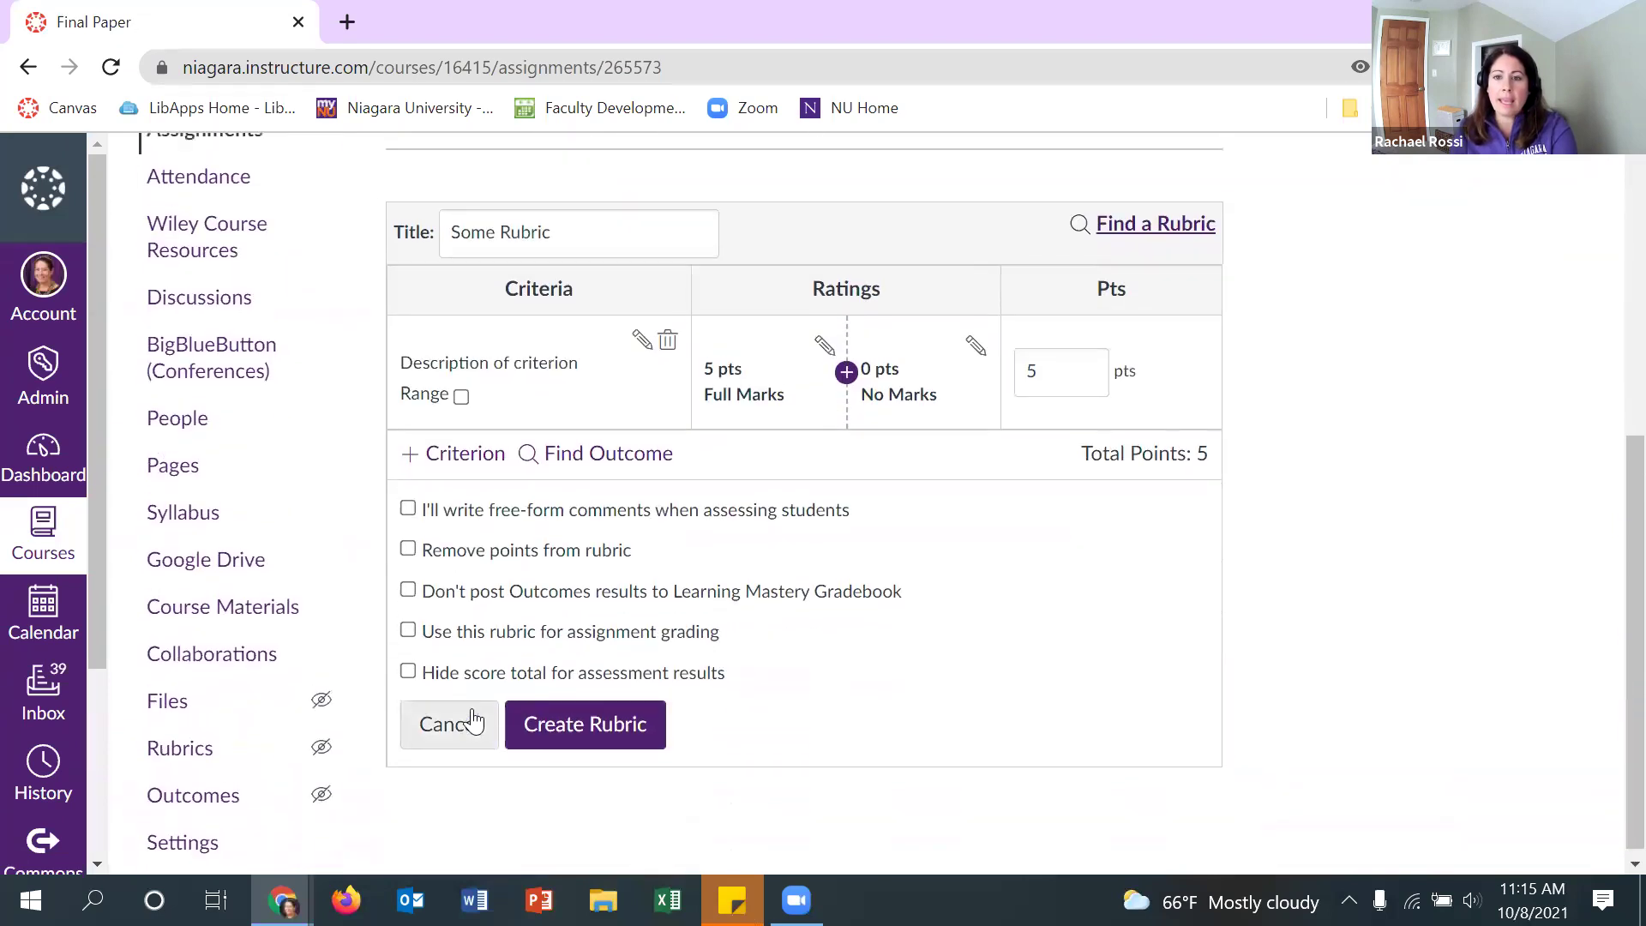
pyautogui.scroll(1, 480, 729)
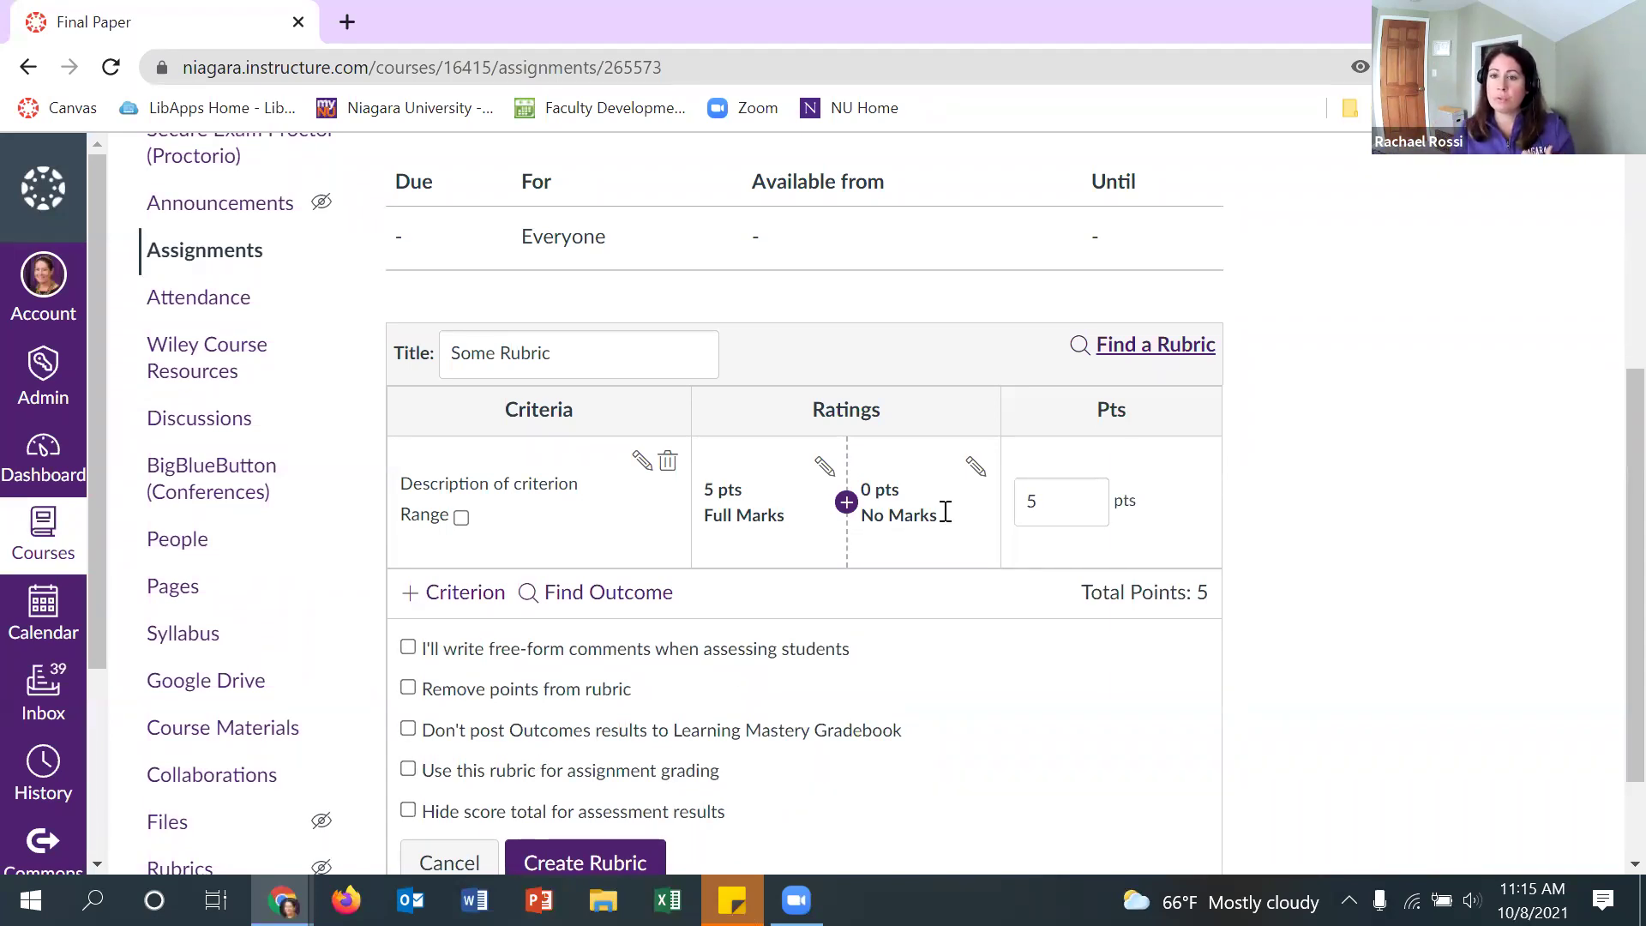
pyautogui.click(1153, 346)
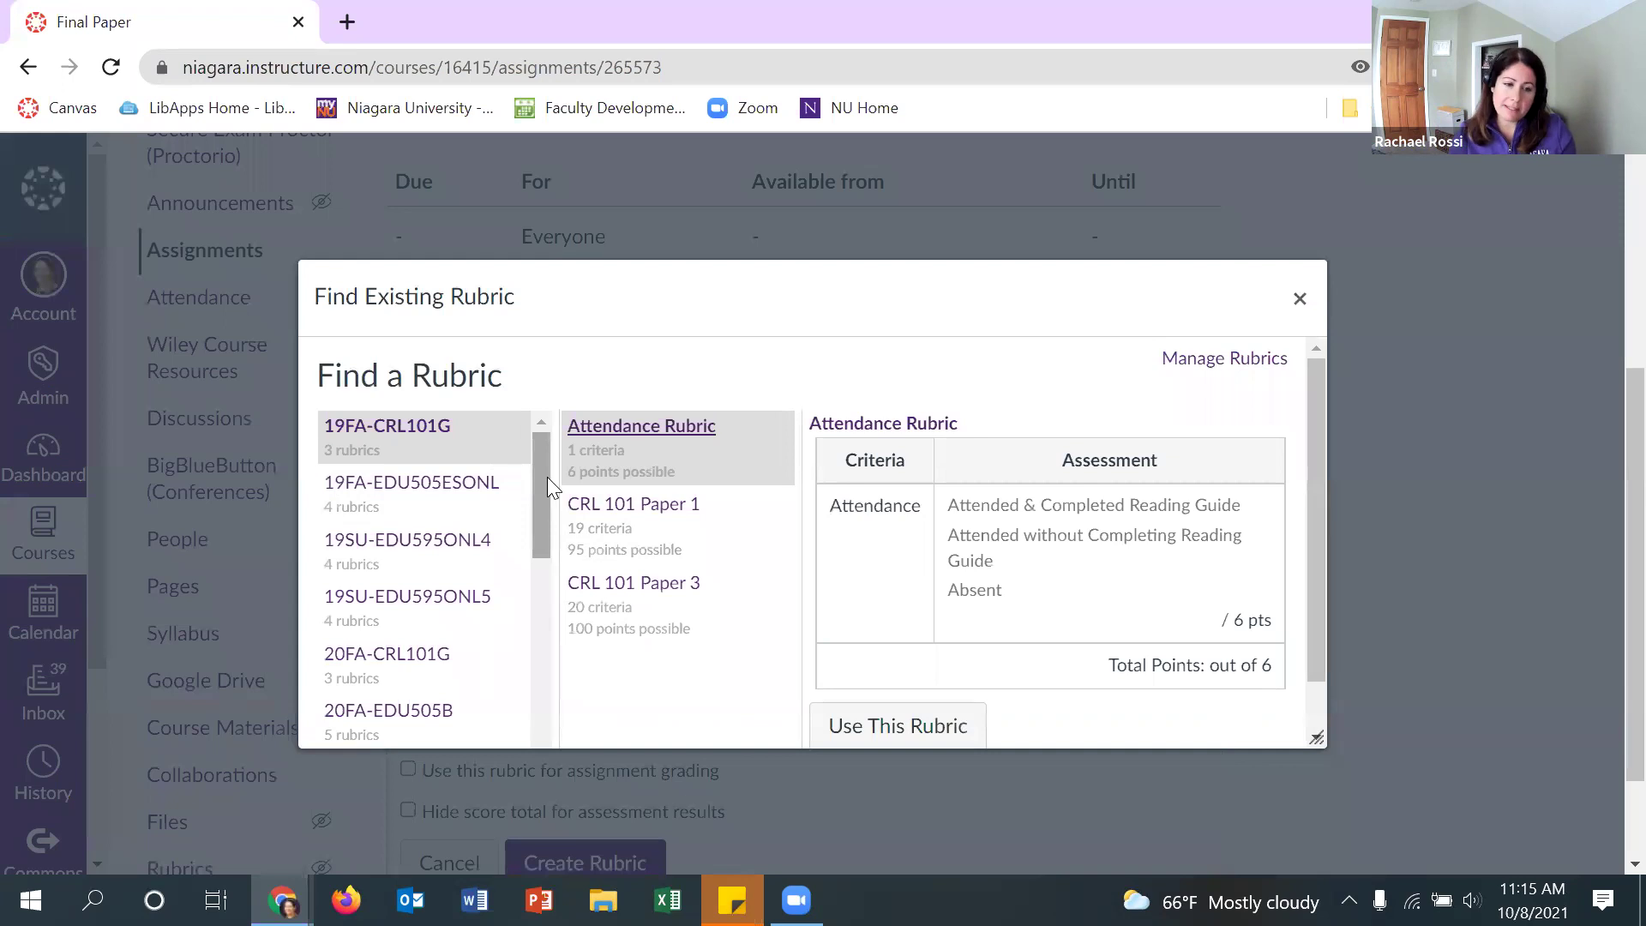
# Browse the existing rubrics of the course 20SP-EDU505ONLB
pyautogui.moveTo(541, 470); pyautogui.dragTo(545, 579)
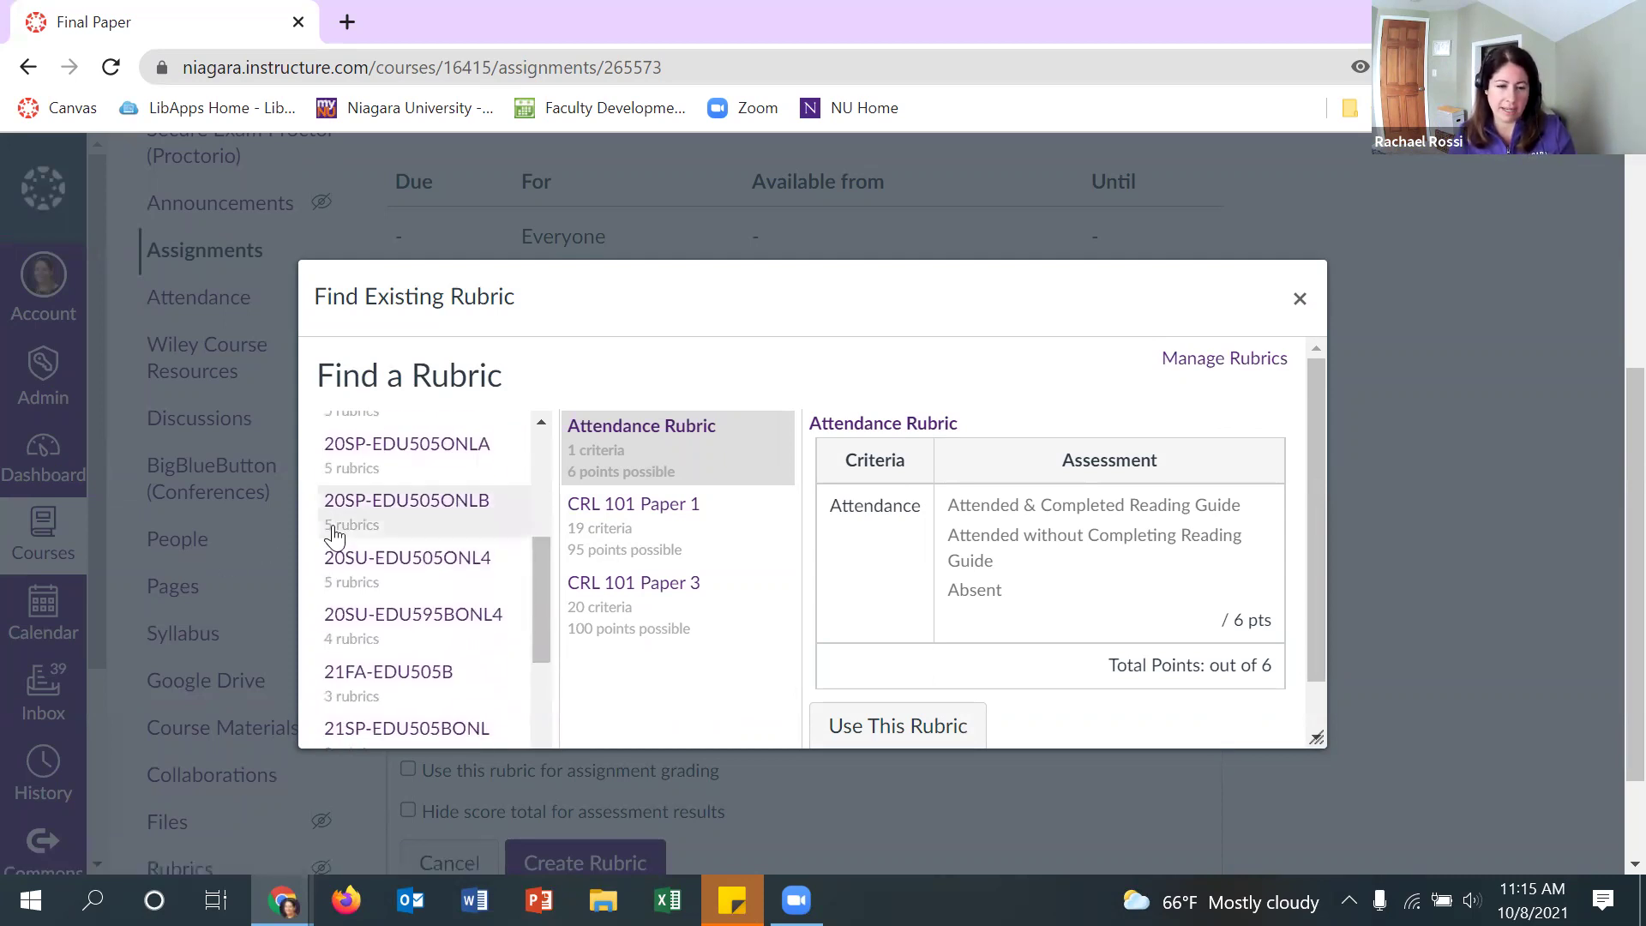
pyautogui.click(415, 512)
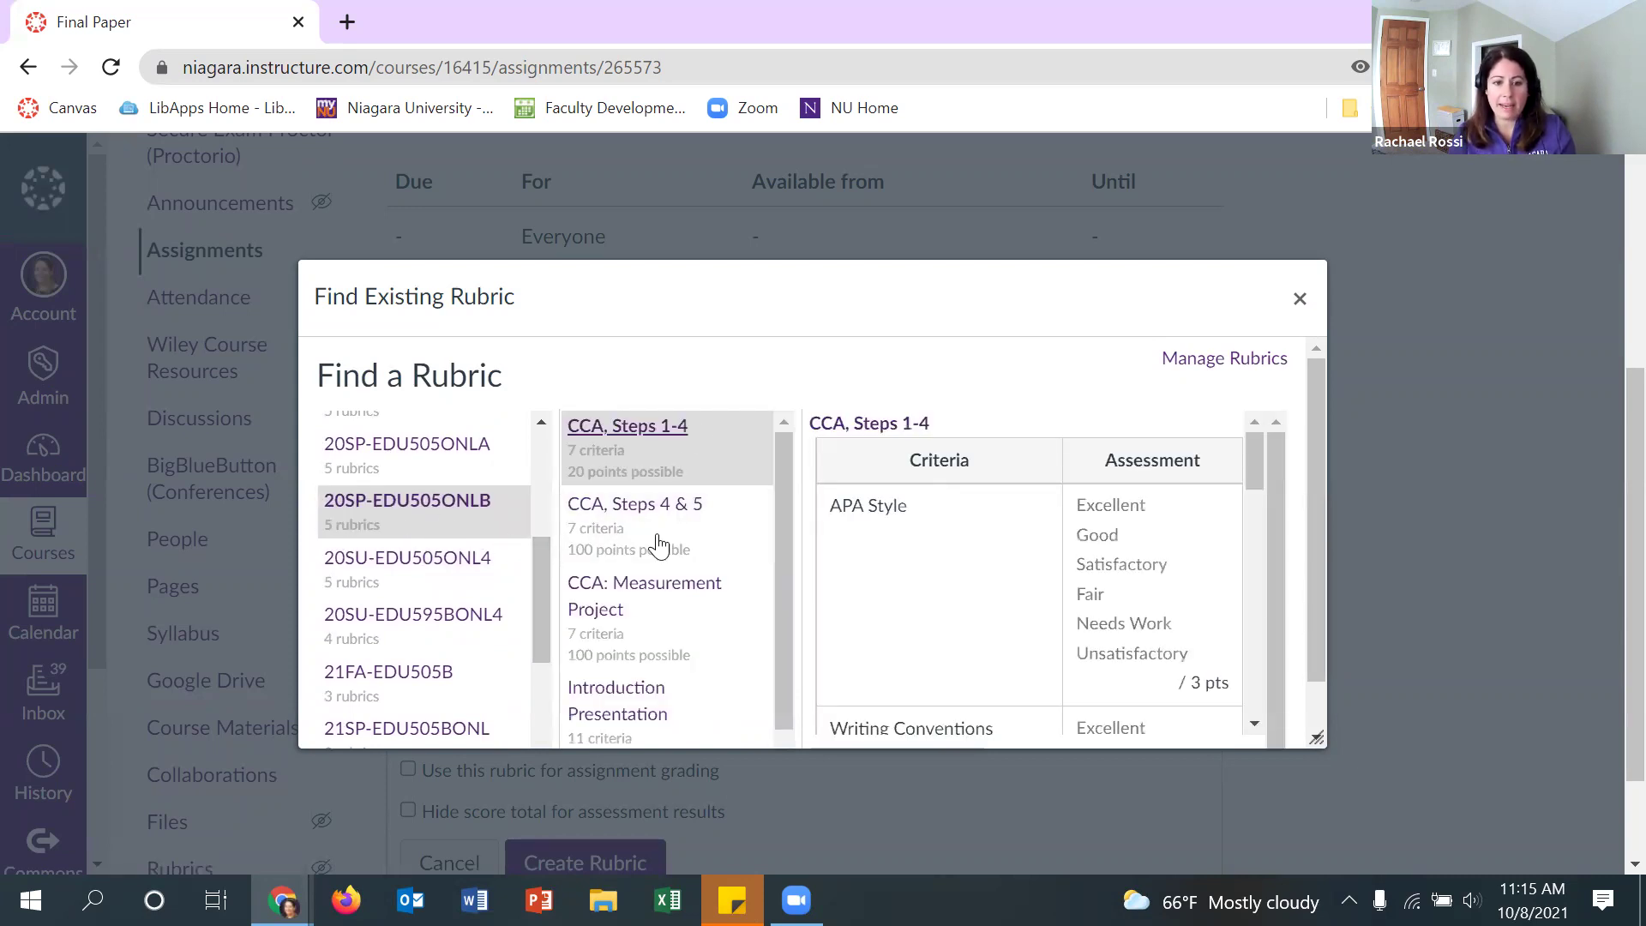
pyautogui.scroll(-1, 634, 619)
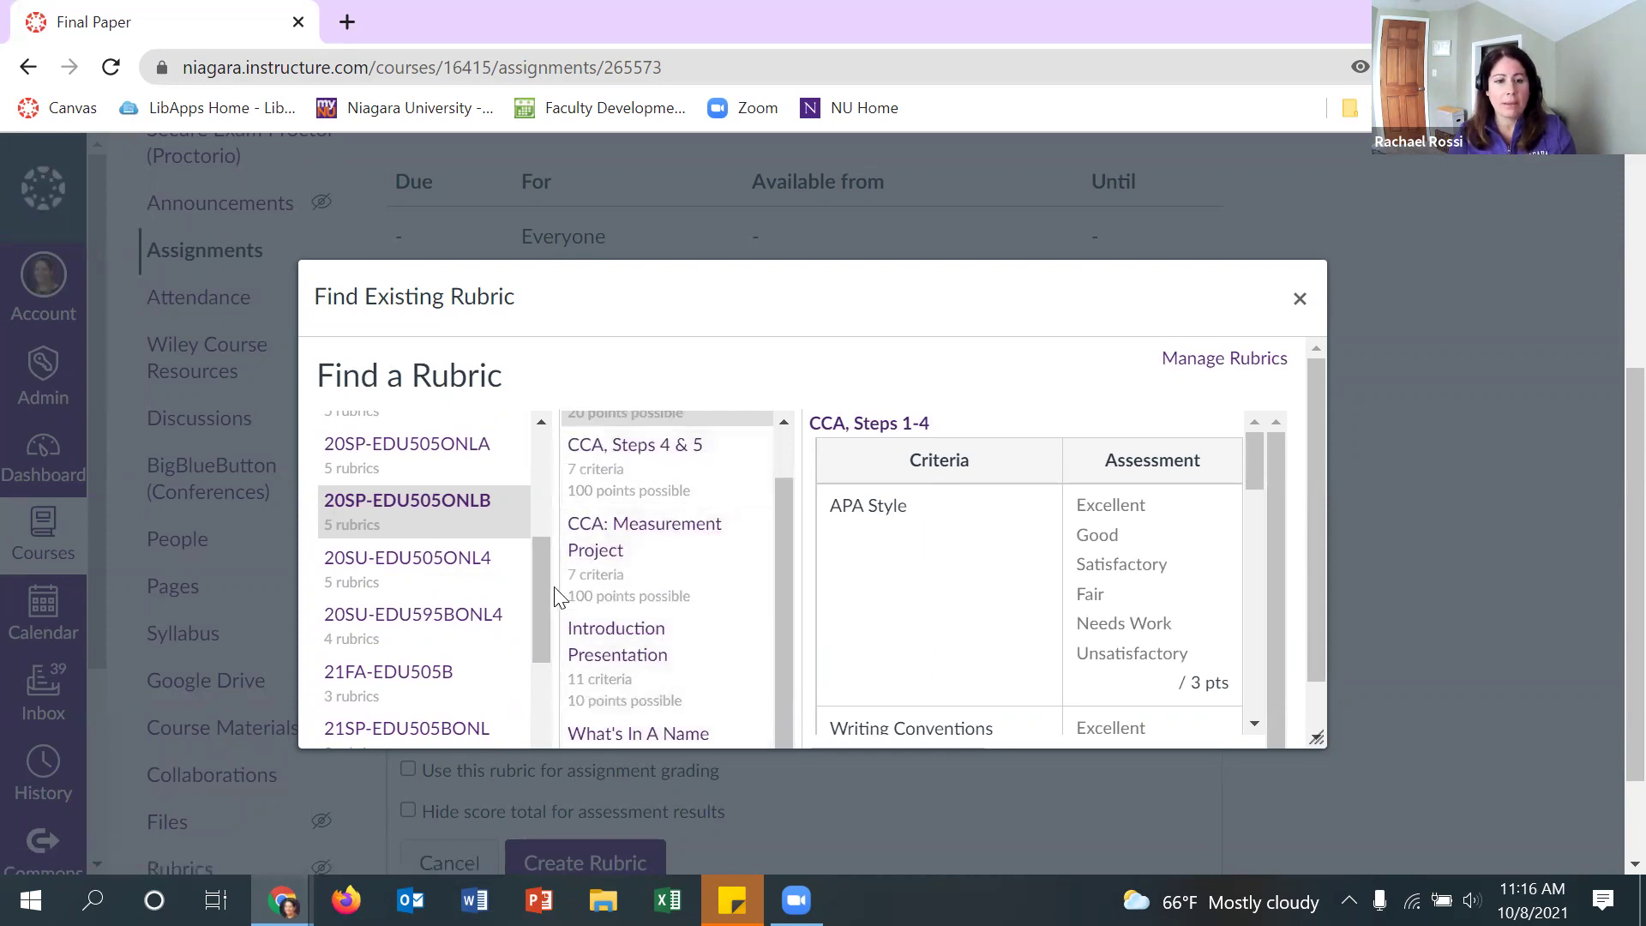
# Select the "CCA: Measurement Project" rubric from the course 19FA-EDU505ESONL
pyautogui.moveTo(537, 585); pyautogui.dragTo(547, 485)
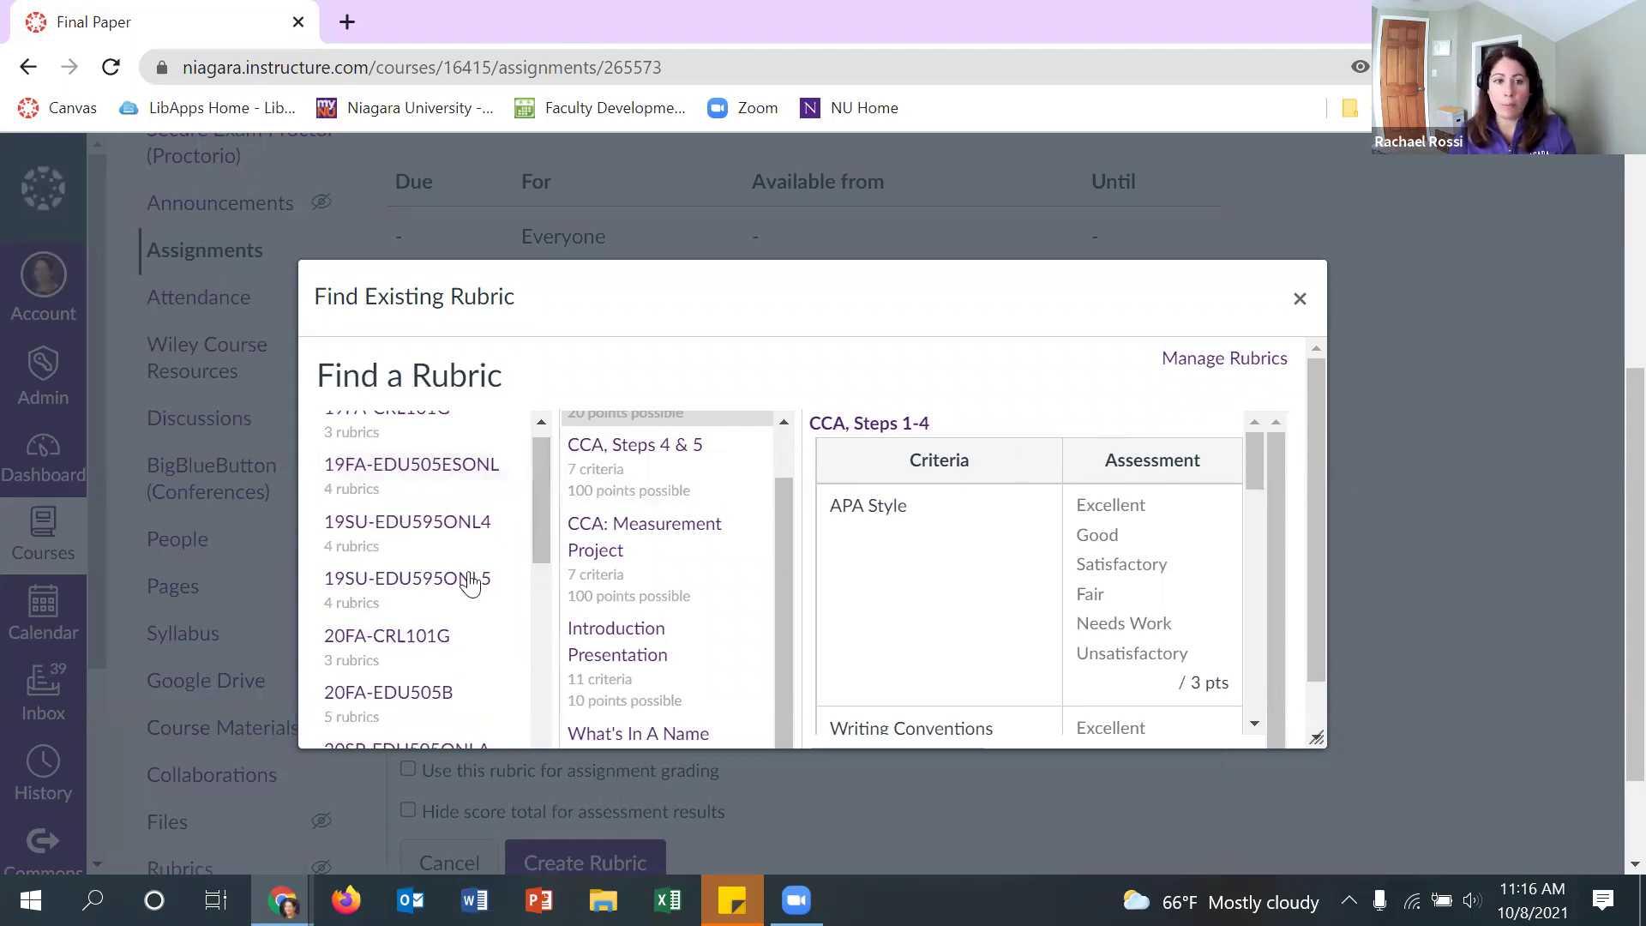
pyautogui.click(518, 489)
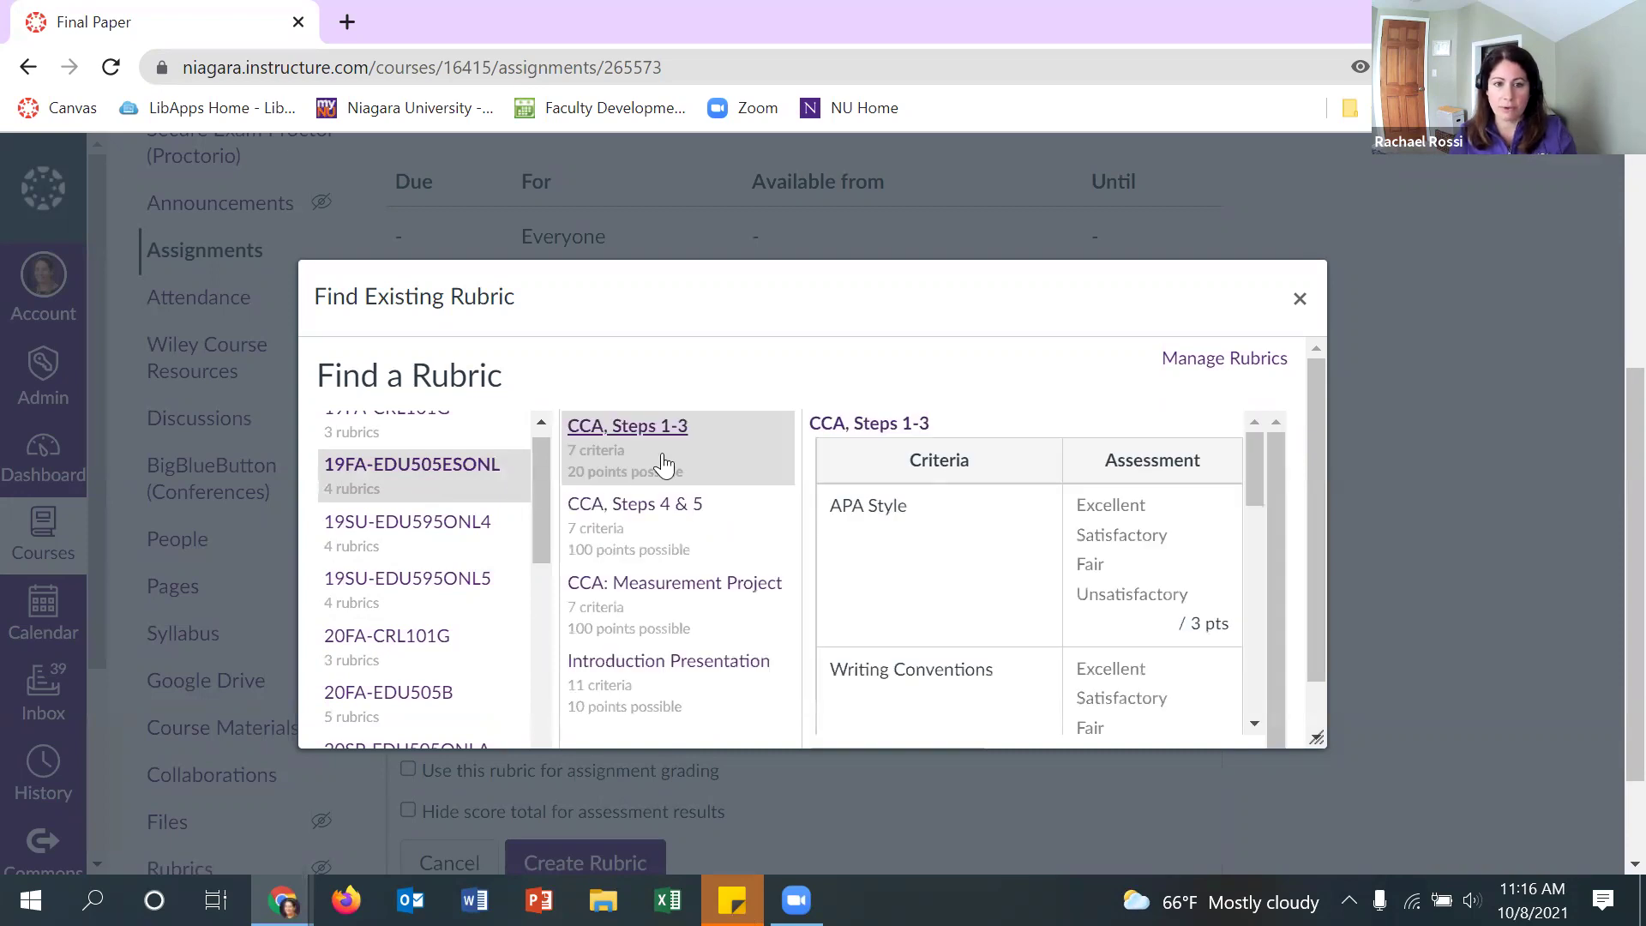
pyautogui.click(652, 600)
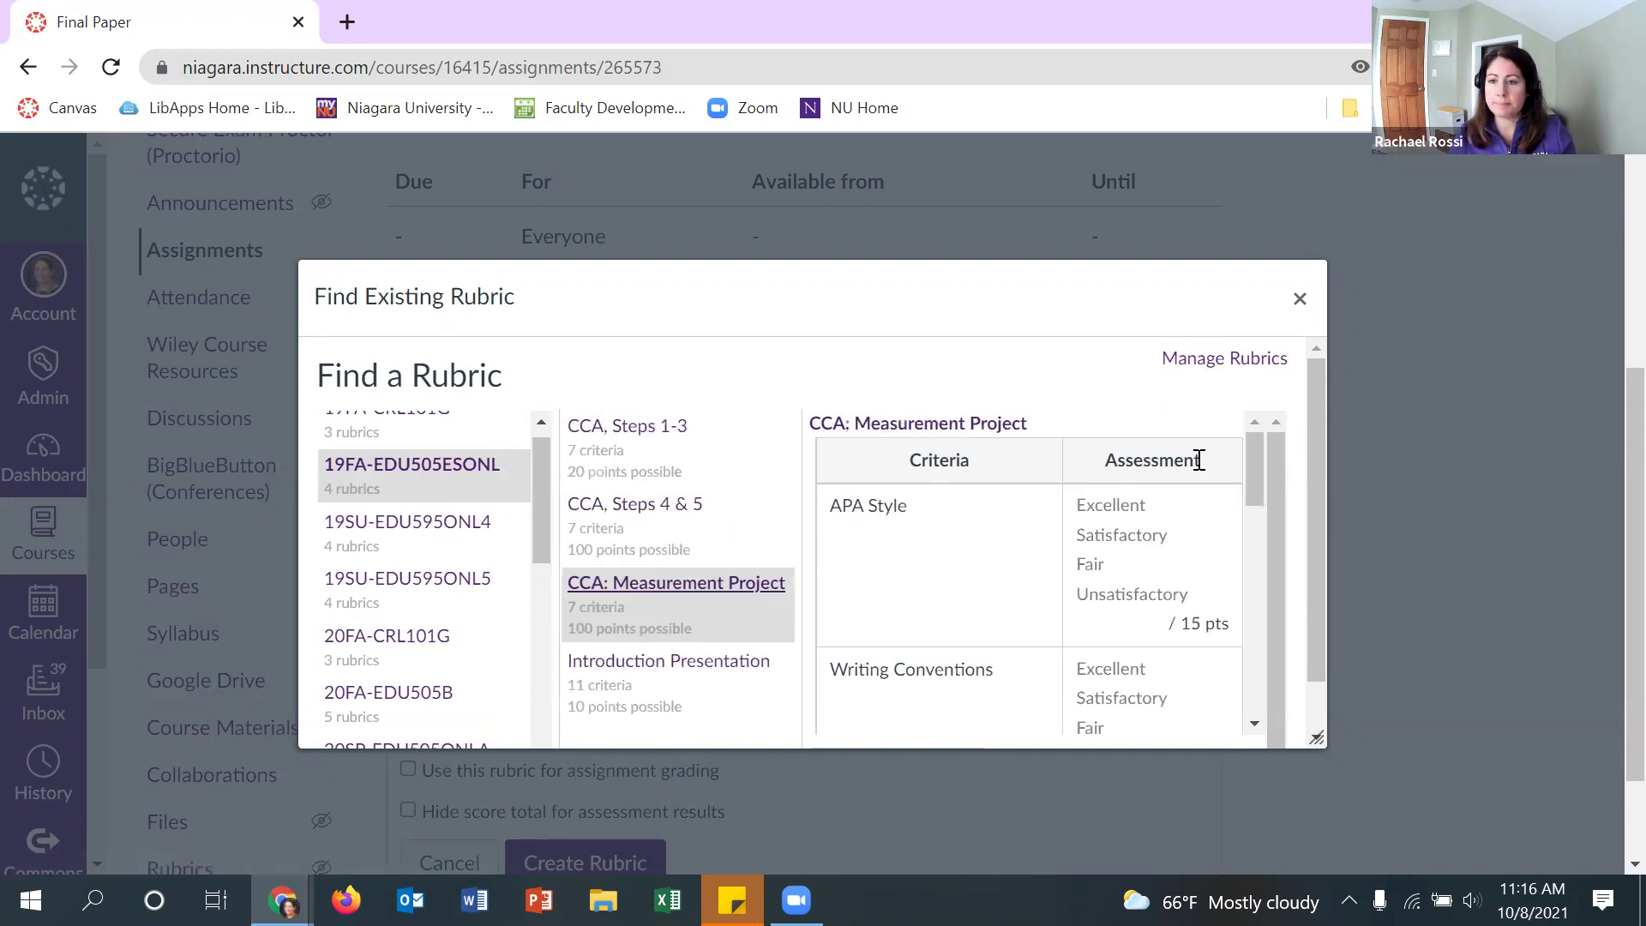
# Review the criteria of the "CCA: Measurement Project" rubric and close the rubric search without using it
pyautogui.moveTo(1257, 463); pyautogui.dragTo(1260, 689)
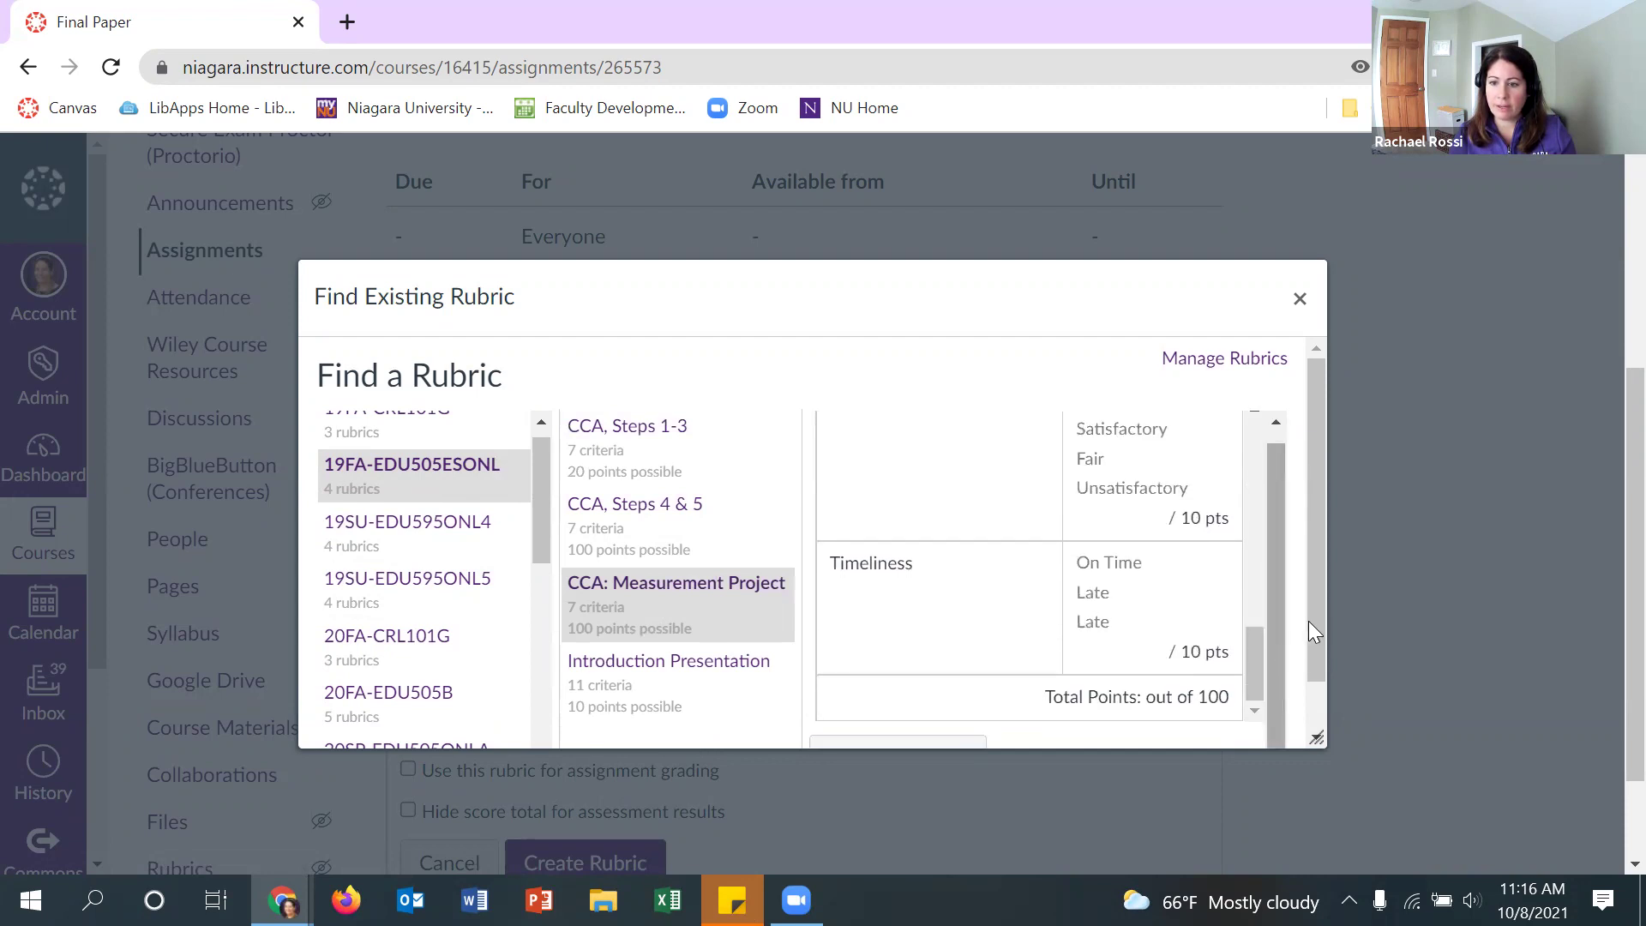
pyautogui.moveTo(1315, 605); pyautogui.dragTo(1299, 681)
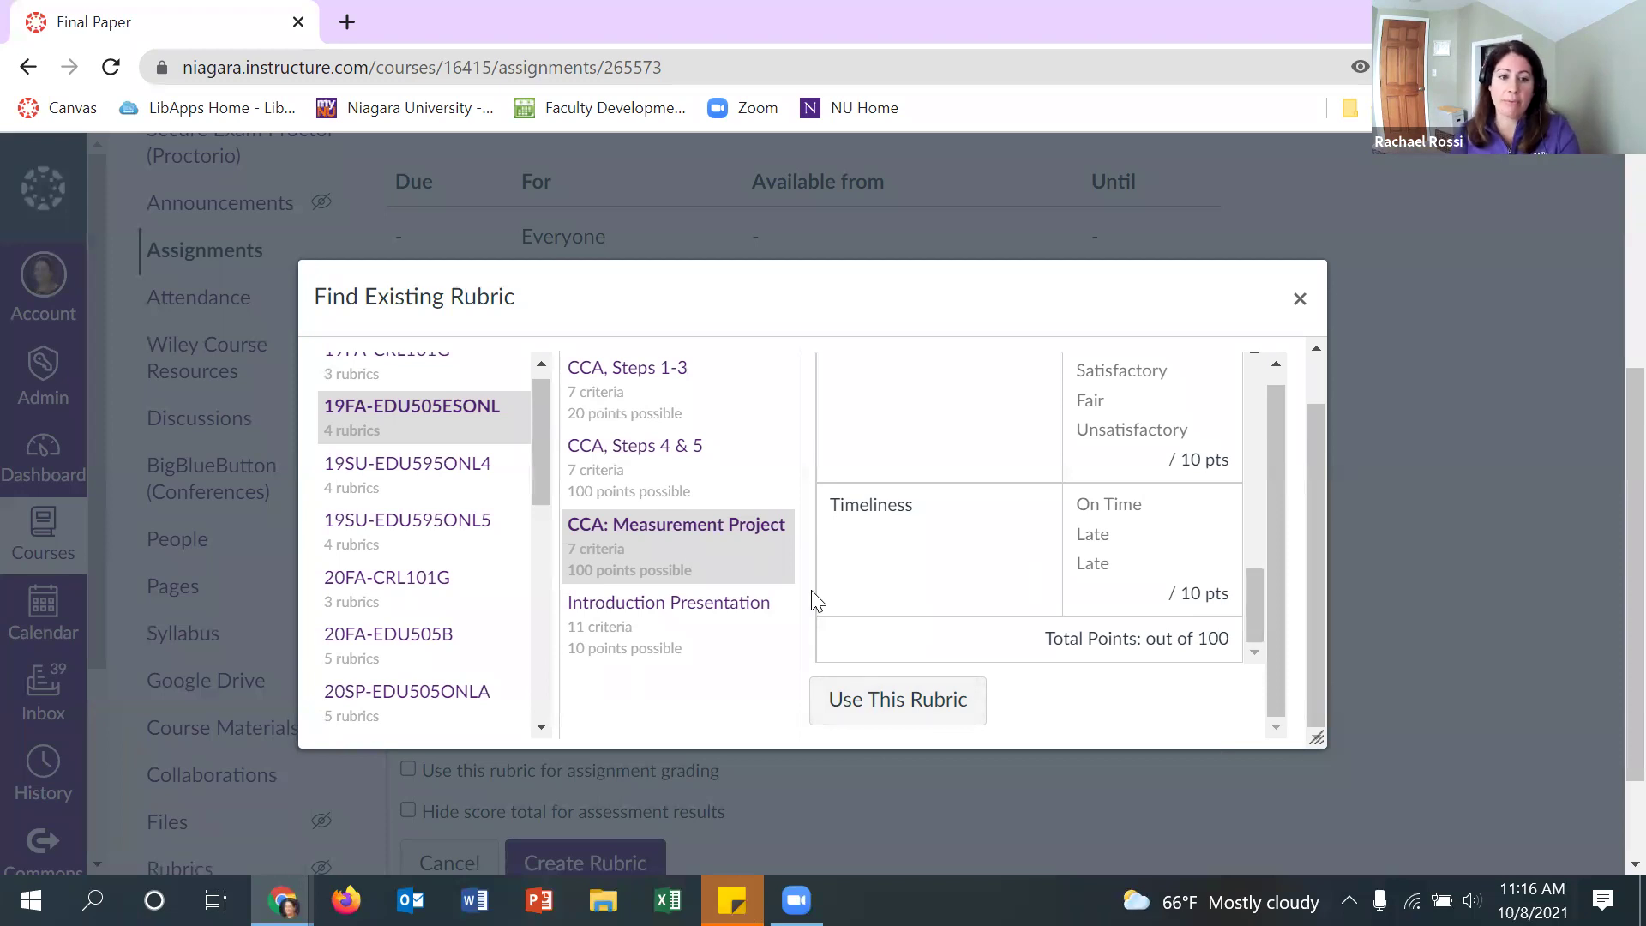
pyautogui.moveTo(542, 468); pyautogui.dragTo(568, 426)
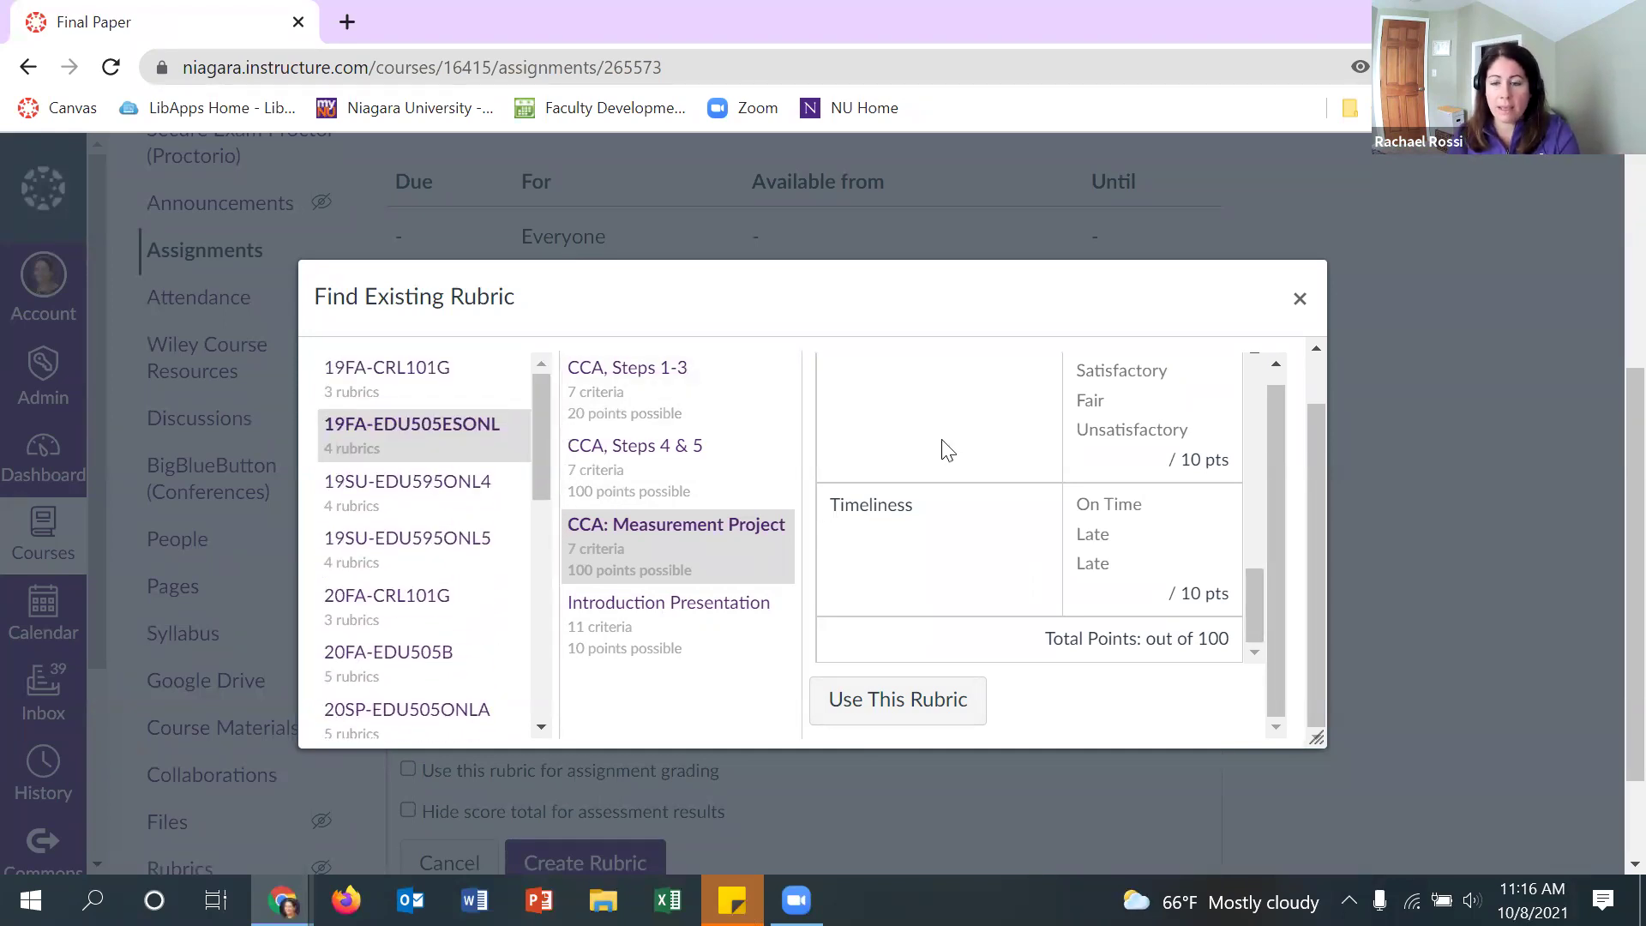
pyautogui.click(1299, 298)
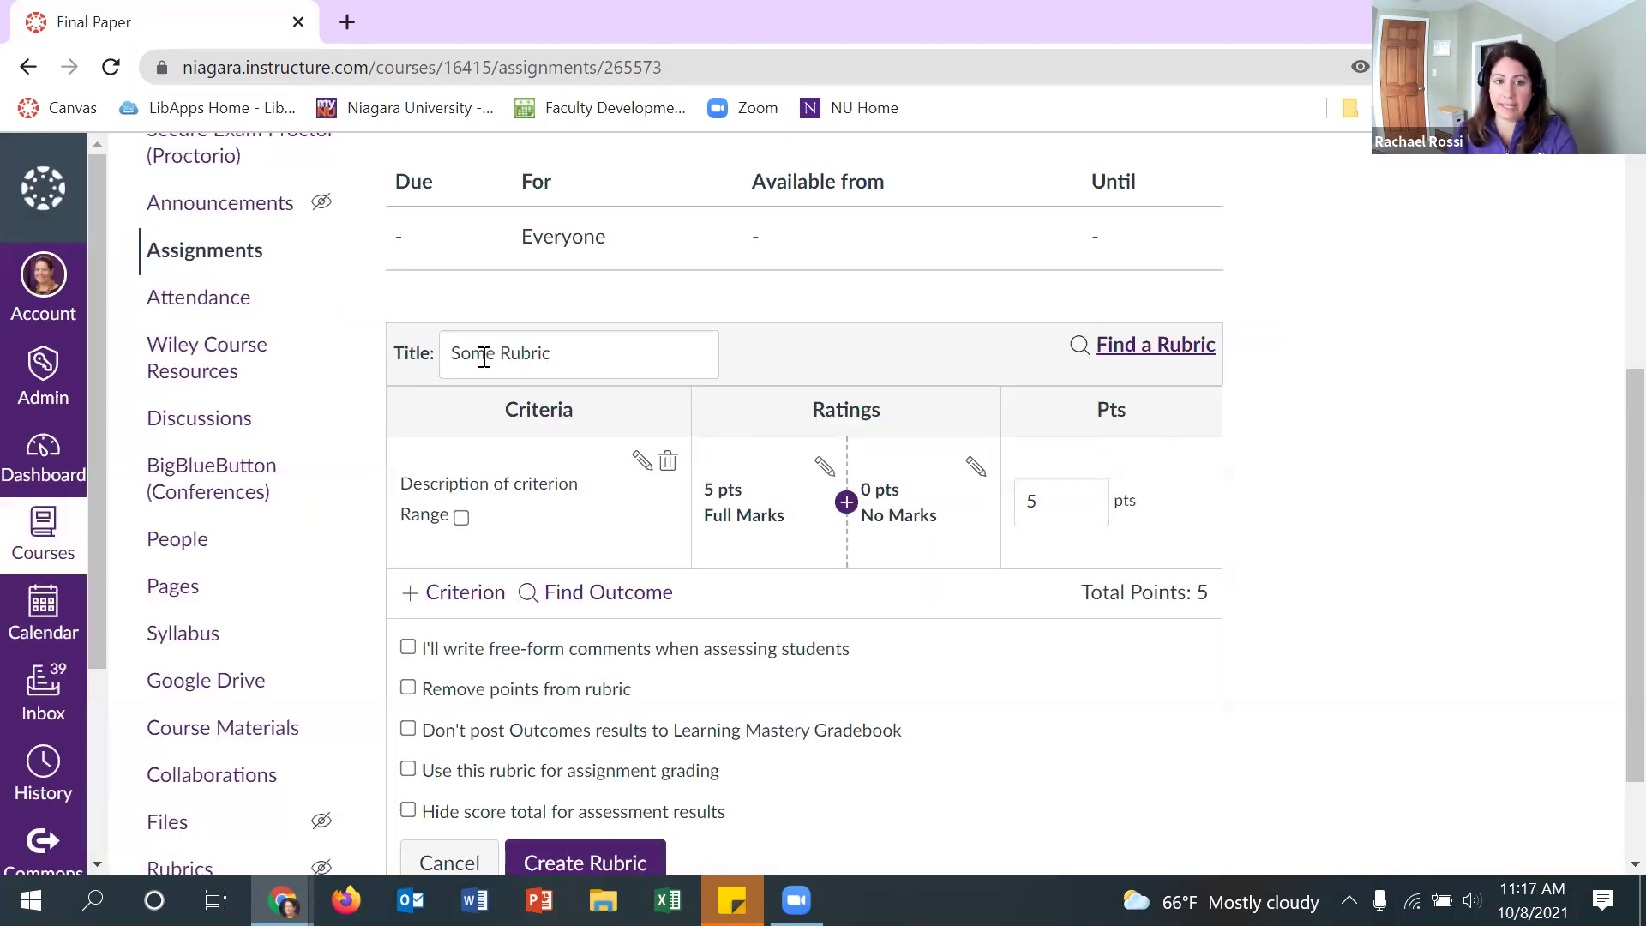
# Title the new rubric "Sandbox Final Paper Rubric"
pyautogui.moveTo(555, 353); pyautogui.dragTo(443, 342)
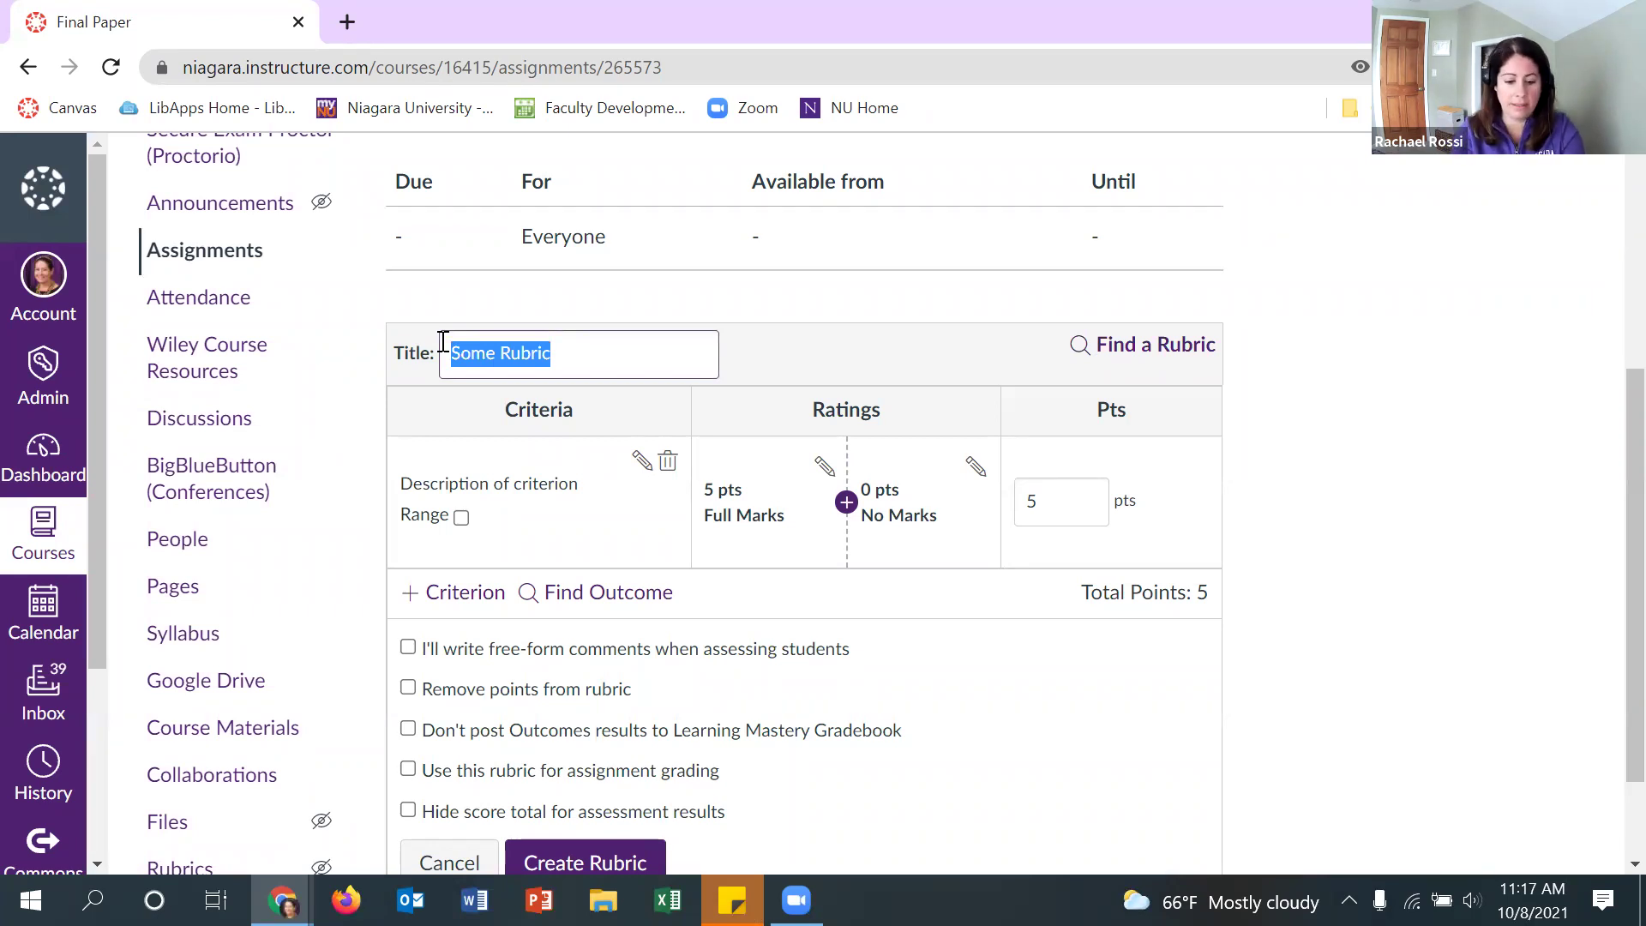
pyautogui.write('Sandbox')
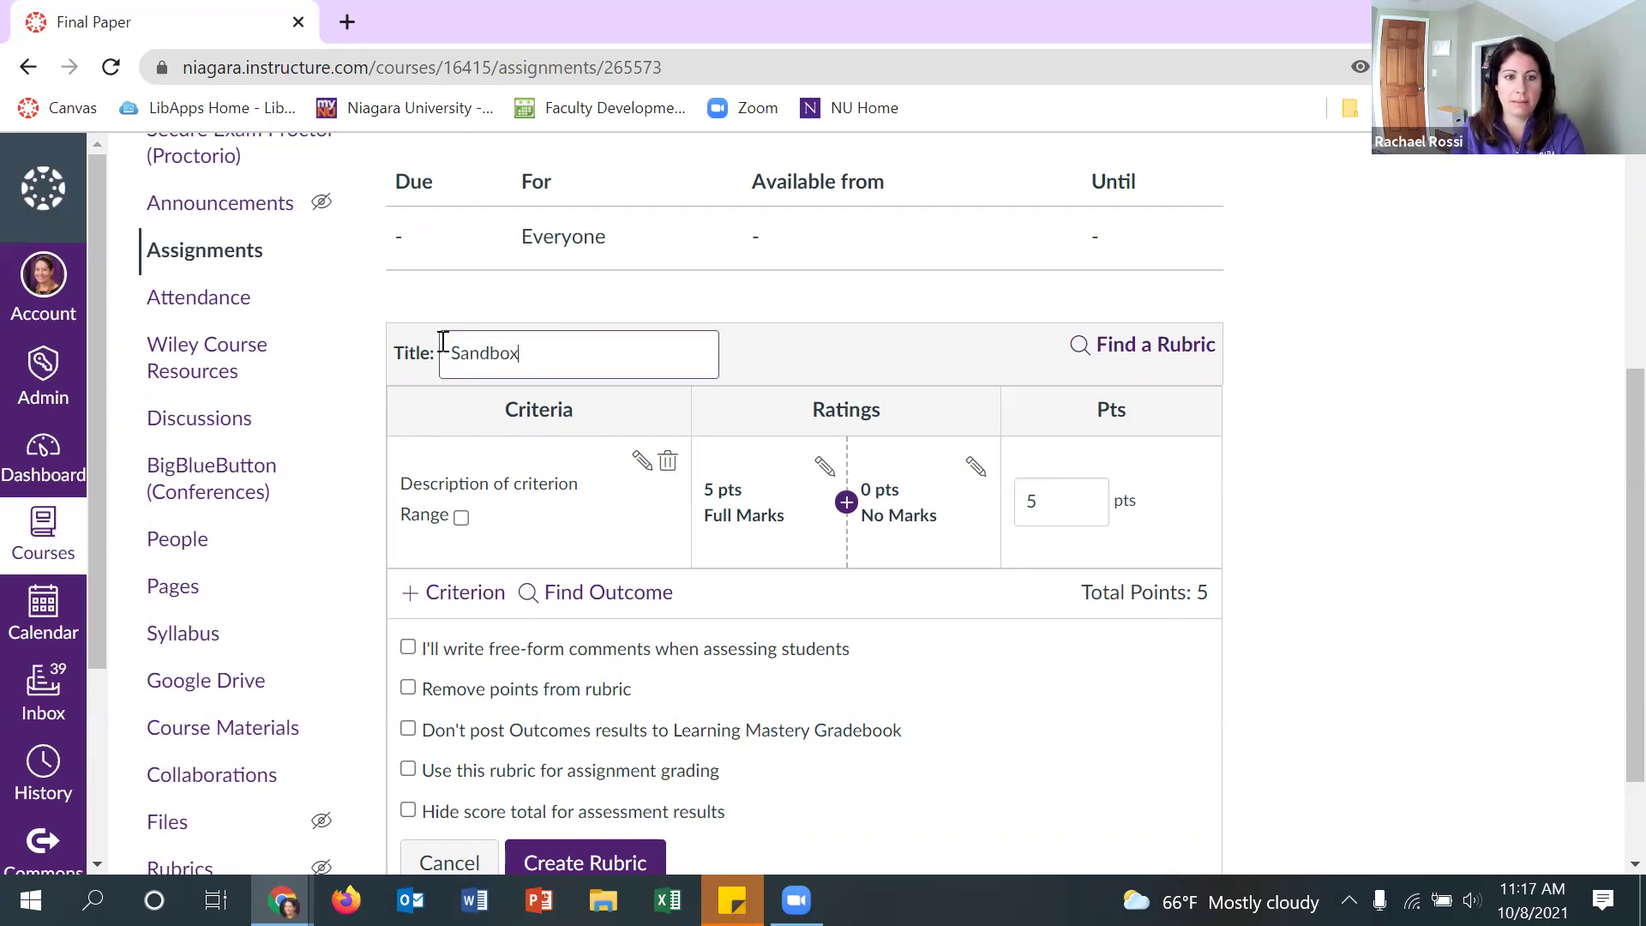
pyautogui.write(' Final Paper R')
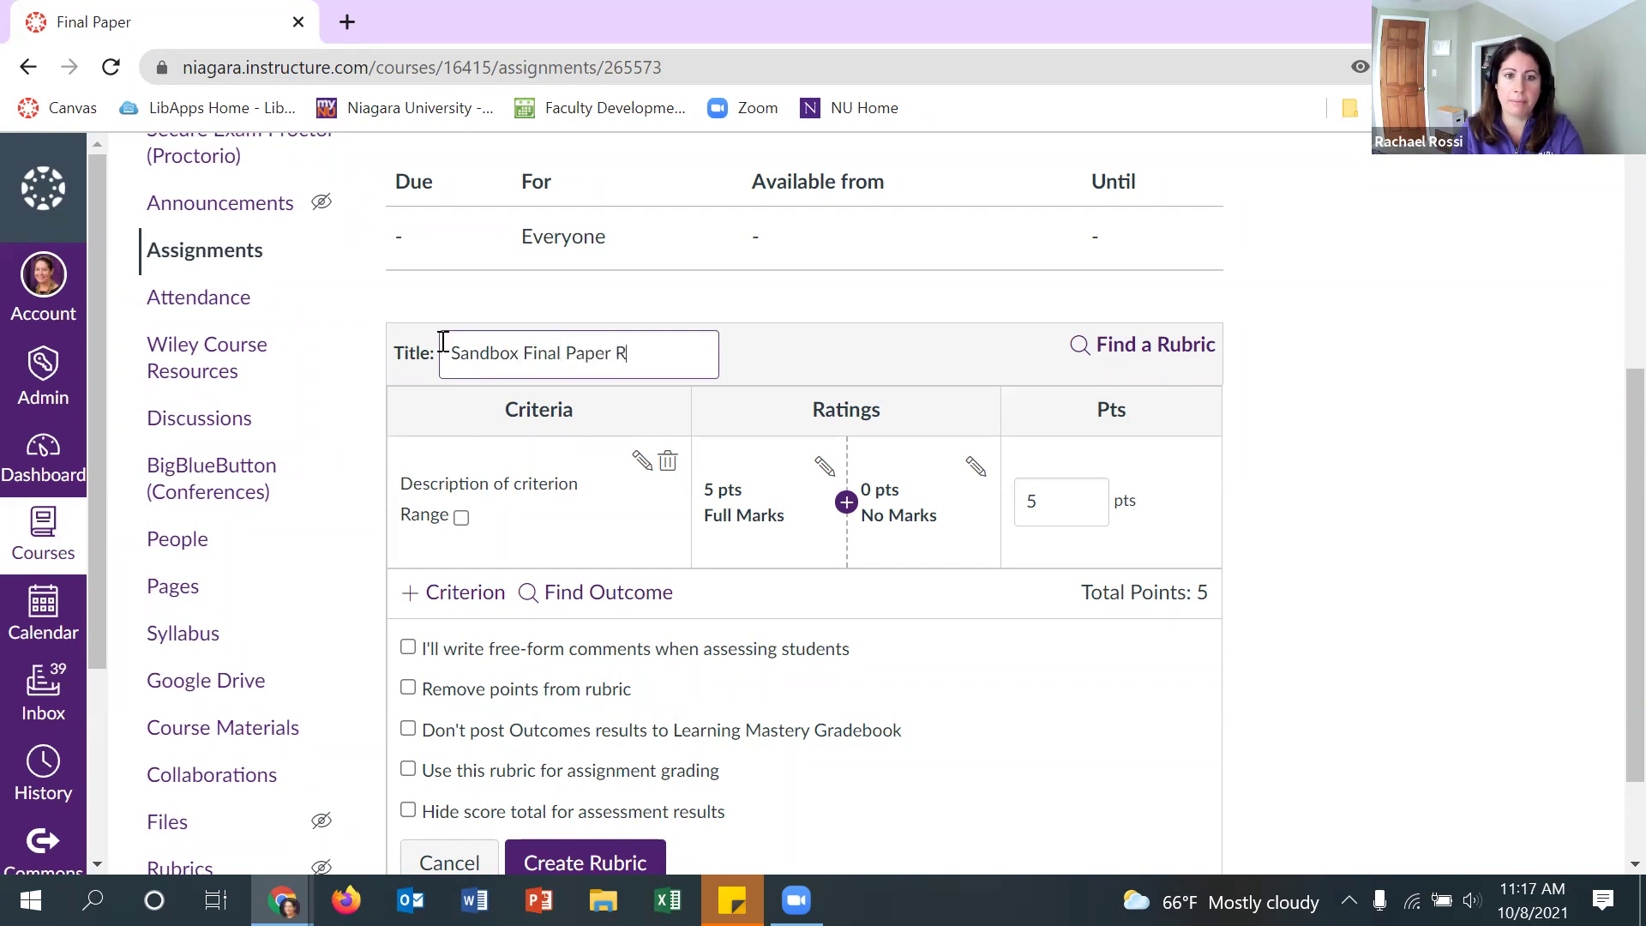
pyautogui.write('ubric')
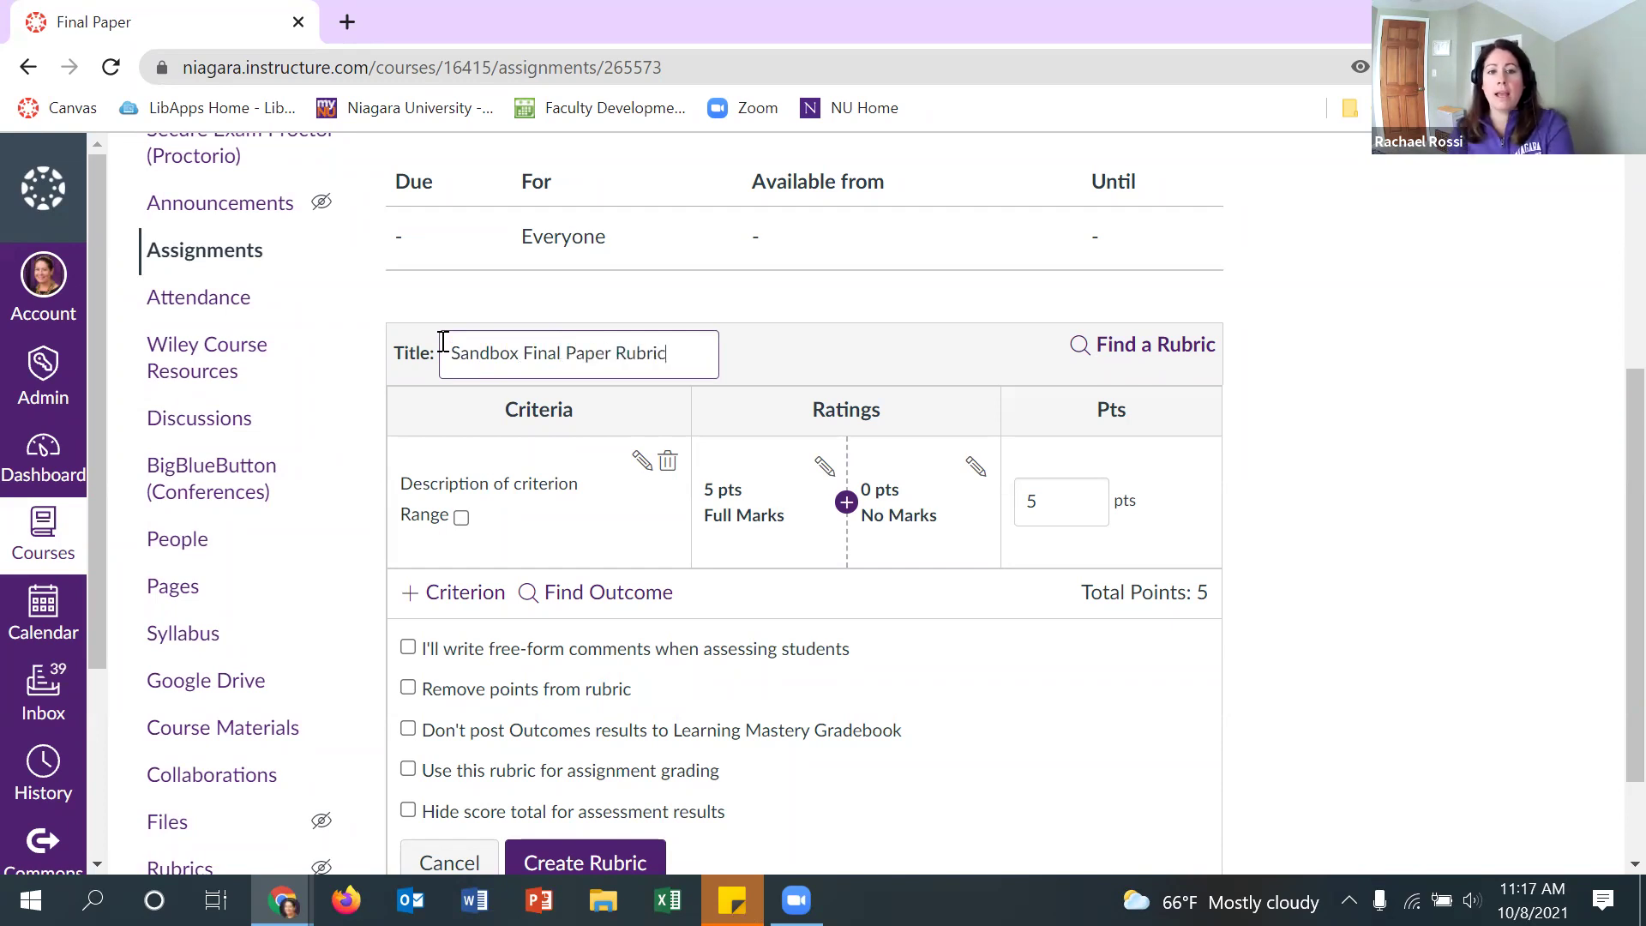
pyautogui.click(925, 349)
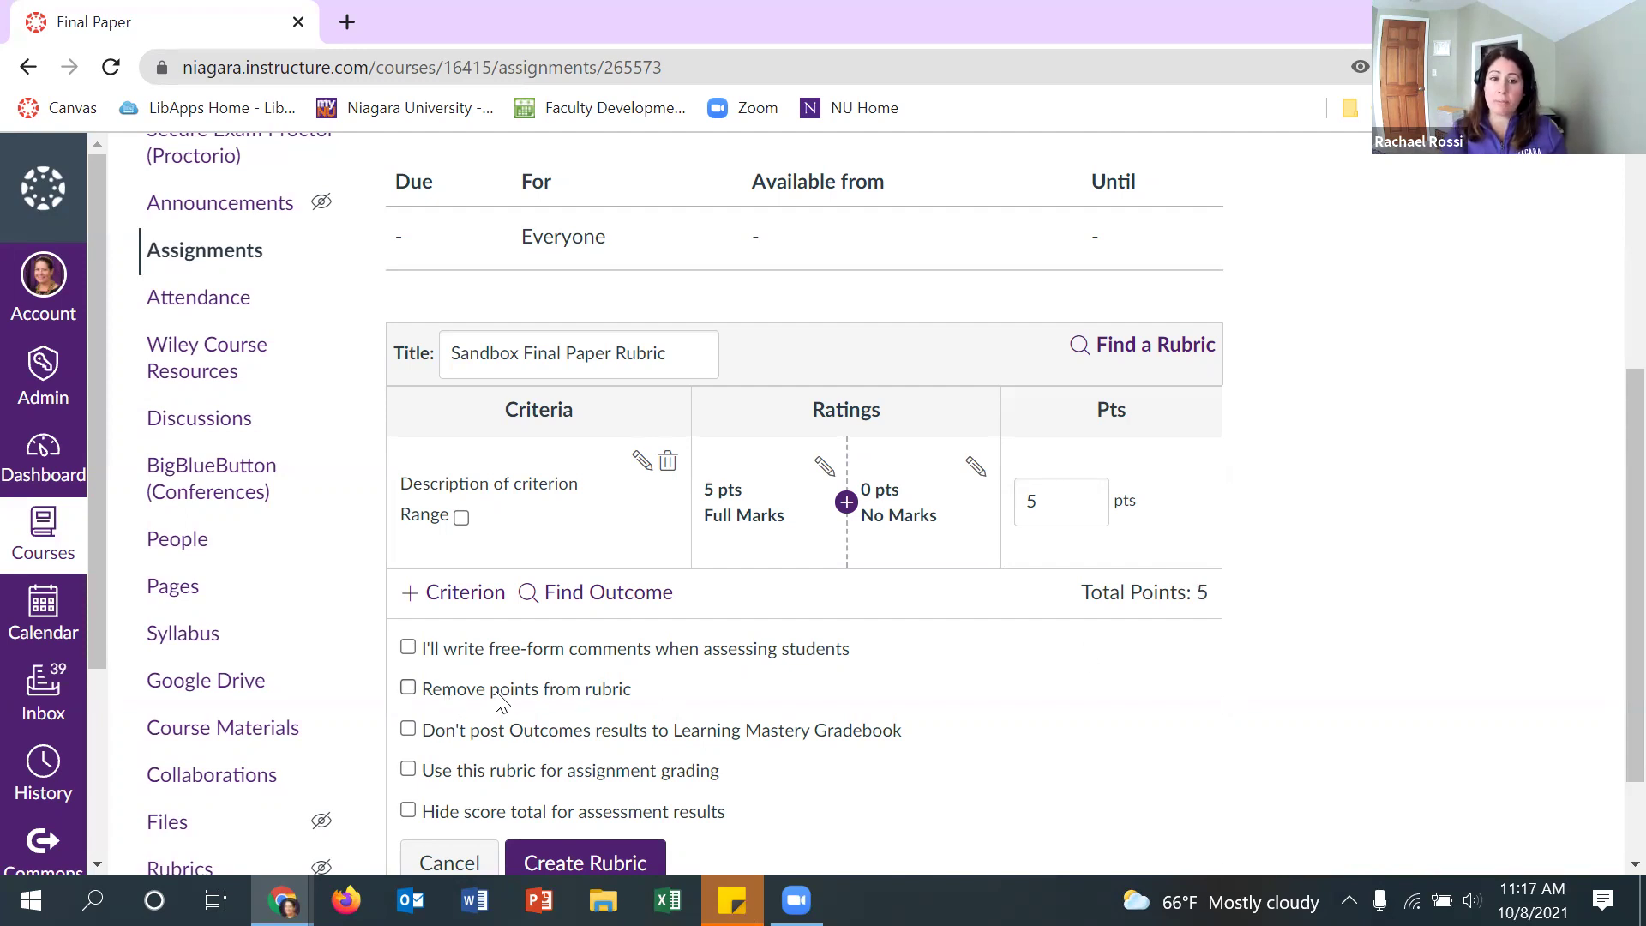
# Try the option that removes points from the rubric, and turn it off again
pyautogui.click(532, 699)
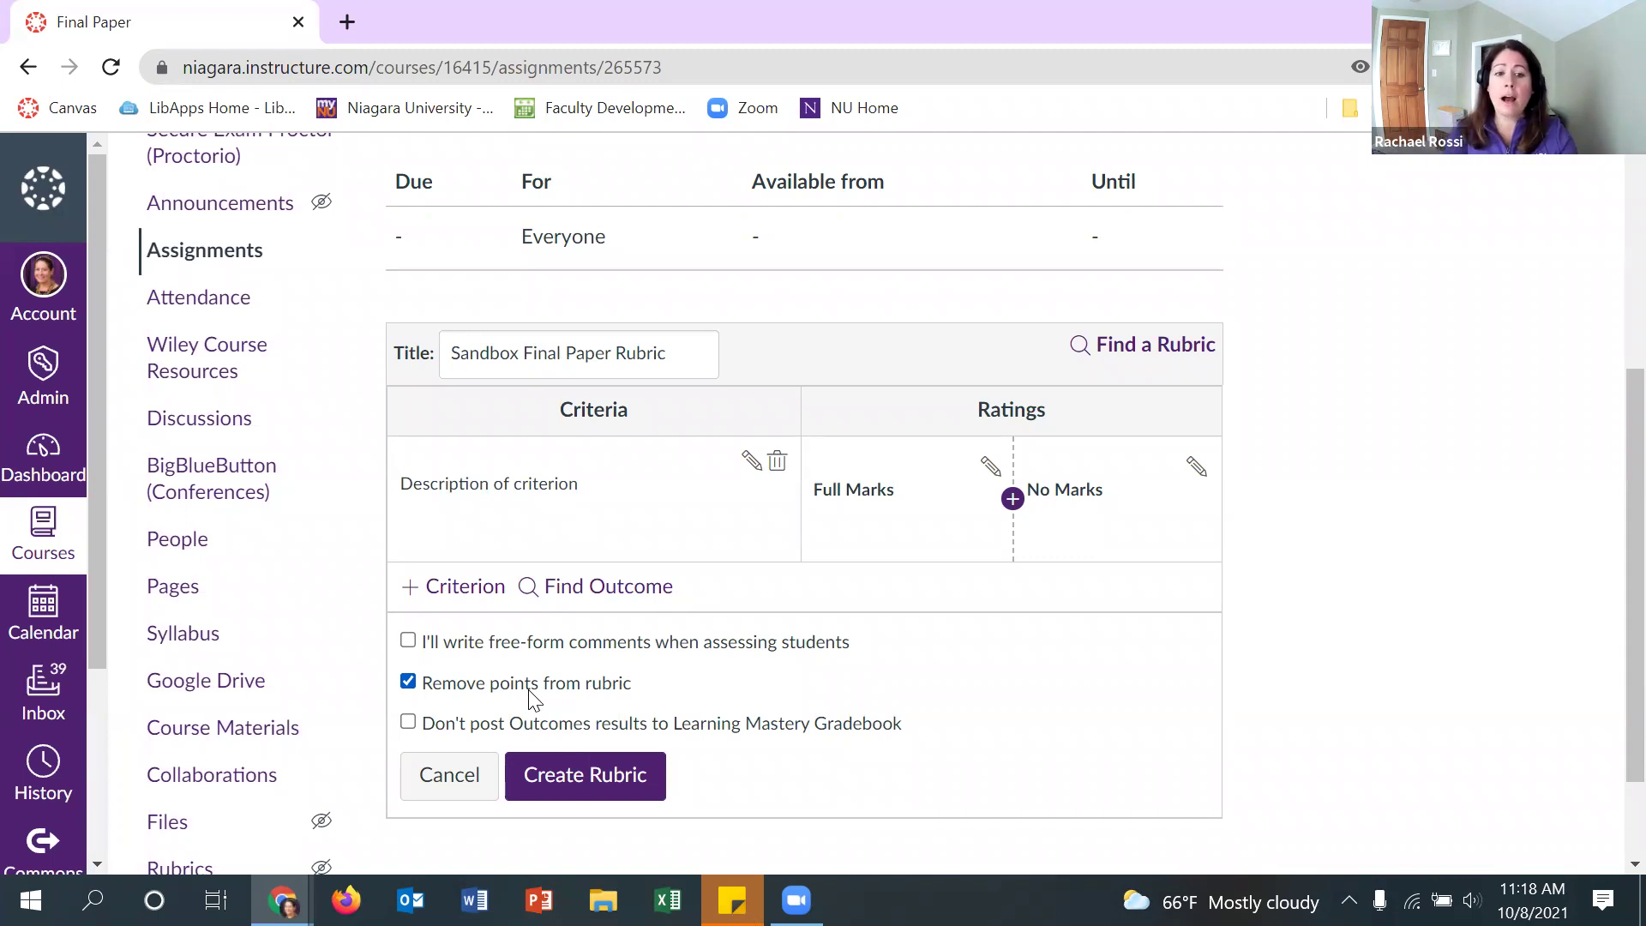
pyautogui.click(532, 699)
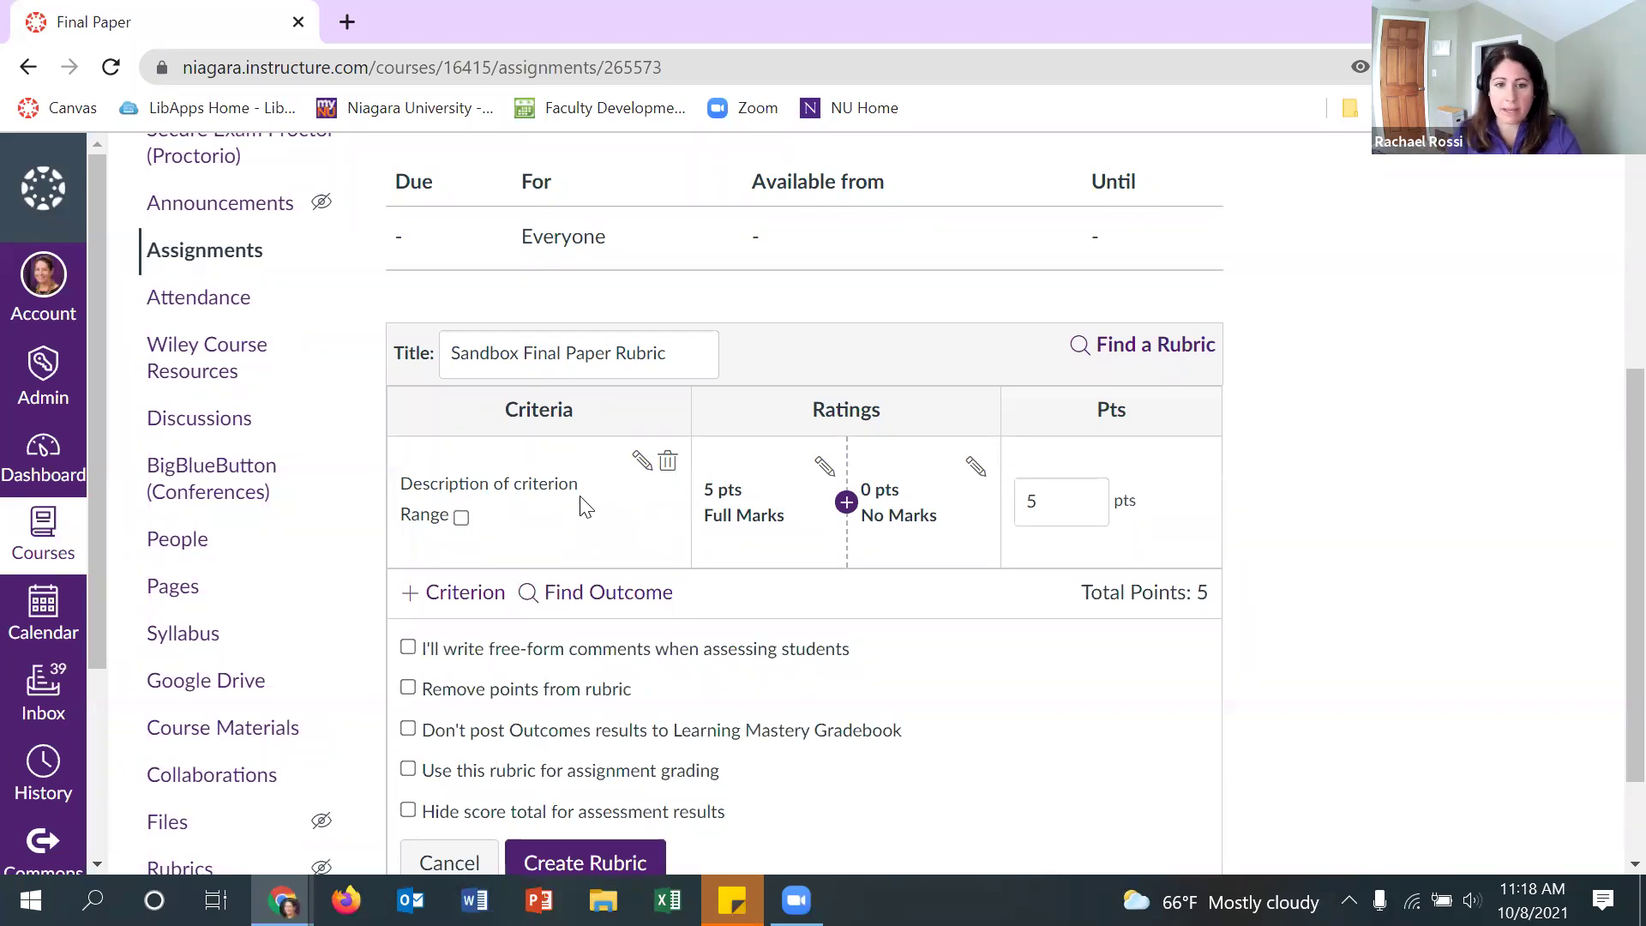
# Describe the first criterion as "APA Style" with the long description "Maintained adherence to APA Style."
pyautogui.click(643, 461)
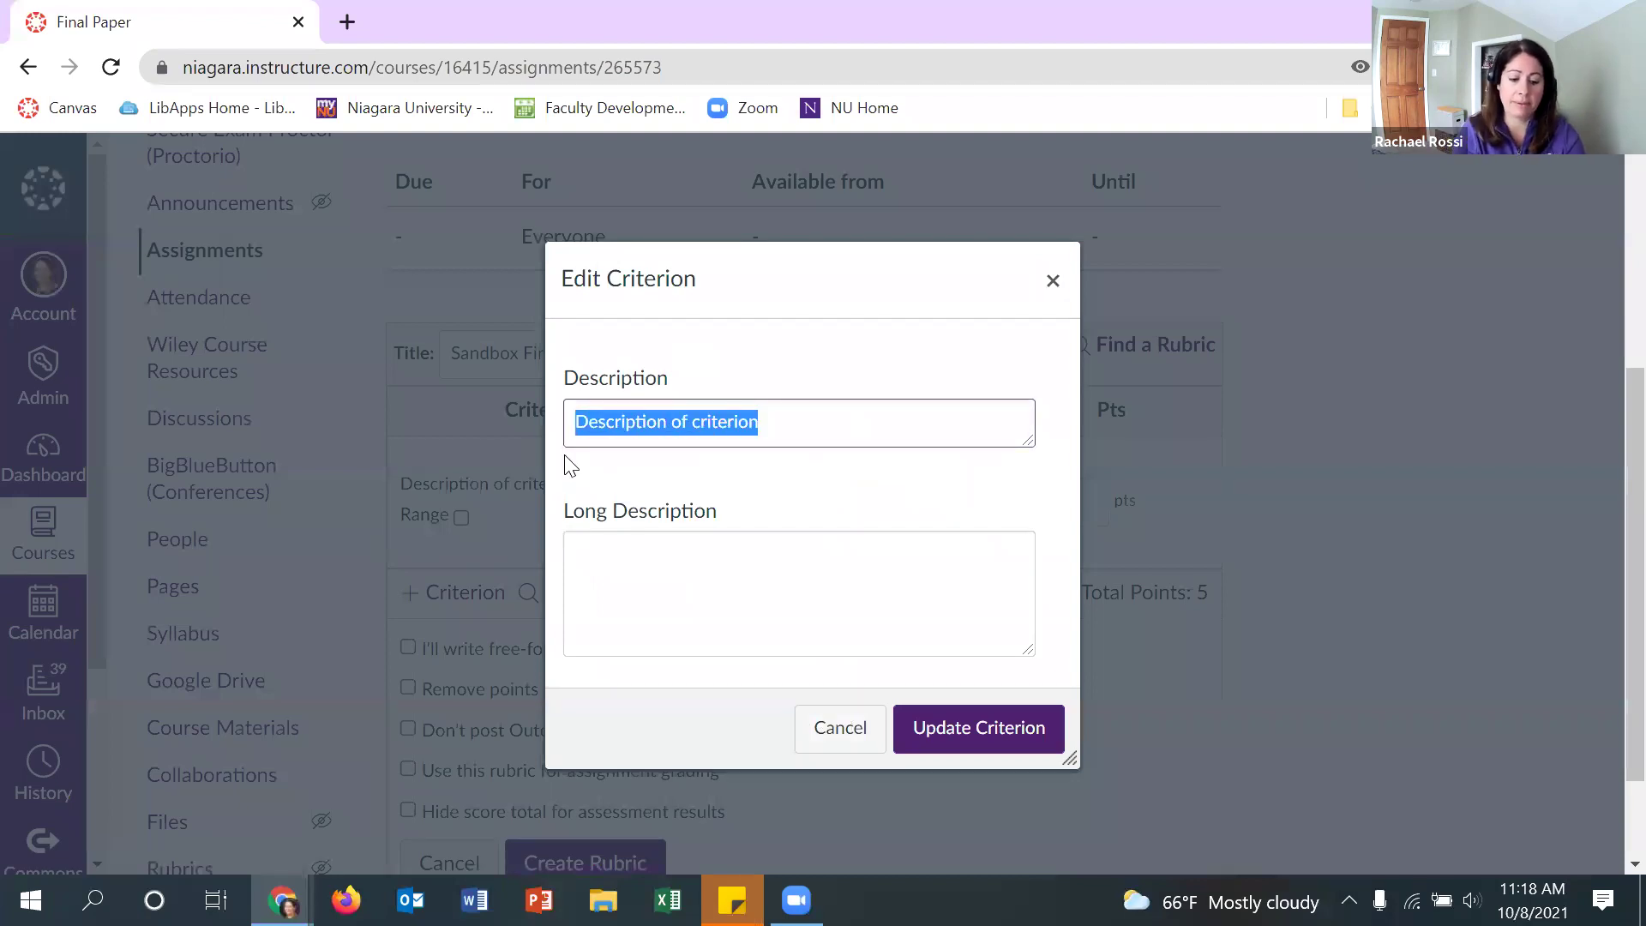
pyautogui.write('APA St')
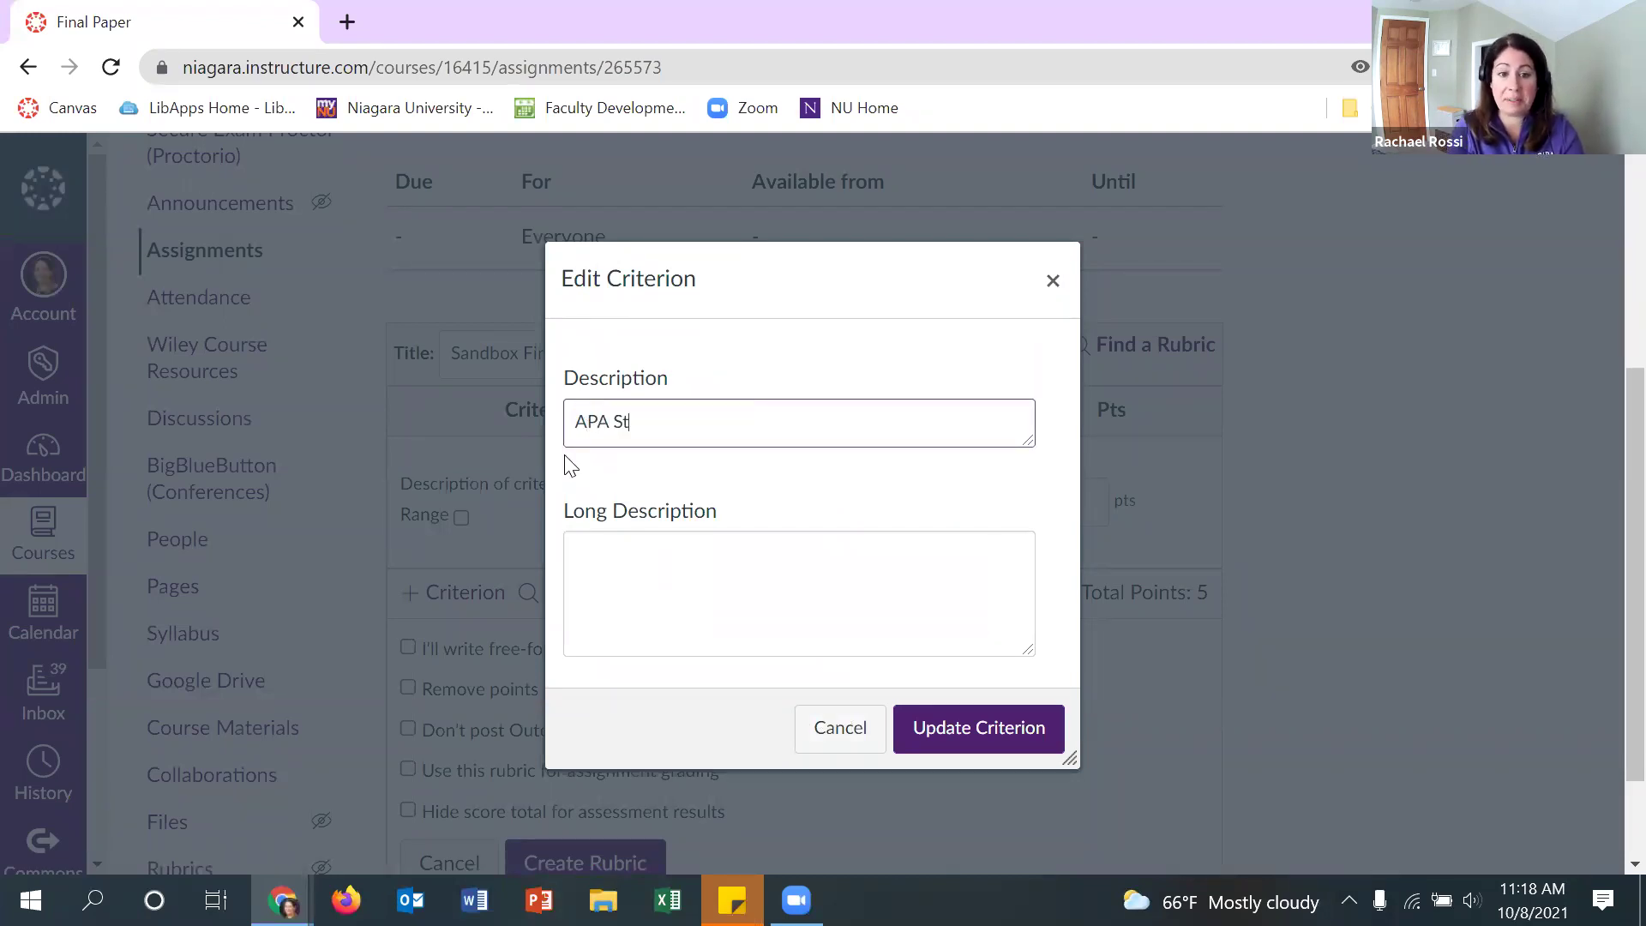
pyautogui.write('yle')
pyautogui.click(621, 592)
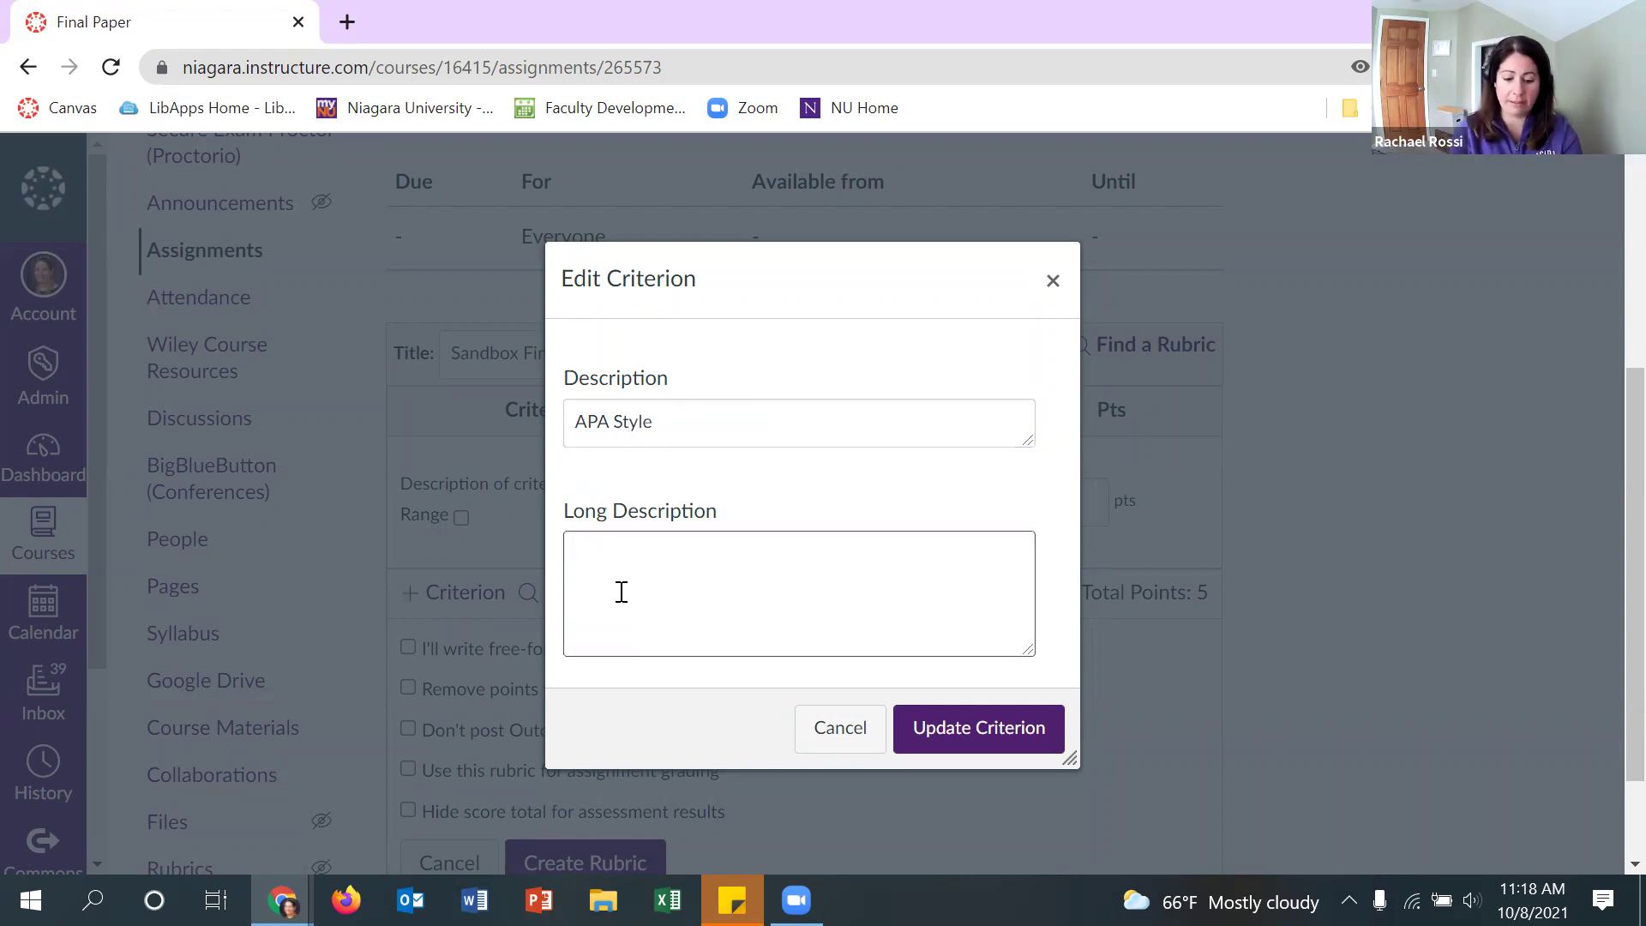
pyautogui.write('Maintaine')
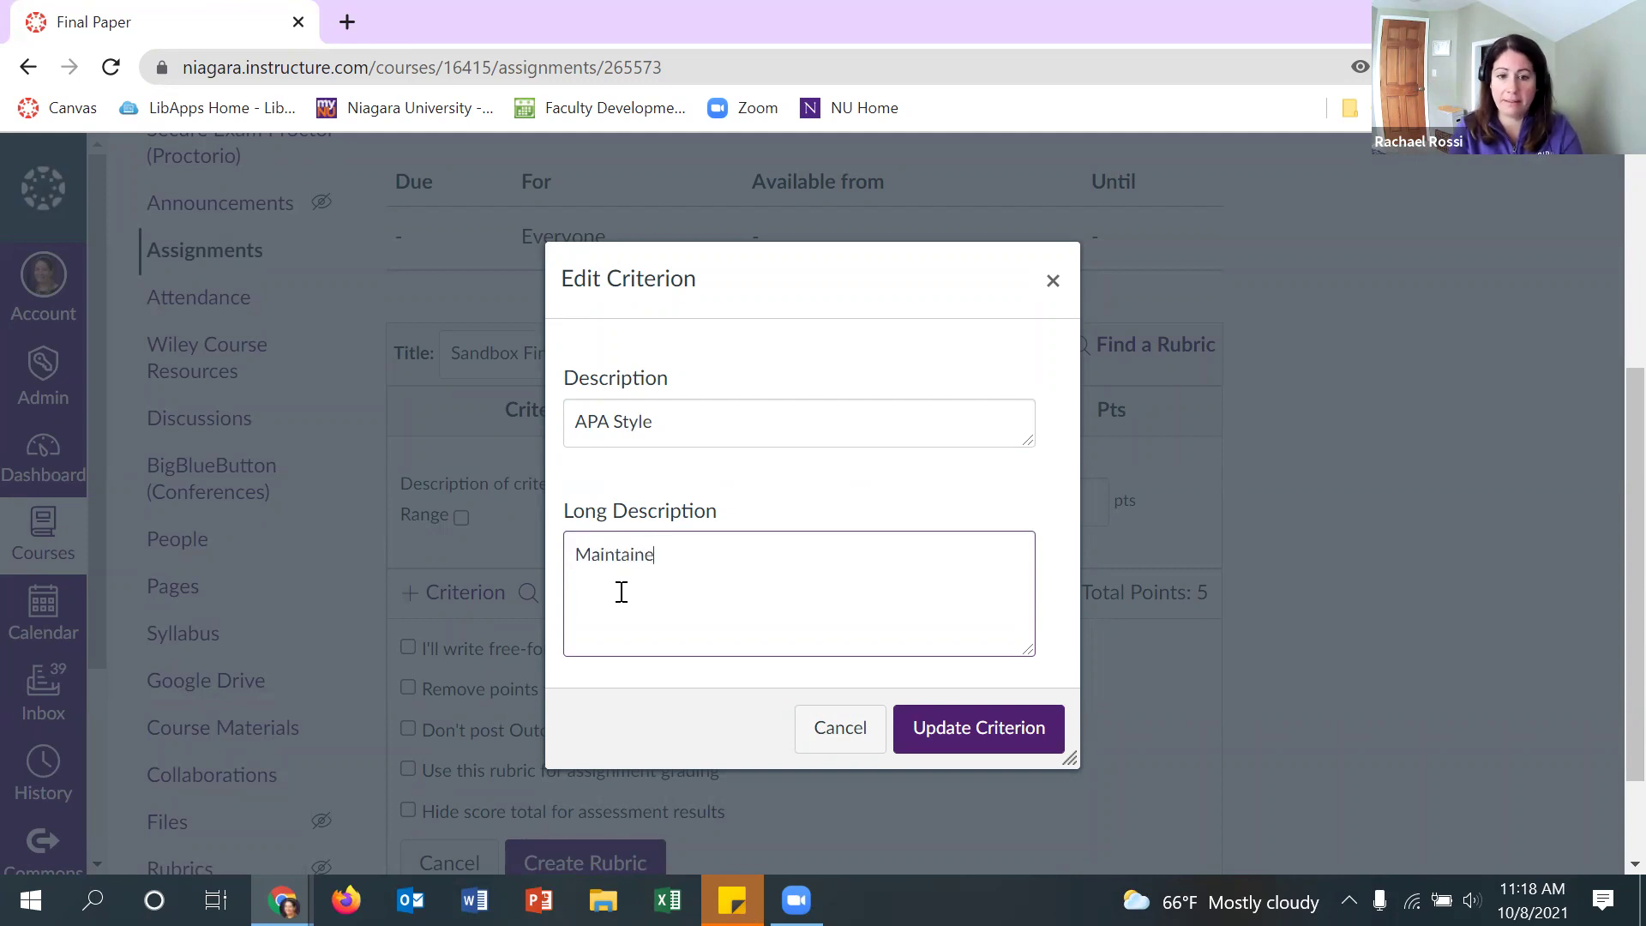
pyautogui.write('d adherence to ')
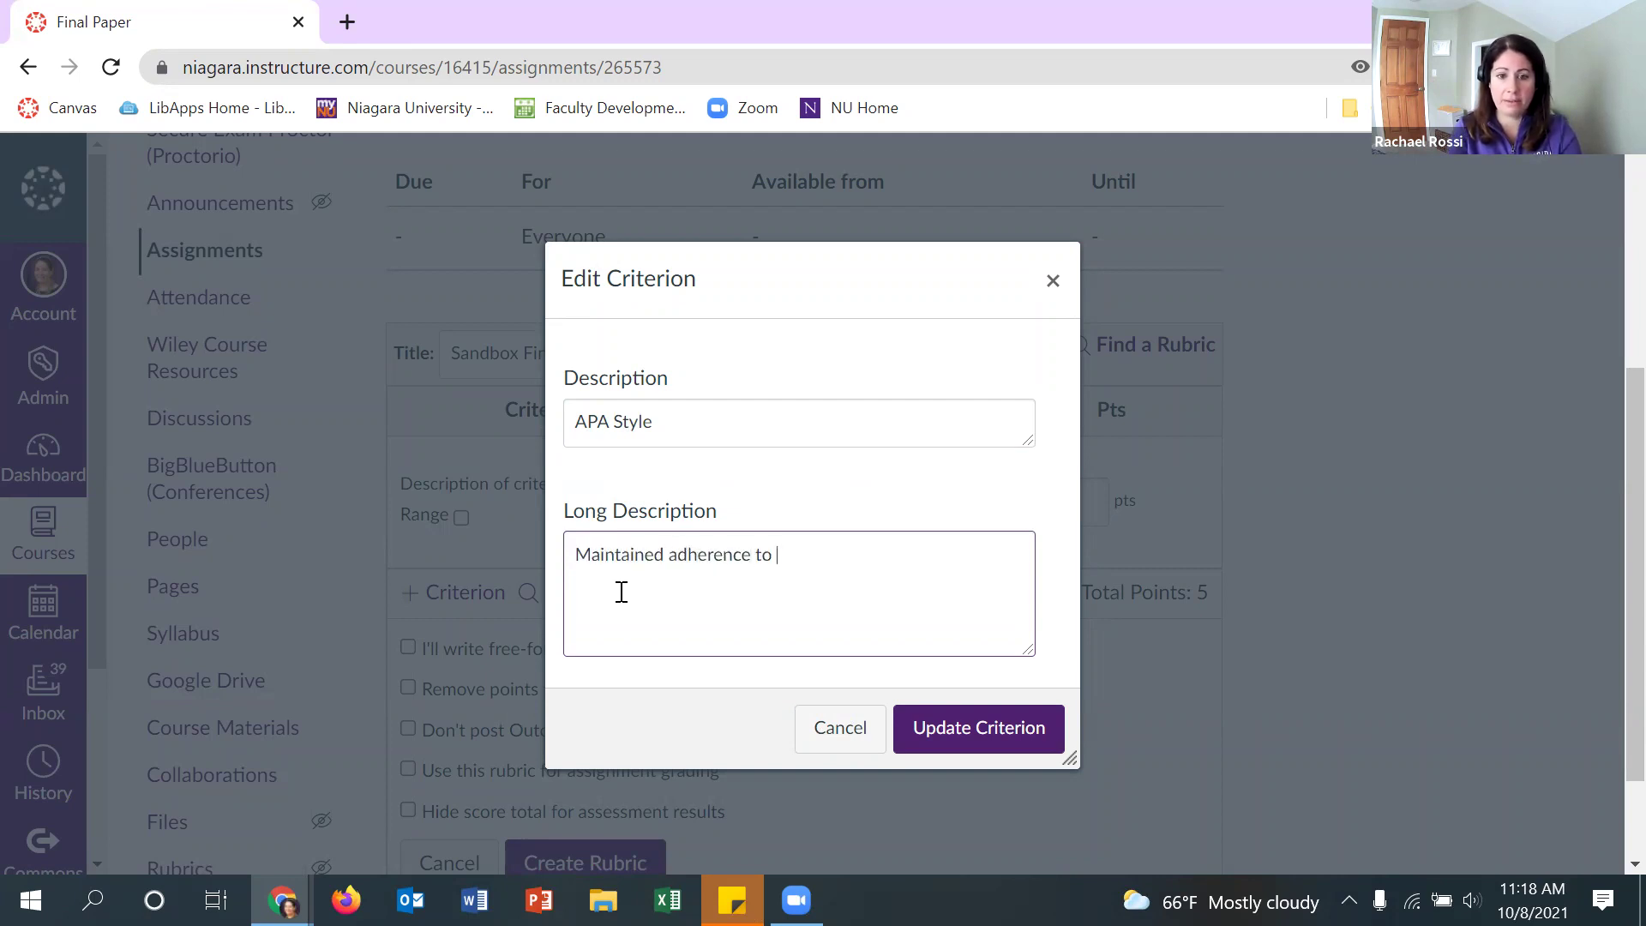
pyautogui.write('APA Style.')
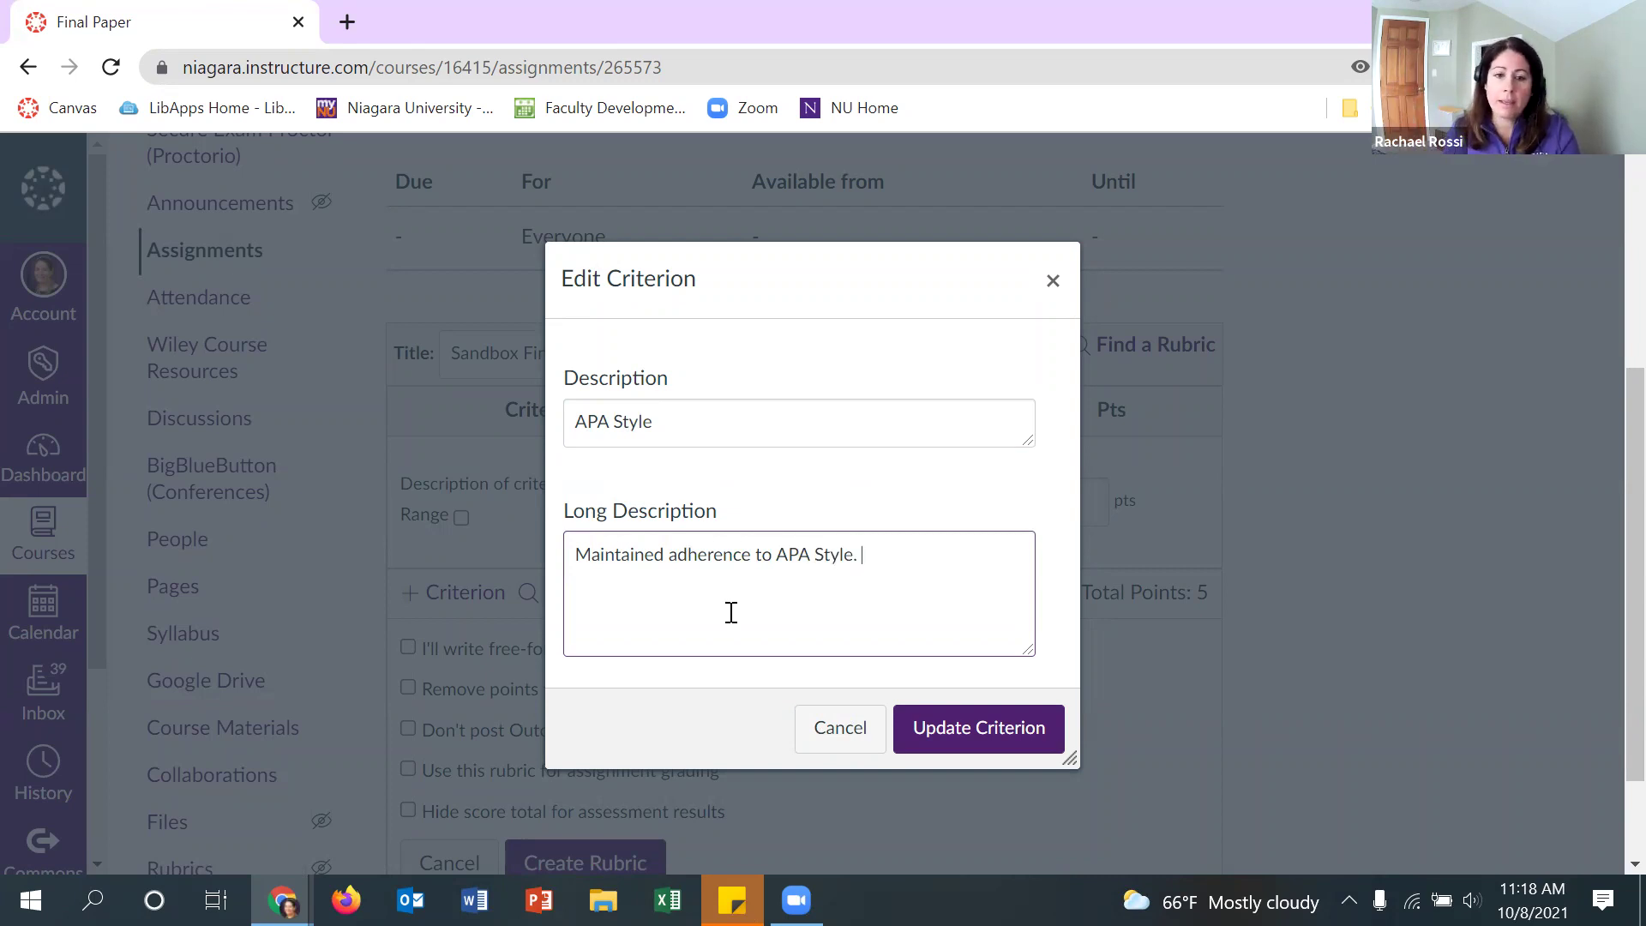
pyautogui.click(975, 739)
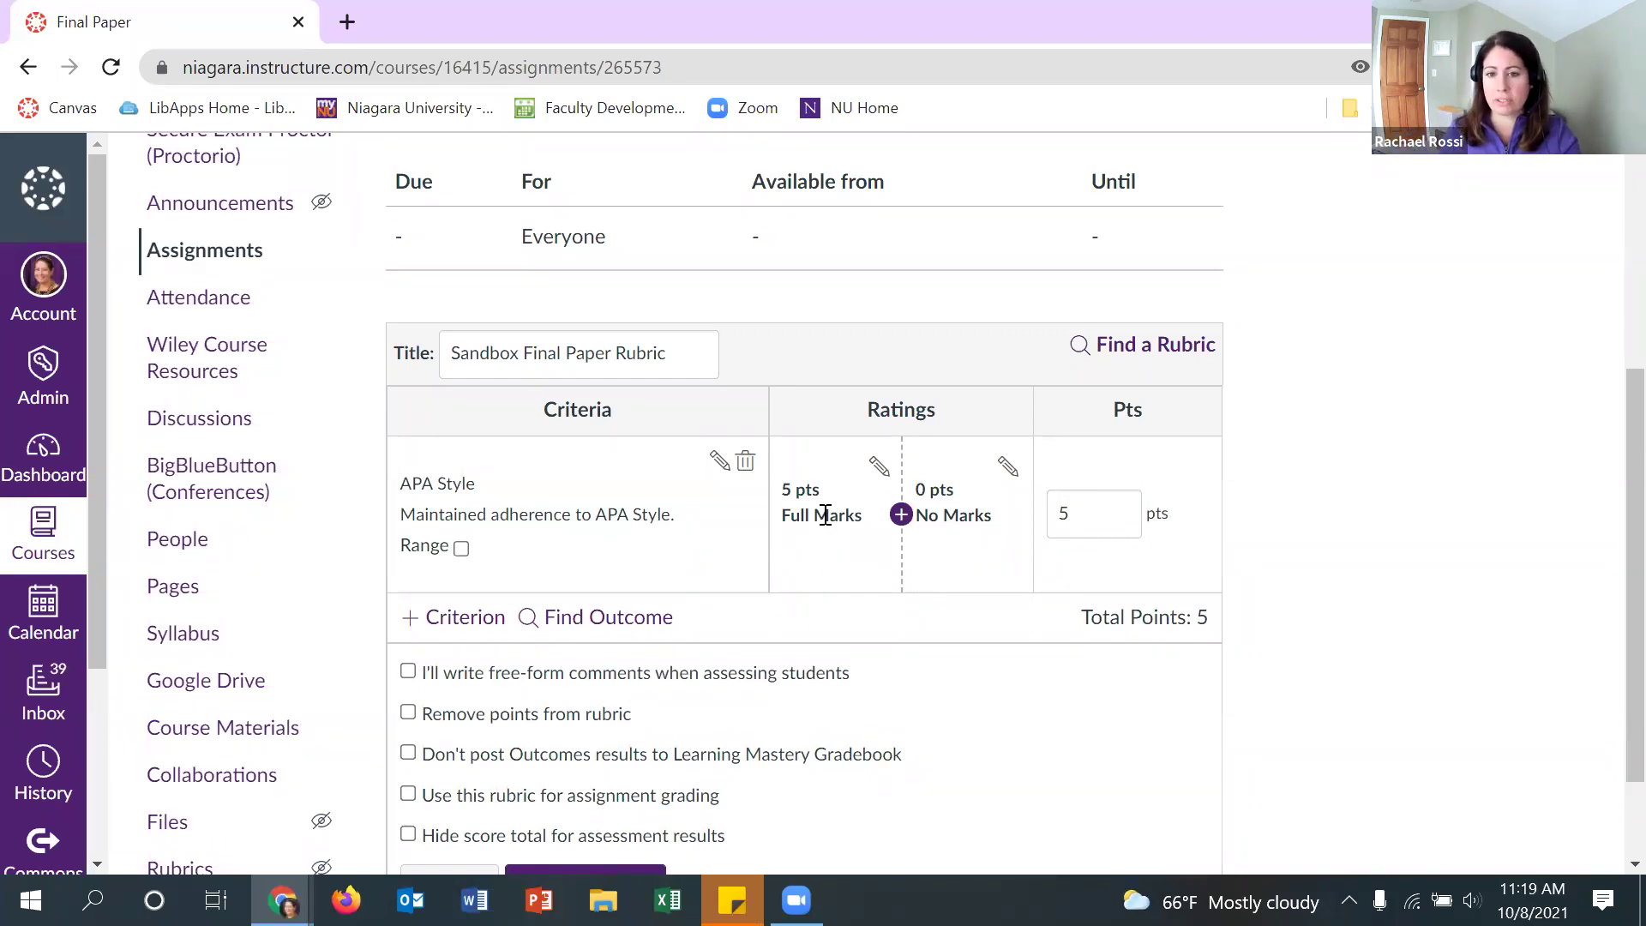
# Retitle the criterion's full-marks rating "Excellent" and describe it as "Strong adherence to APA Style."
pyautogui.click(880, 464)
pyautogui.moveTo(710, 505); pyautogui.dragTo(566, 540)
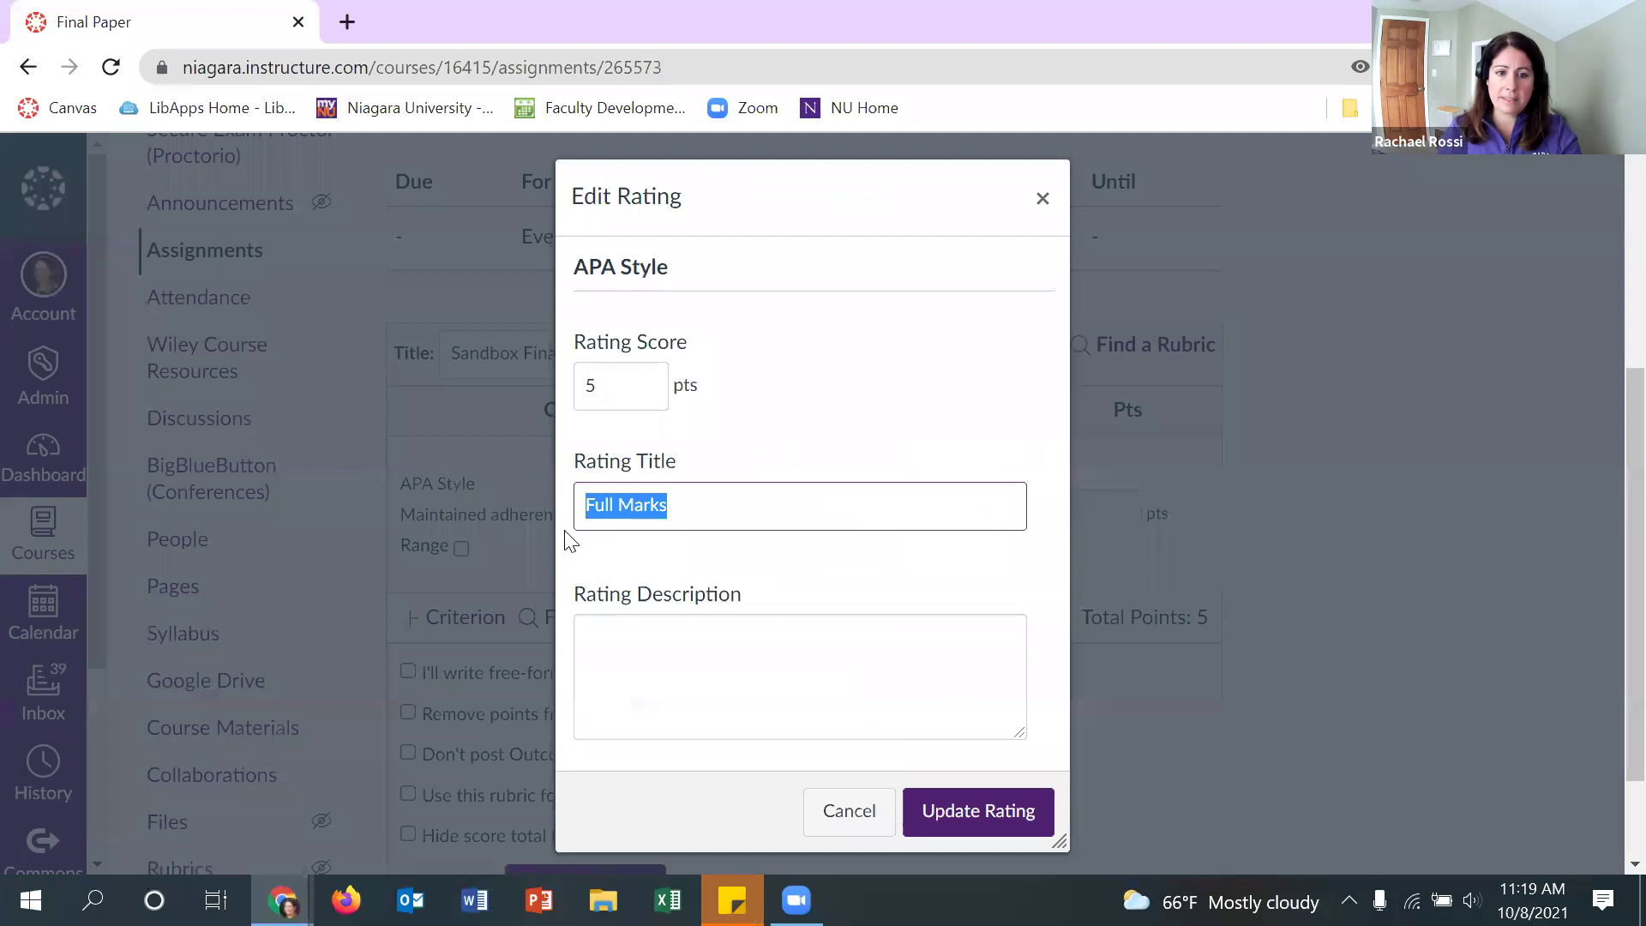
pyautogui.write('Excellent')
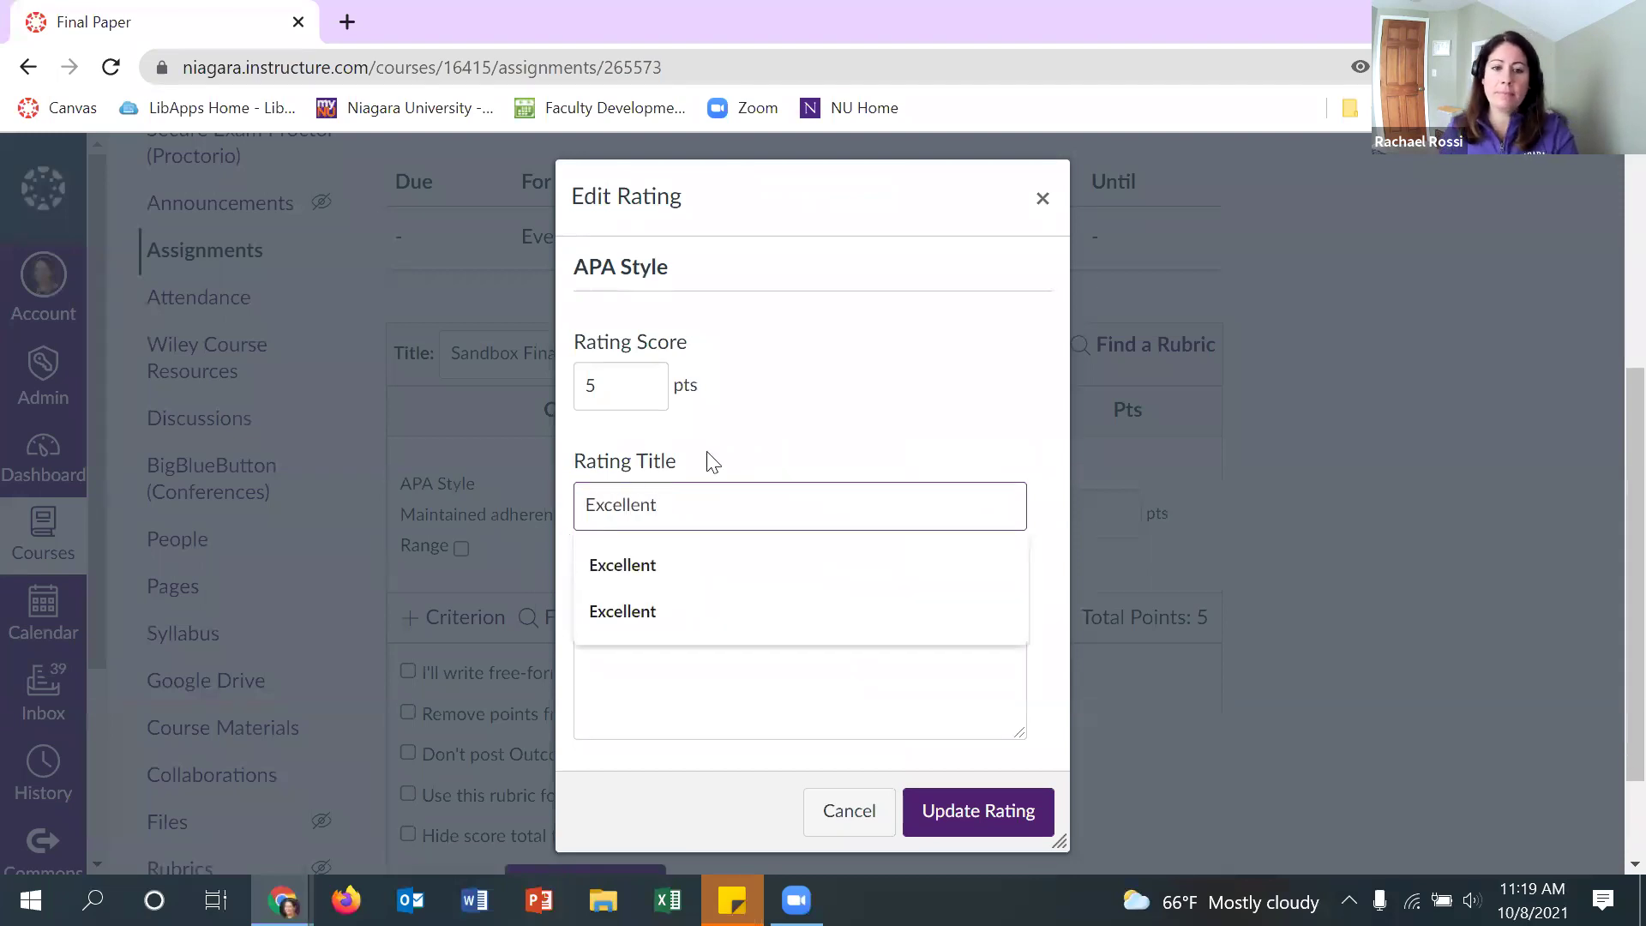
pyautogui.click(663, 565)
pyautogui.click(667, 677)
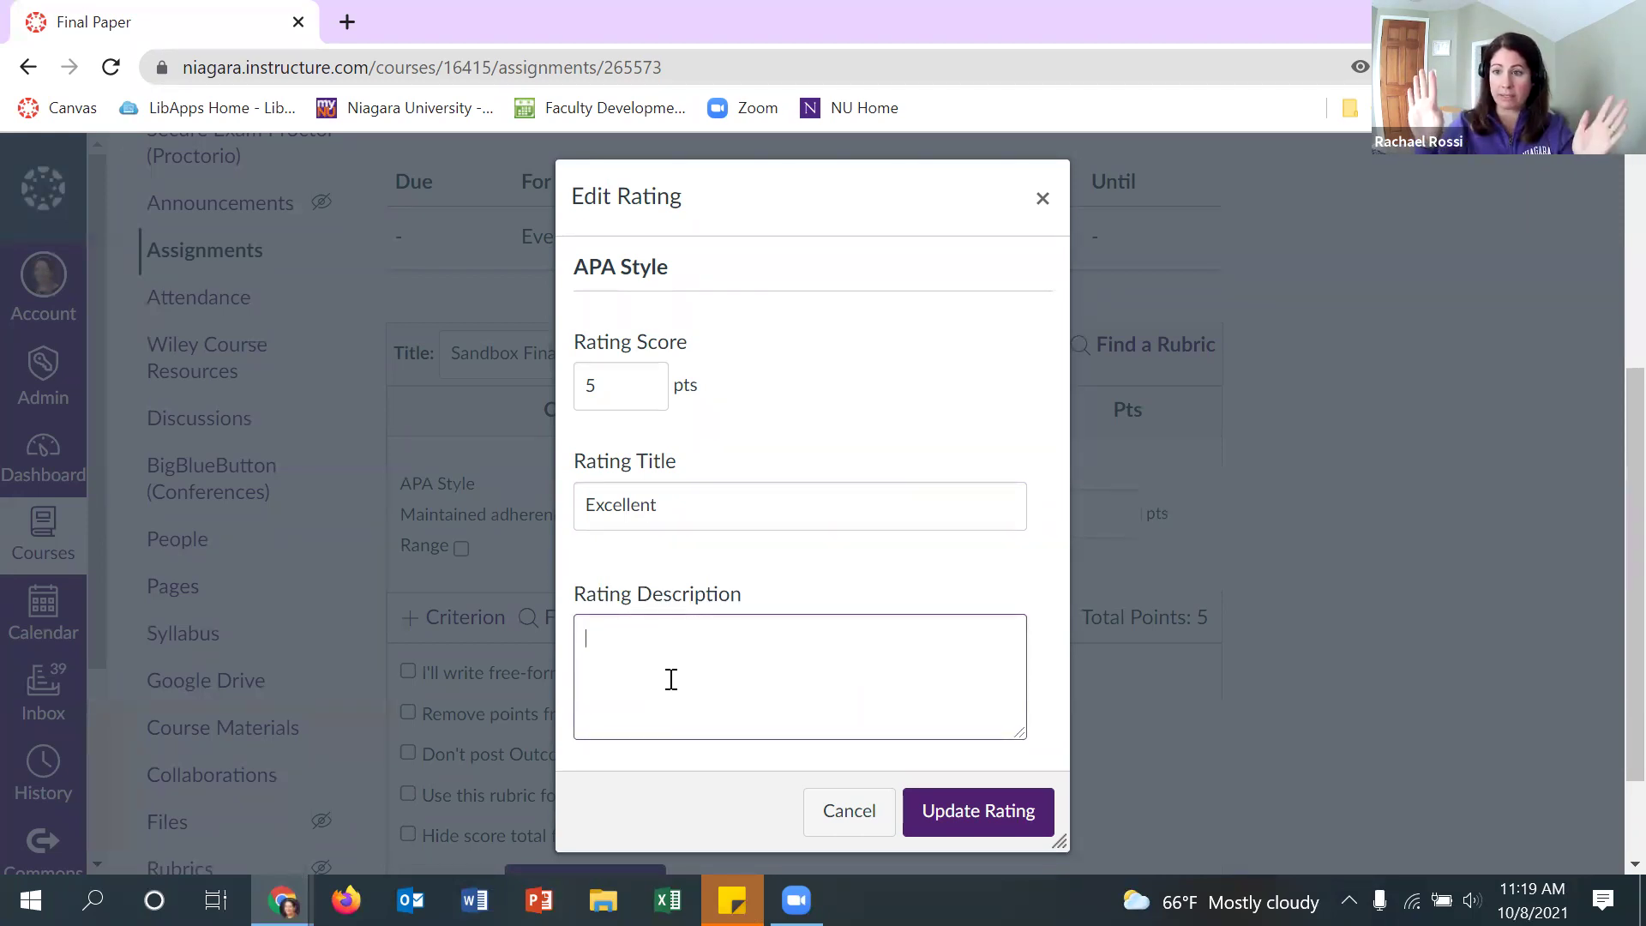
pyautogui.write('Strong adherence to APA Style.')
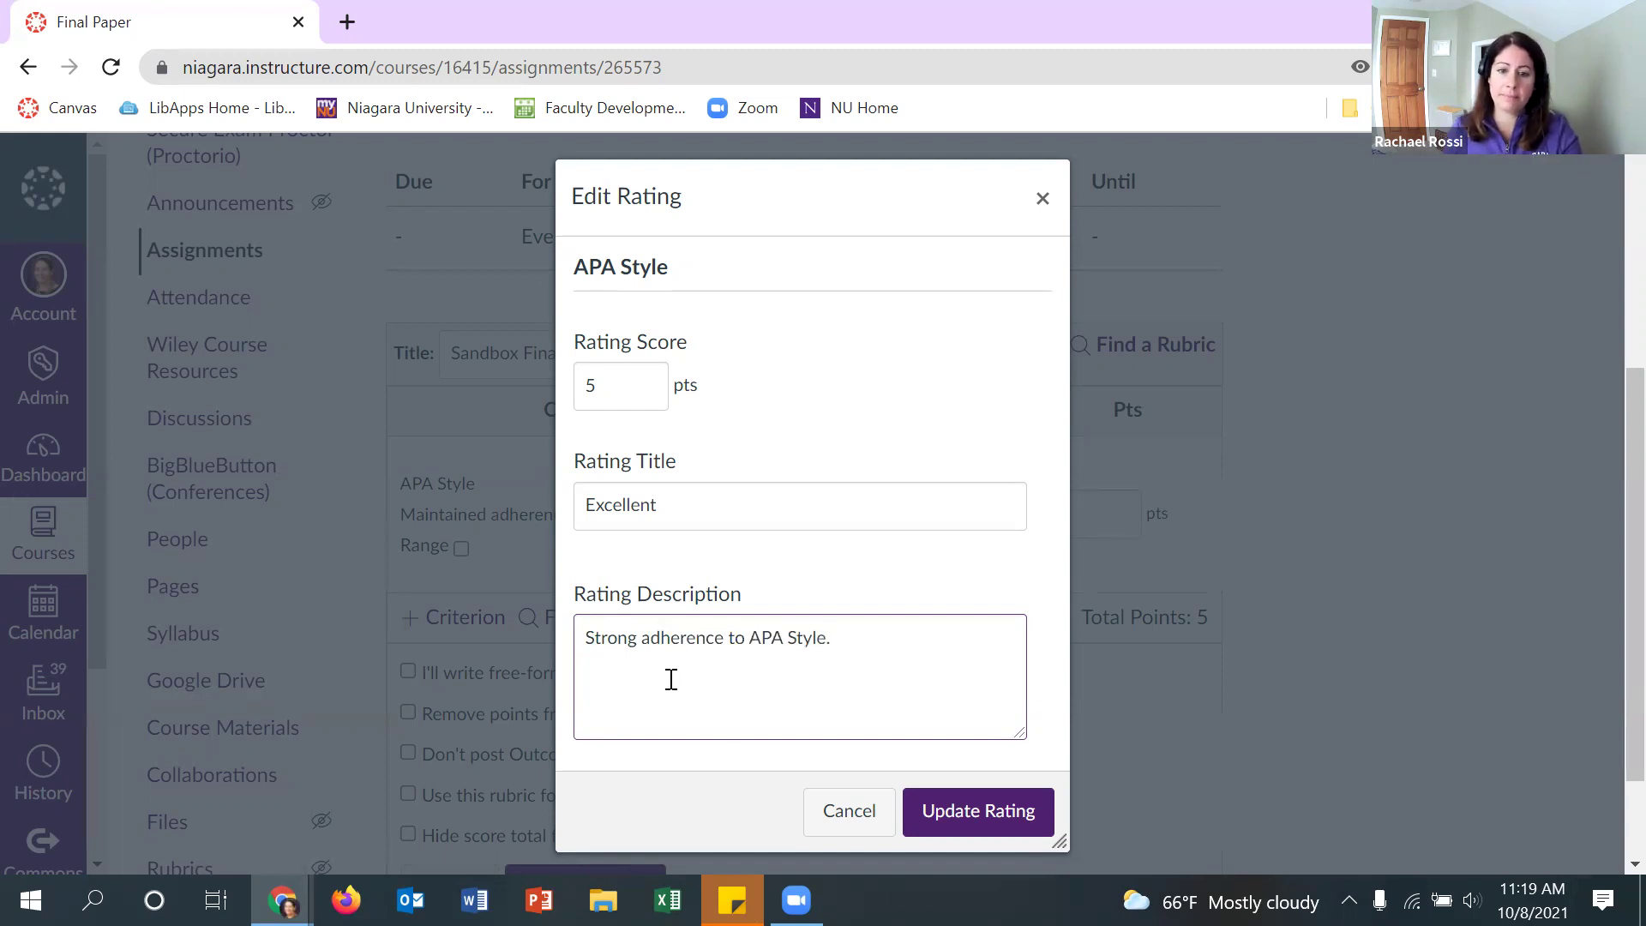
pyautogui.click(964, 804)
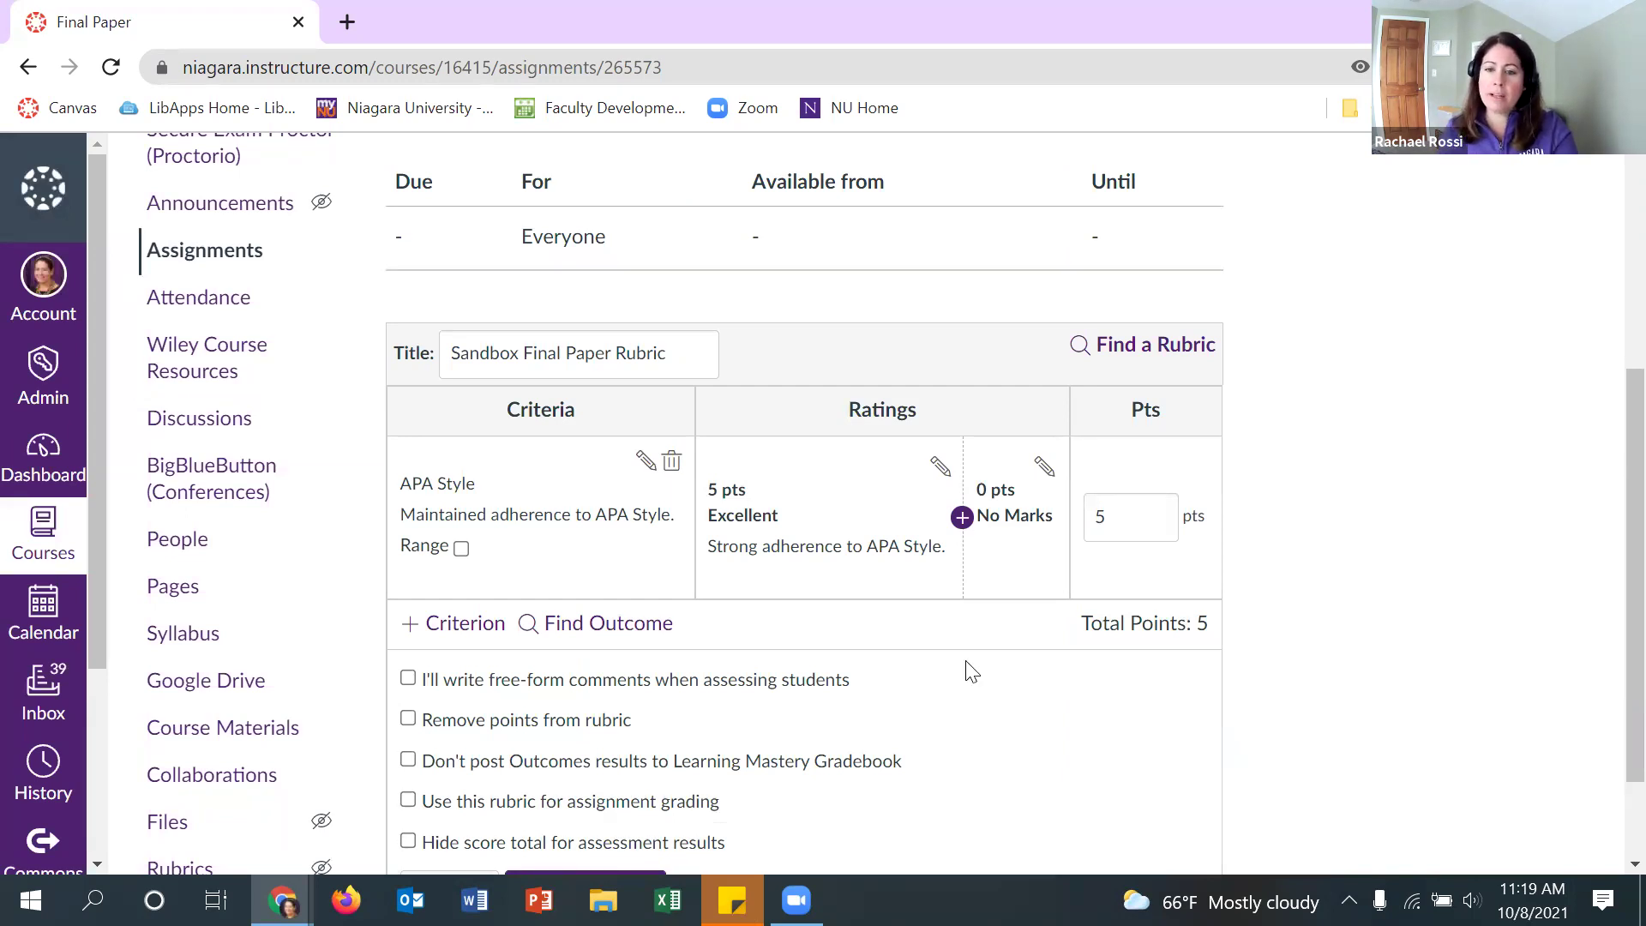
# Add a 4-point rating titled "Very Good" between the Excellent and No Marks ratings of the APA Style criterion
pyautogui.click(962, 518)
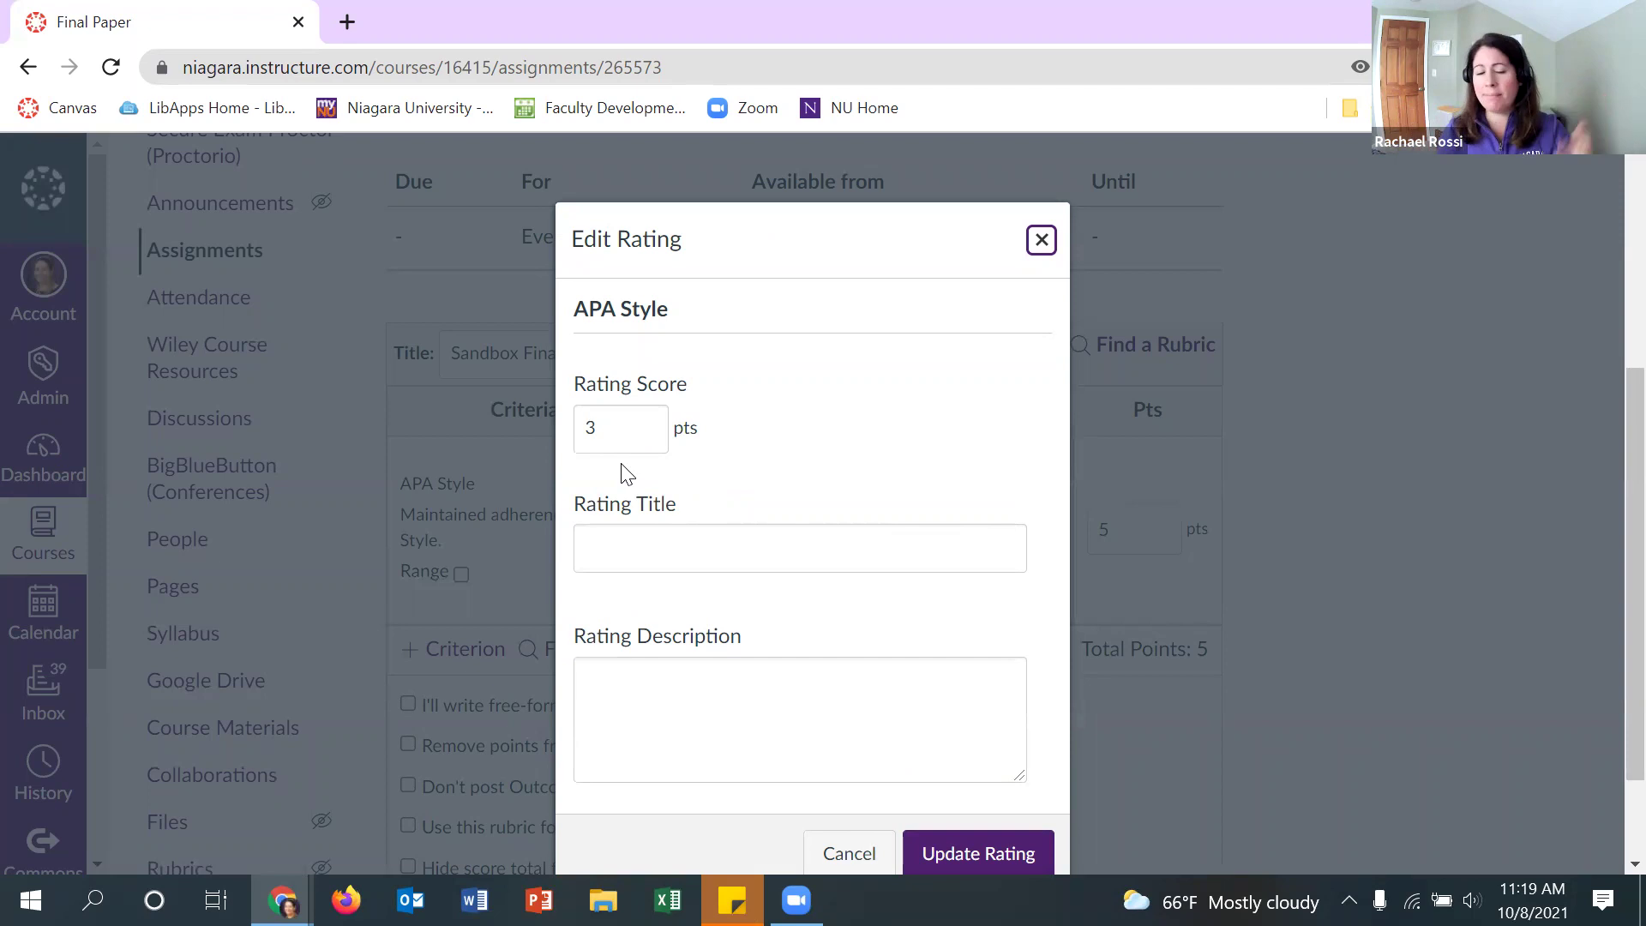
pyautogui.doubleClick(581, 427)
pyautogui.write('4')
pyautogui.press('Tab')
pyautogui.write('Very Good')
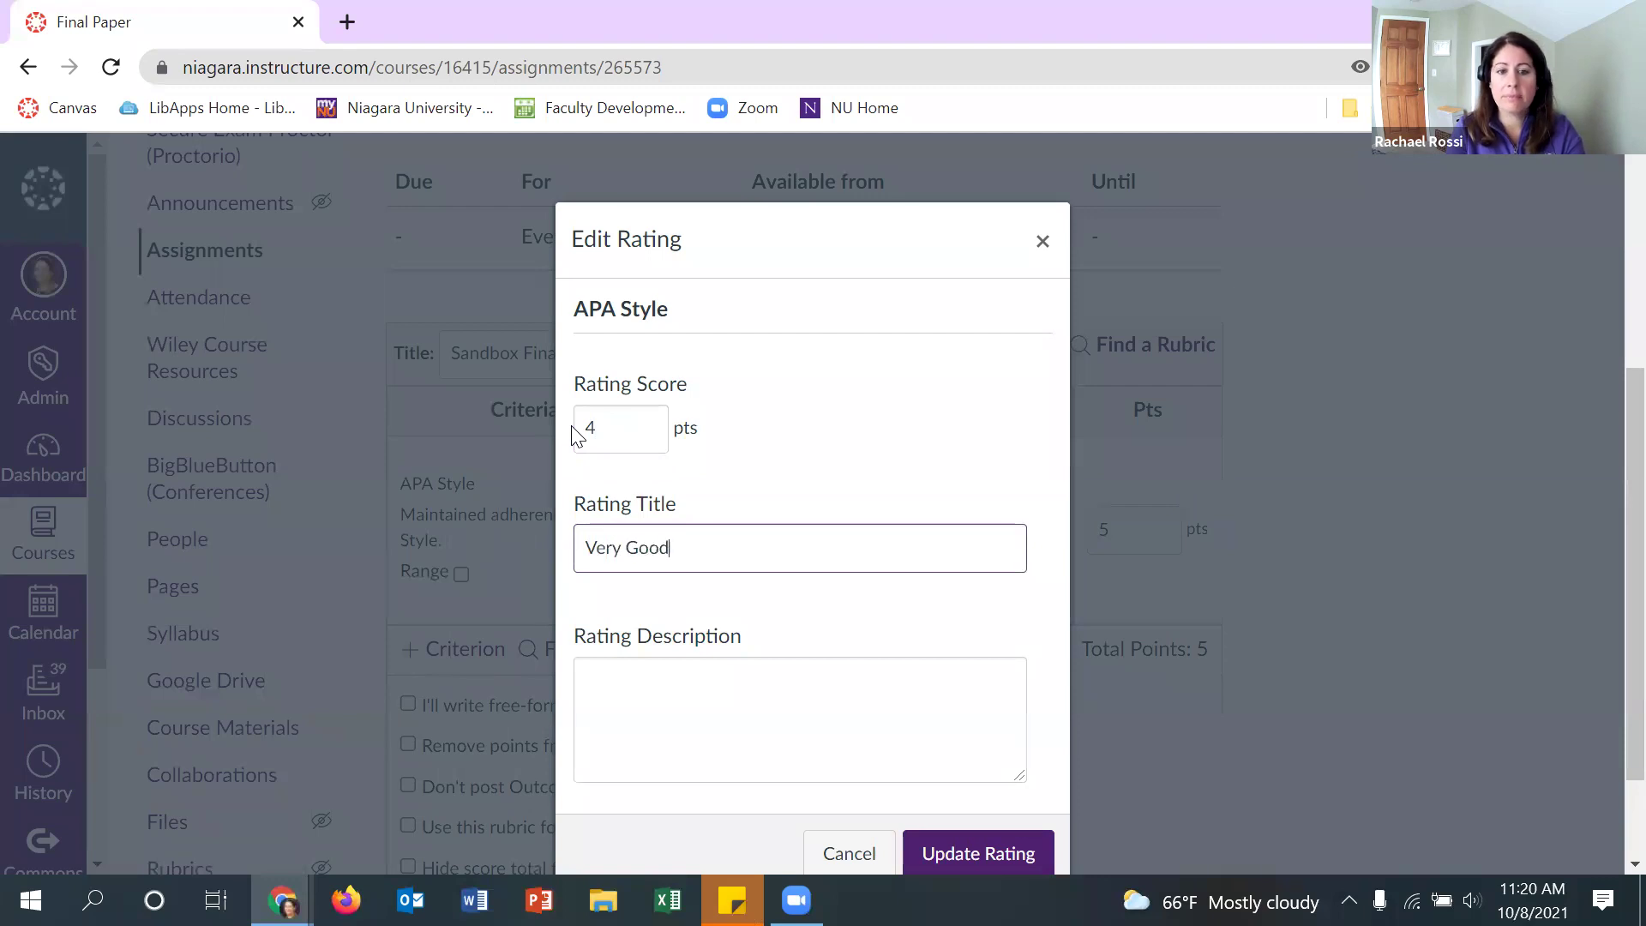
pyautogui.click(986, 854)
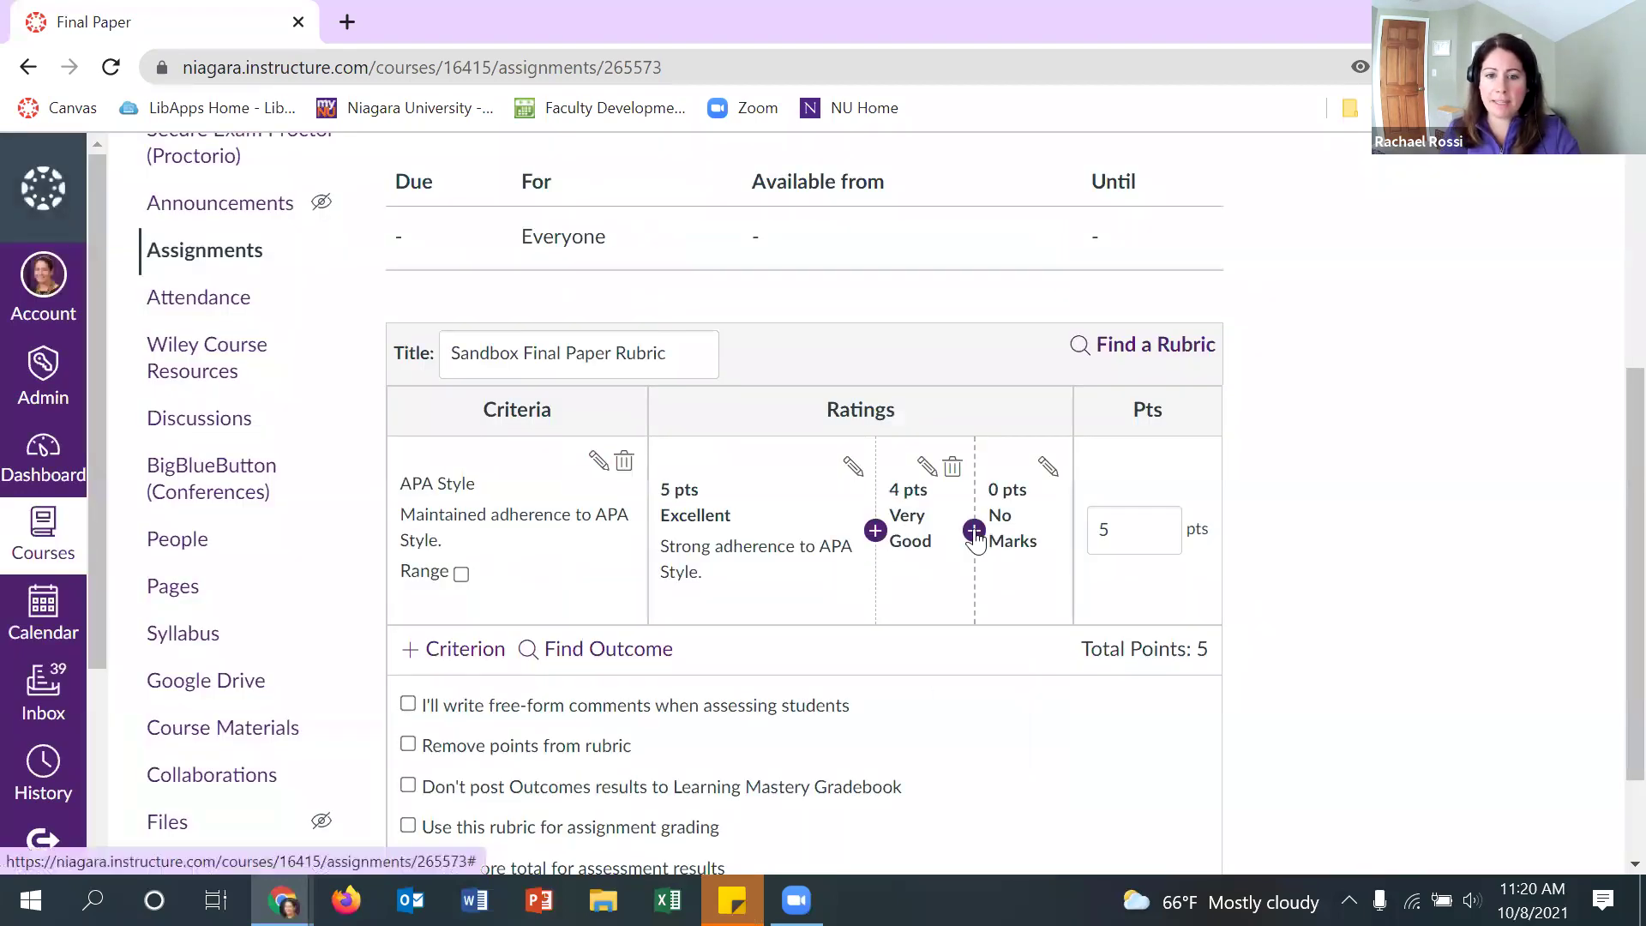
# Add a 3-point rating titled "Satisfactory" between the Very Good and No Marks ratings
pyautogui.click(974, 526)
pyautogui.doubleClick(610, 433)
pyautogui.write('3')
pyautogui.press('Tab')
pyautogui.write('Satis')
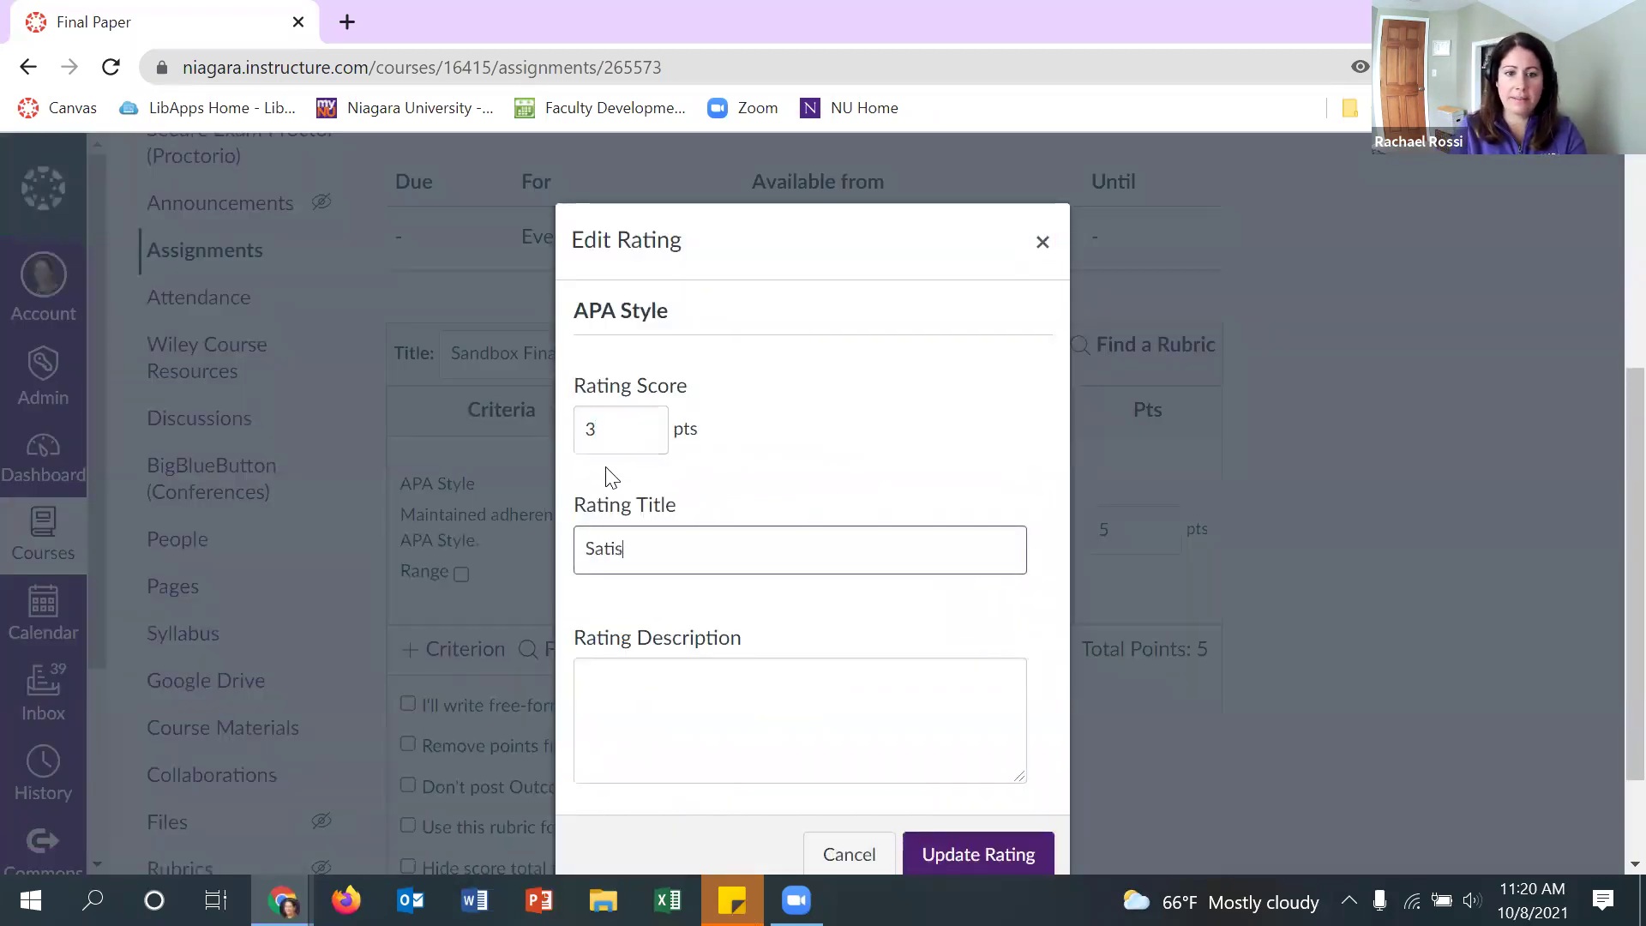
pyautogui.write('factory')
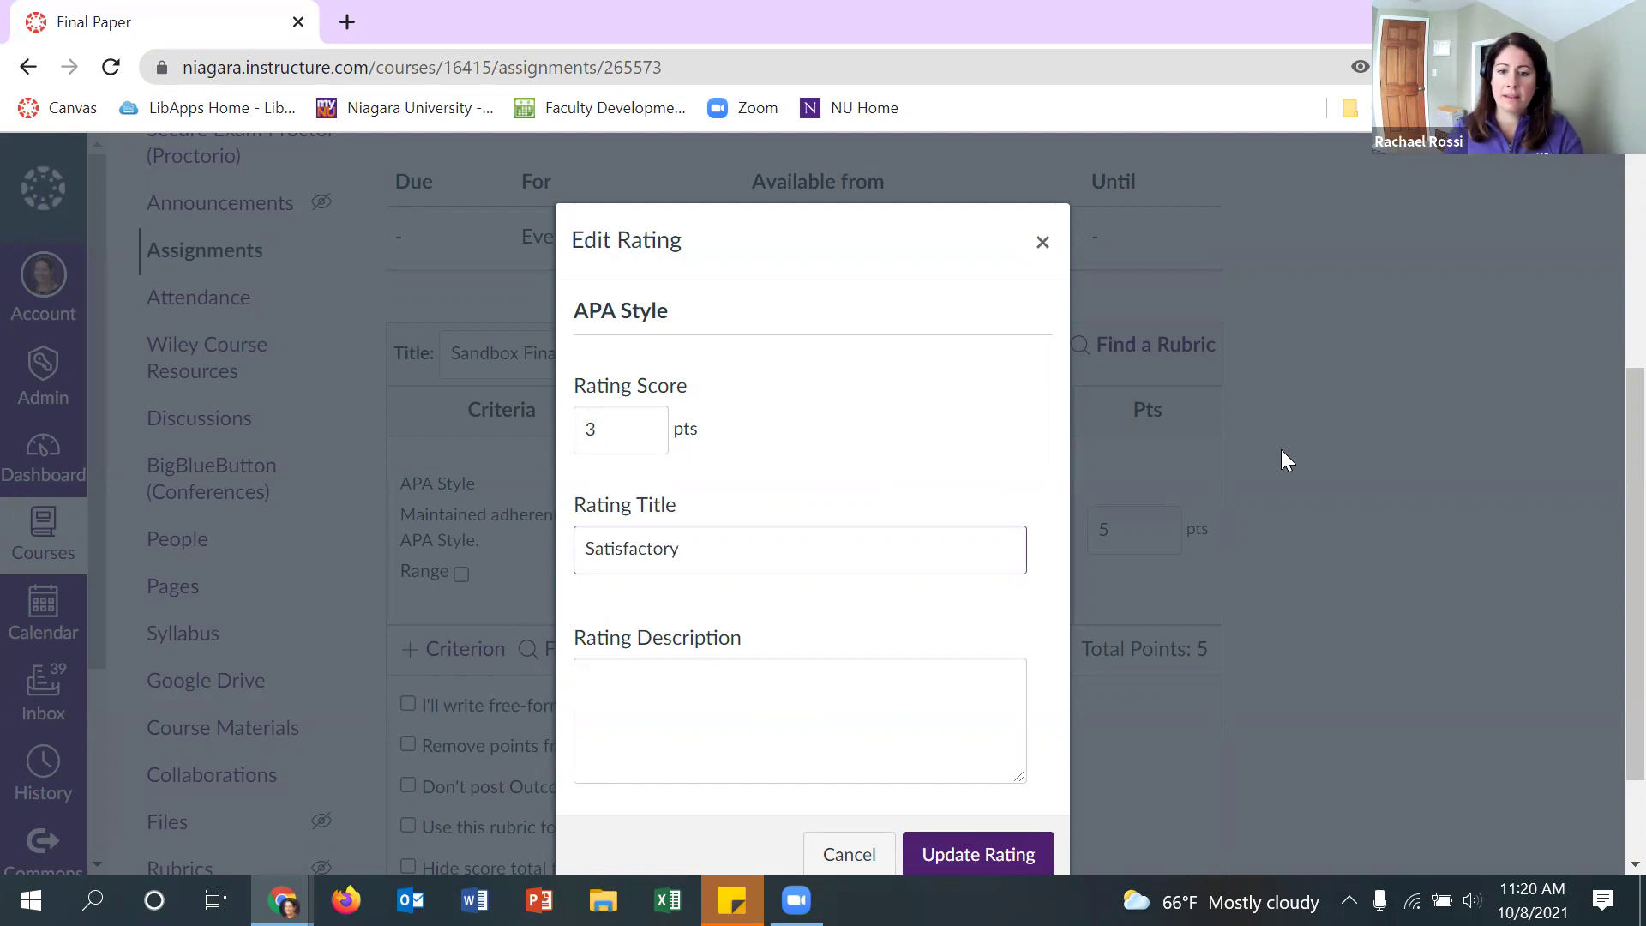
pyautogui.click(986, 850)
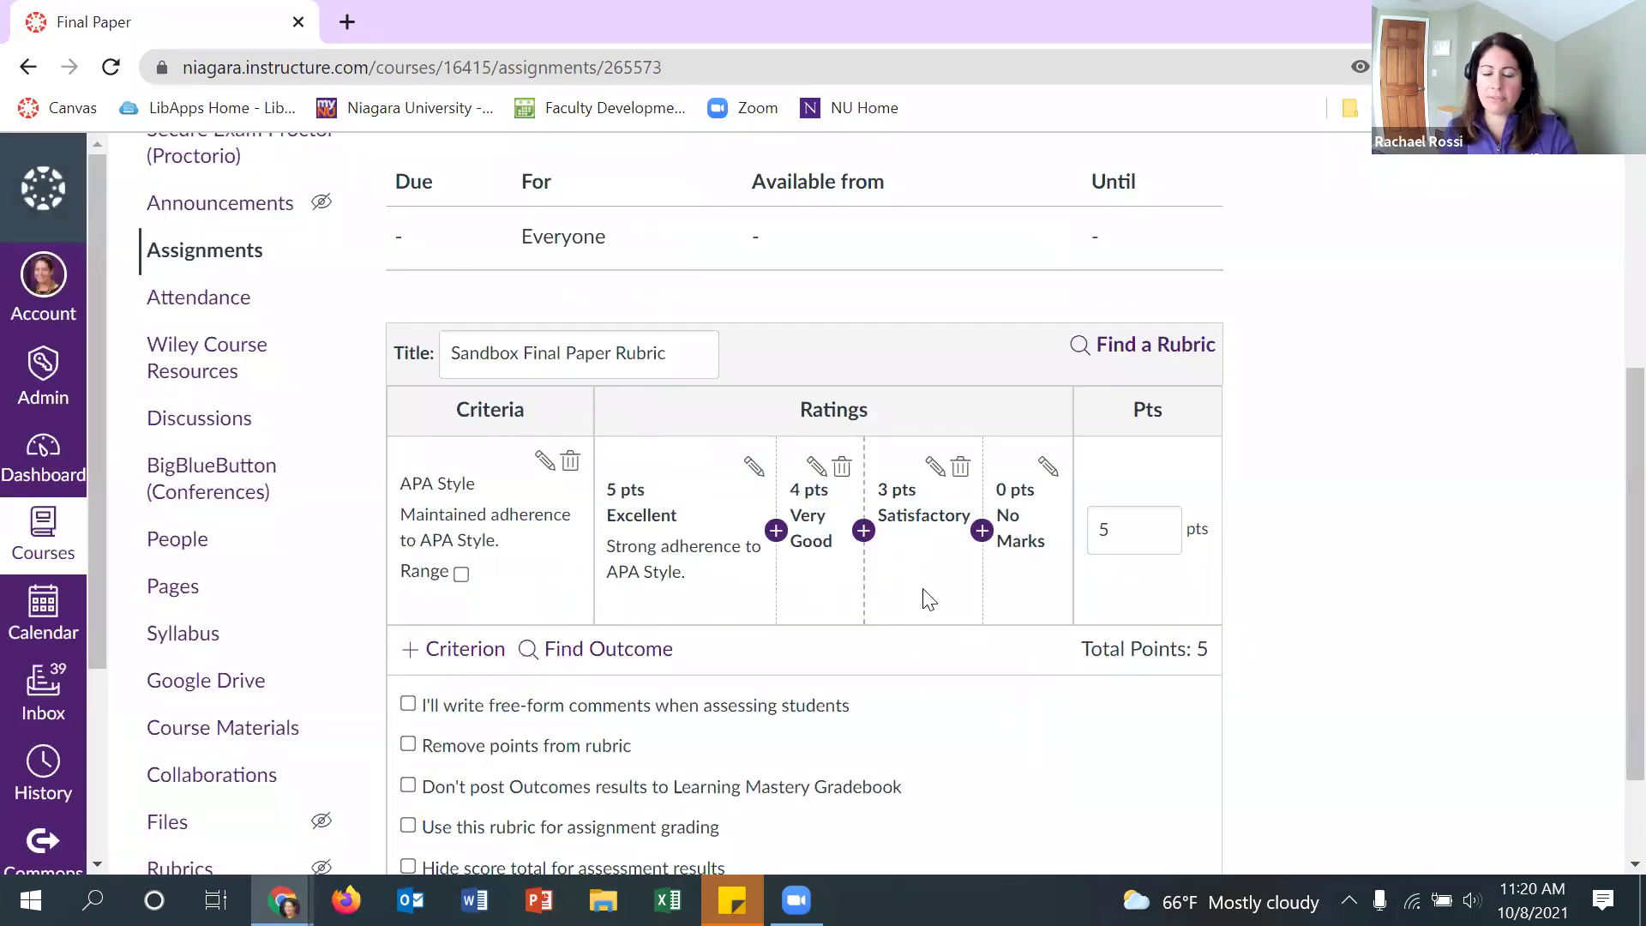
# Try point ranges for the APA Style criterion's ratings, and switch back to single point values
pyautogui.click(461, 575)
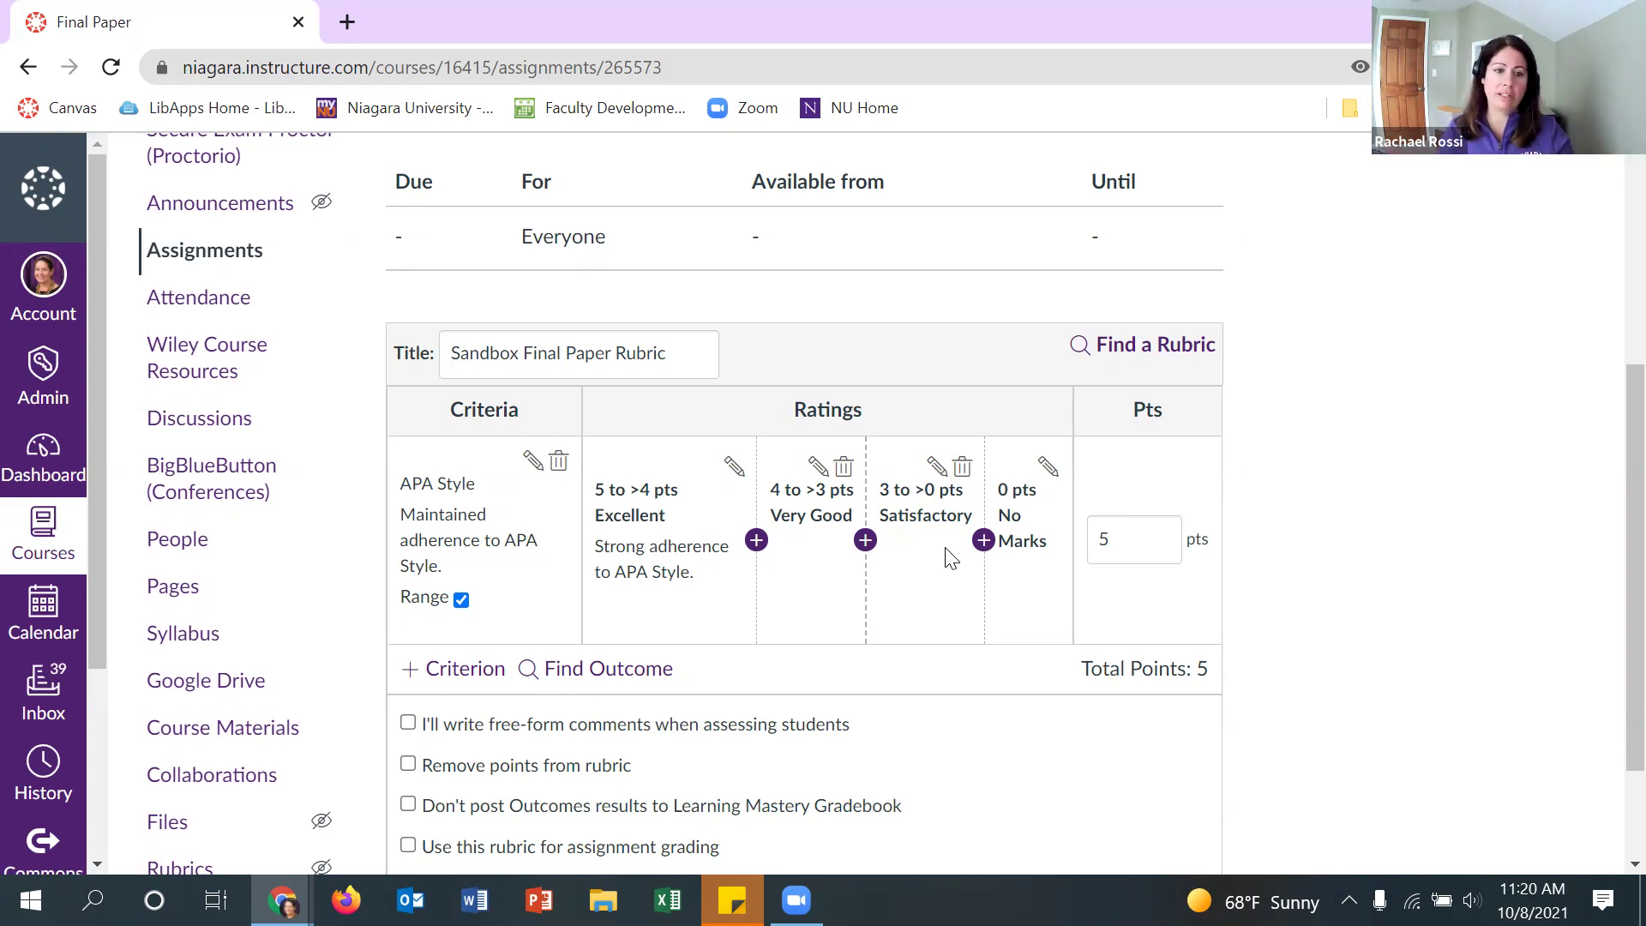
pyautogui.click(461, 599)
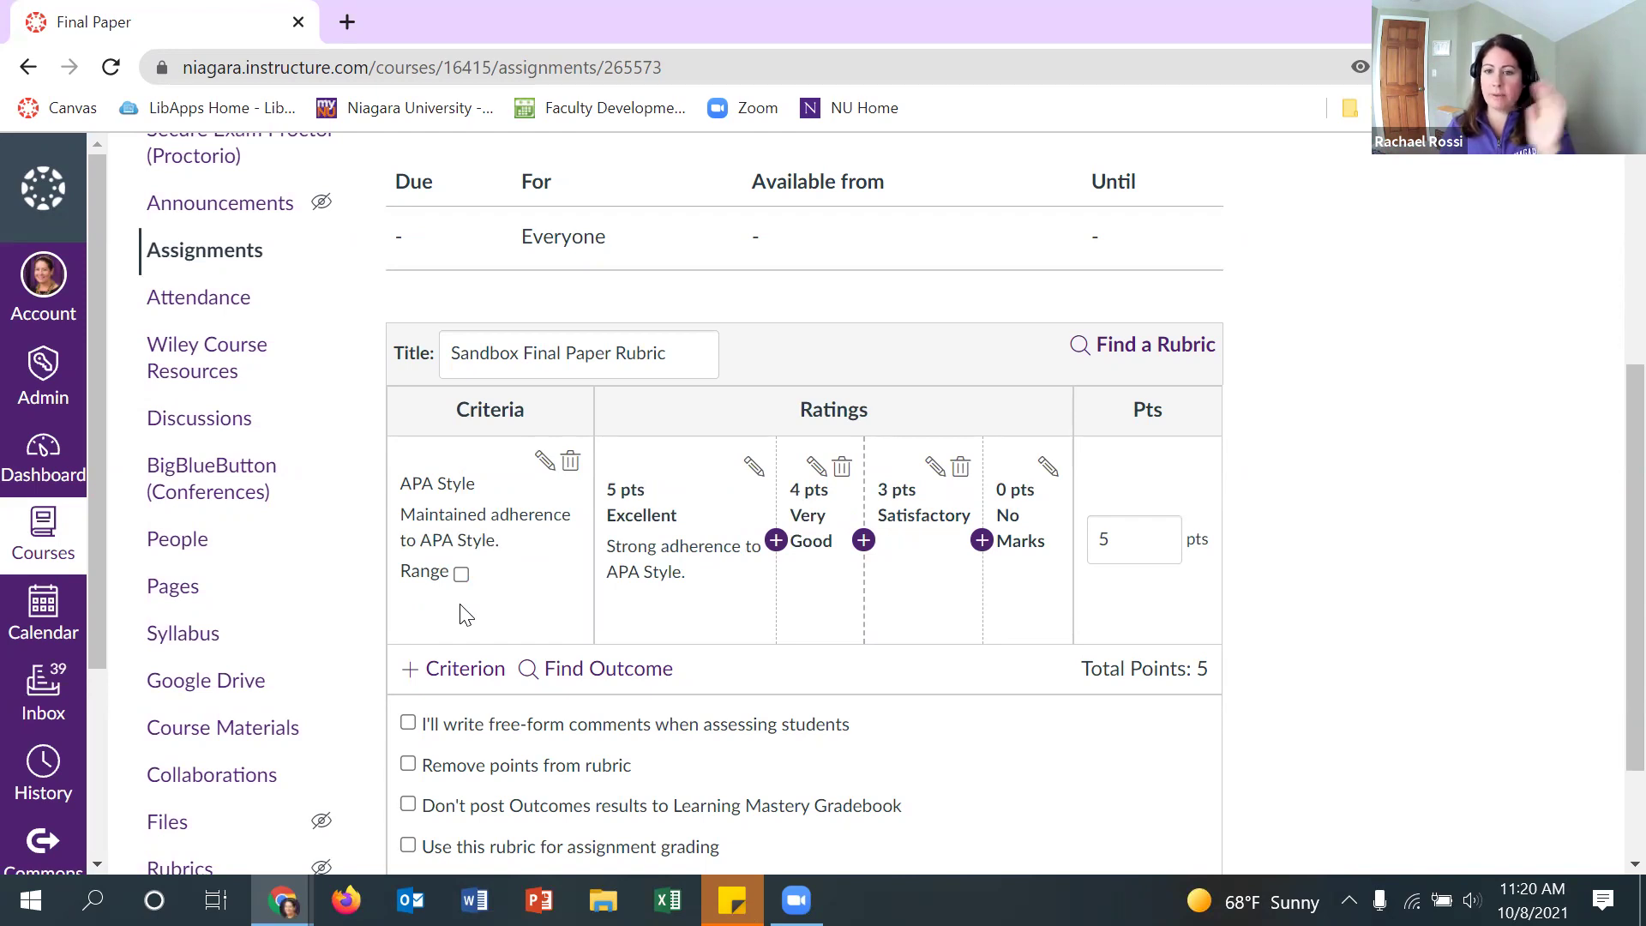
# Retitle the APA Style criterion's 0-point rating "Unsatisfactory"
pyautogui.click(1049, 467)
pyautogui.moveTo(698, 547); pyautogui.dragTo(535, 560)
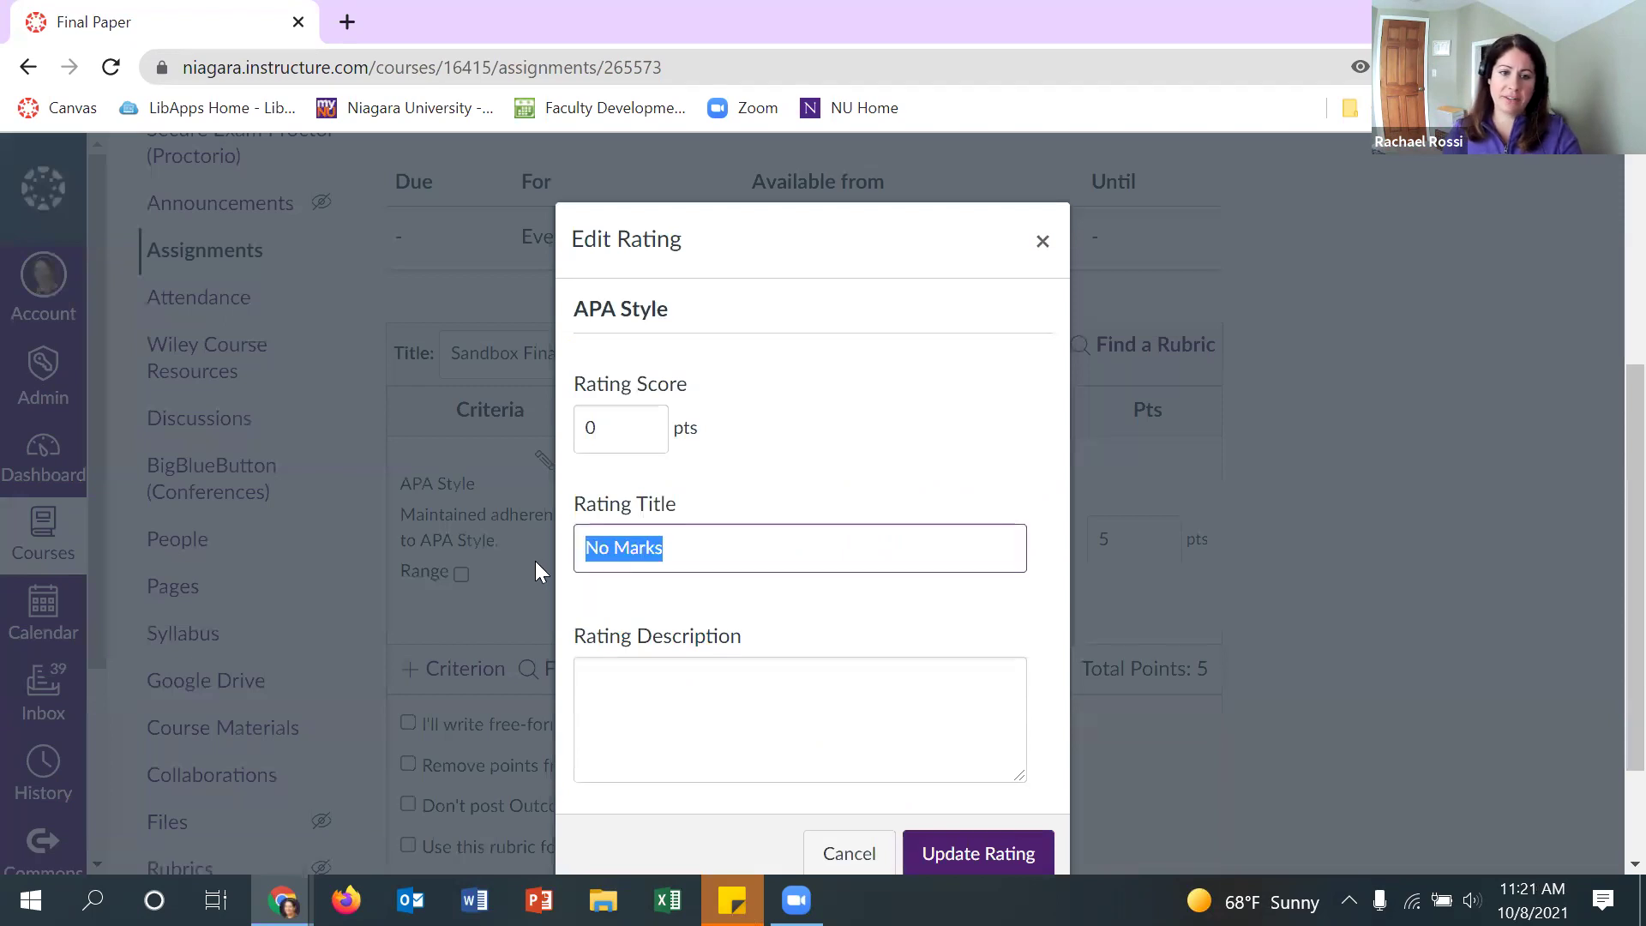
pyautogui.write('Unsati')
pyautogui.press('BackSpace')
pyautogui.press('BackSpace')
pyautogui.write('tis')
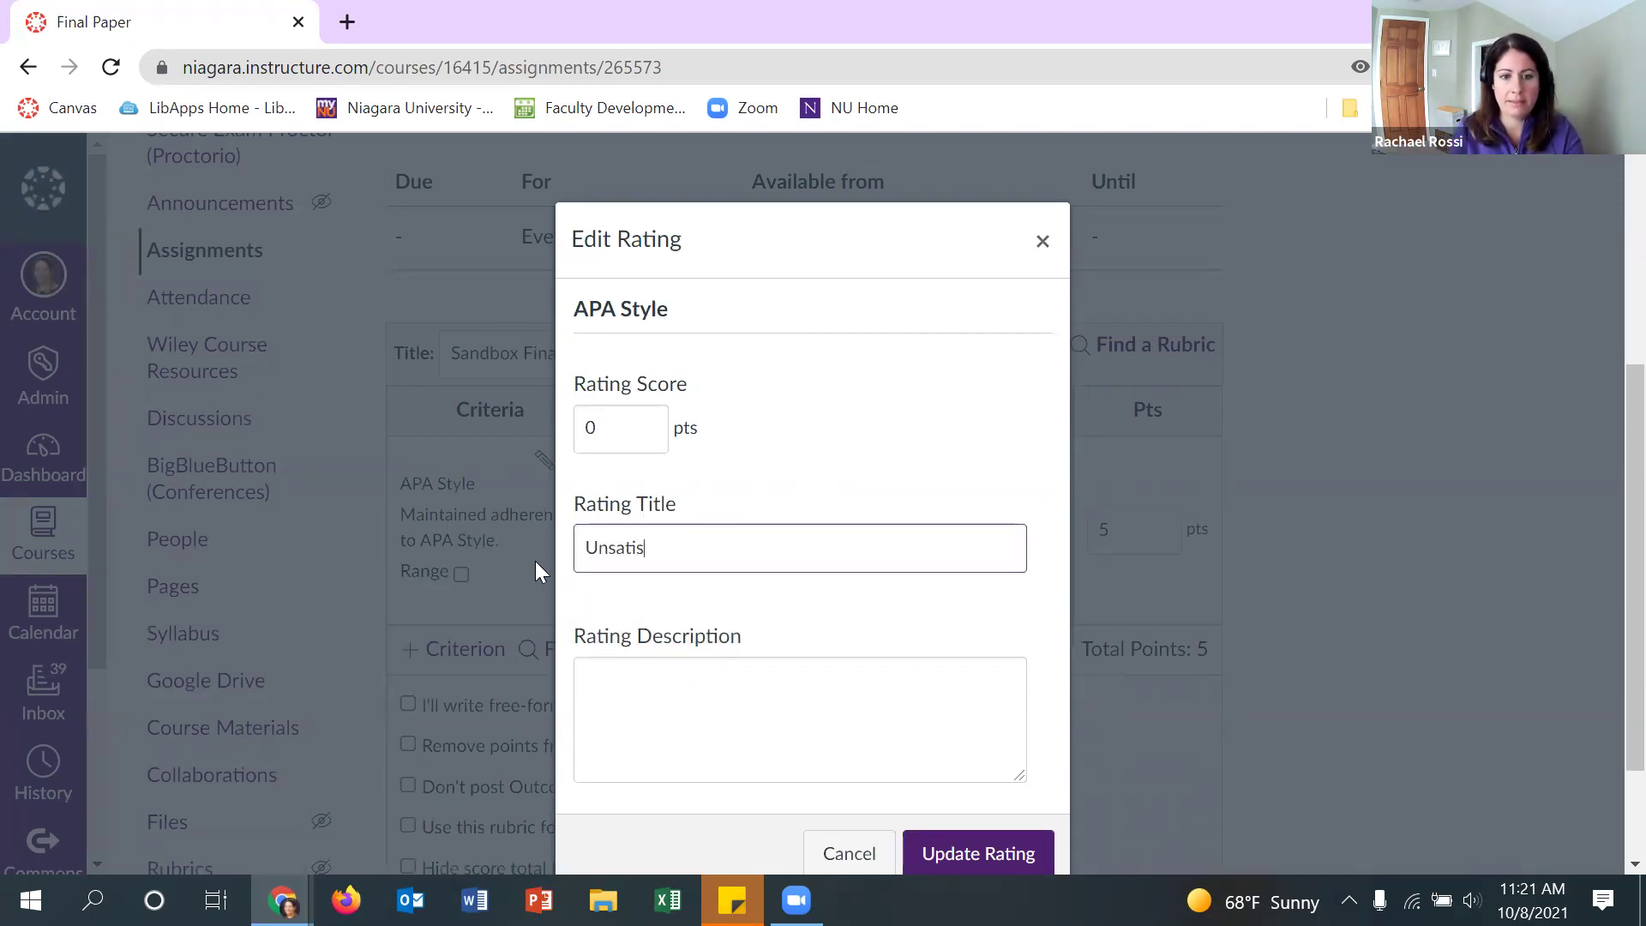
pyautogui.write('factory')
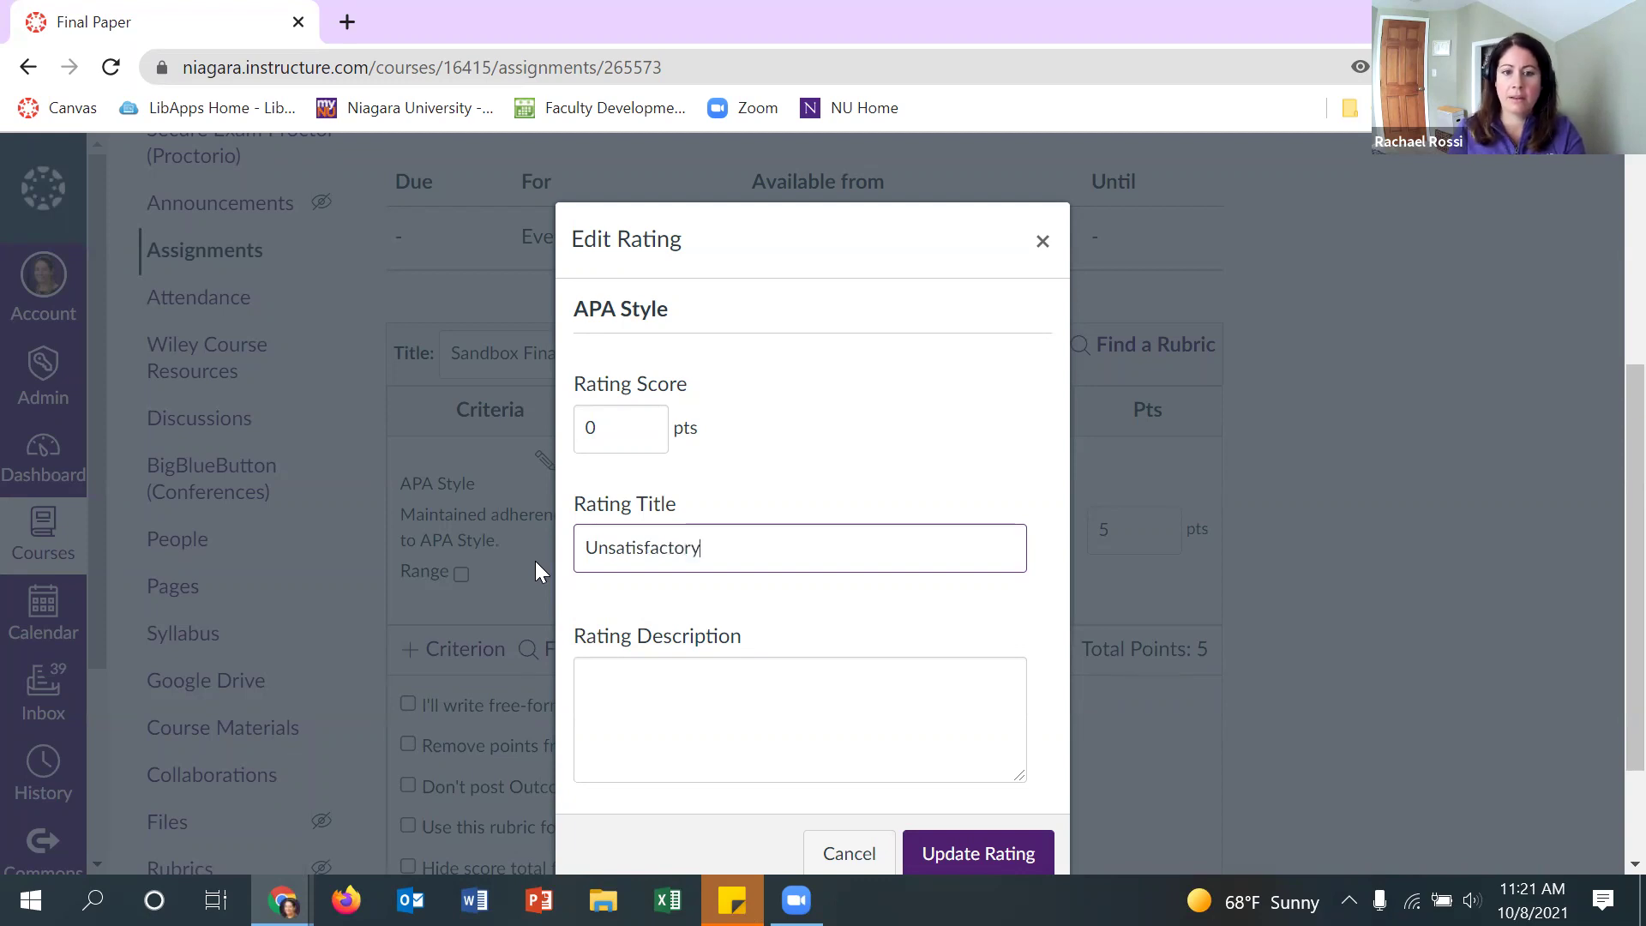
pyautogui.click(980, 857)
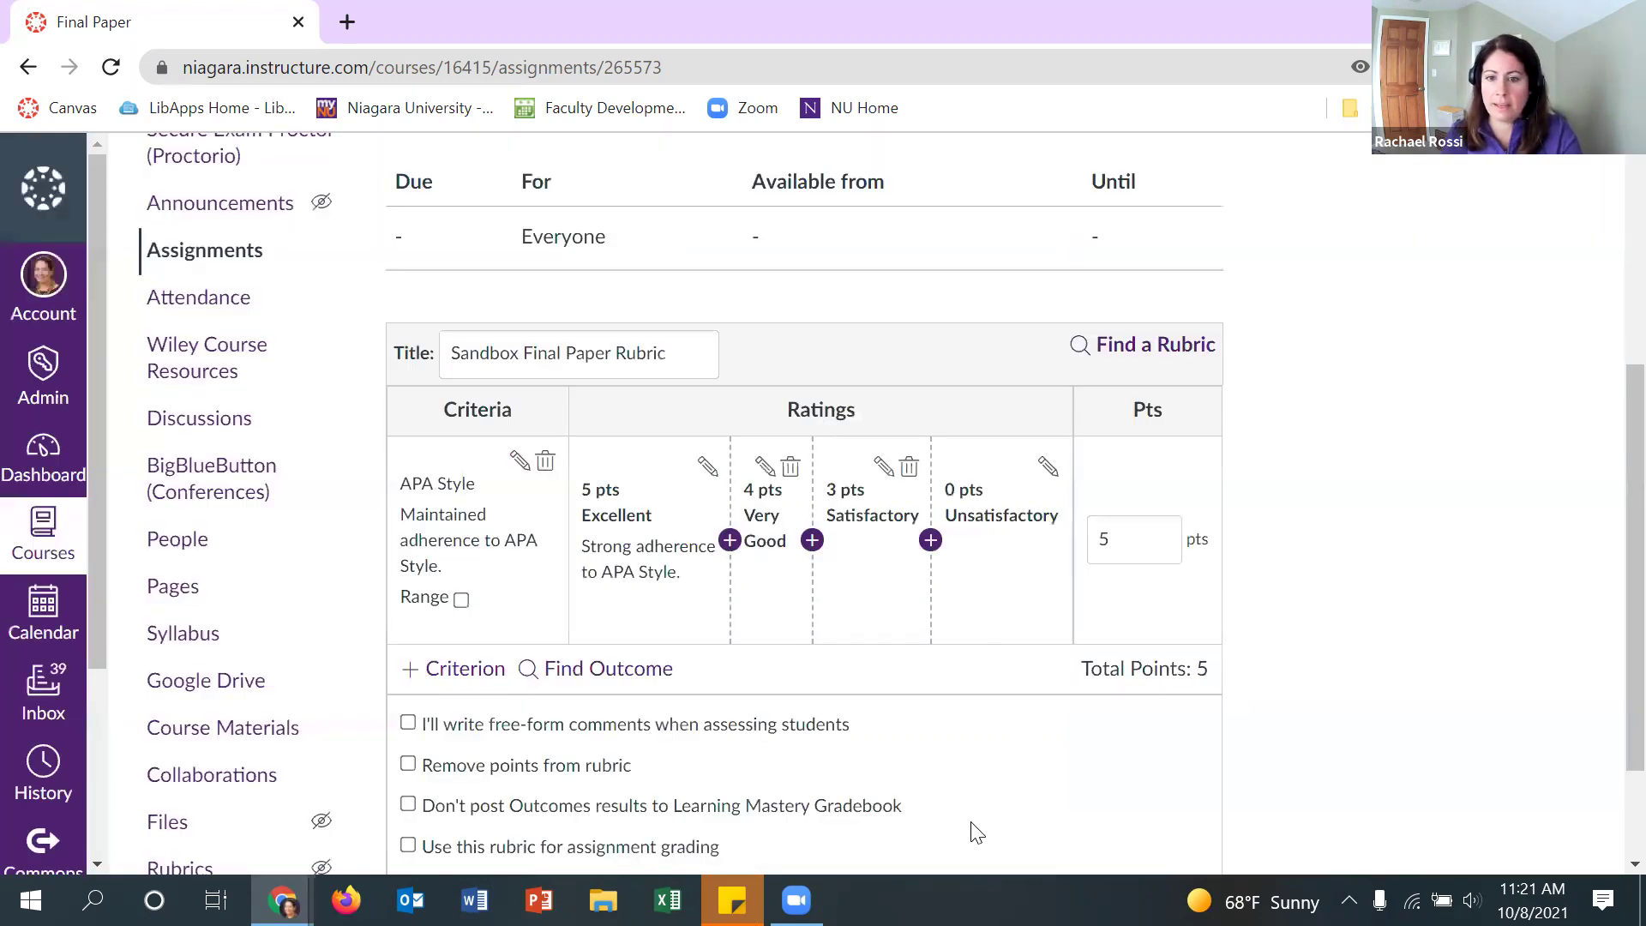
# Add a 2-point rating titled "Fair" between the Satisfactory and Unsatisfactory ratings of the APA Style criterion
pyautogui.click(930, 540)
pyautogui.click(651, 558)
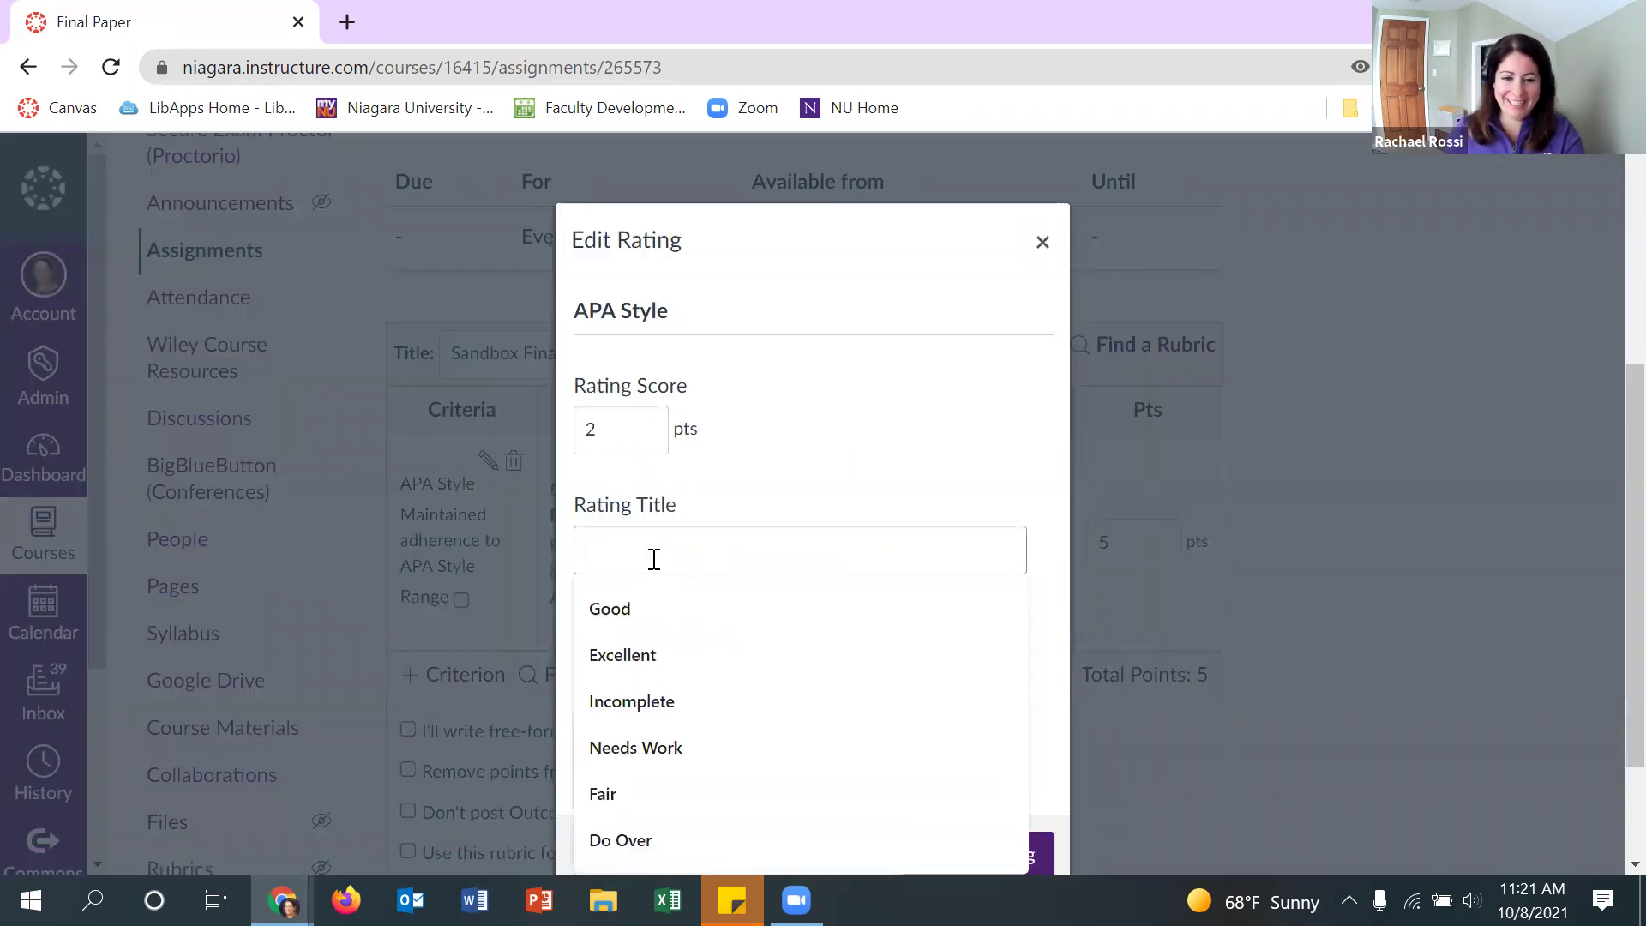
pyautogui.write('Fair')
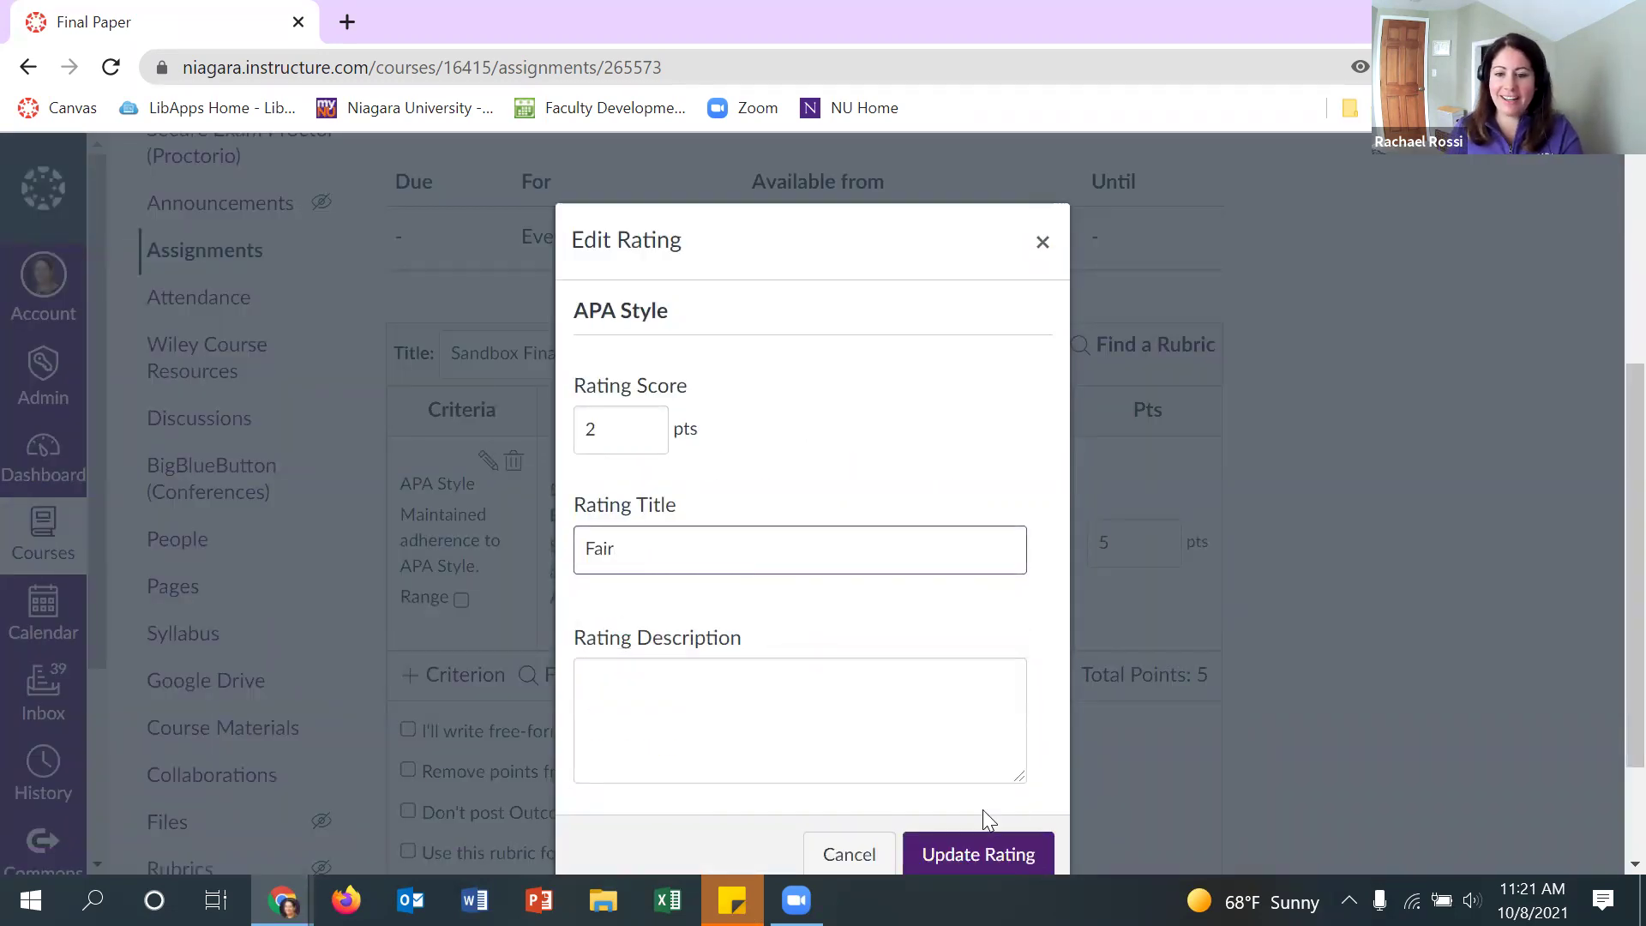
pyautogui.click(999, 855)
# Add a 1-point rating titled "Weak" between the Fair and Unsatisfactory ratings
pyautogui.click(927, 561)
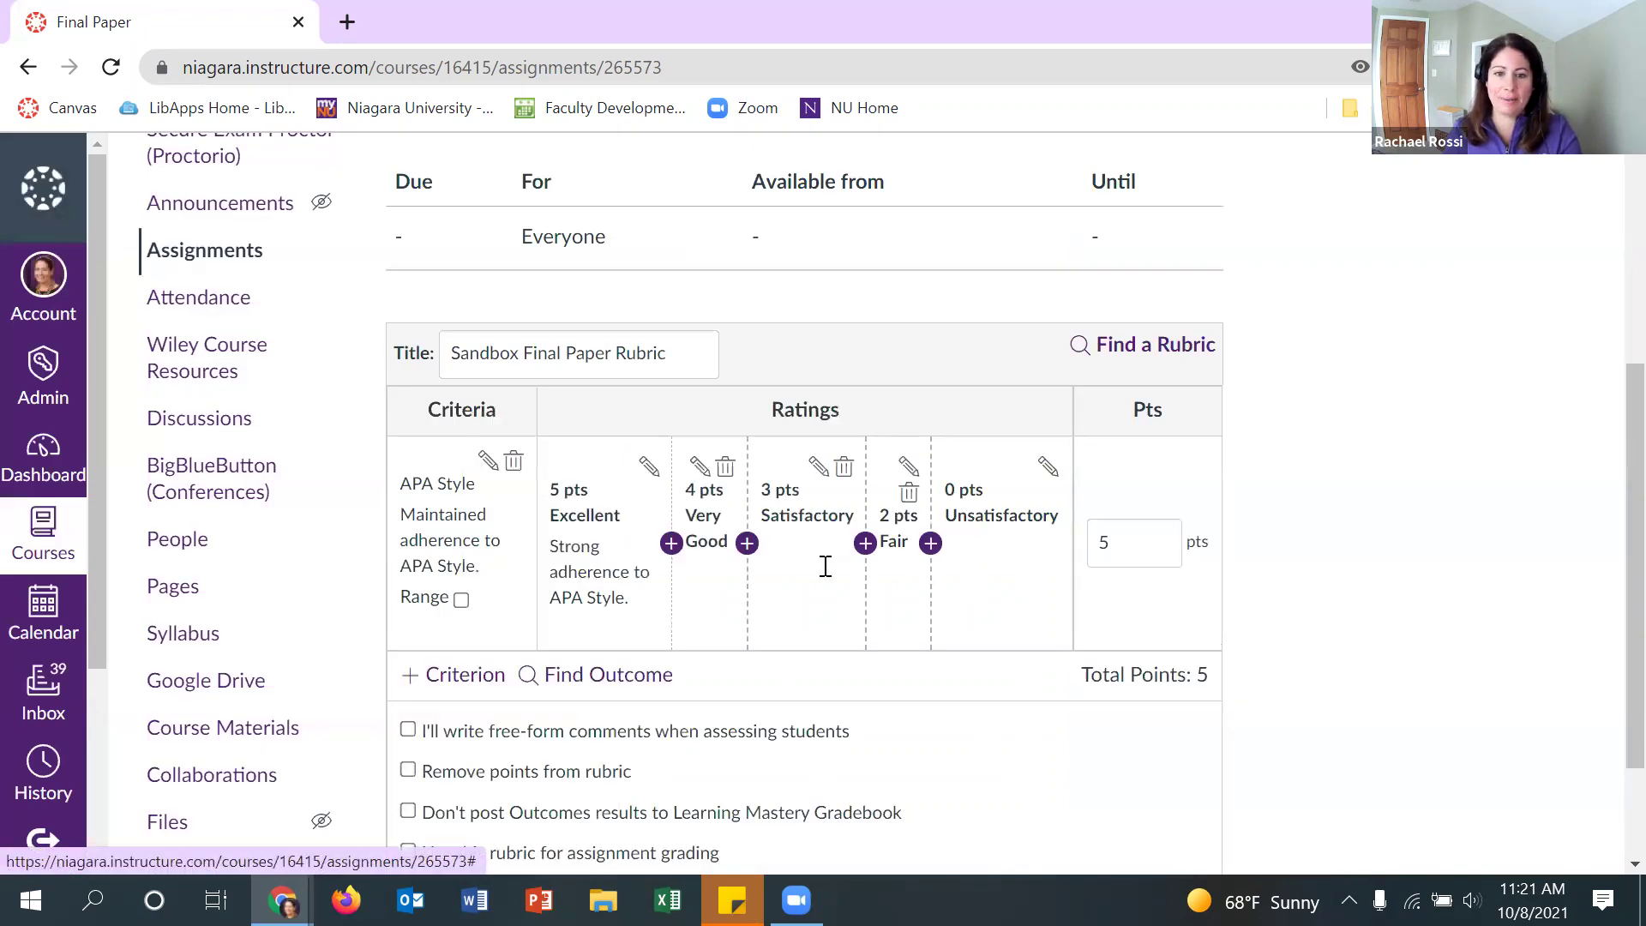
pyautogui.click(754, 548)
pyautogui.write('Wea')
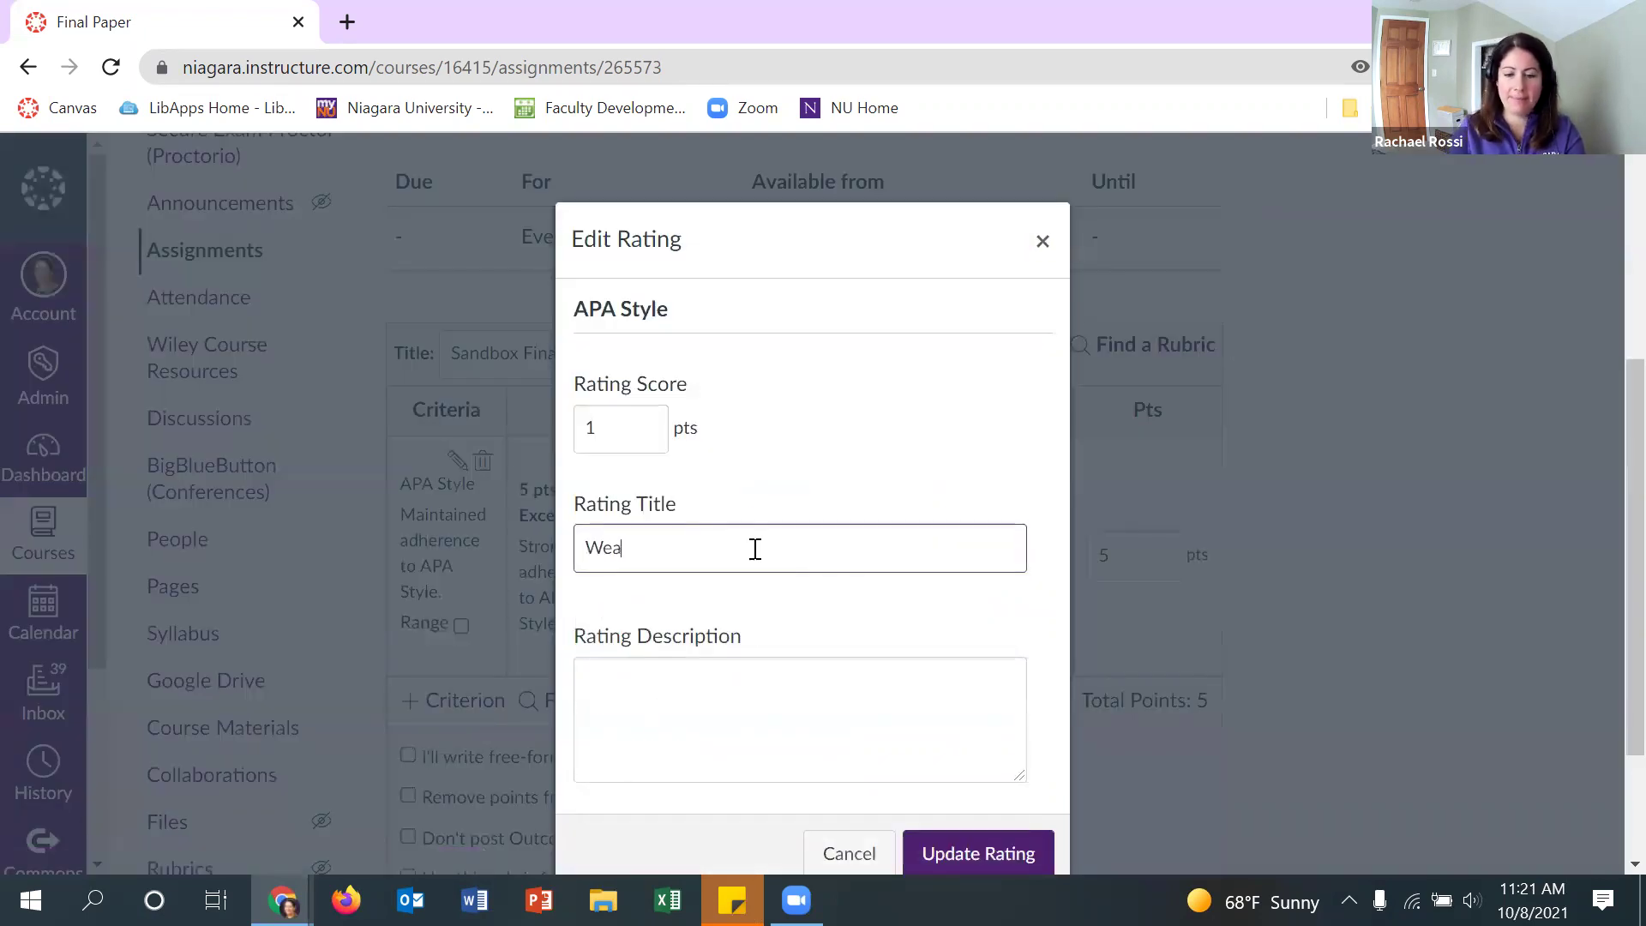
pyautogui.write('k')
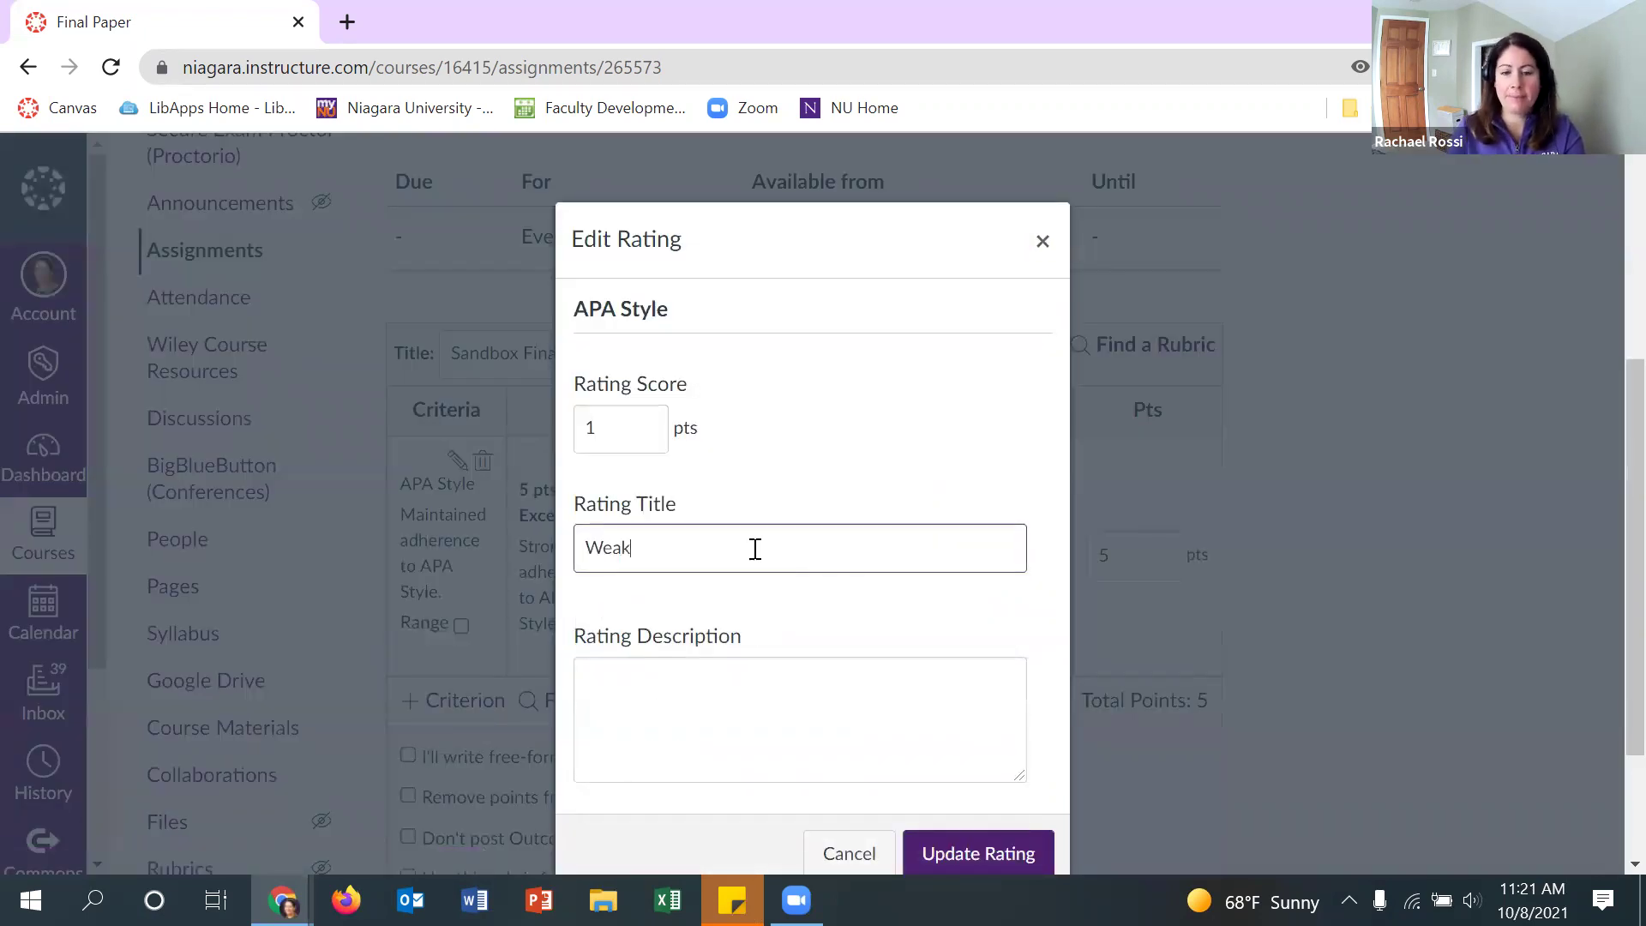
pyautogui.click(947, 852)
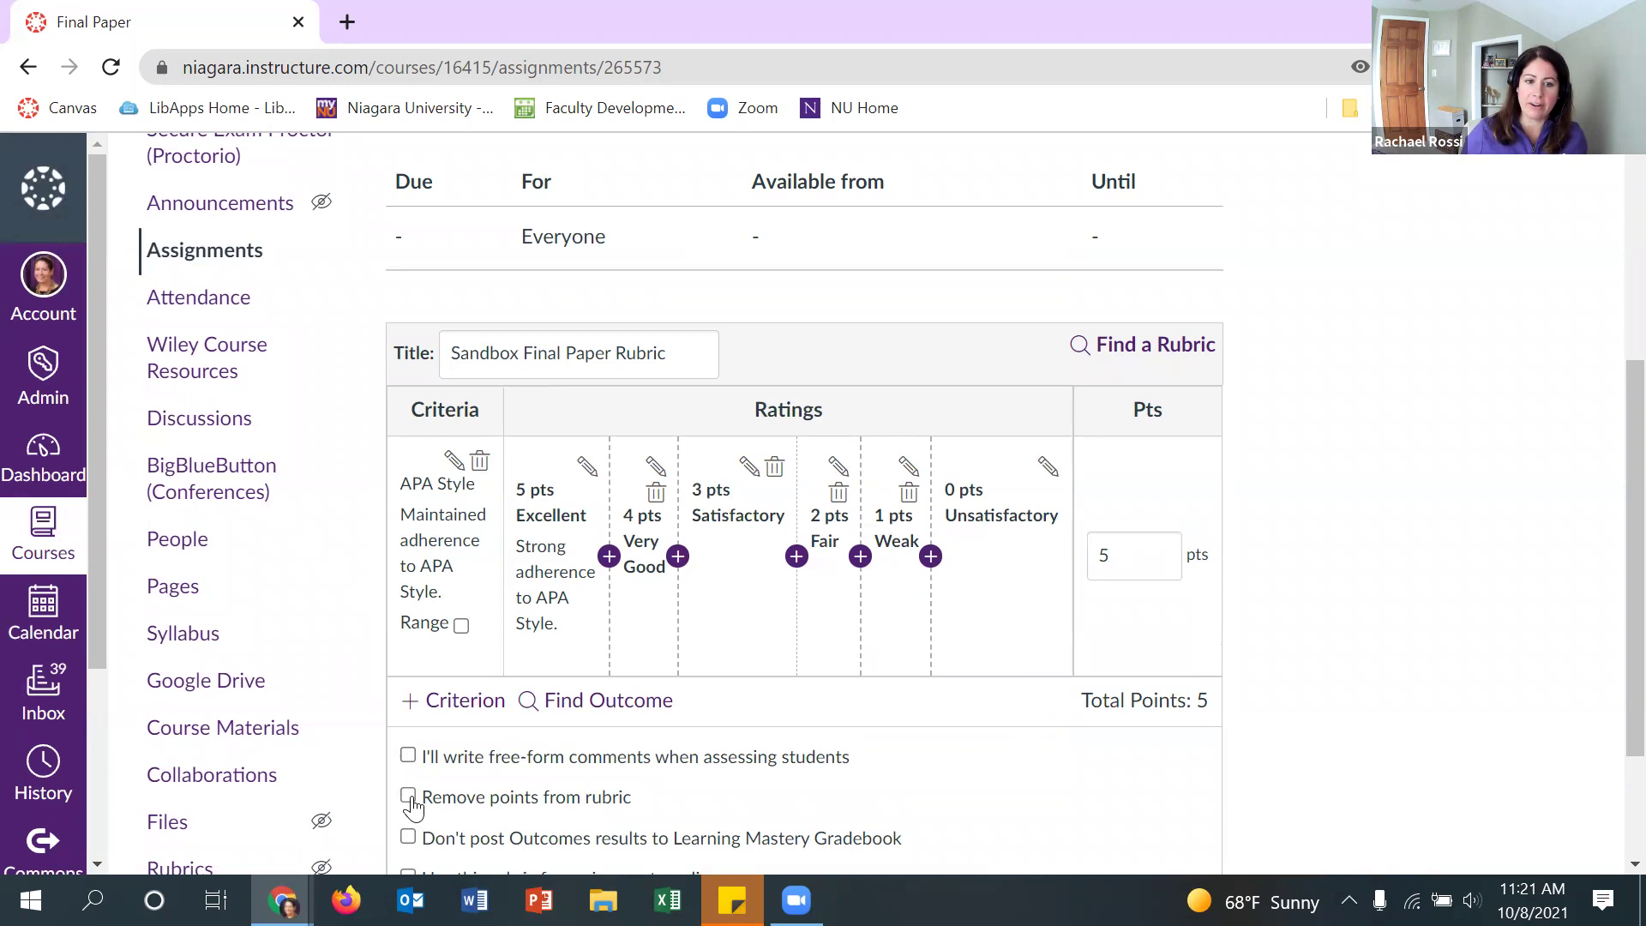
# Try removing points from the rubric, and bring the points back
pyautogui.click(531, 796)
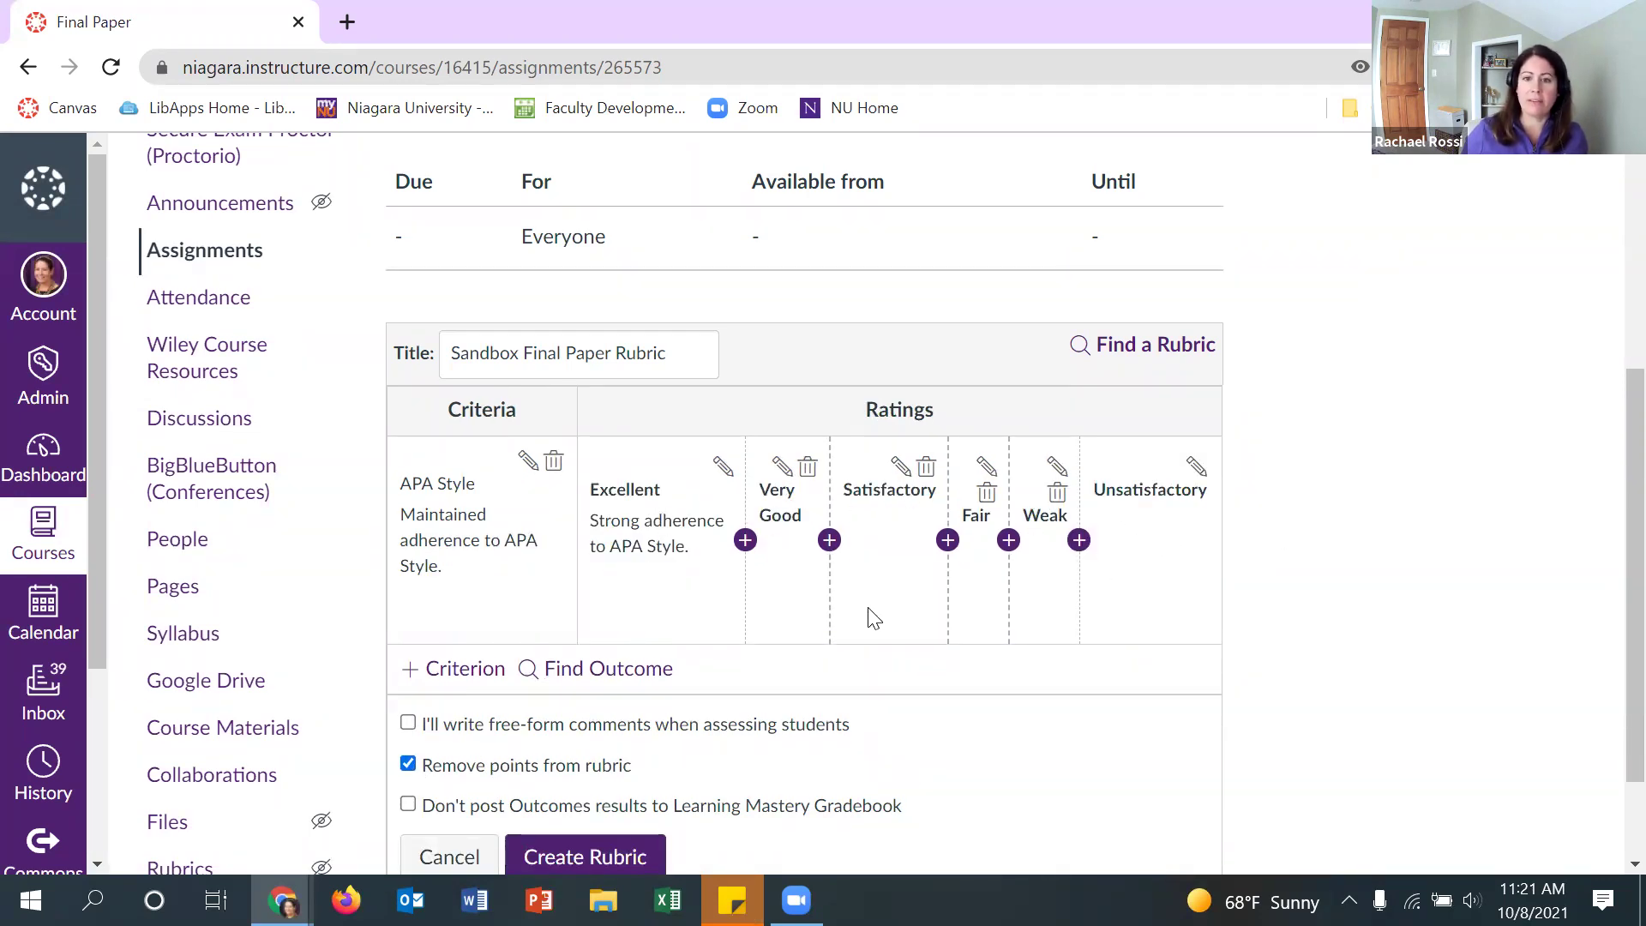
pyautogui.click(408, 765)
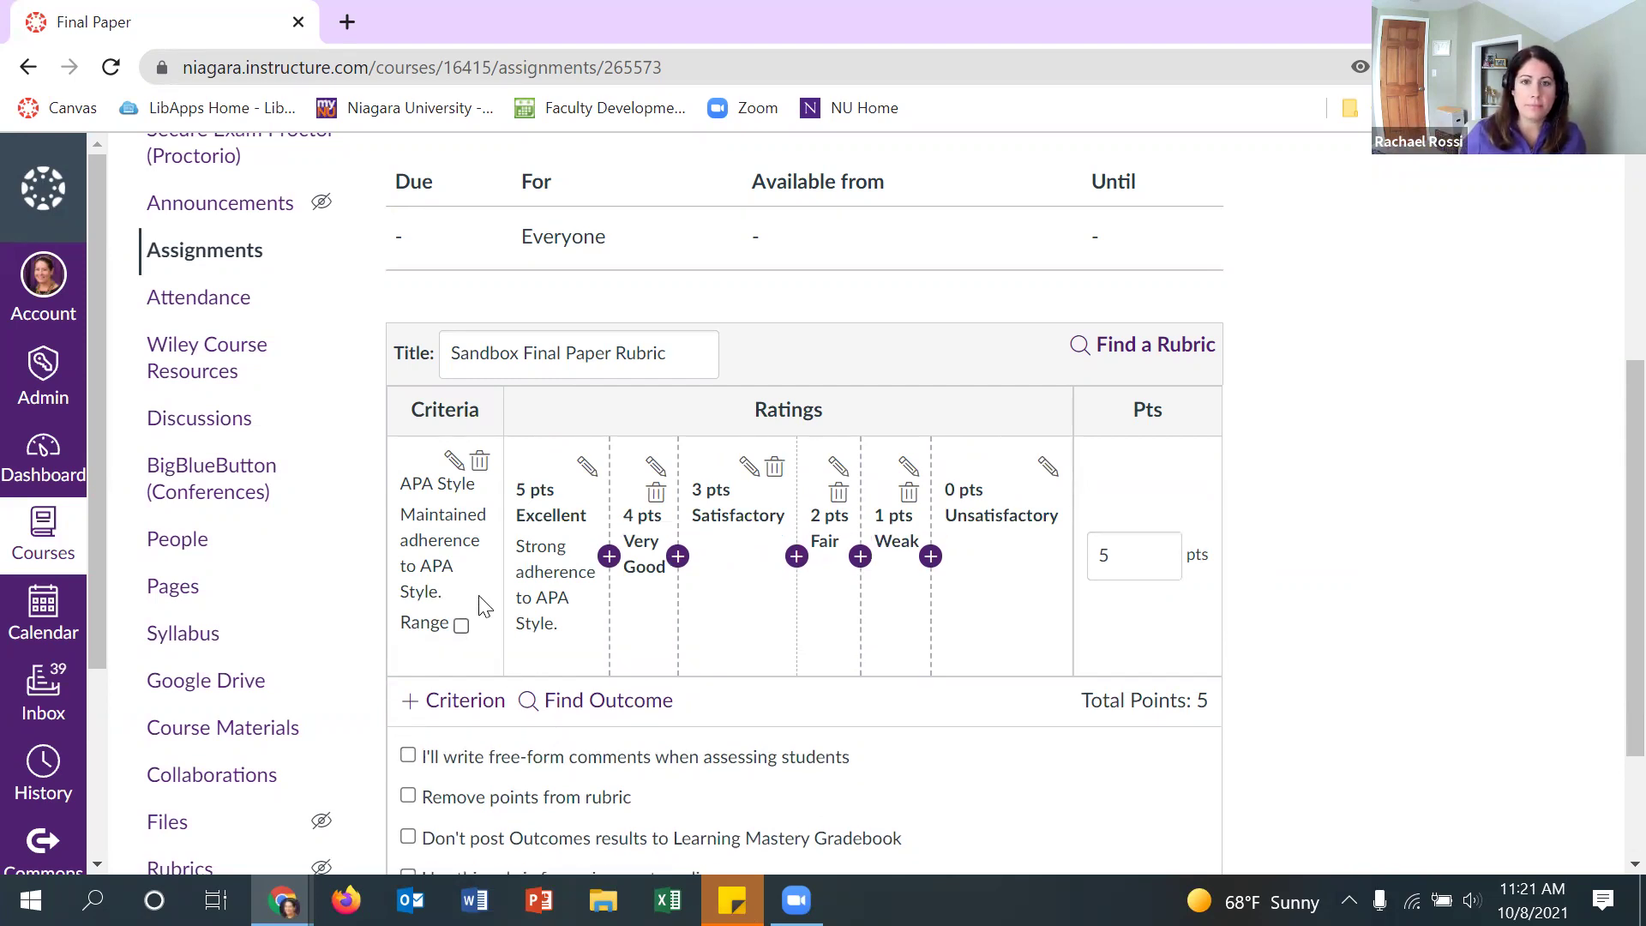
# Duplicate the APA Style criterion as "Formatting" with the long description "Formatted to Assignment directions."
pyautogui.click(447, 705)
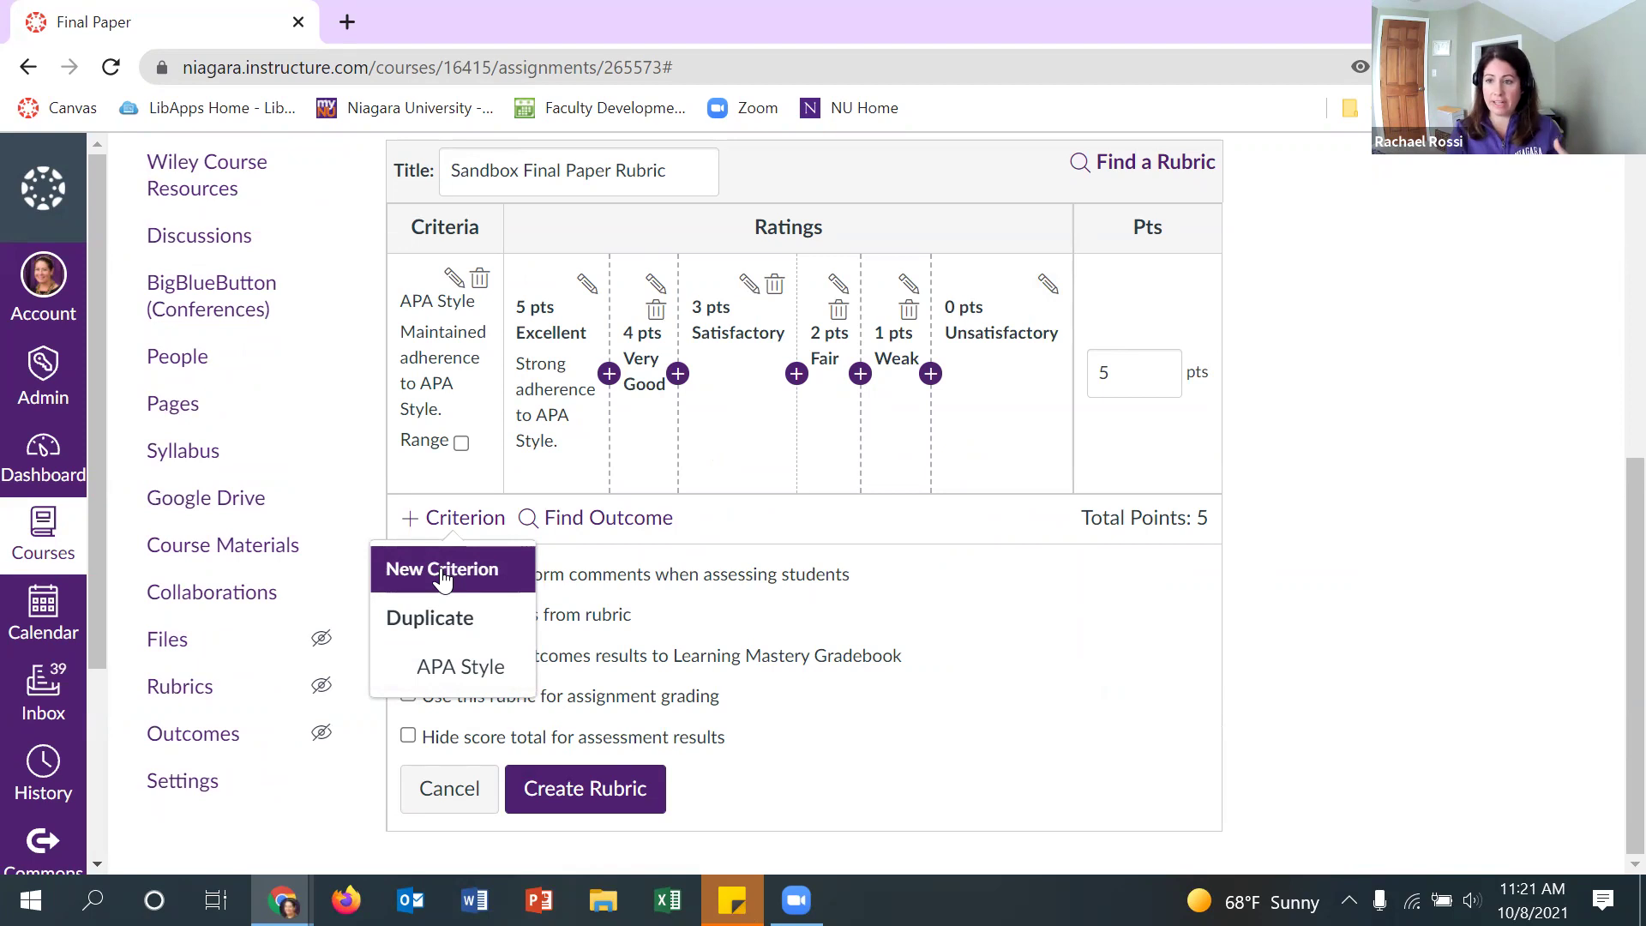
pyautogui.click(478, 667)
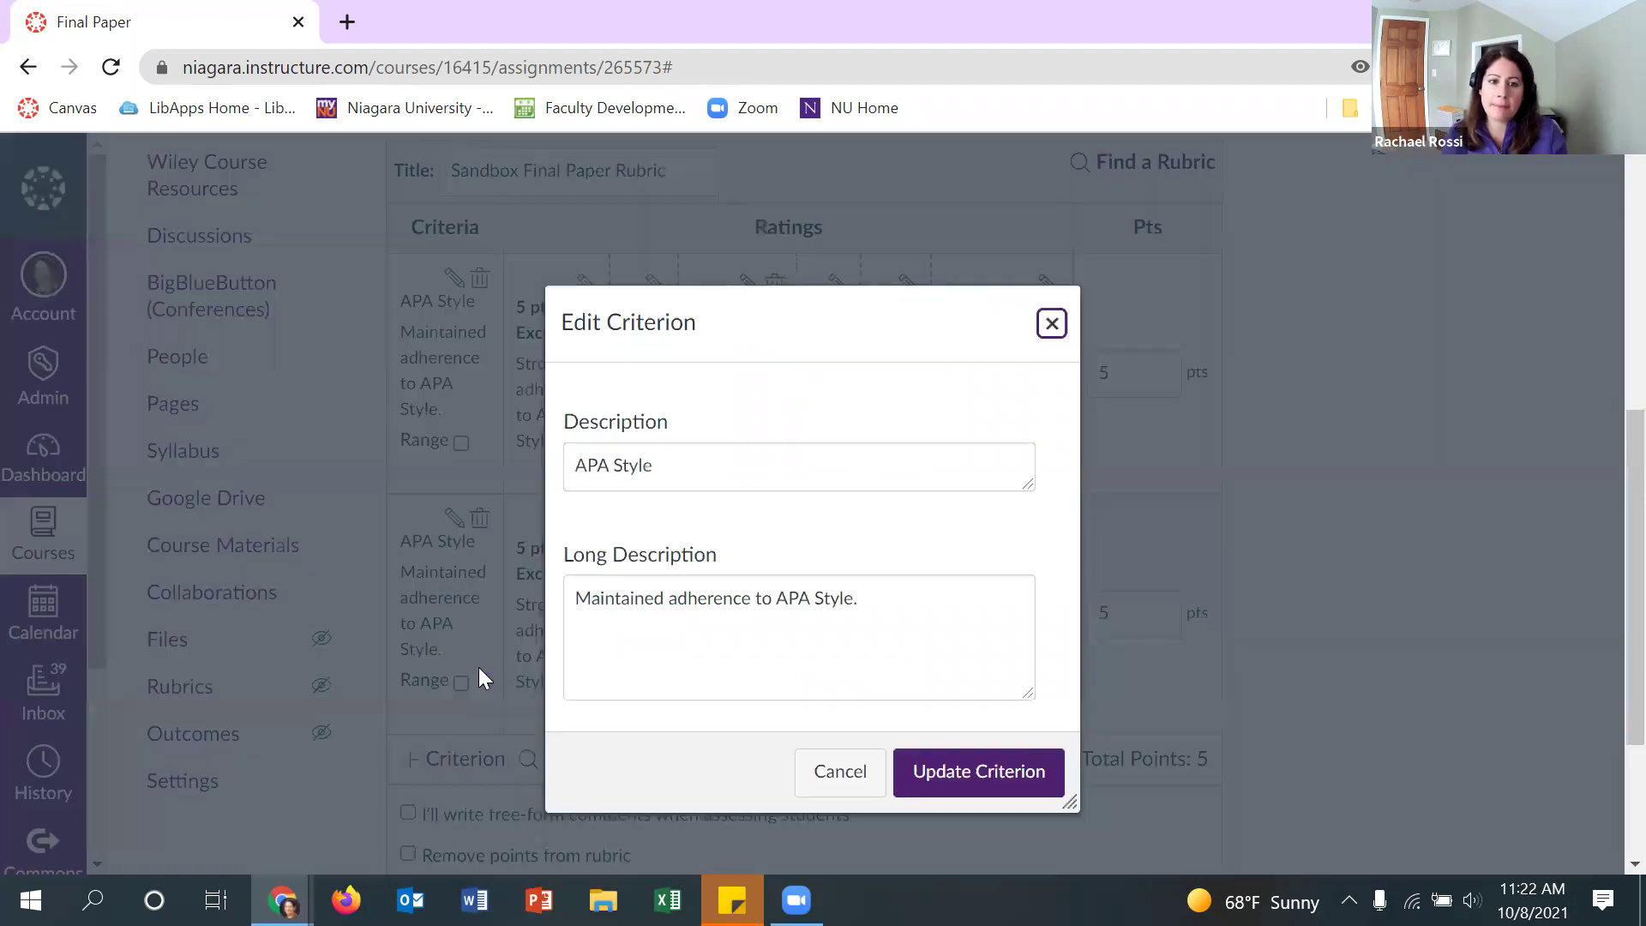
pyautogui.moveTo(679, 465); pyautogui.dragTo(576, 468)
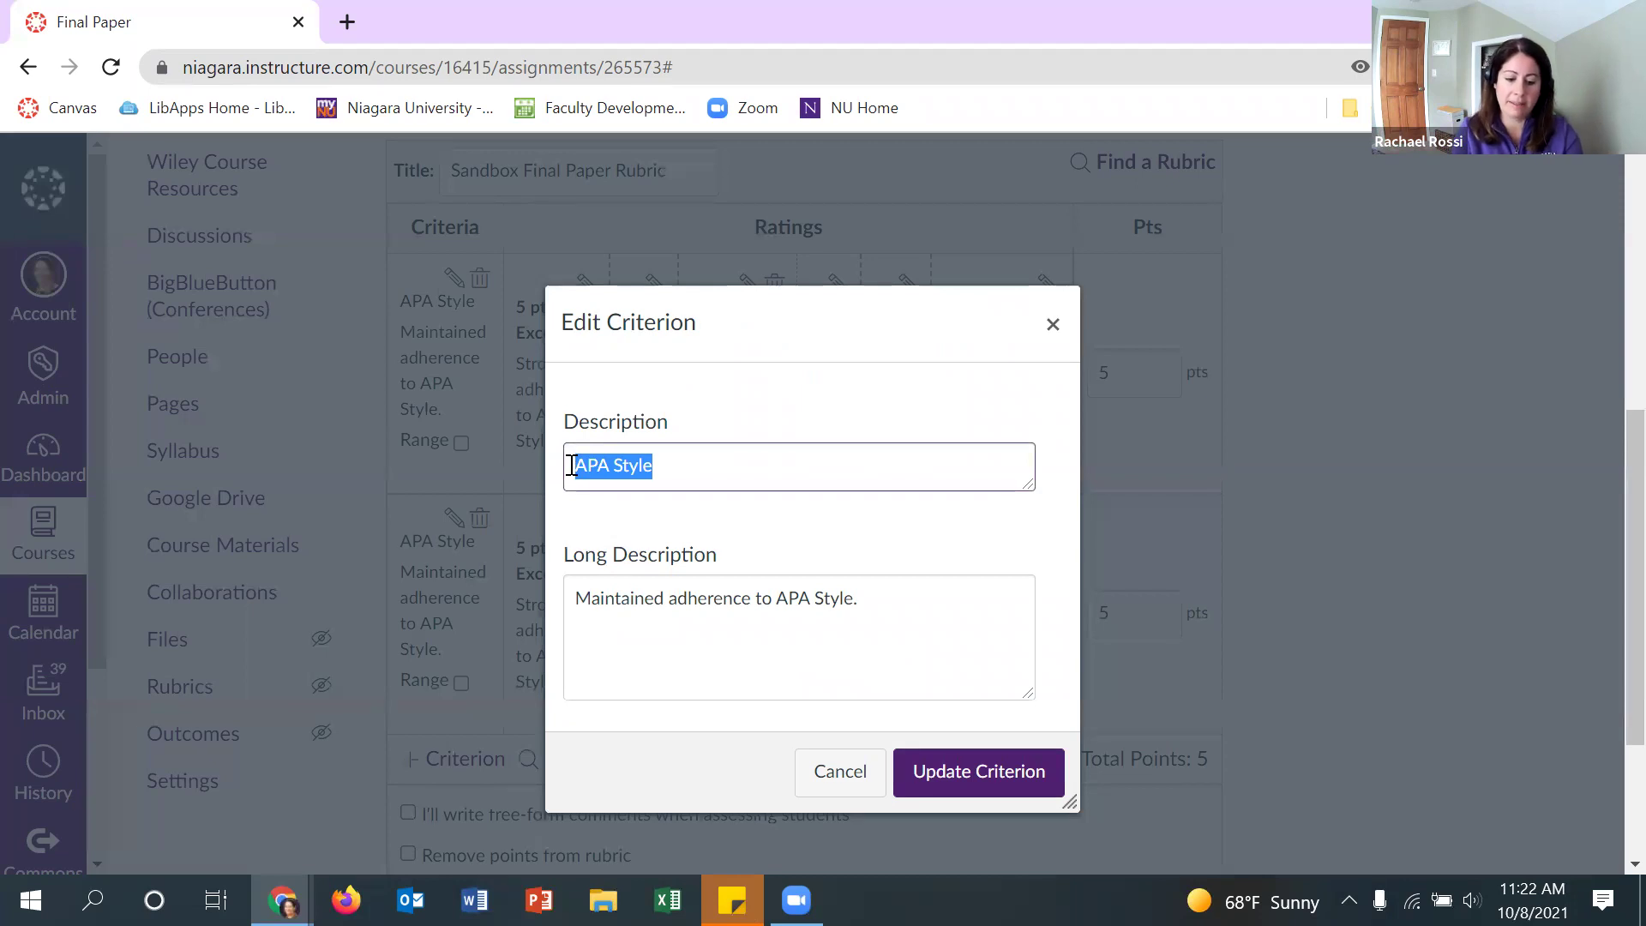
pyautogui.write('Formatting')
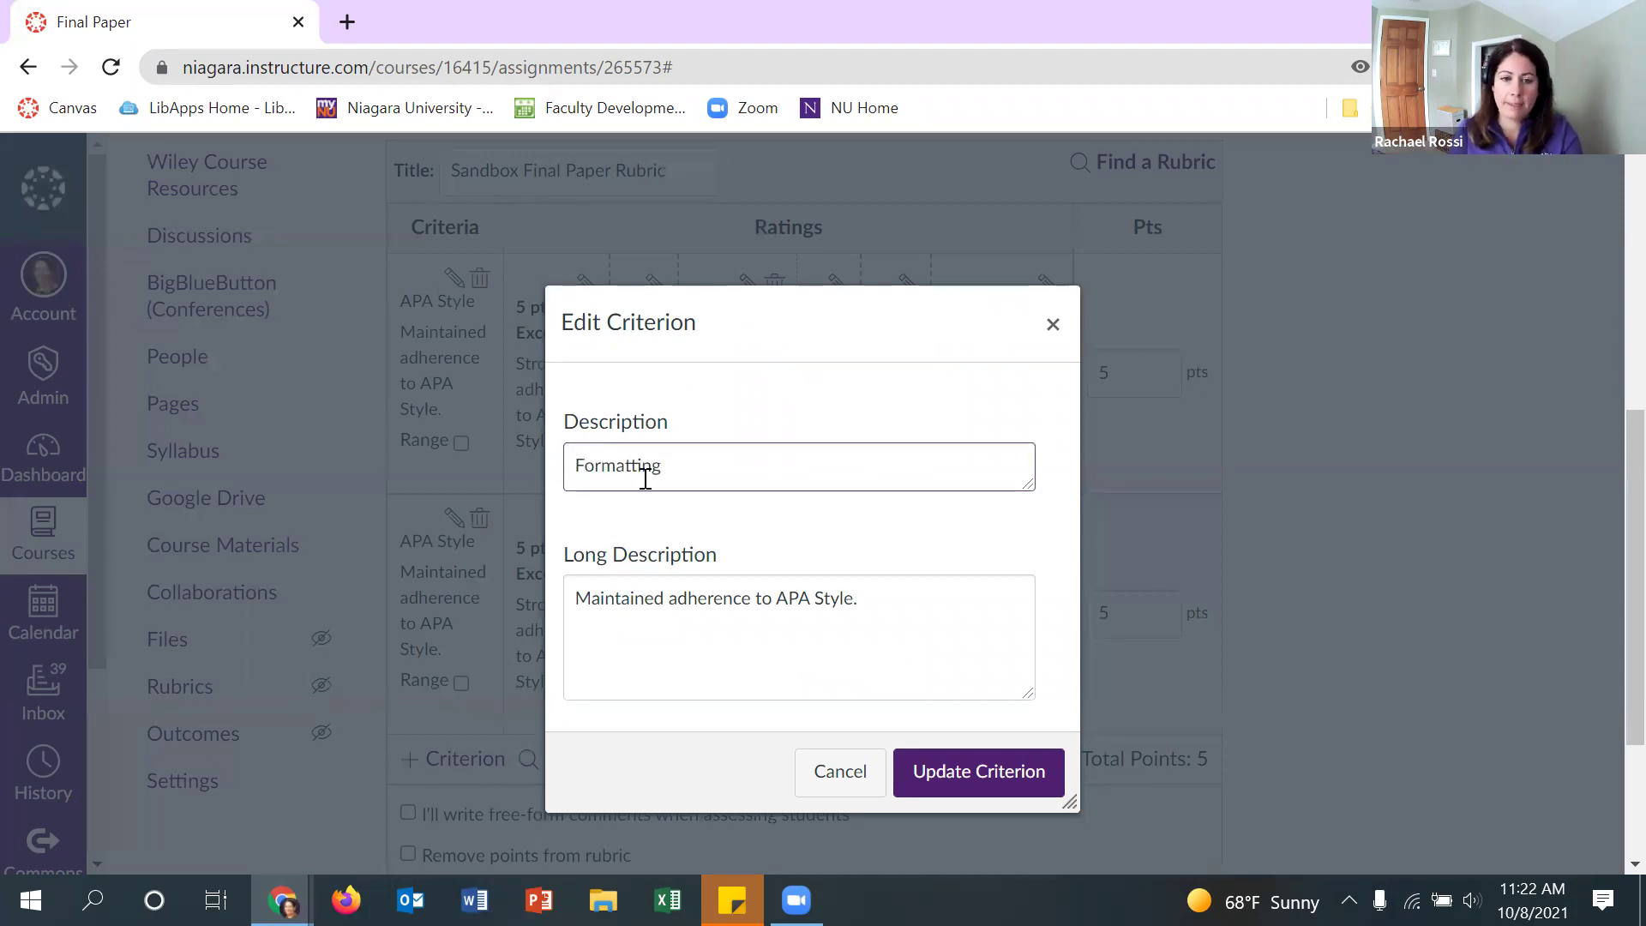
pyautogui.moveTo(915, 614); pyautogui.dragTo(517, 601)
pyautogui.write('F')
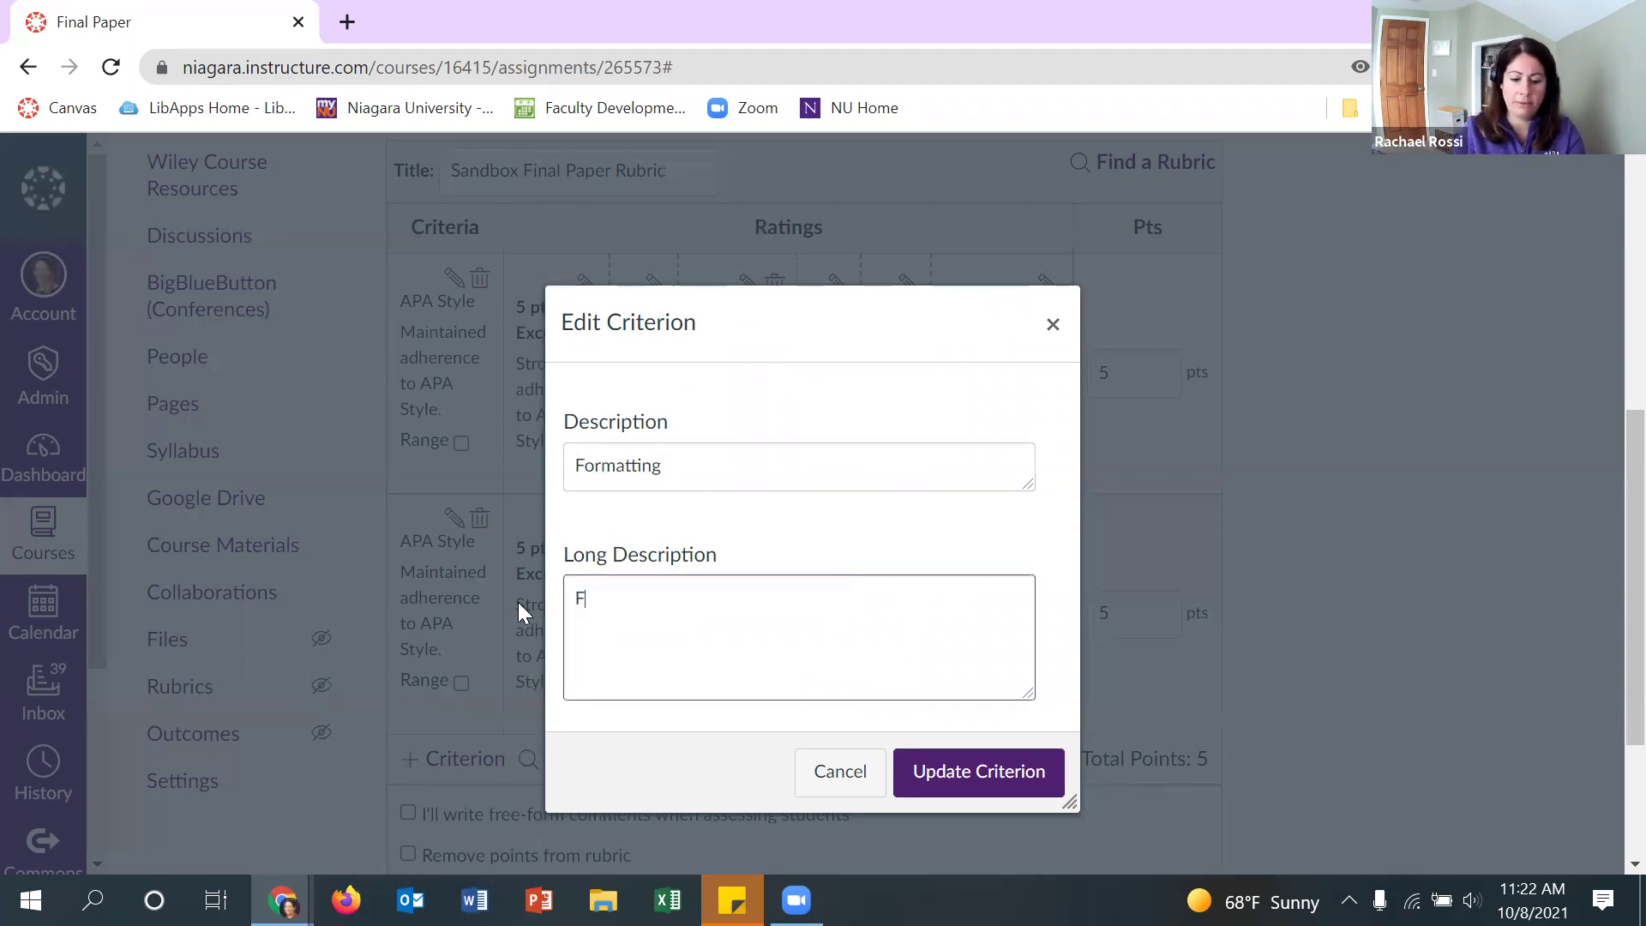
pyautogui.write('ormatted to ')
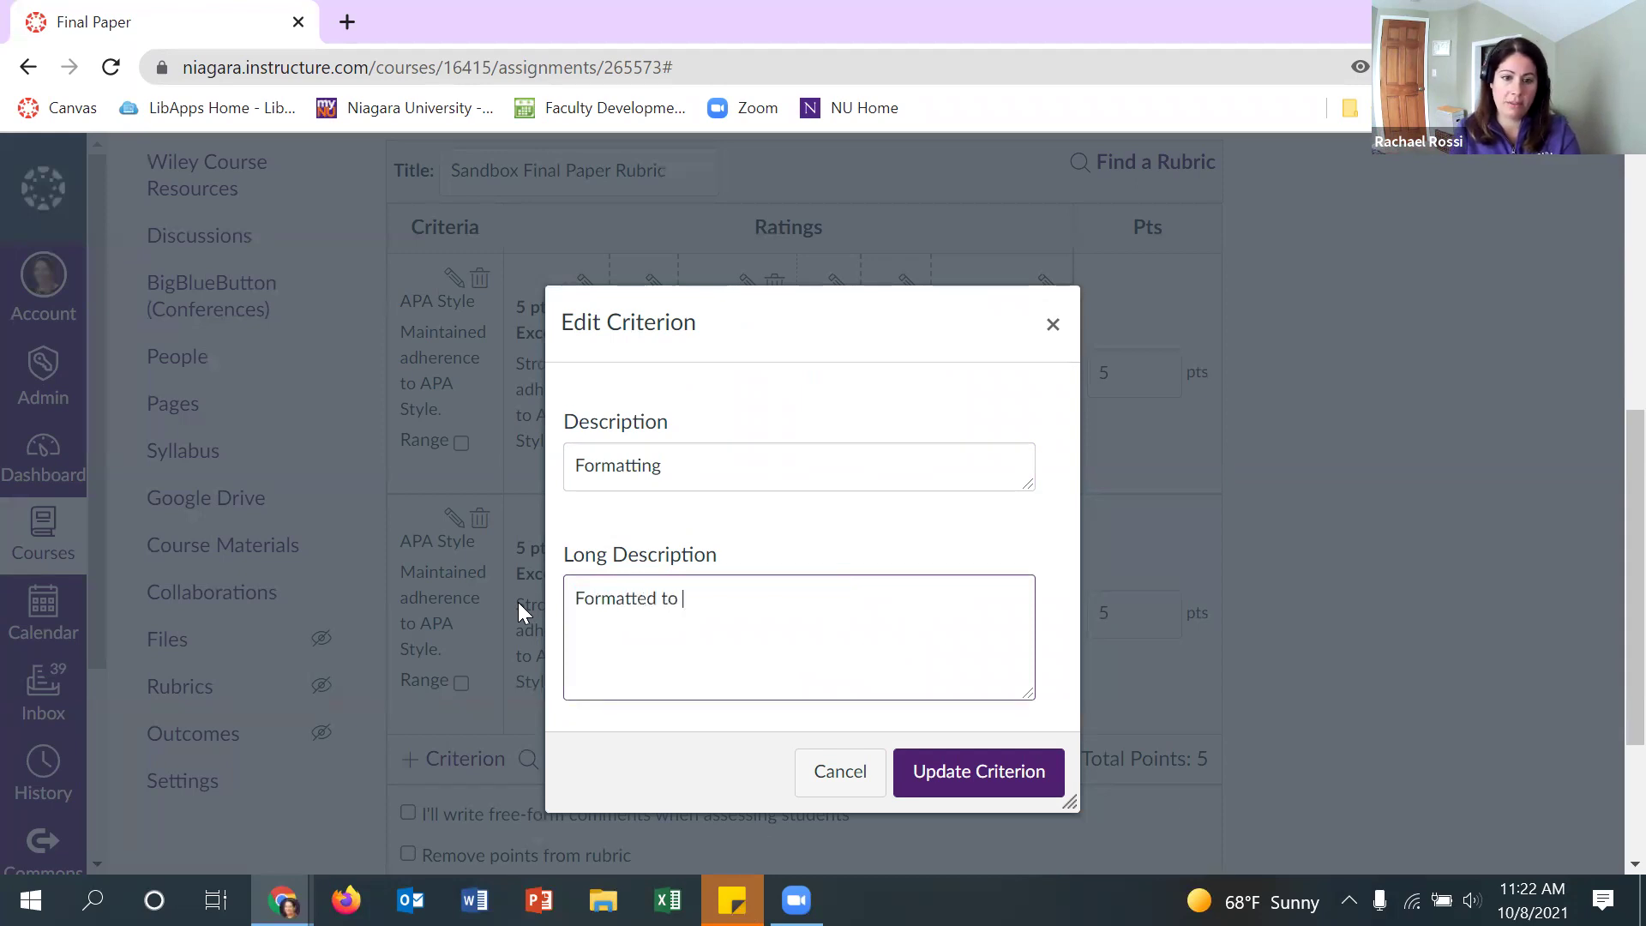
pyautogui.write('Assignment')
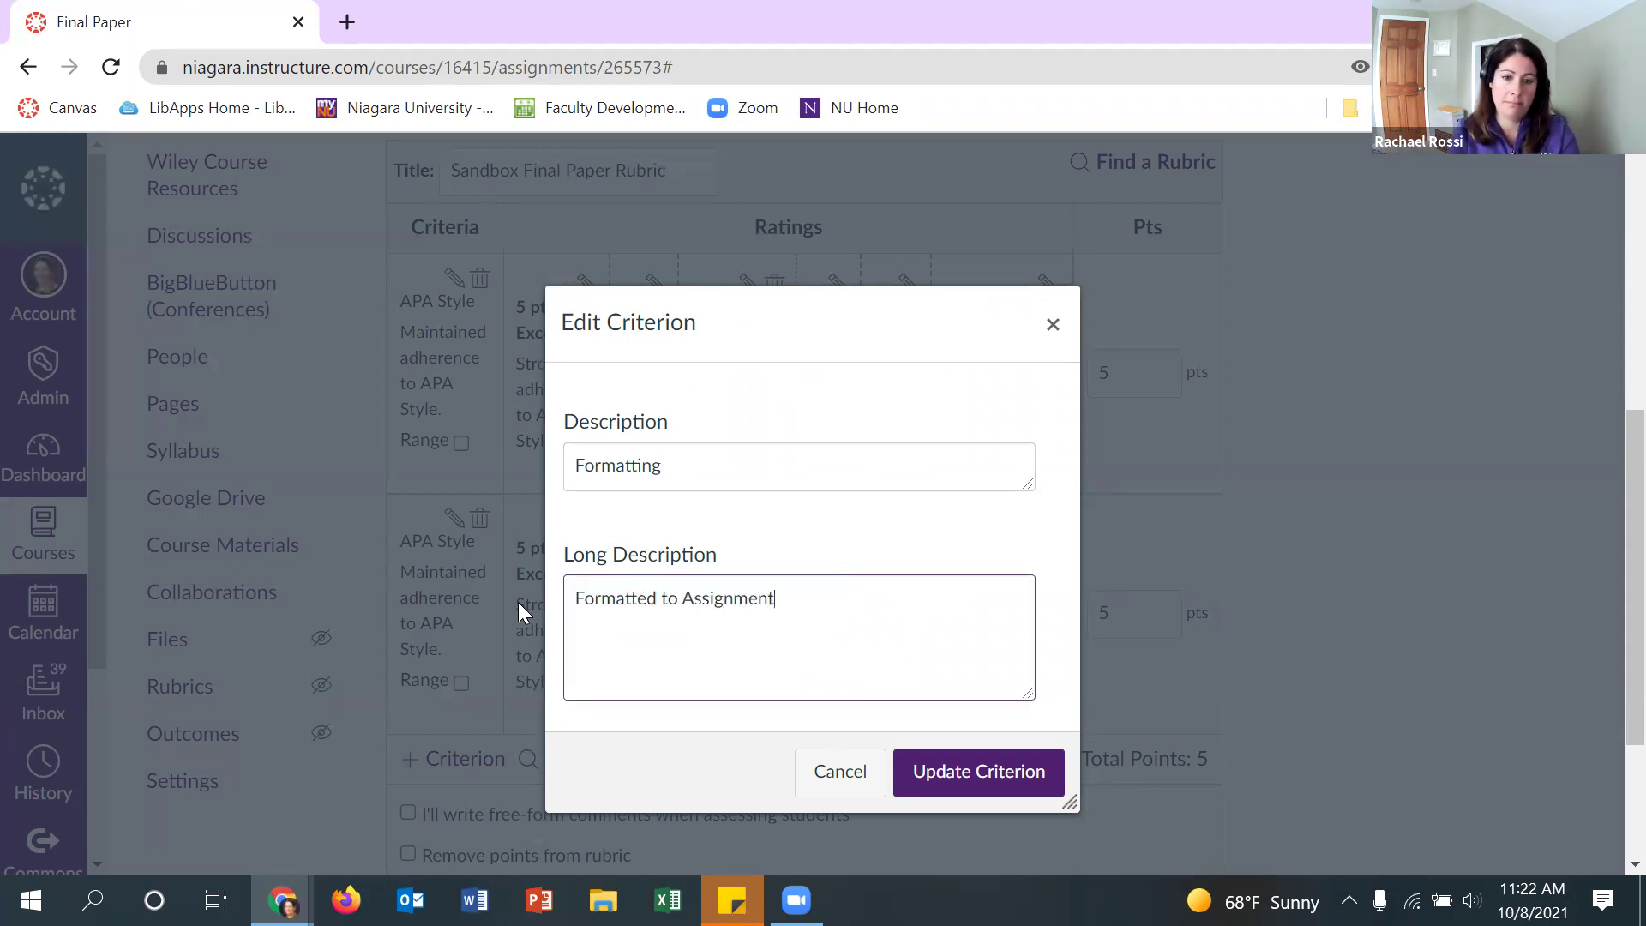
pyautogui.write(' directions.')
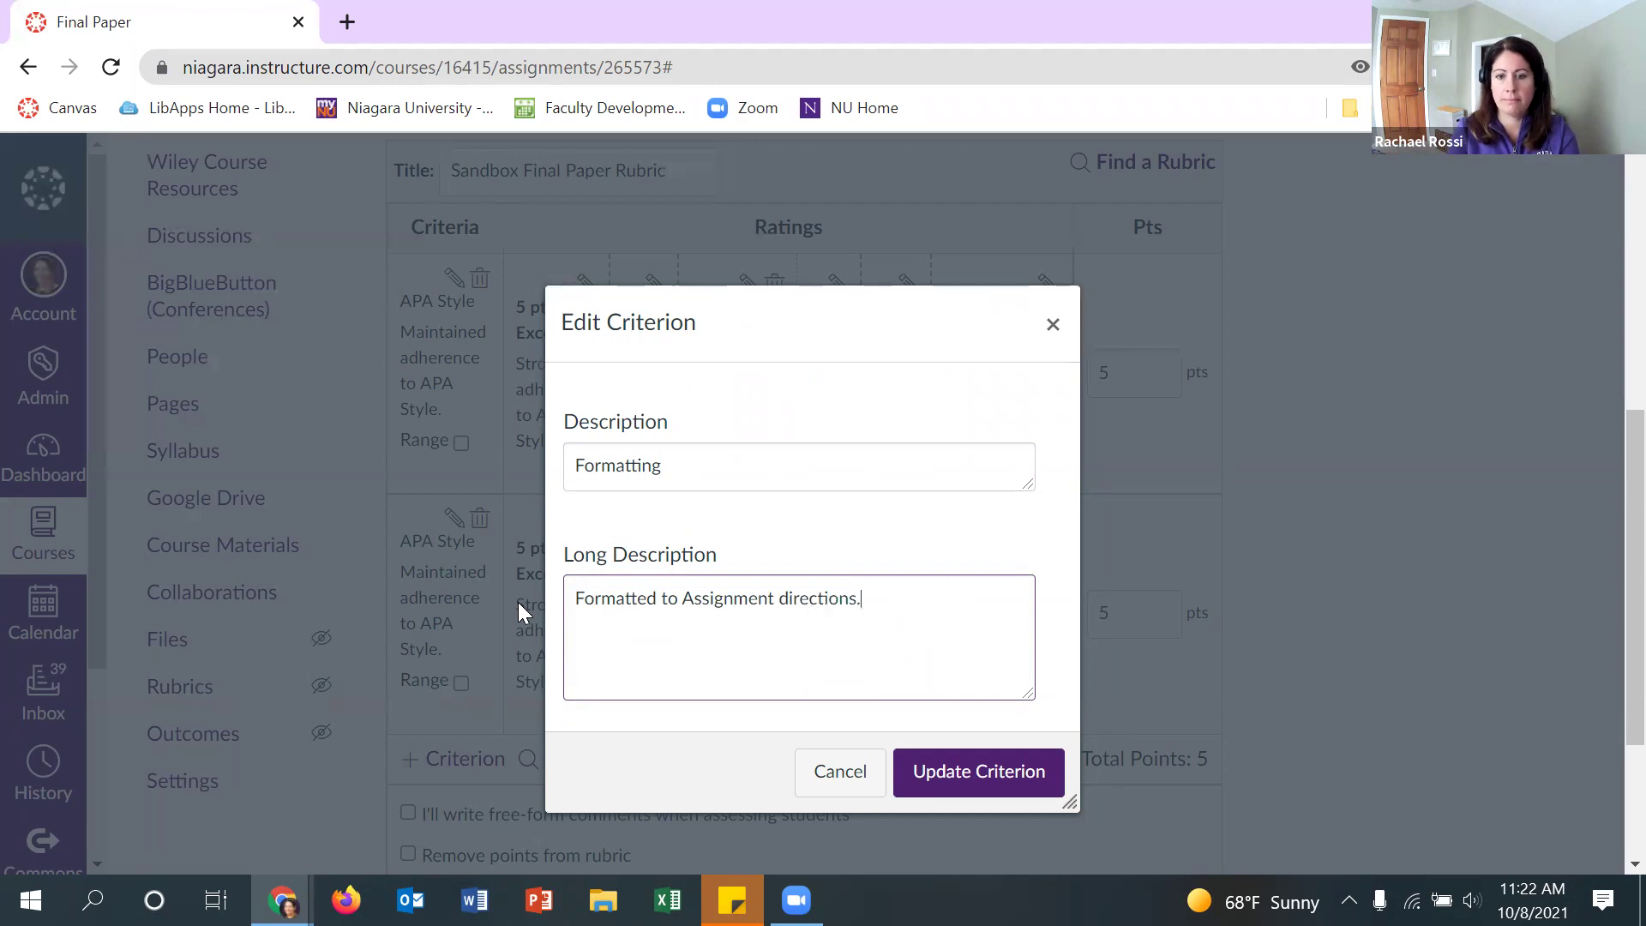
pyautogui.click(968, 776)
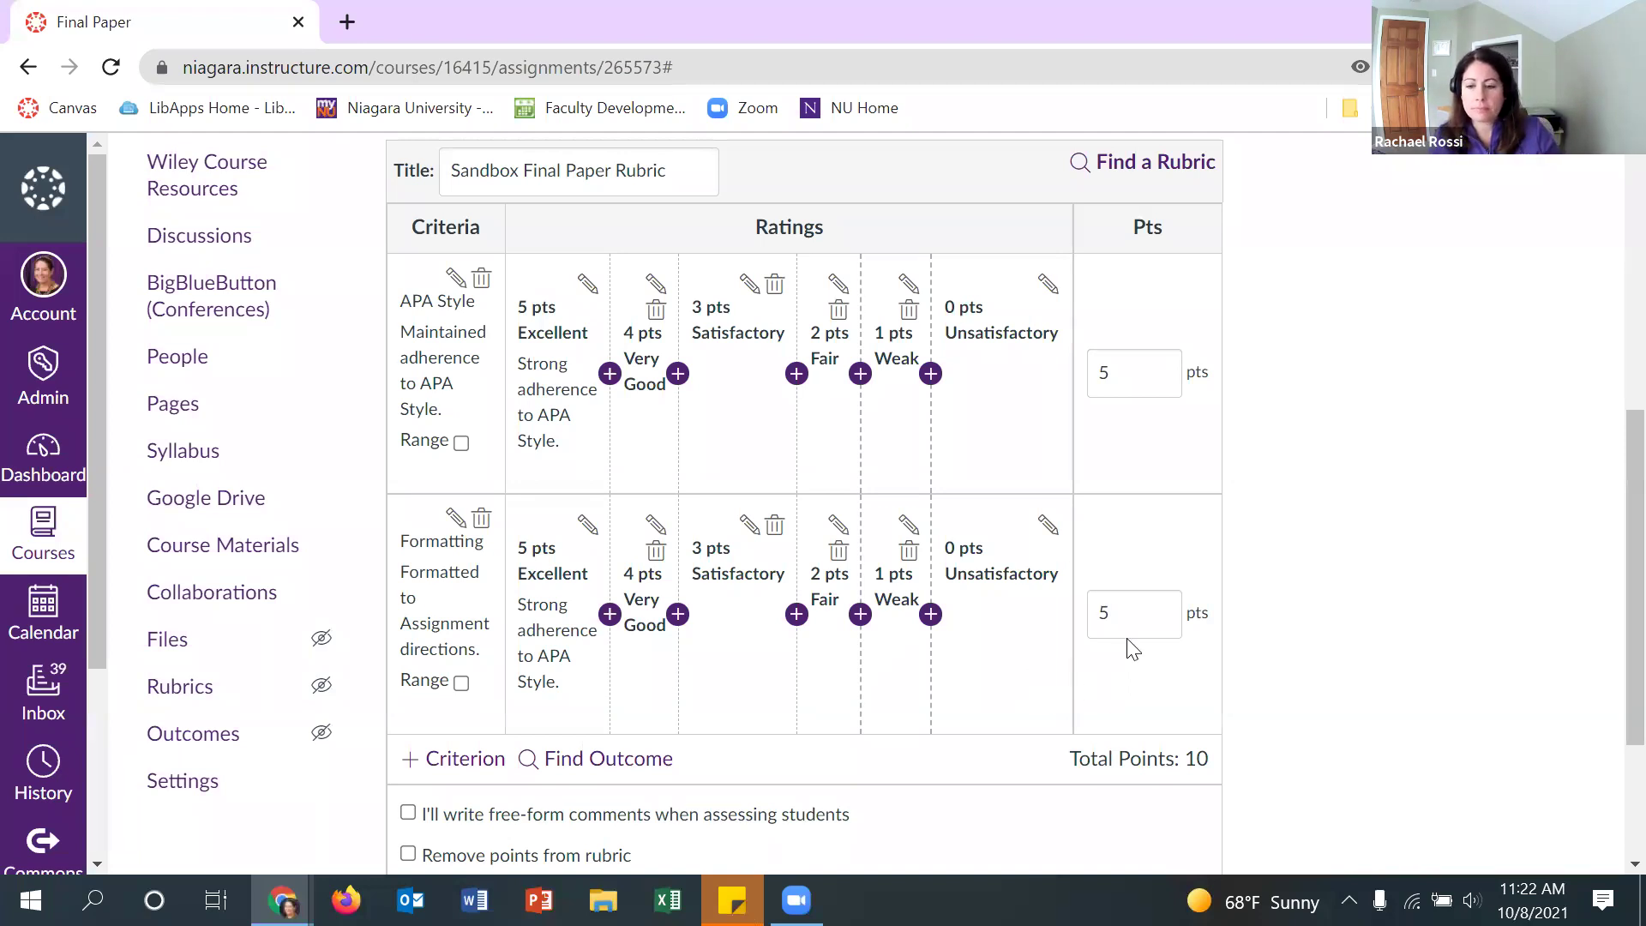
# Compare the rubric's total points with the points set for the Final Paper assignment
pyautogui.scroll(1, 1128, 644)
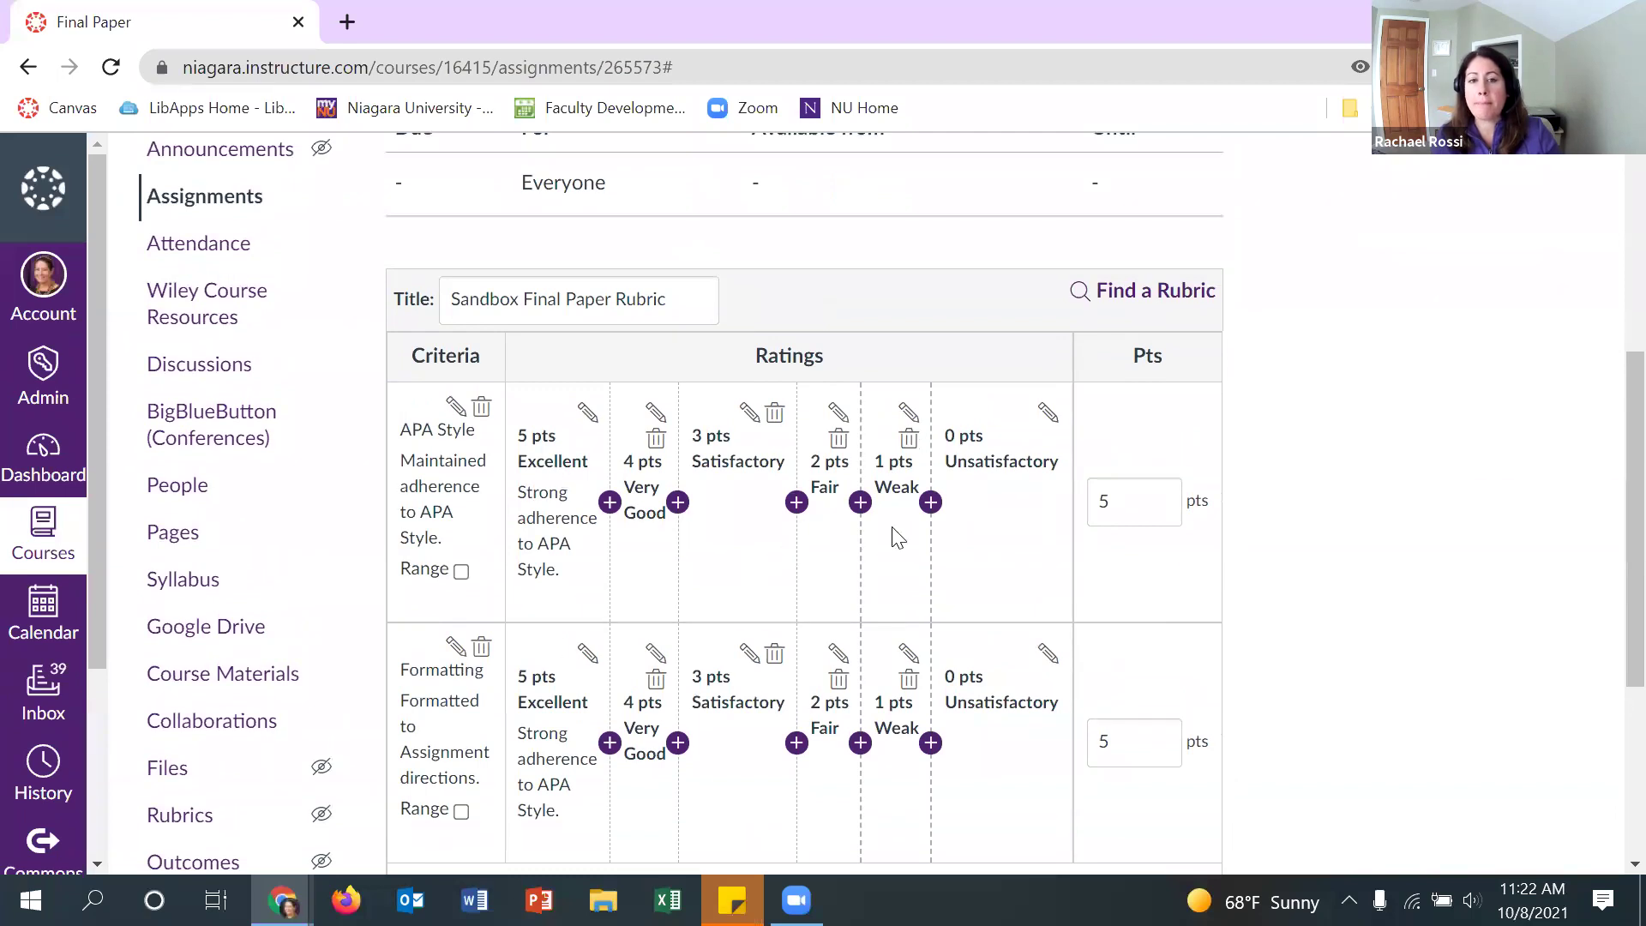
pyautogui.scroll(-2, 1176, 613)
pyautogui.scroll(5, 1198, 632)
pyautogui.scroll(3, 1205, 636)
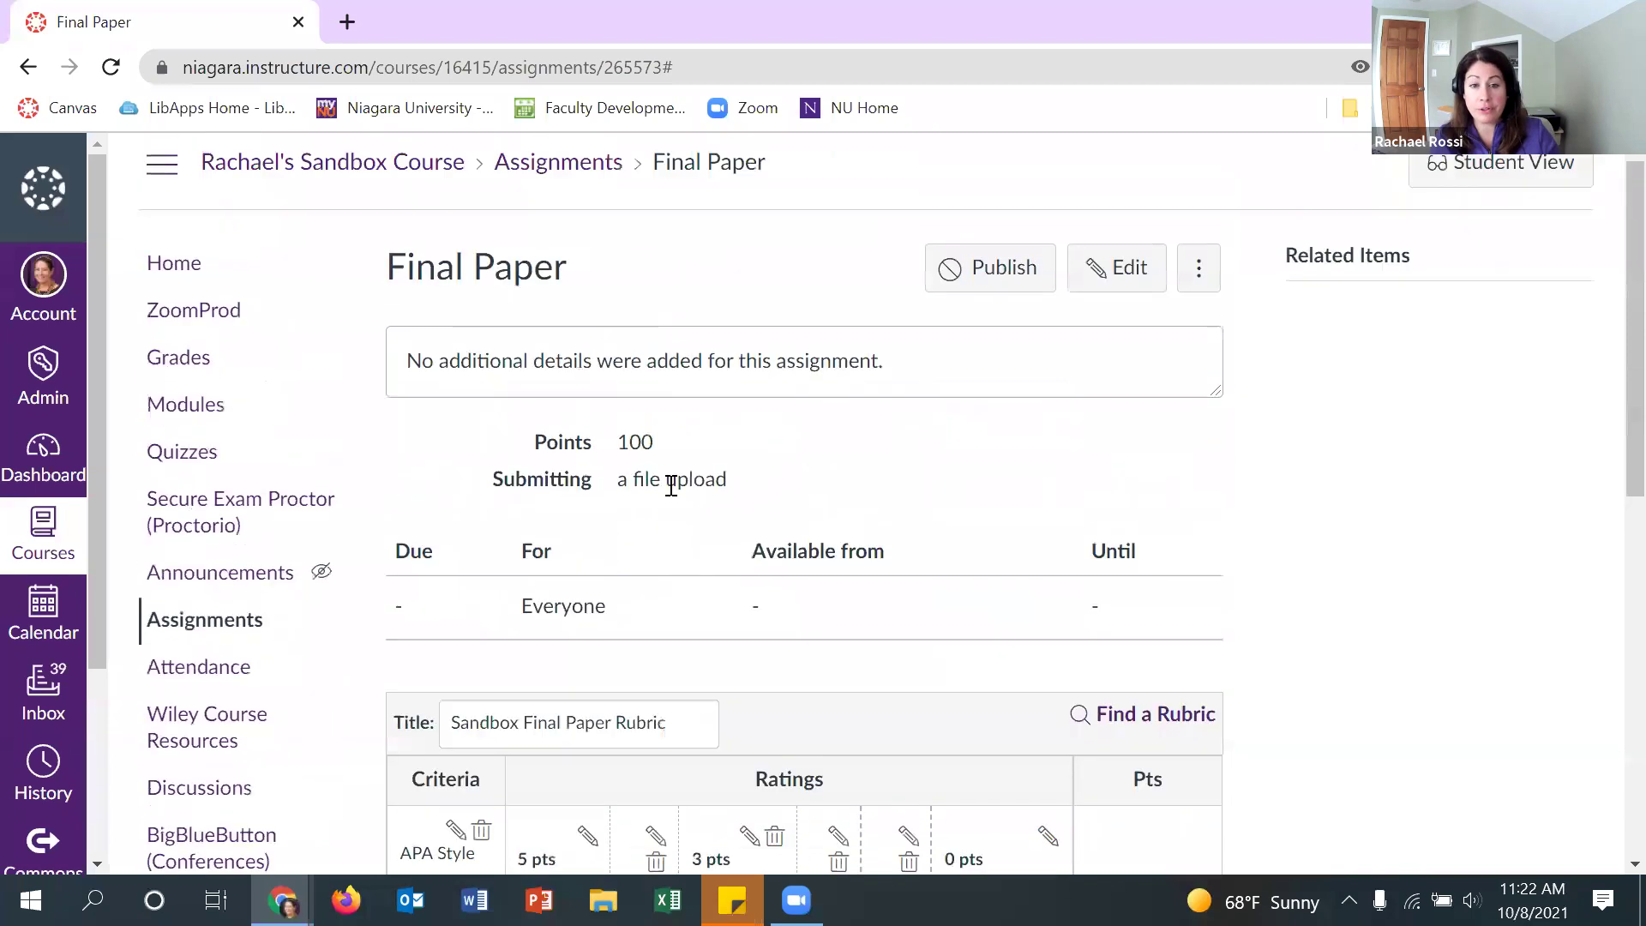
pyautogui.scroll(-5, 1139, 478)
pyautogui.scroll(-3, 1183, 558)
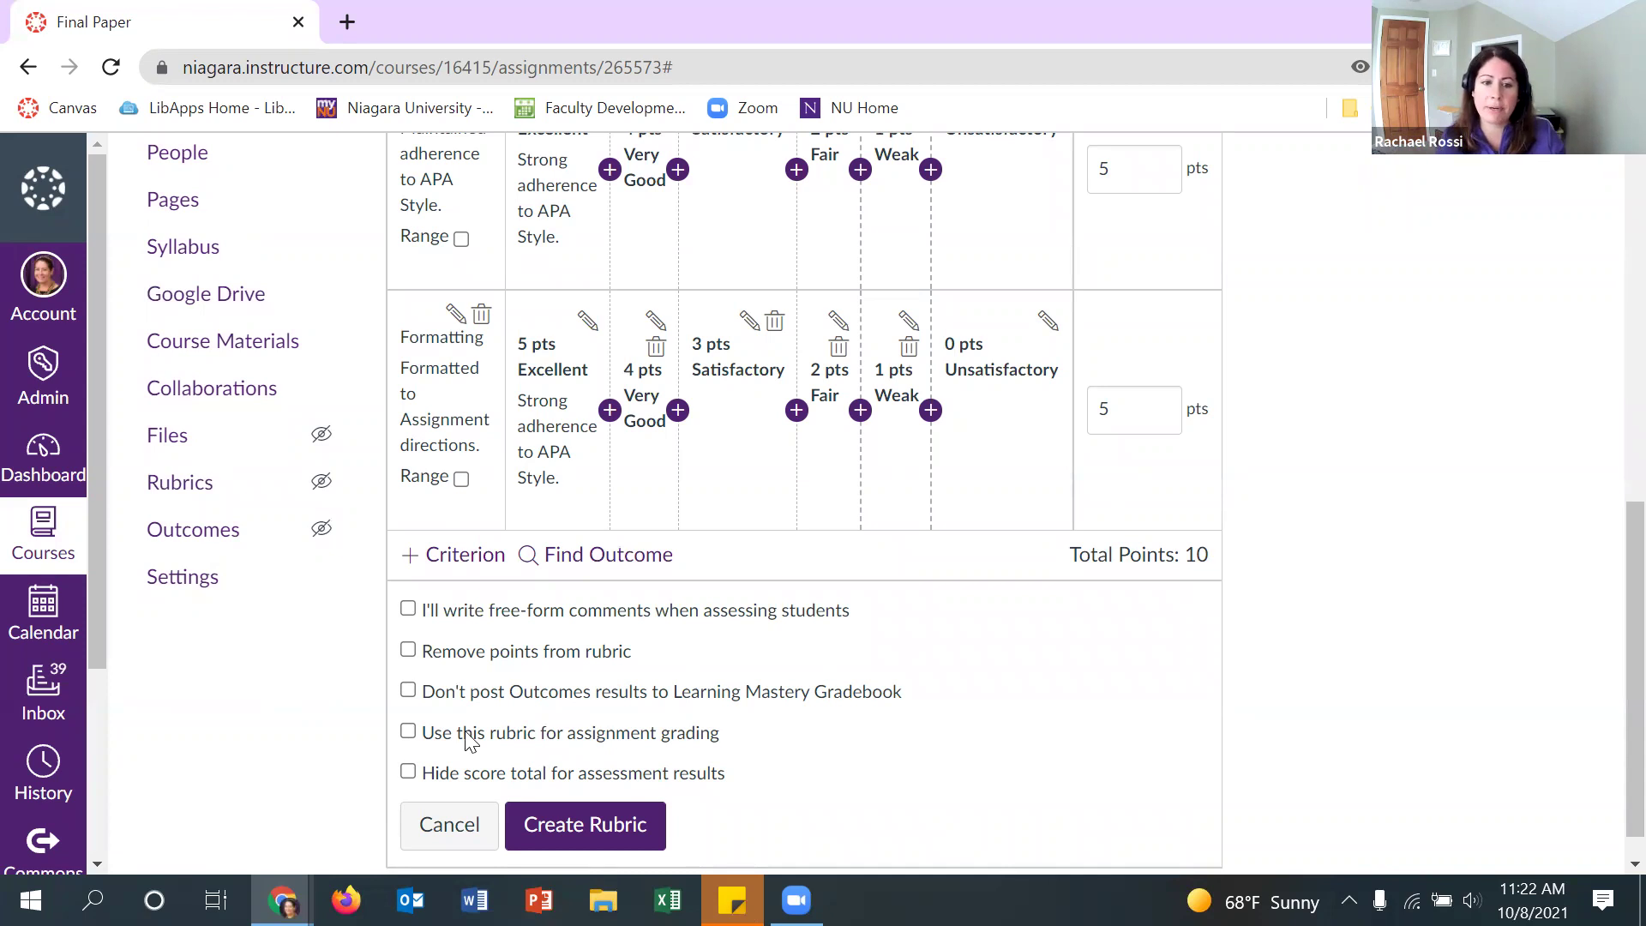
# Try the two-criterion rubric without points and with free-form comments, switching each option off again
pyautogui.click(409, 652)
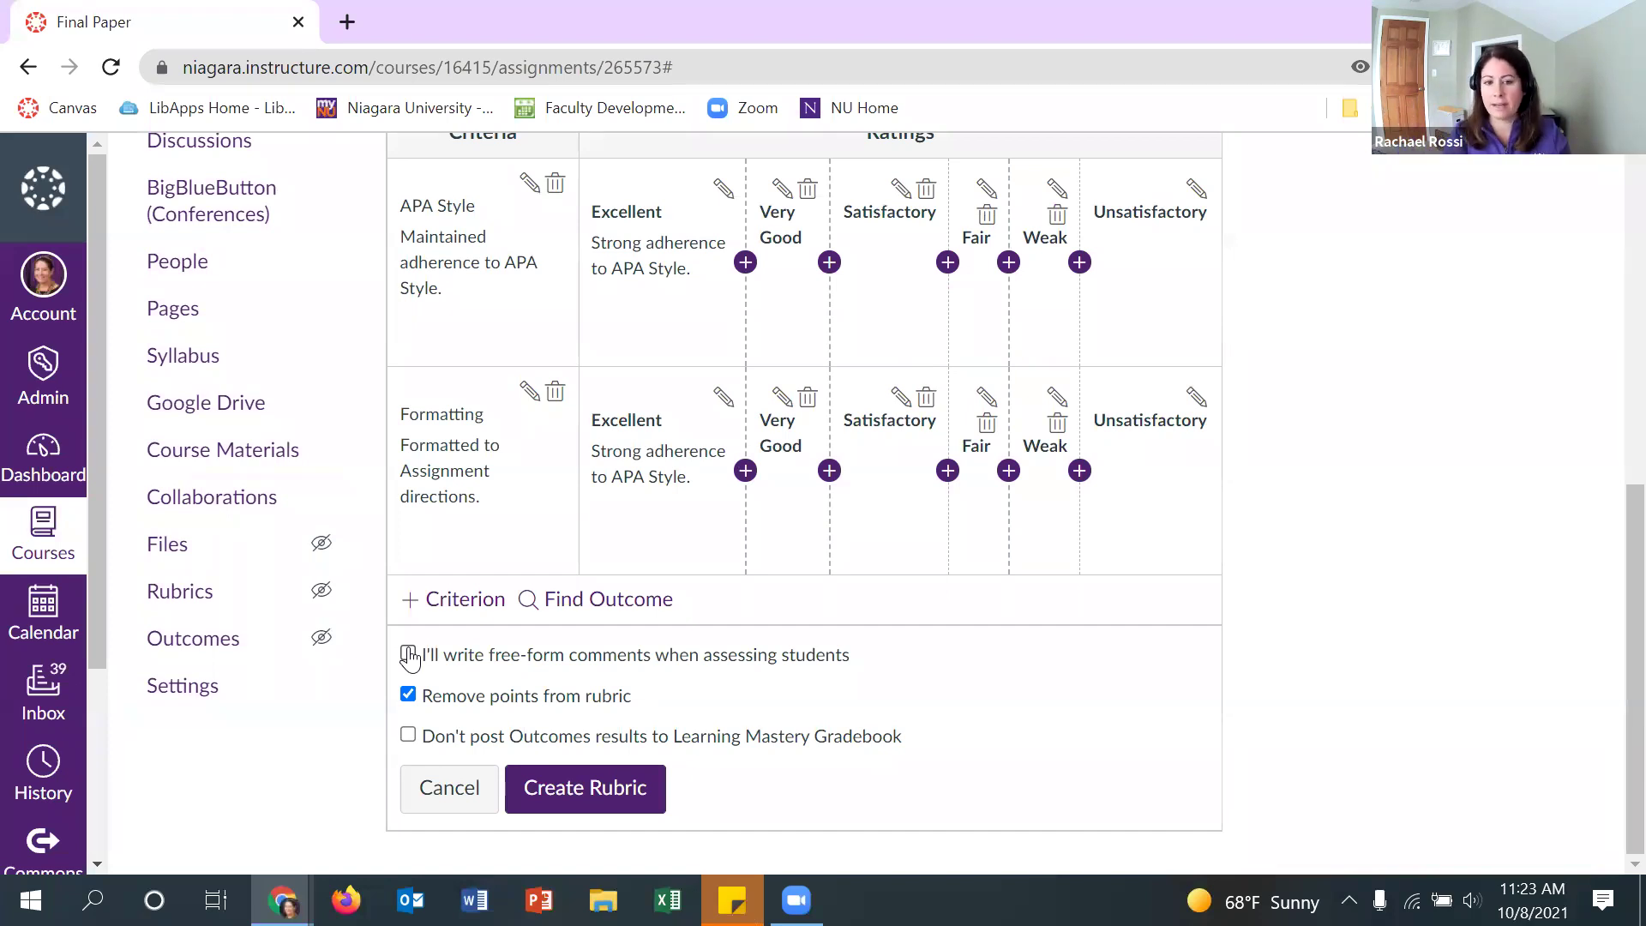
pyautogui.click(408, 694)
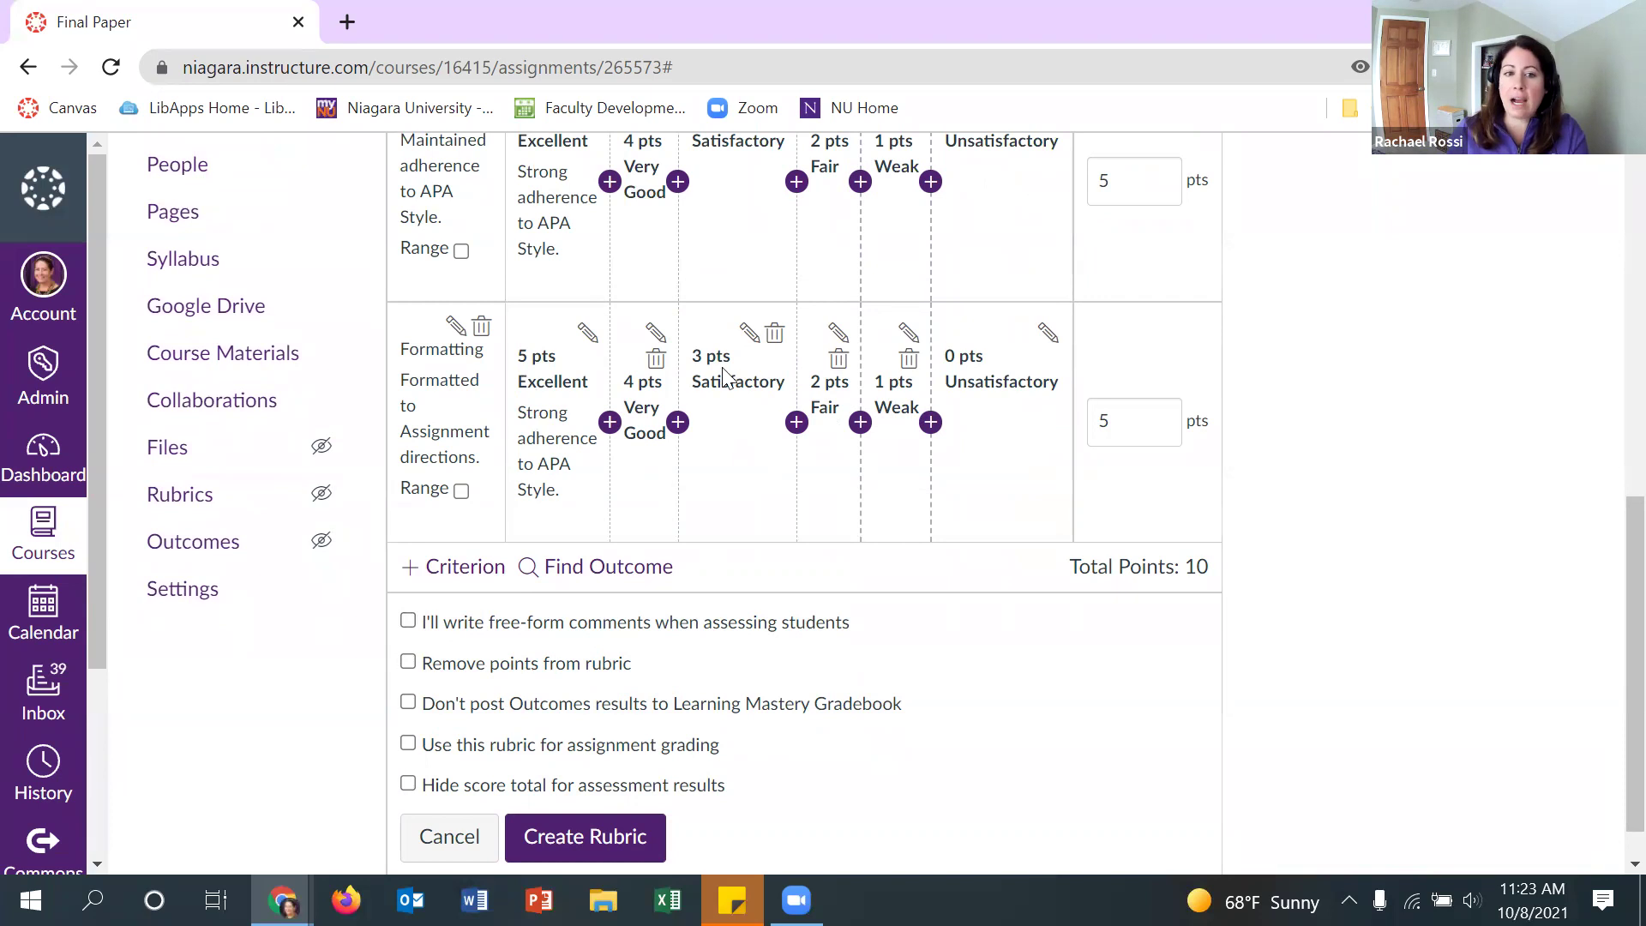
pyautogui.scroll(2, 514, 481)
pyautogui.scroll(1, 460, 455)
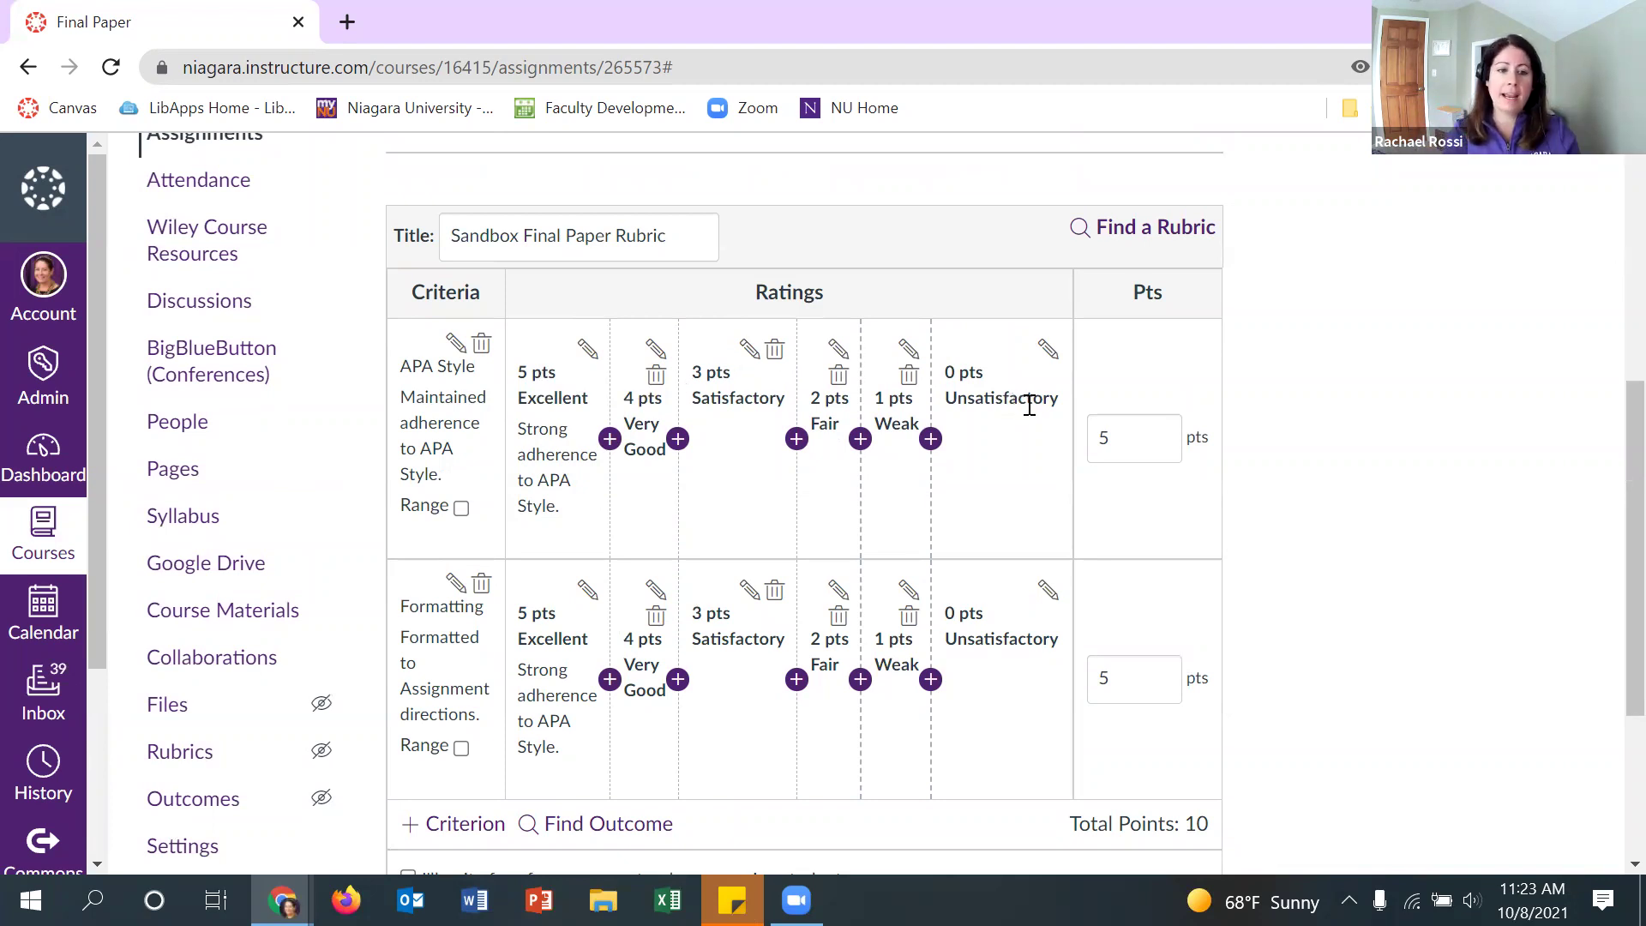
pyautogui.scroll(-1, 695, 525)
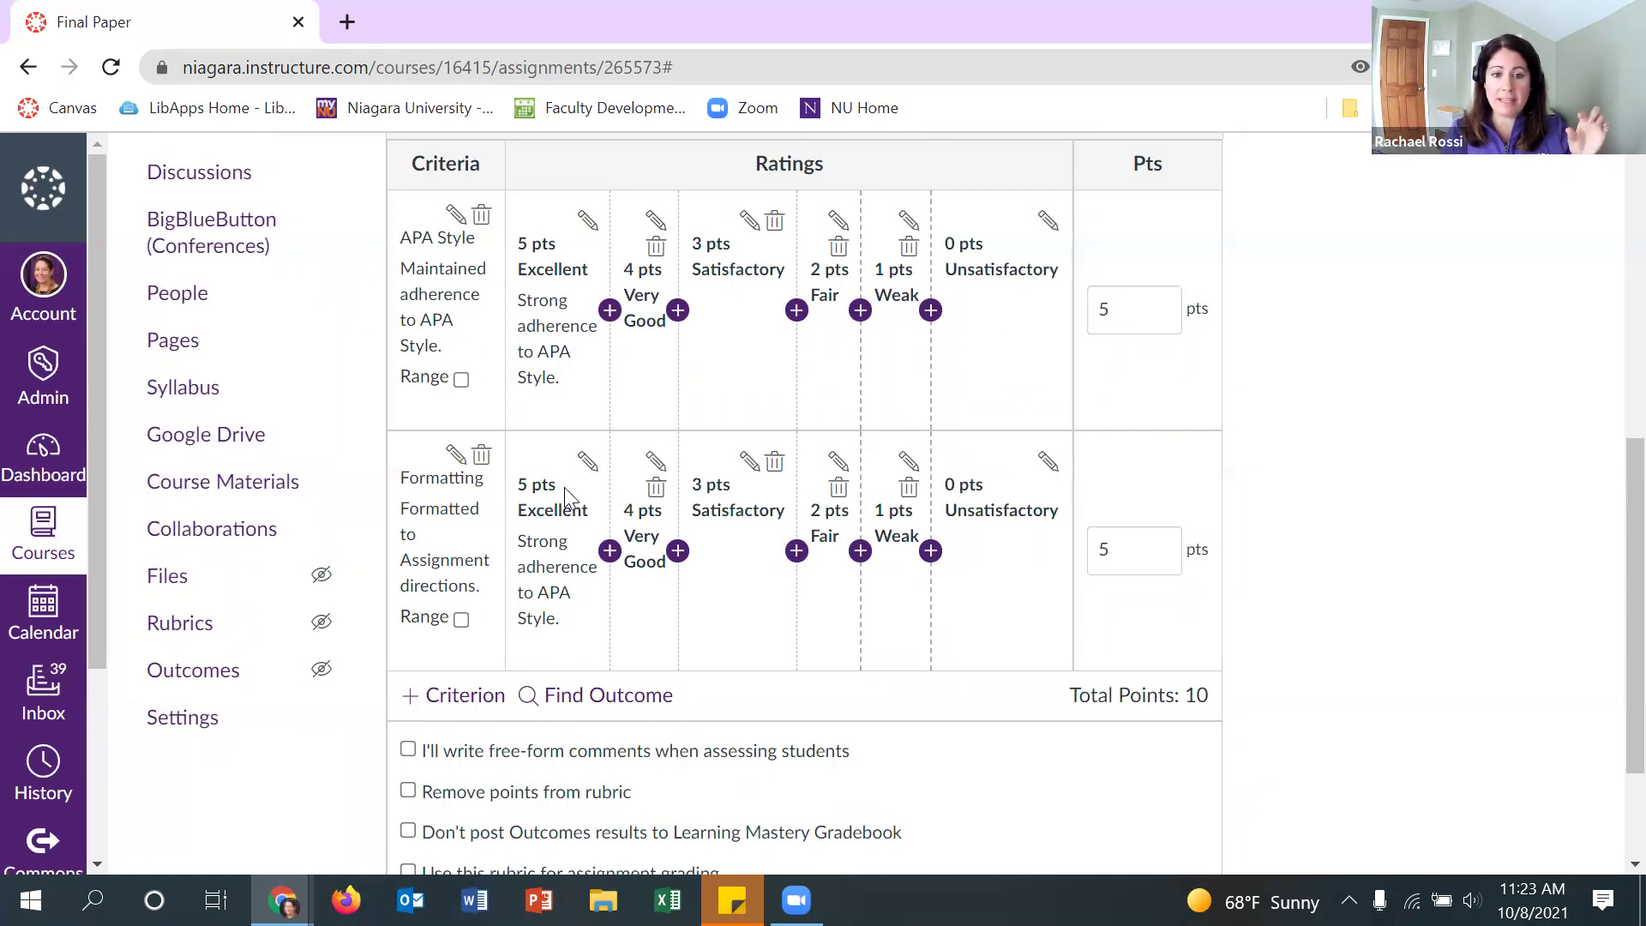
pyautogui.click(410, 746)
pyautogui.scroll(1, 815, 487)
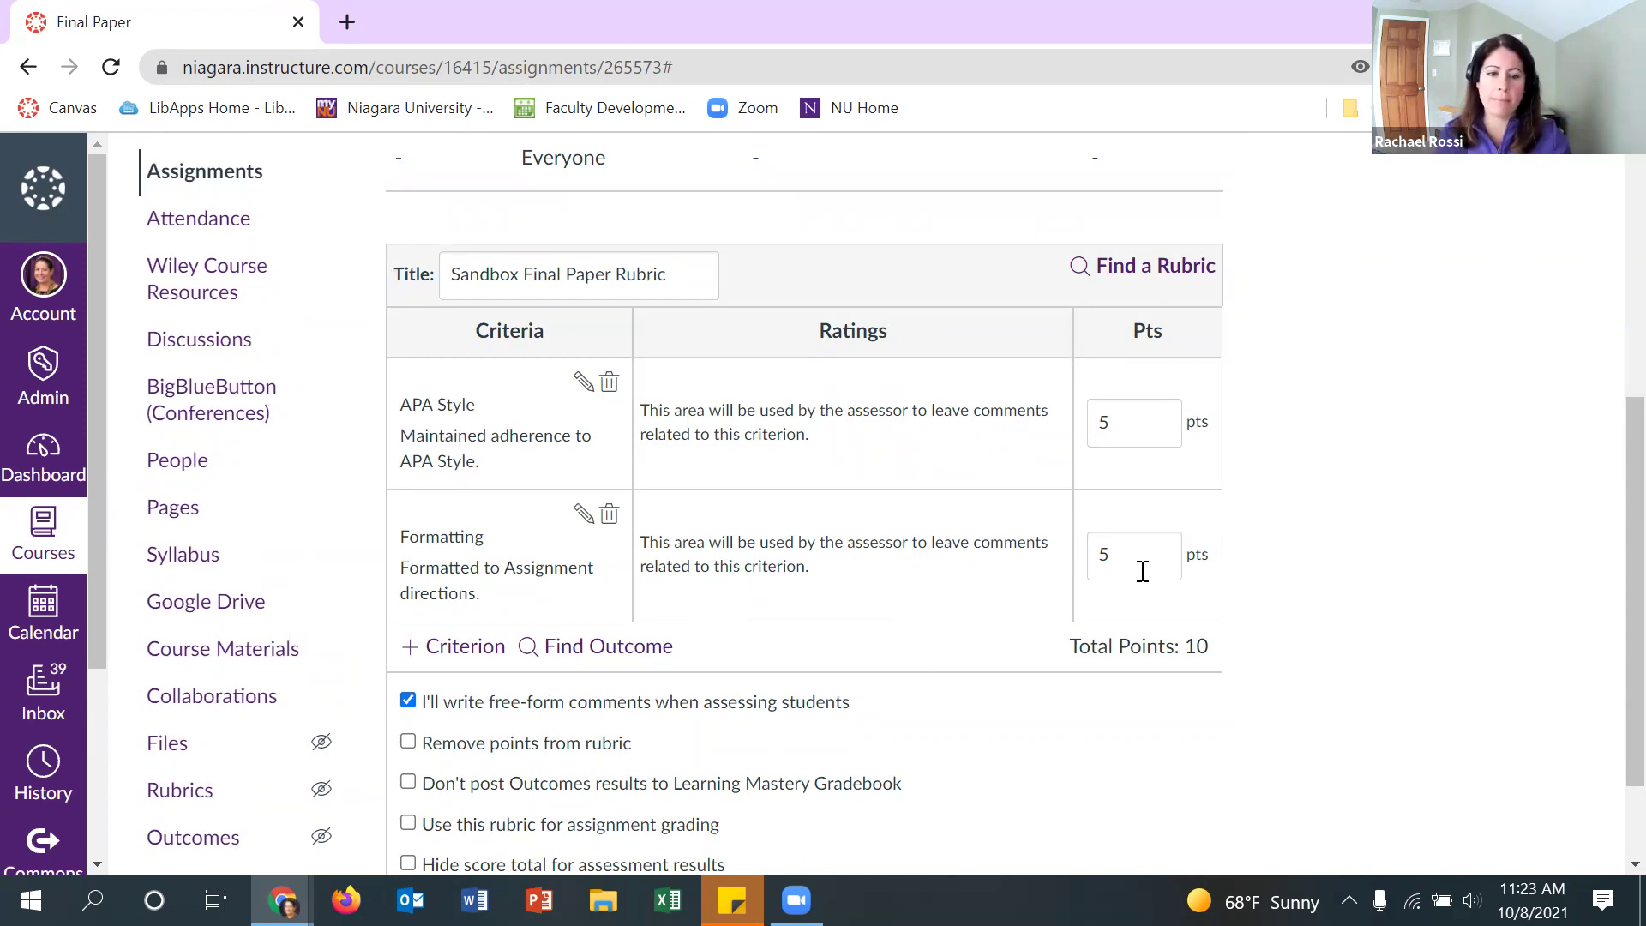
pyautogui.click(408, 706)
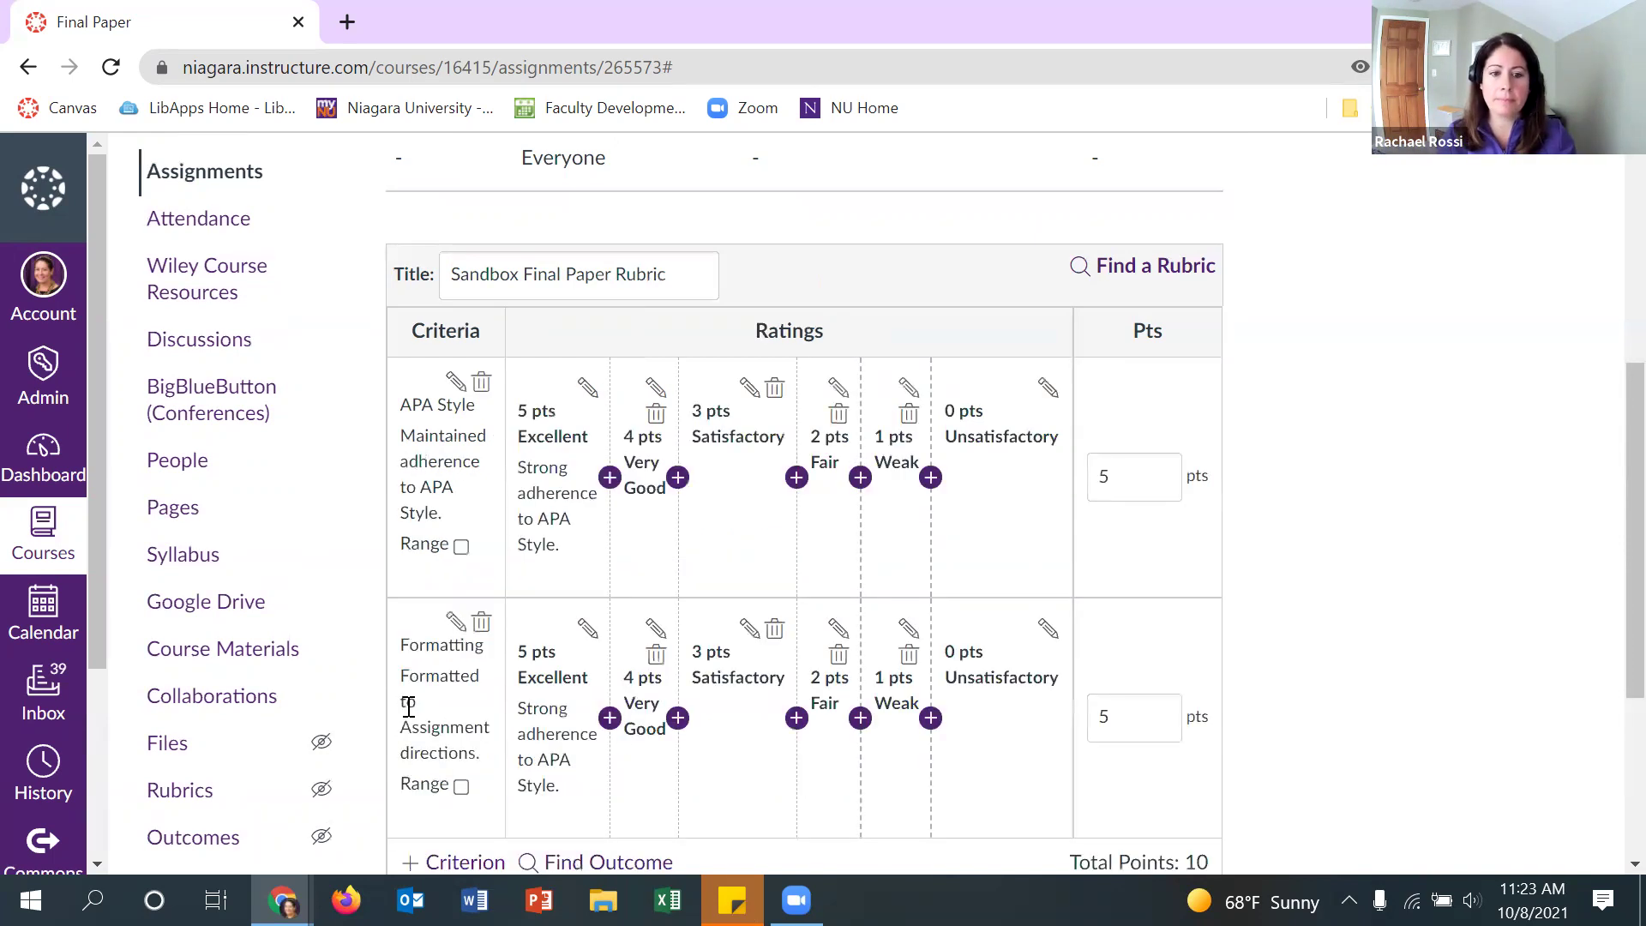
# Look through the Constructivist Practice outcome among the available outcomes, and close it without importing
pyautogui.scroll(-4, 525, 665)
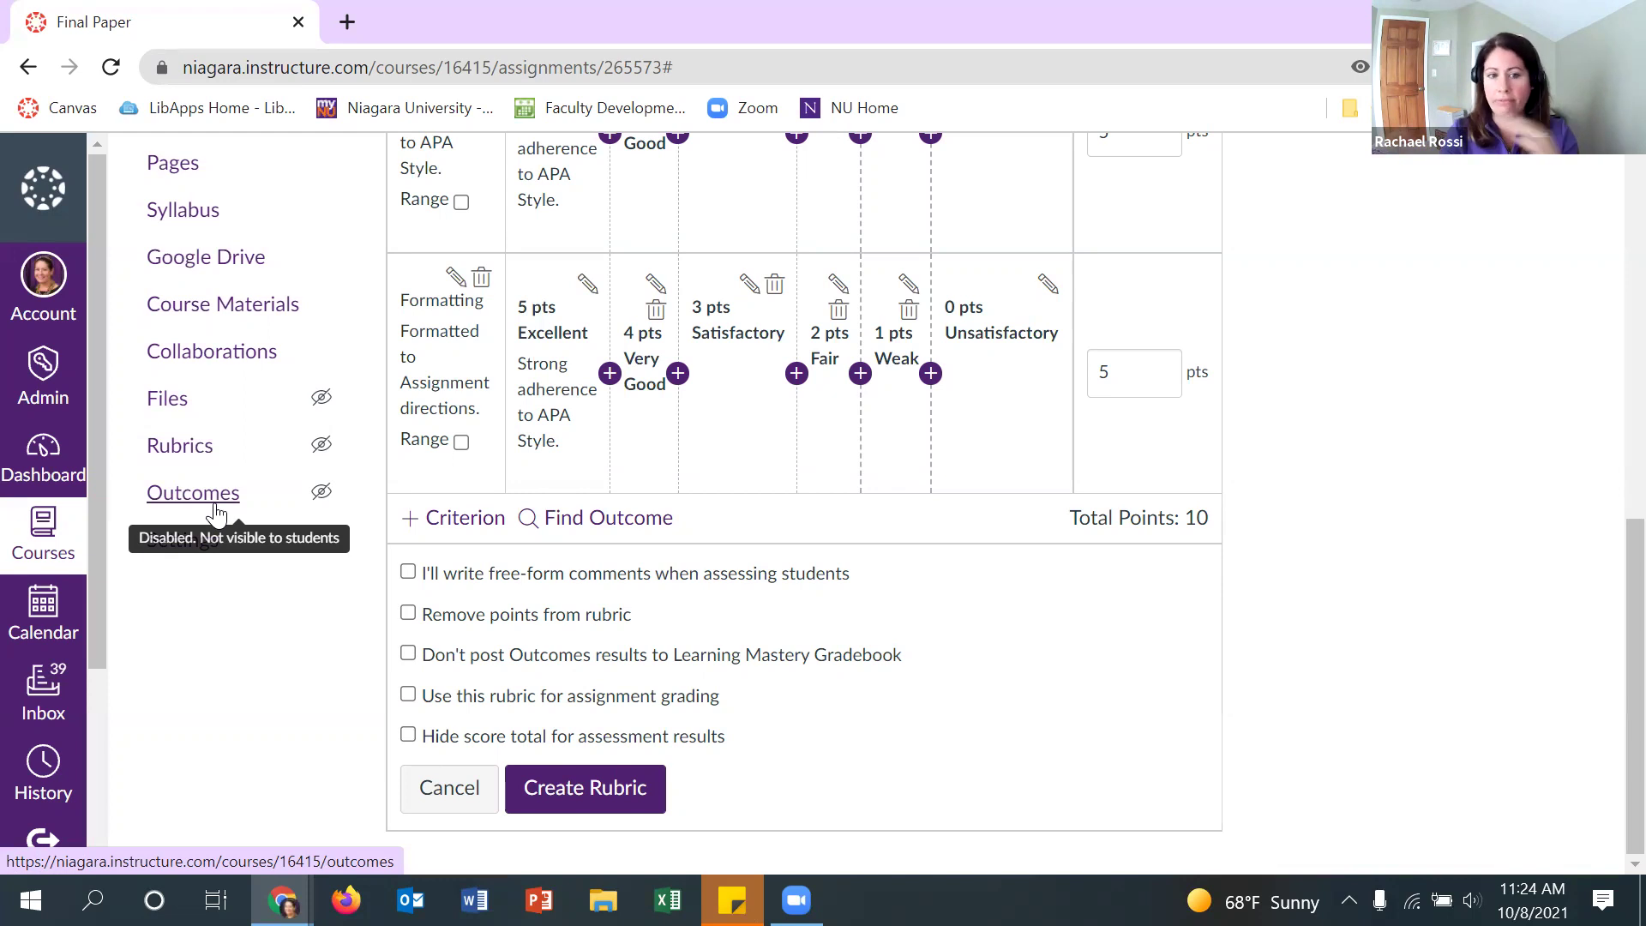
pyautogui.click(589, 524)
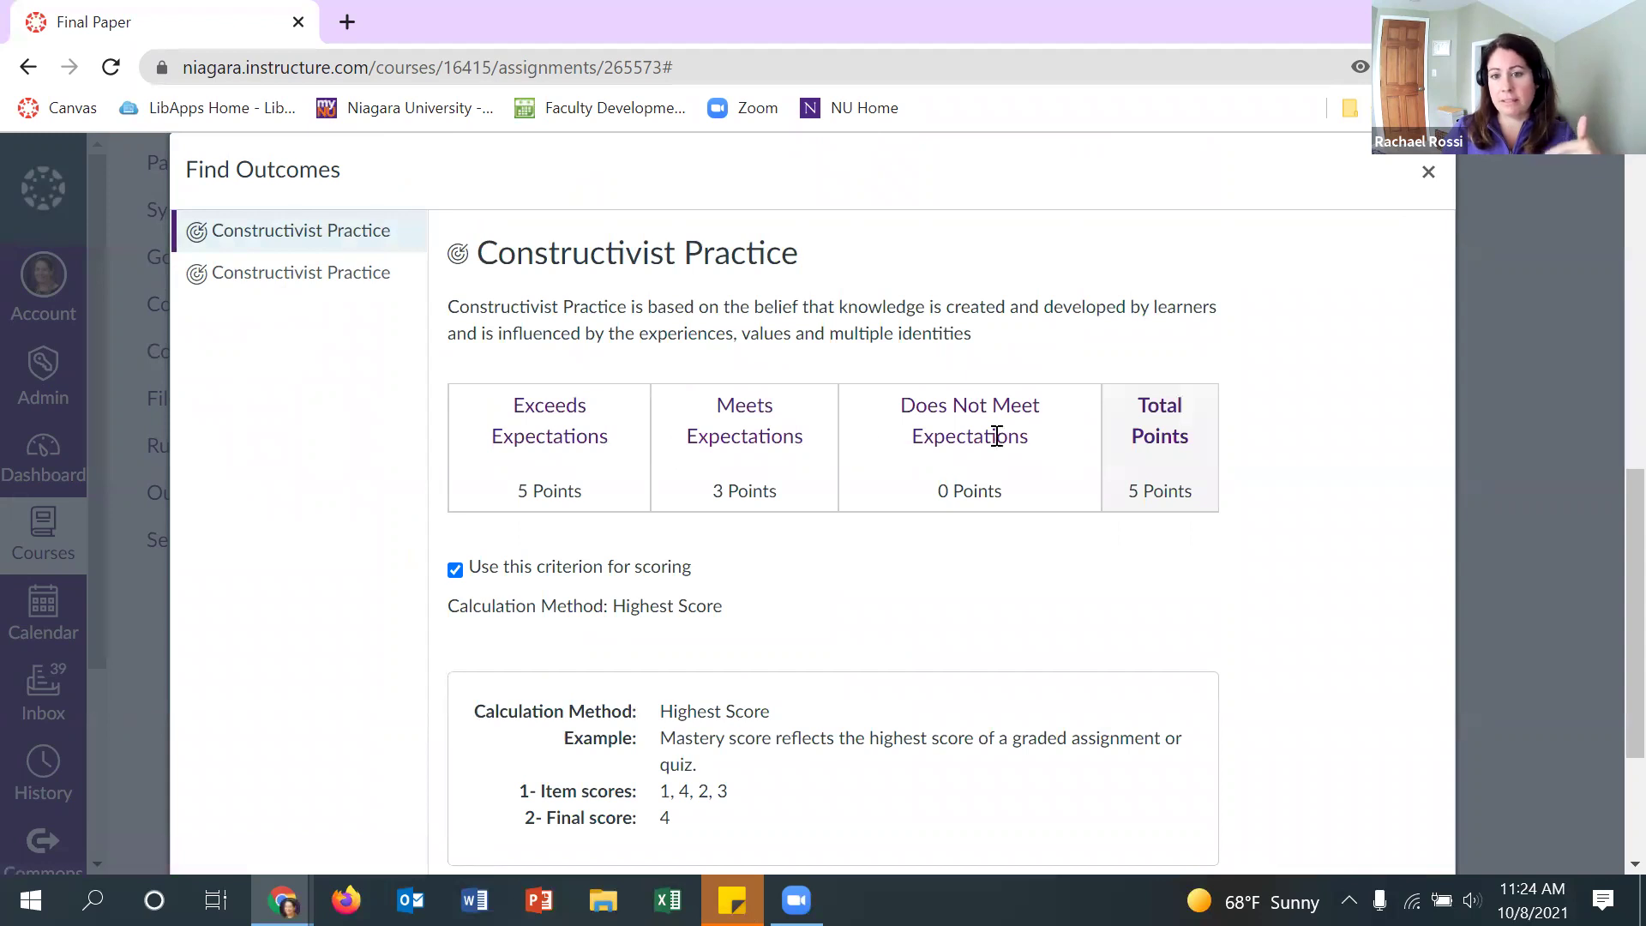
pyautogui.scroll(-2, 998, 527)
pyautogui.scroll(-1, 997, 531)
pyautogui.scroll(3, 997, 531)
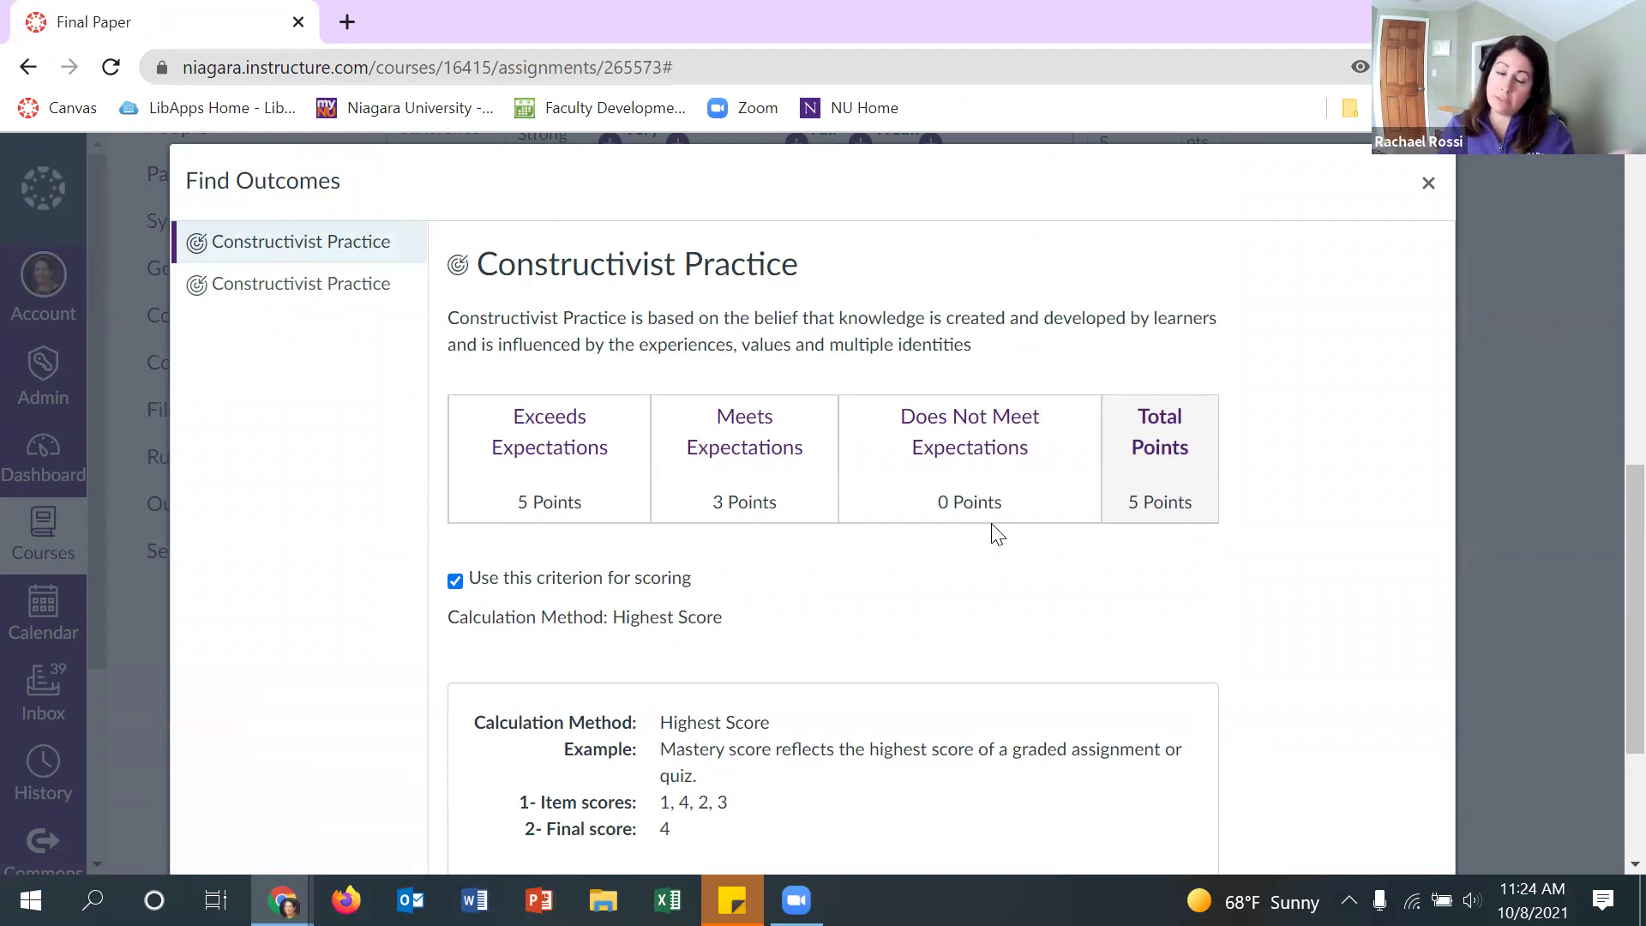
pyautogui.click(1428, 183)
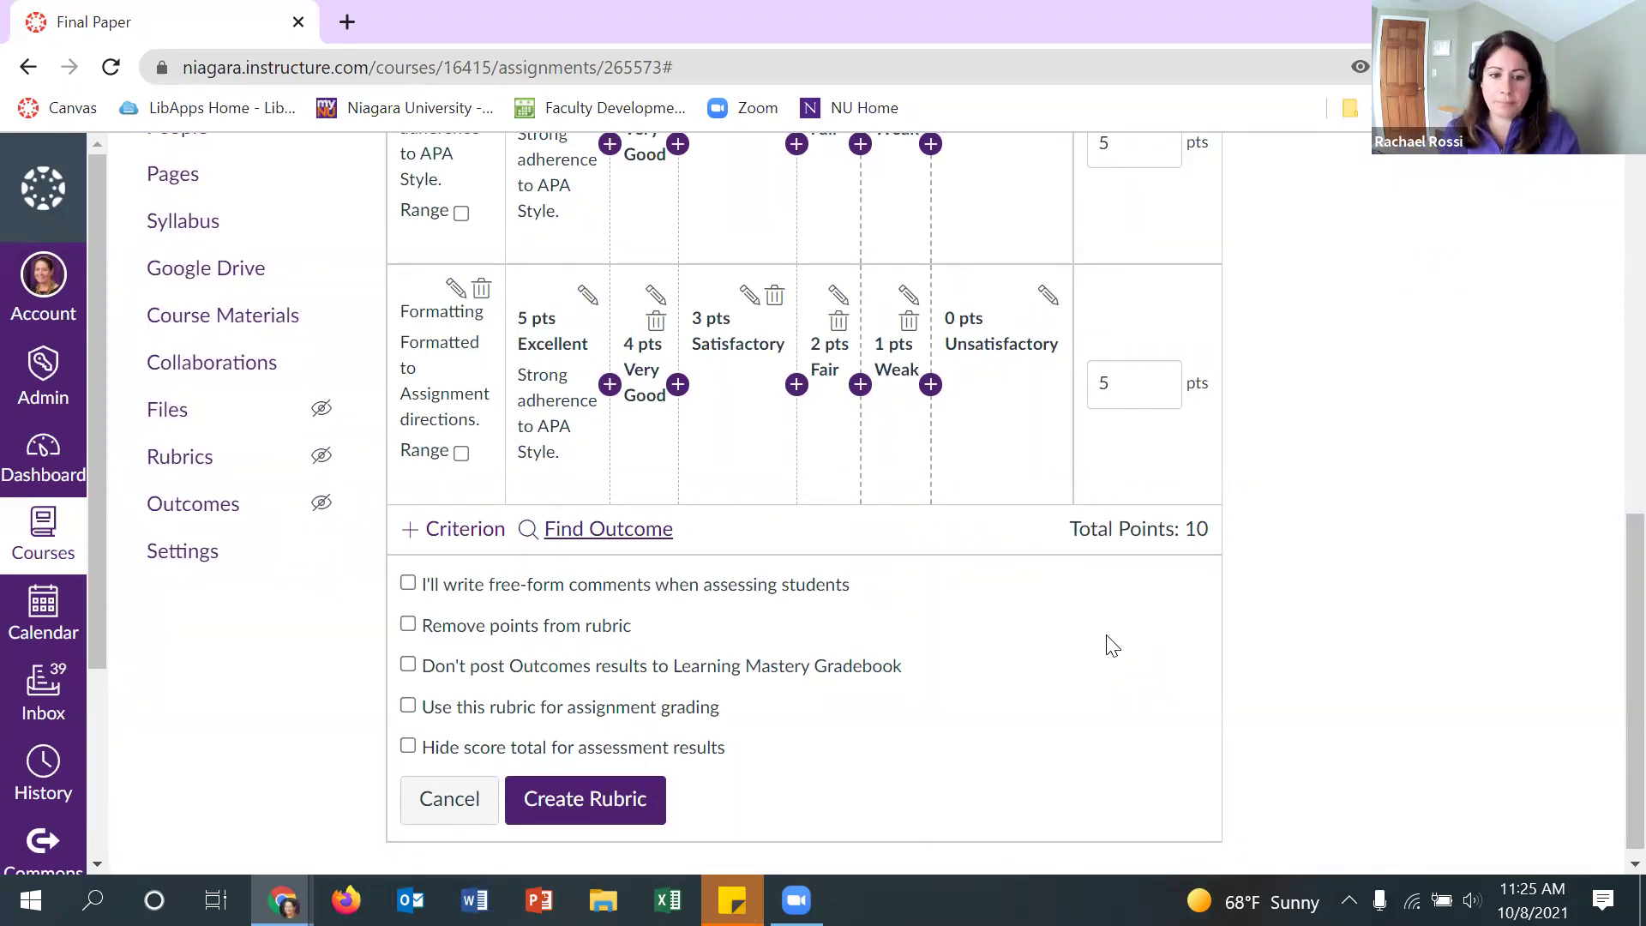
# Remove points from the Sandbox Final Paper Rubric and create the rubric
pyautogui.click(409, 625)
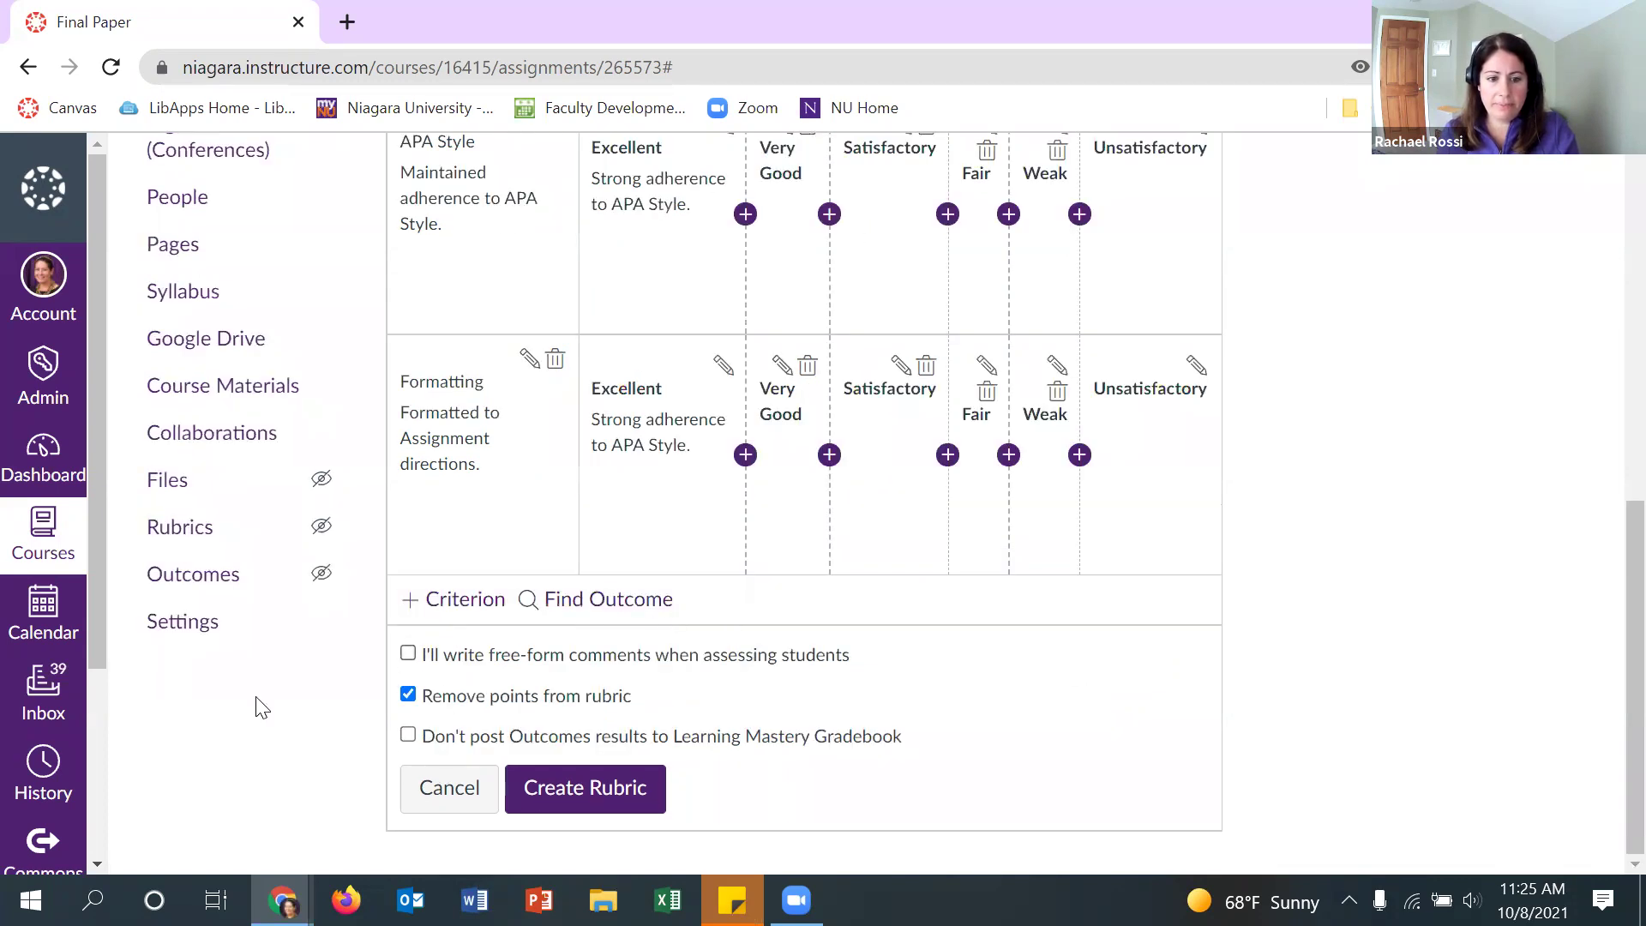
pyautogui.click(408, 694)
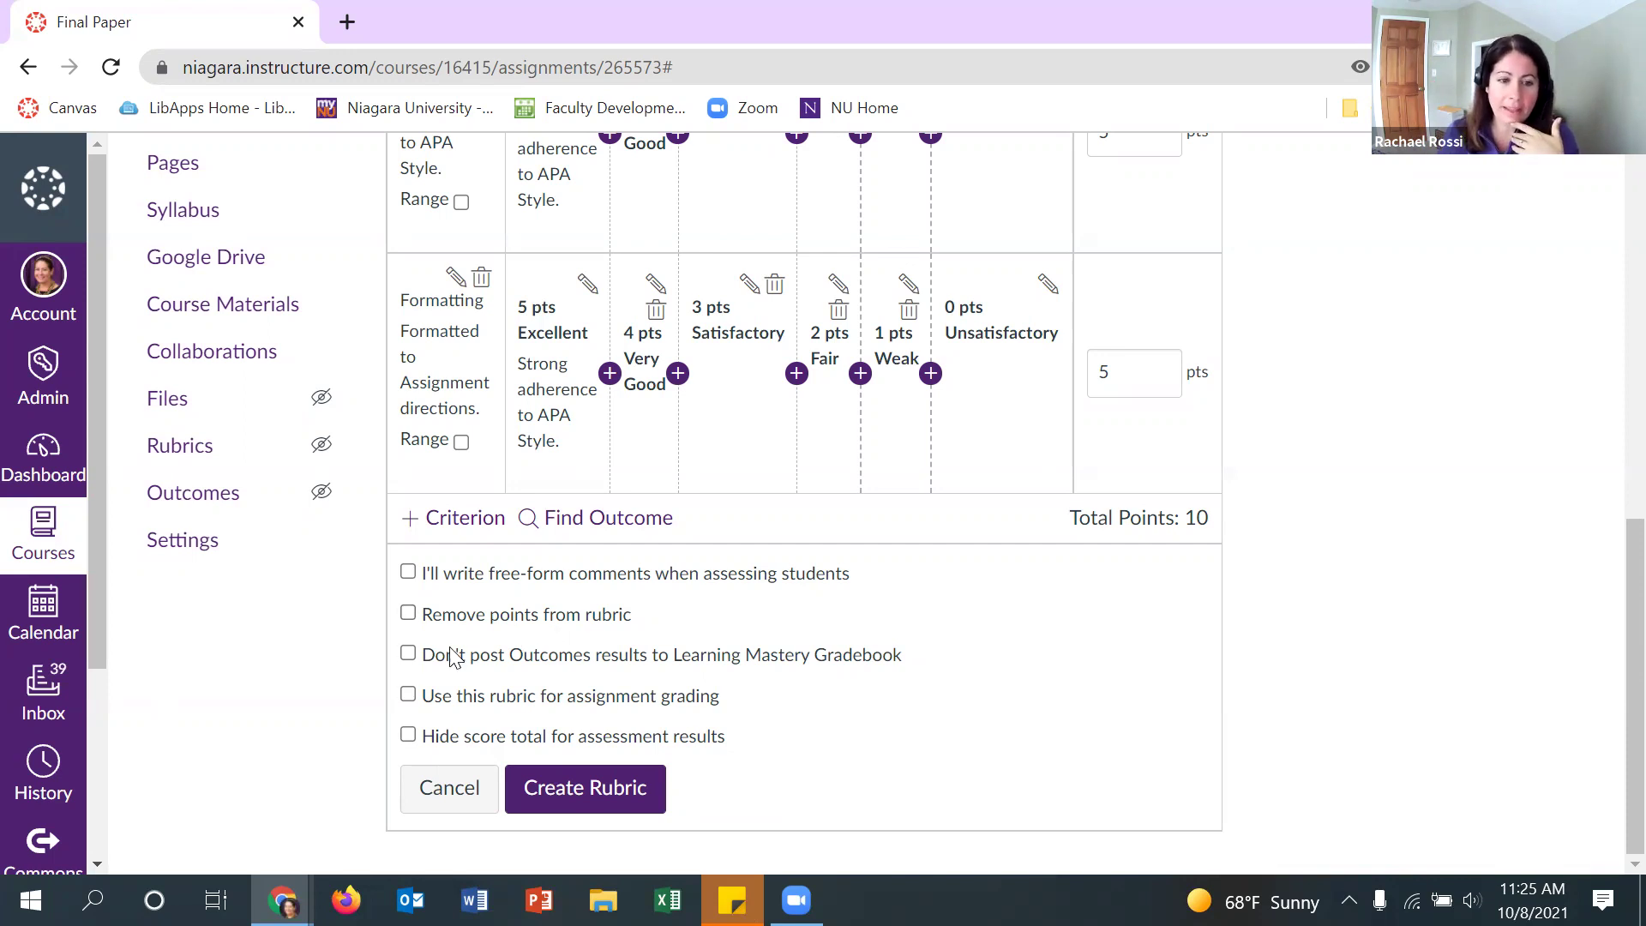
pyautogui.click(441, 617)
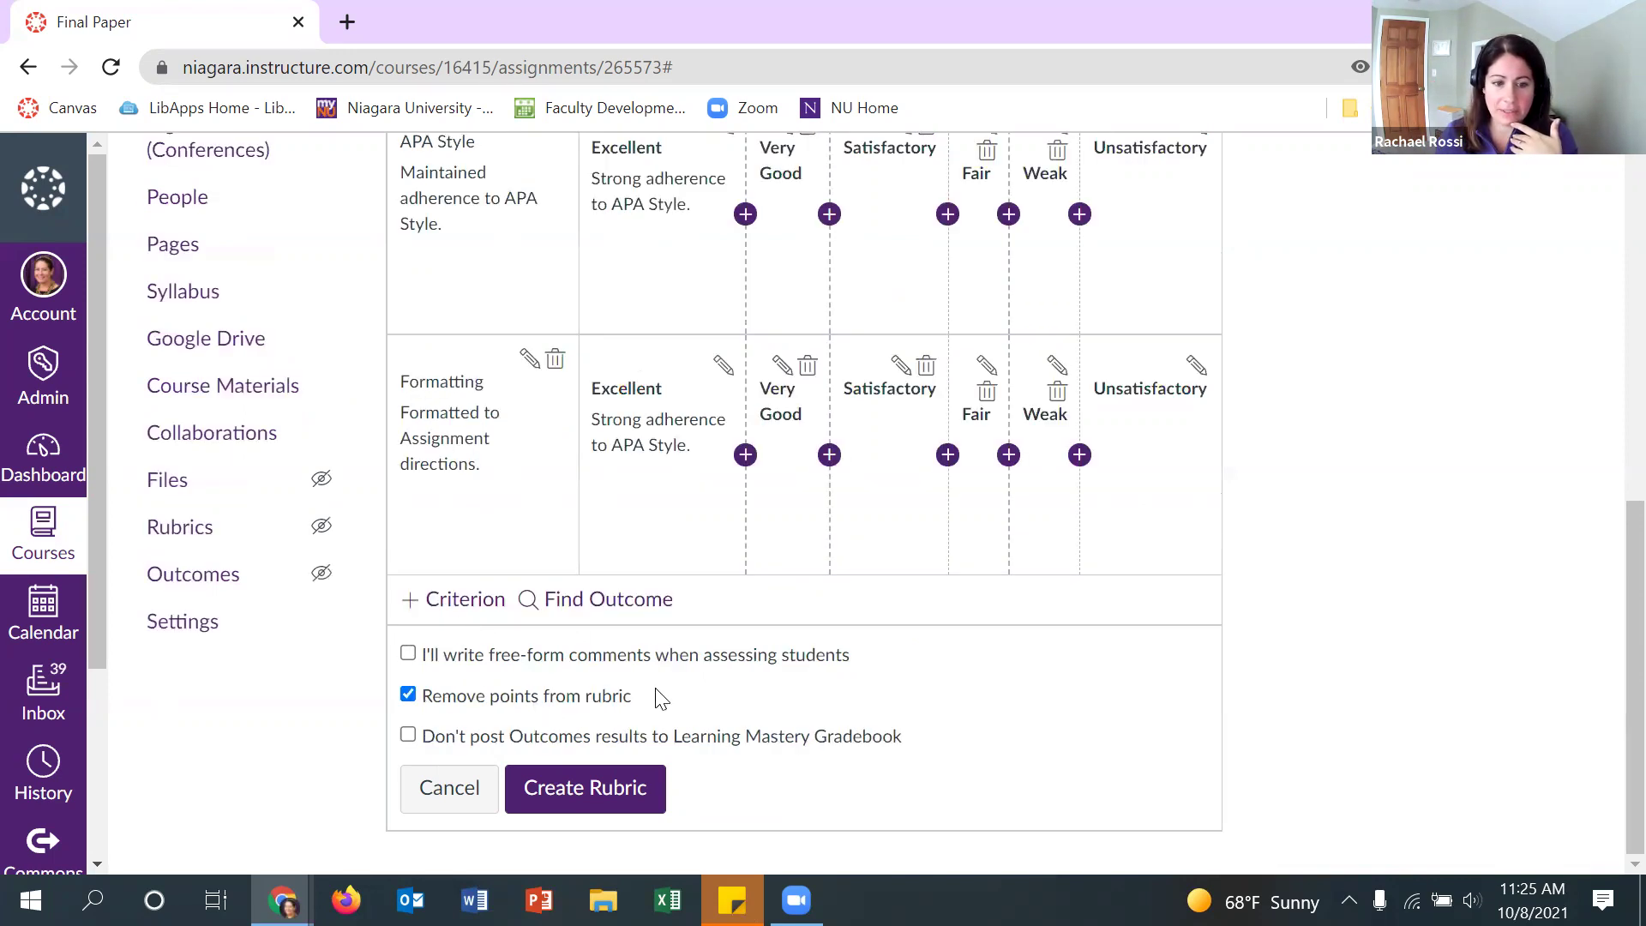
pyautogui.click(607, 799)
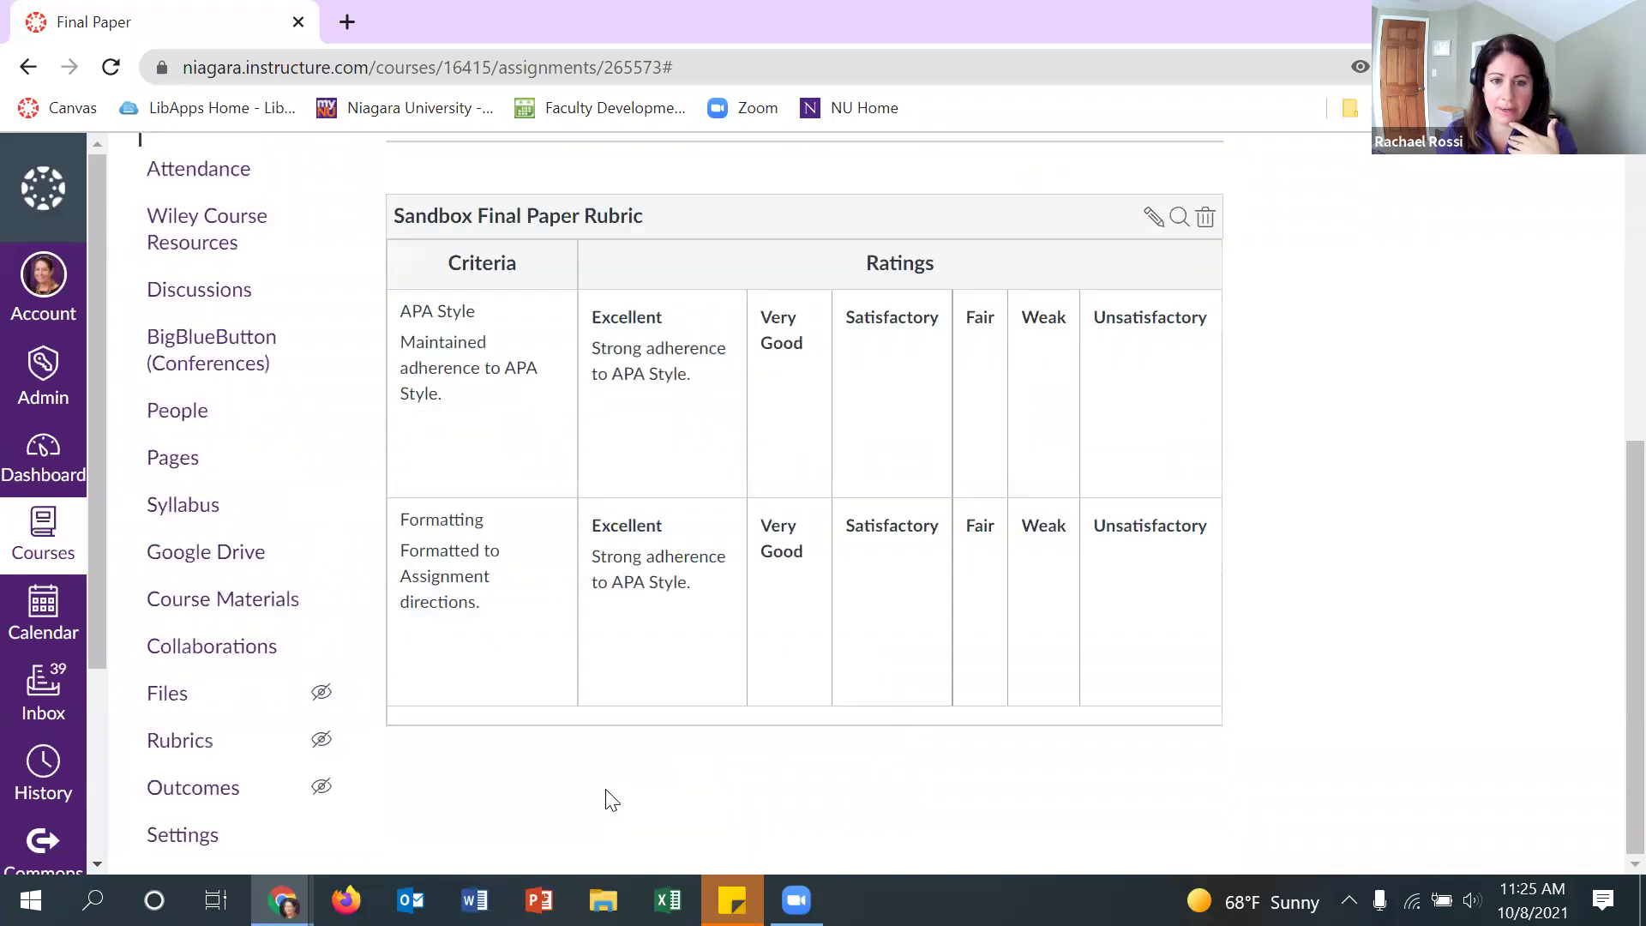
pyautogui.scroll(5, 613, 796)
pyautogui.scroll(-3, 793, 593)
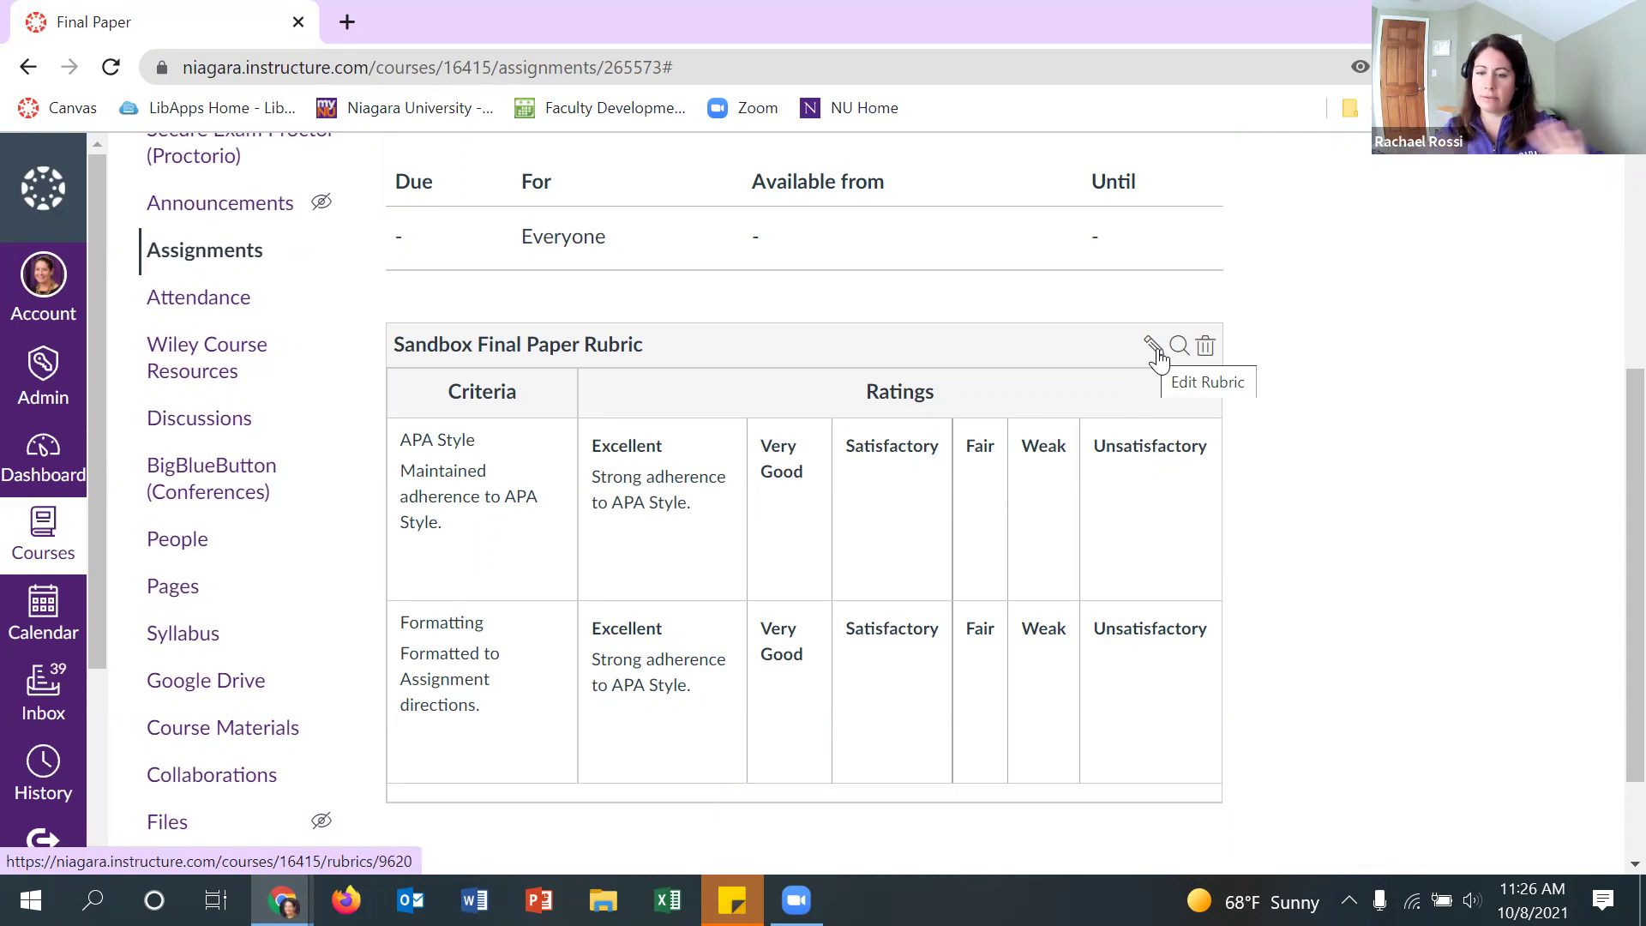
# Publish the Final Paper assignment and check how its rubric appears in Student View, leaving that view again
pyautogui.scroll(4, 1162, 434)
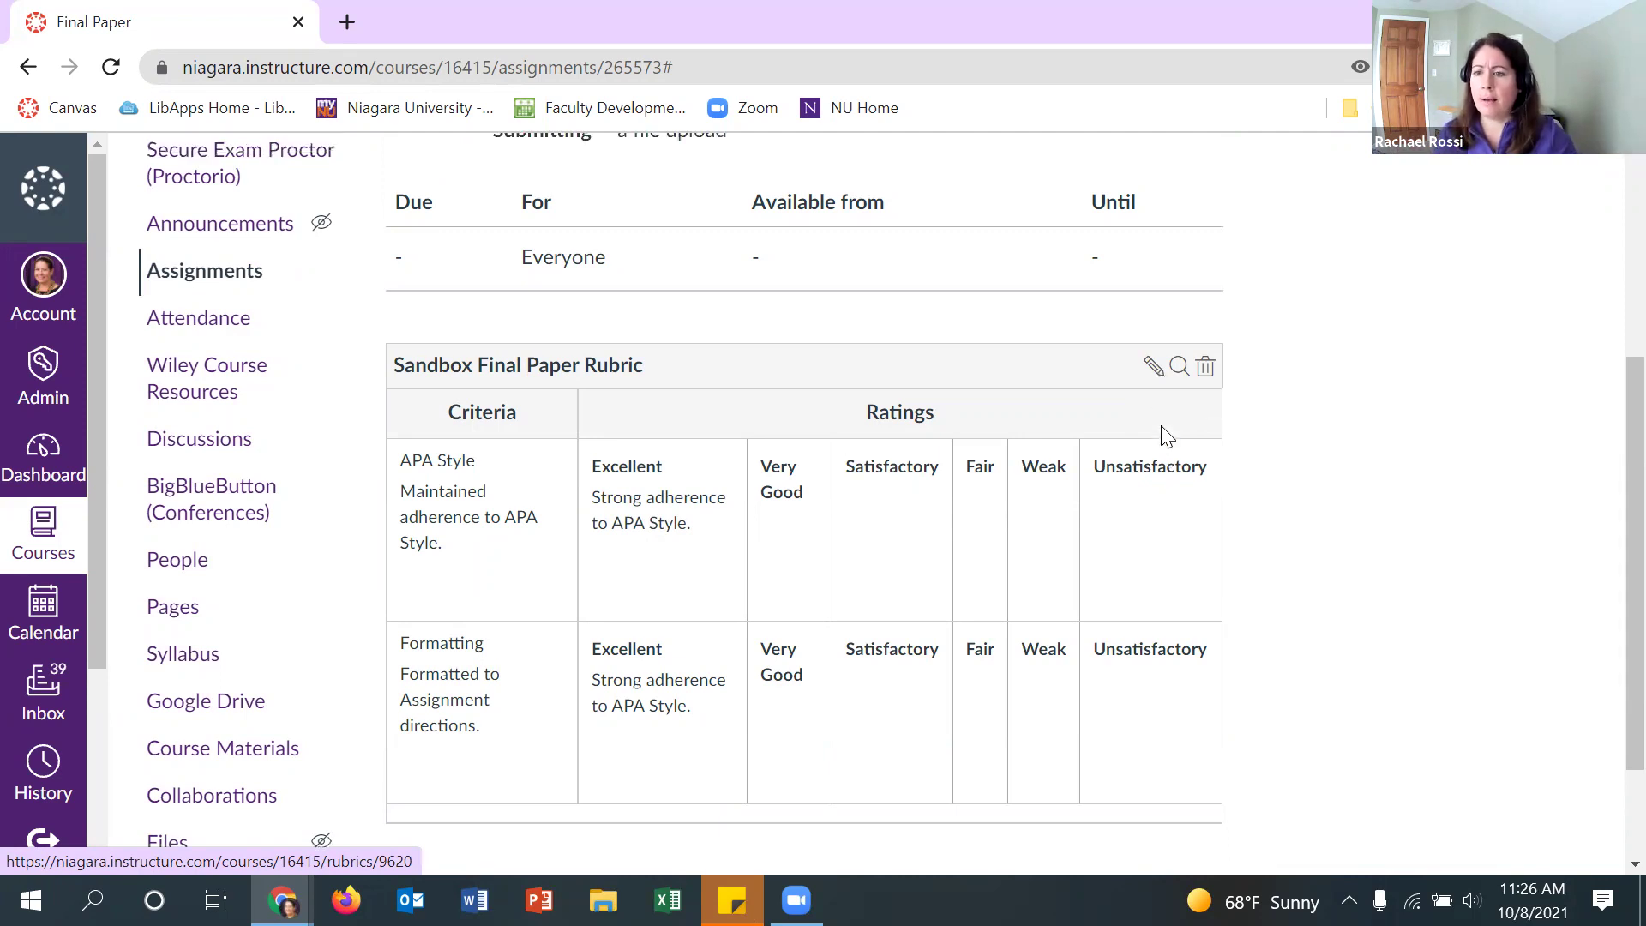
pyautogui.click(1022, 301)
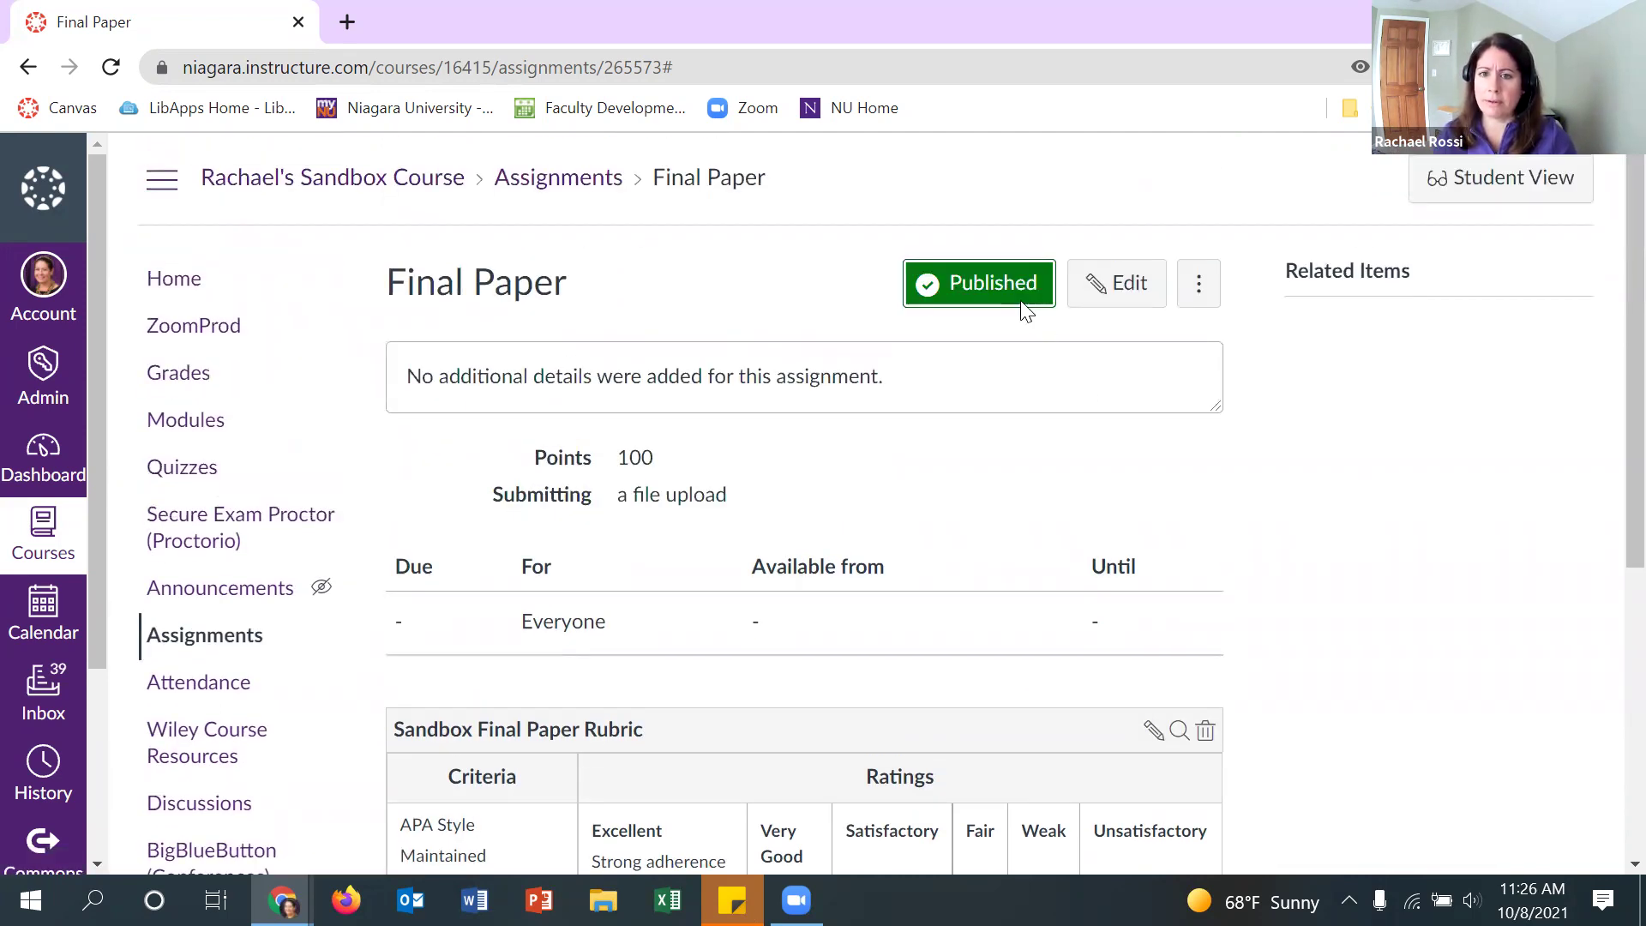
pyautogui.click(1513, 180)
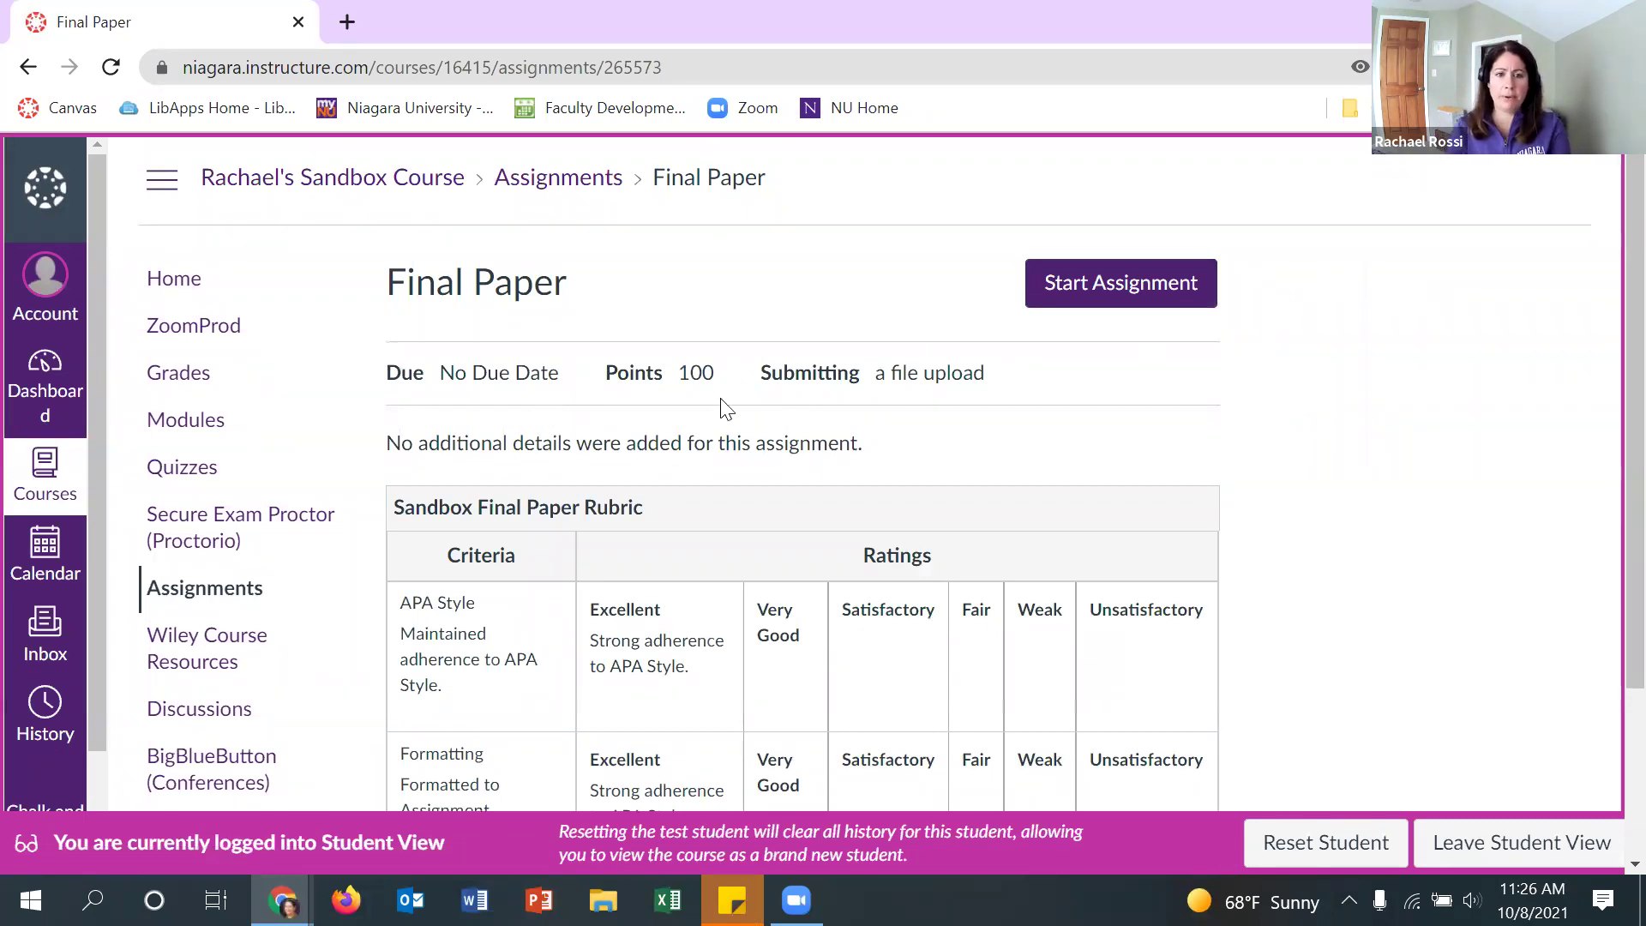
pyautogui.scroll(-2, 514, 514)
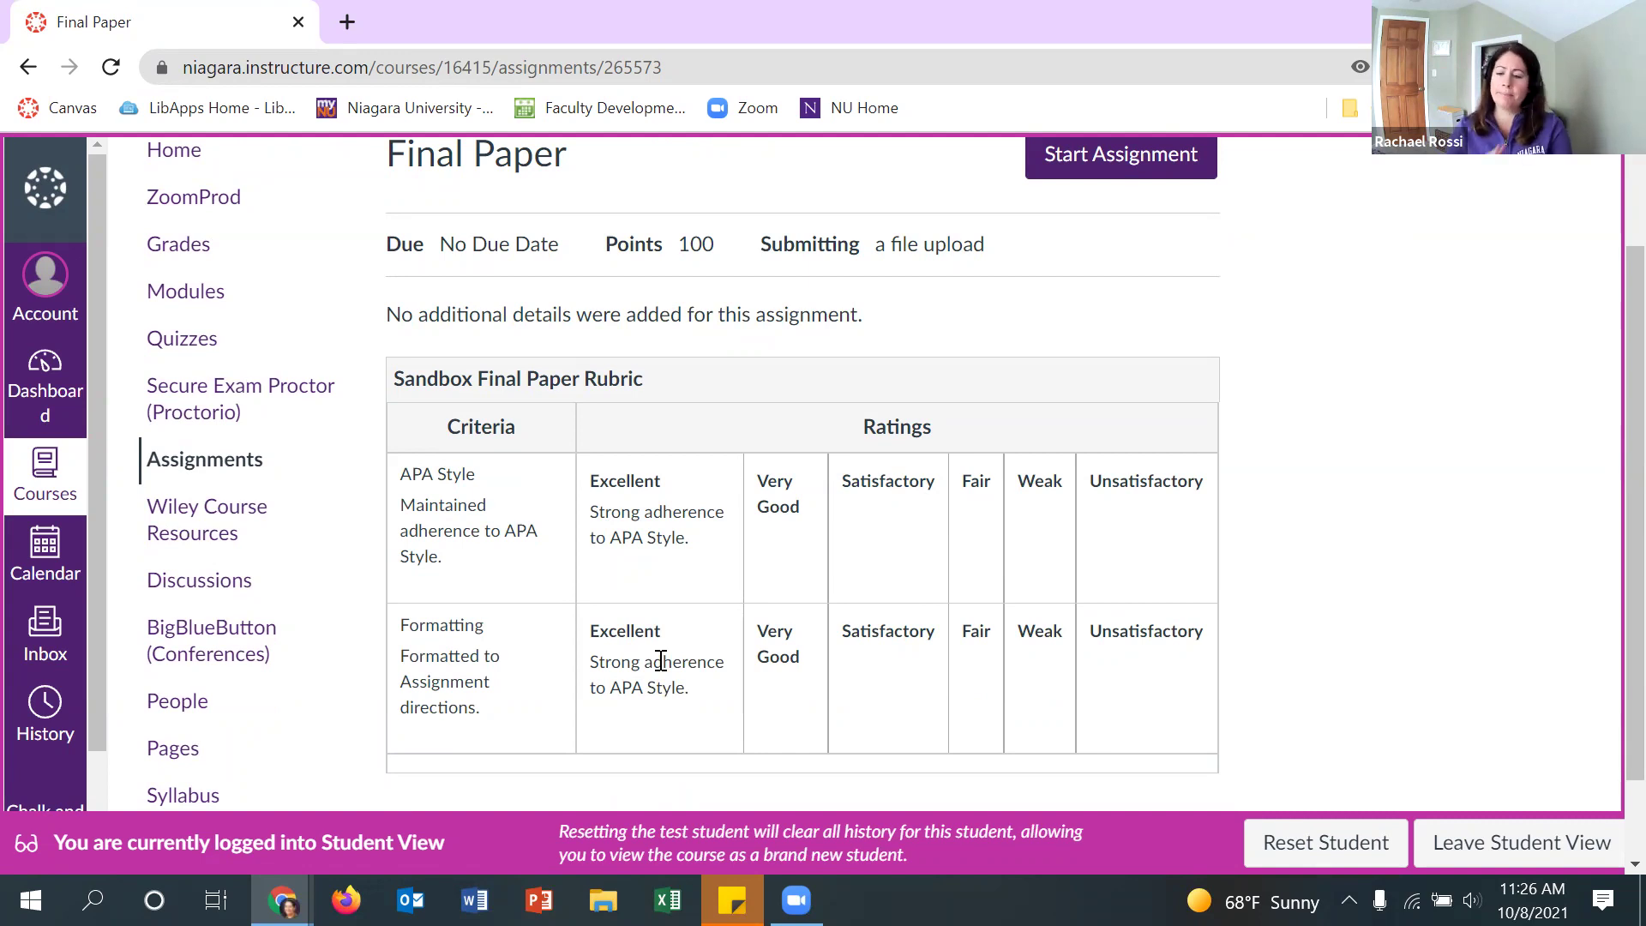
pyautogui.click(1509, 843)
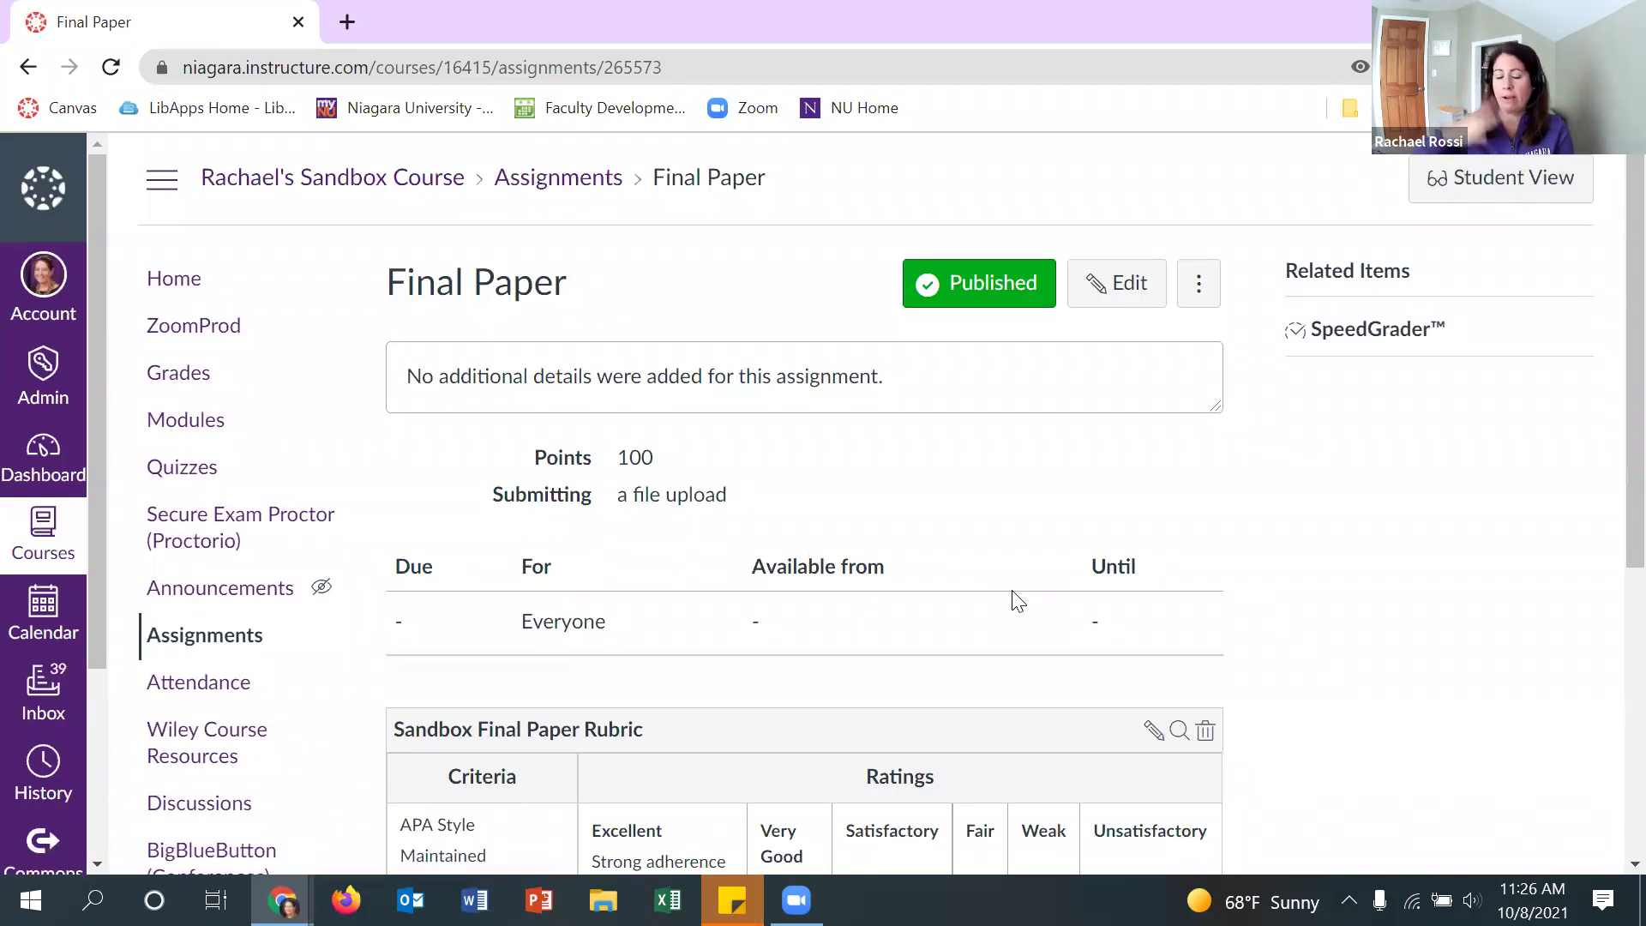
# Edit the Sandbox Final Paper Rubric and turn off the option that removes points from it
pyautogui.scroll(-3, 1048, 633)
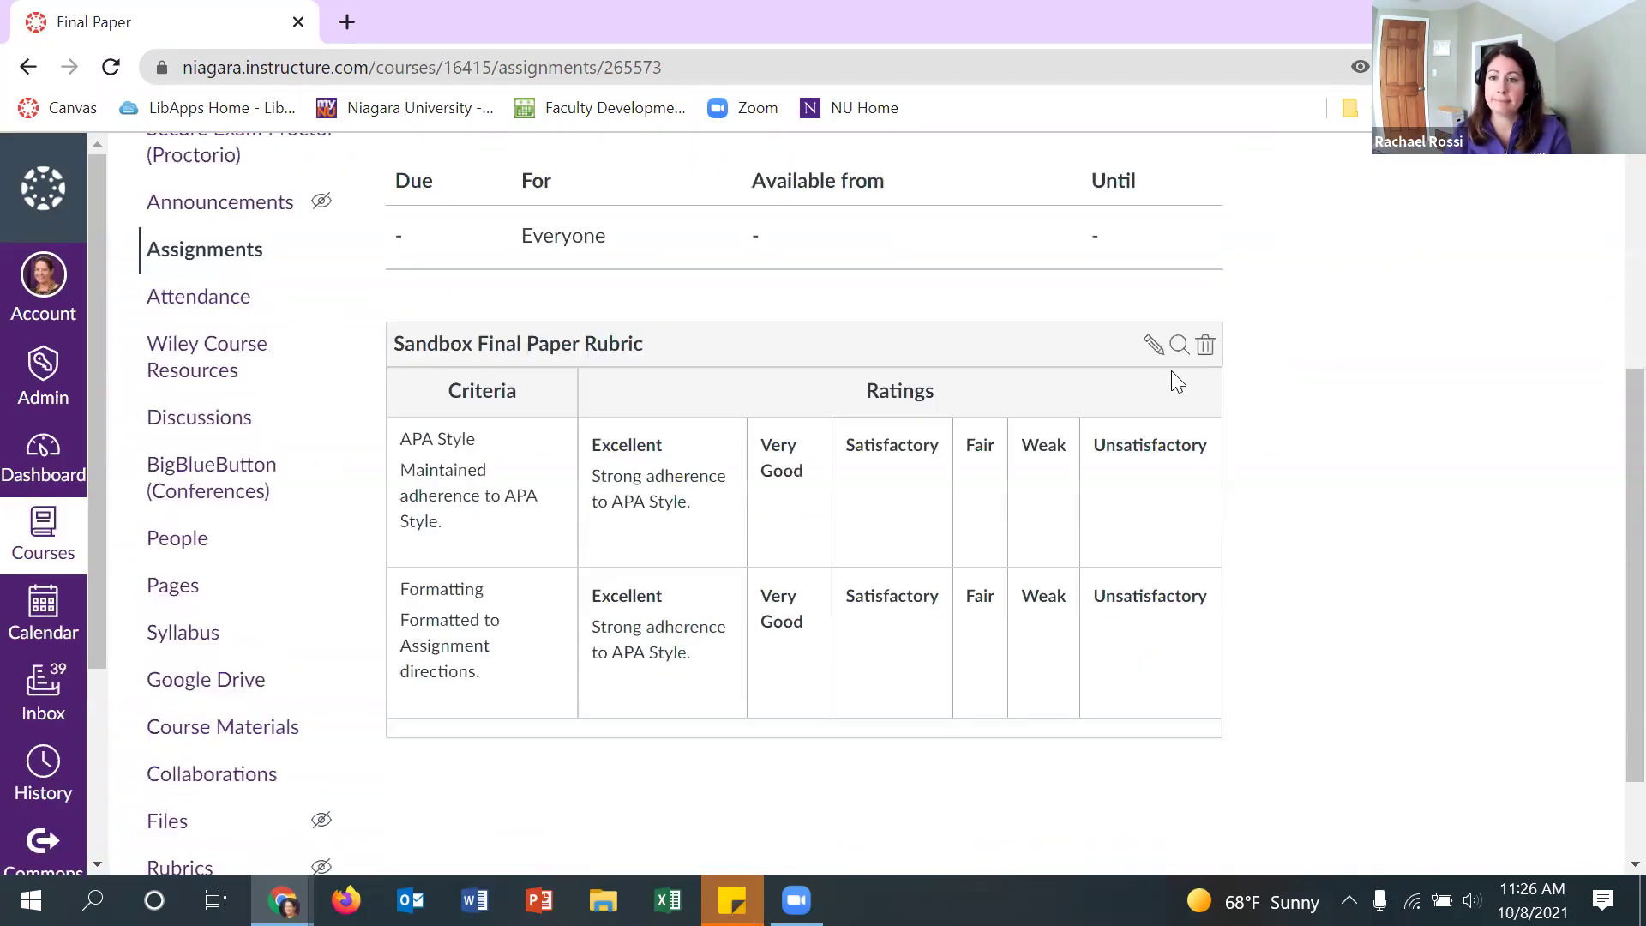
pyautogui.click(1154, 347)
pyautogui.scroll(-1, 1115, 429)
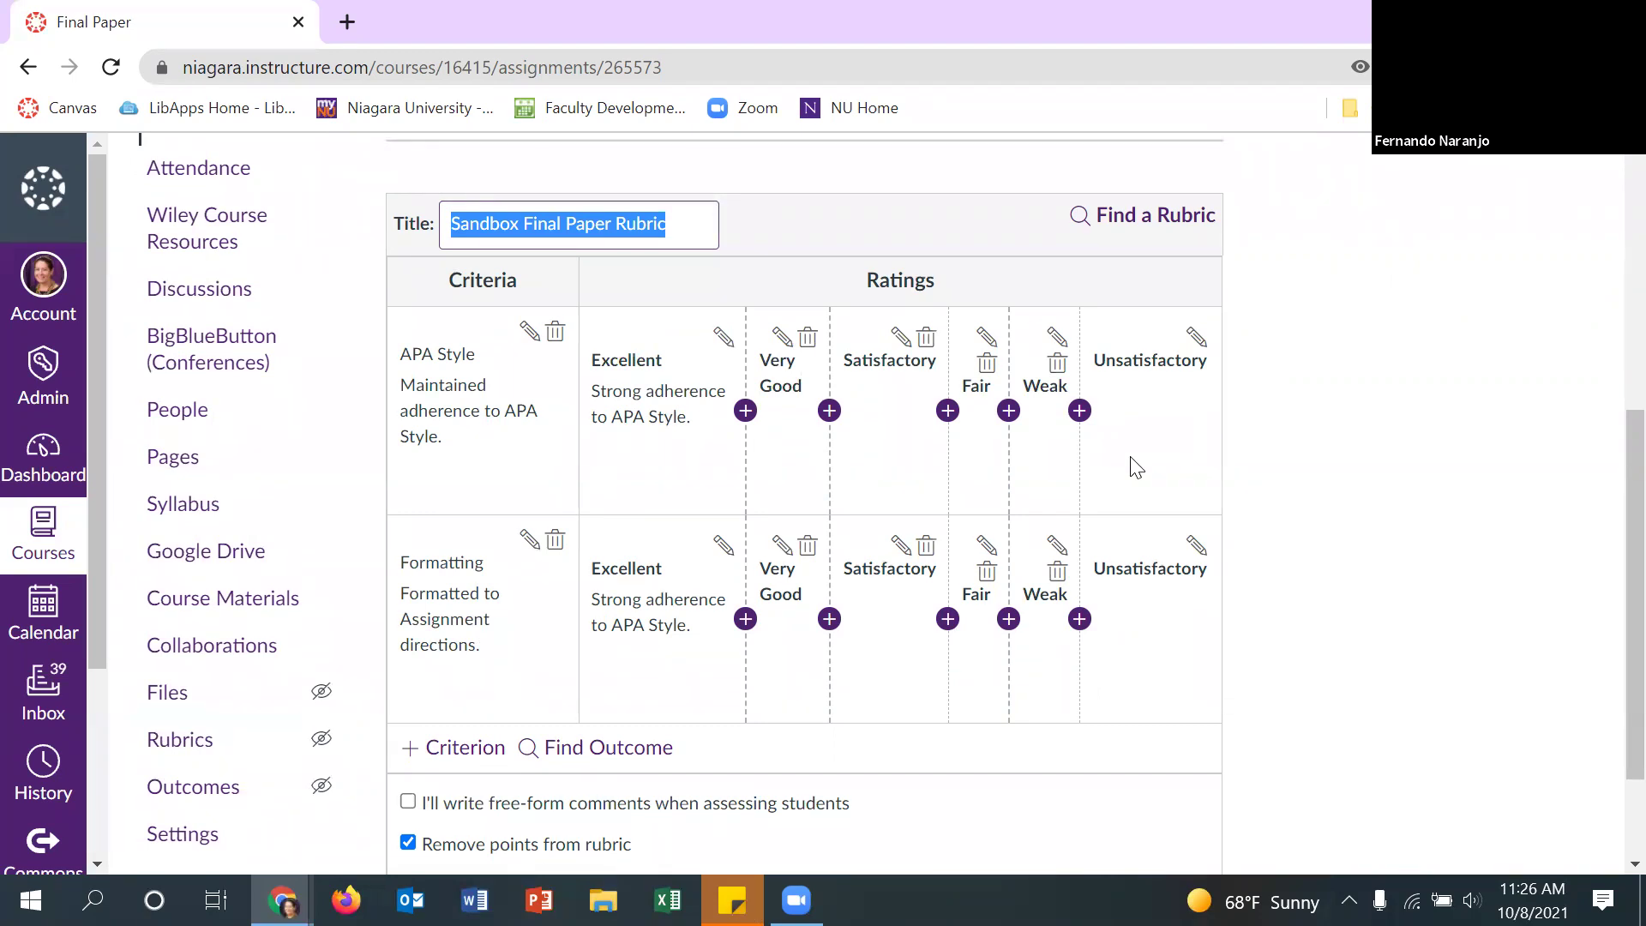
pyautogui.scroll(-2, 1137, 468)
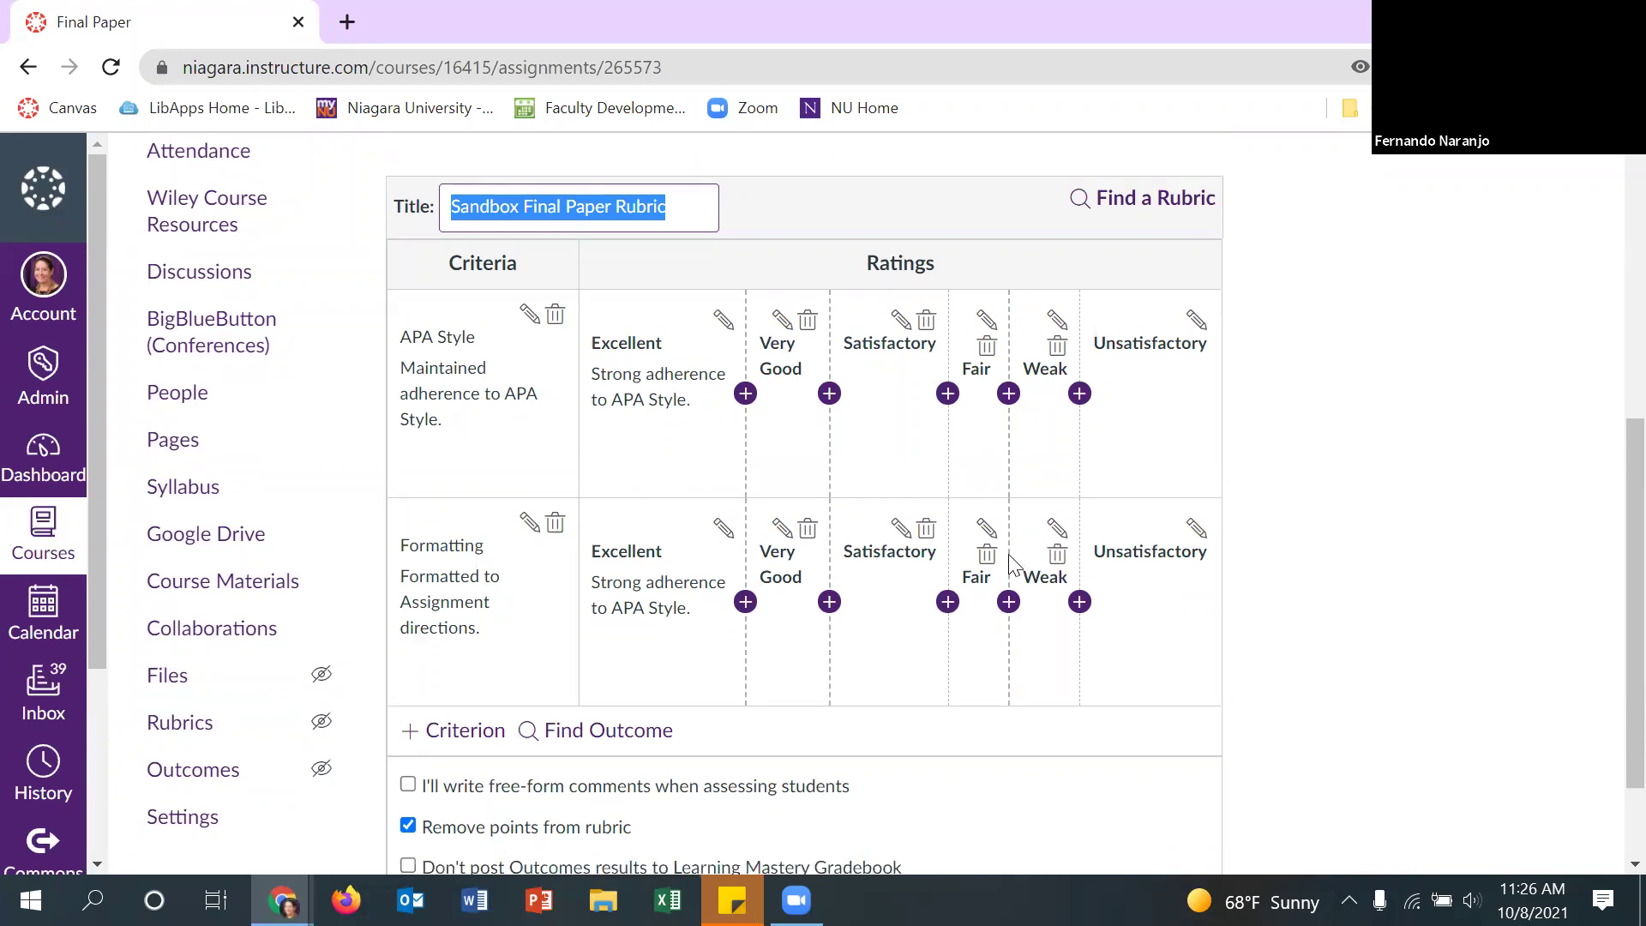
pyautogui.click(537, 698)
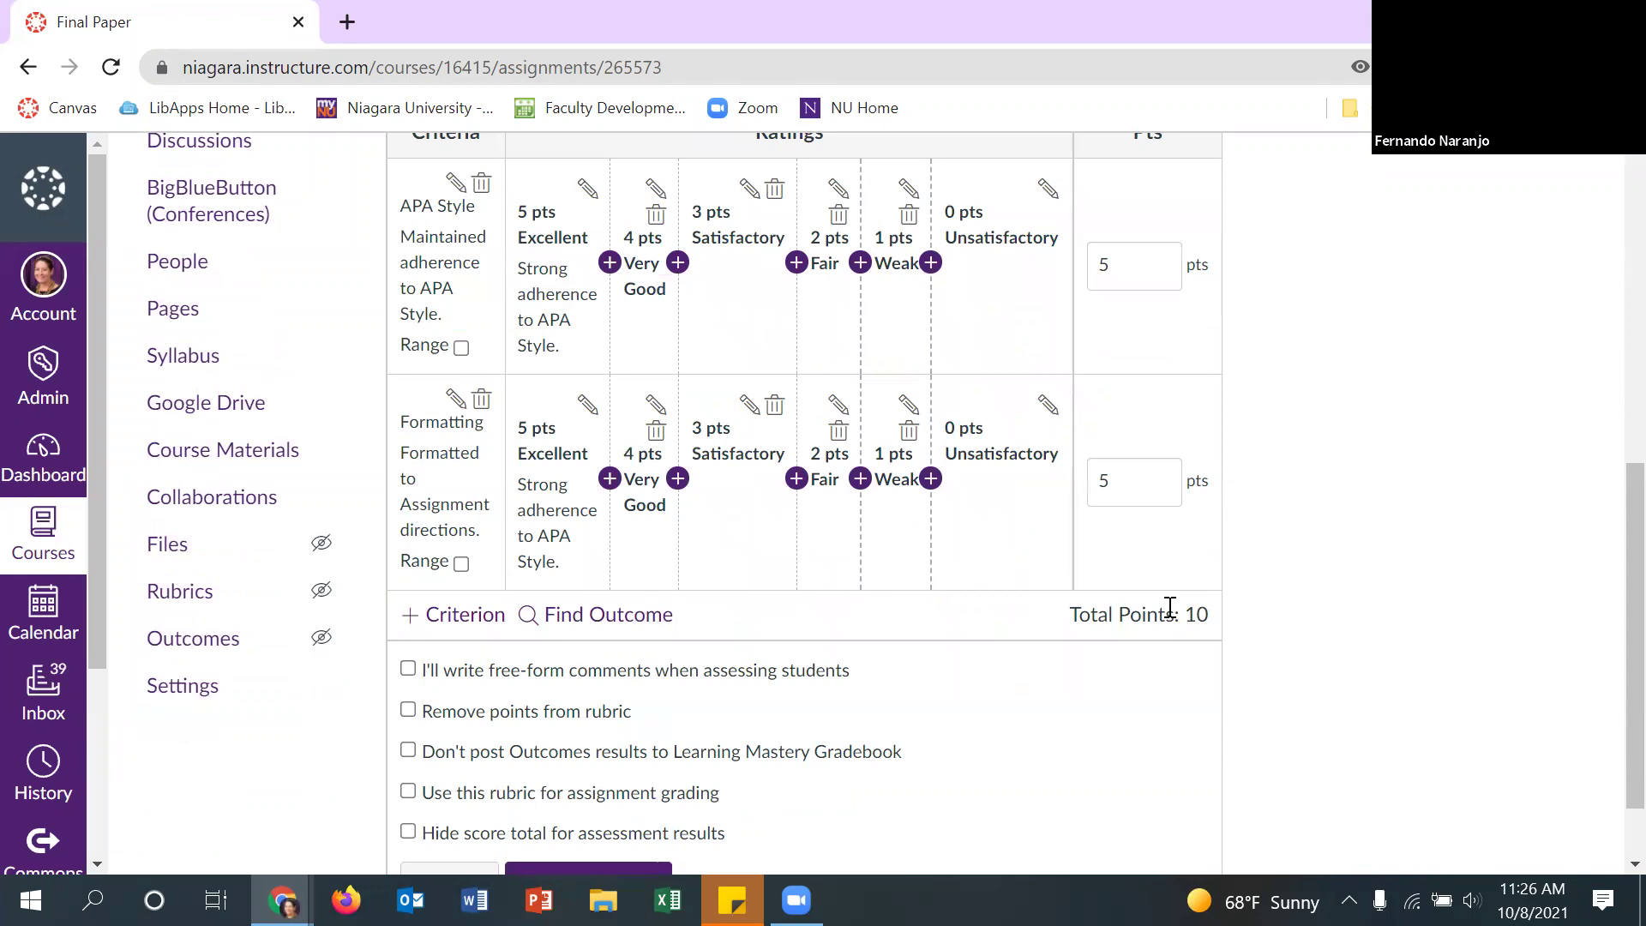
# Use the rubric for assignment grading and update it, leaving the assignment's points different from the rubric's
pyautogui.scroll(-1, 1170, 611)
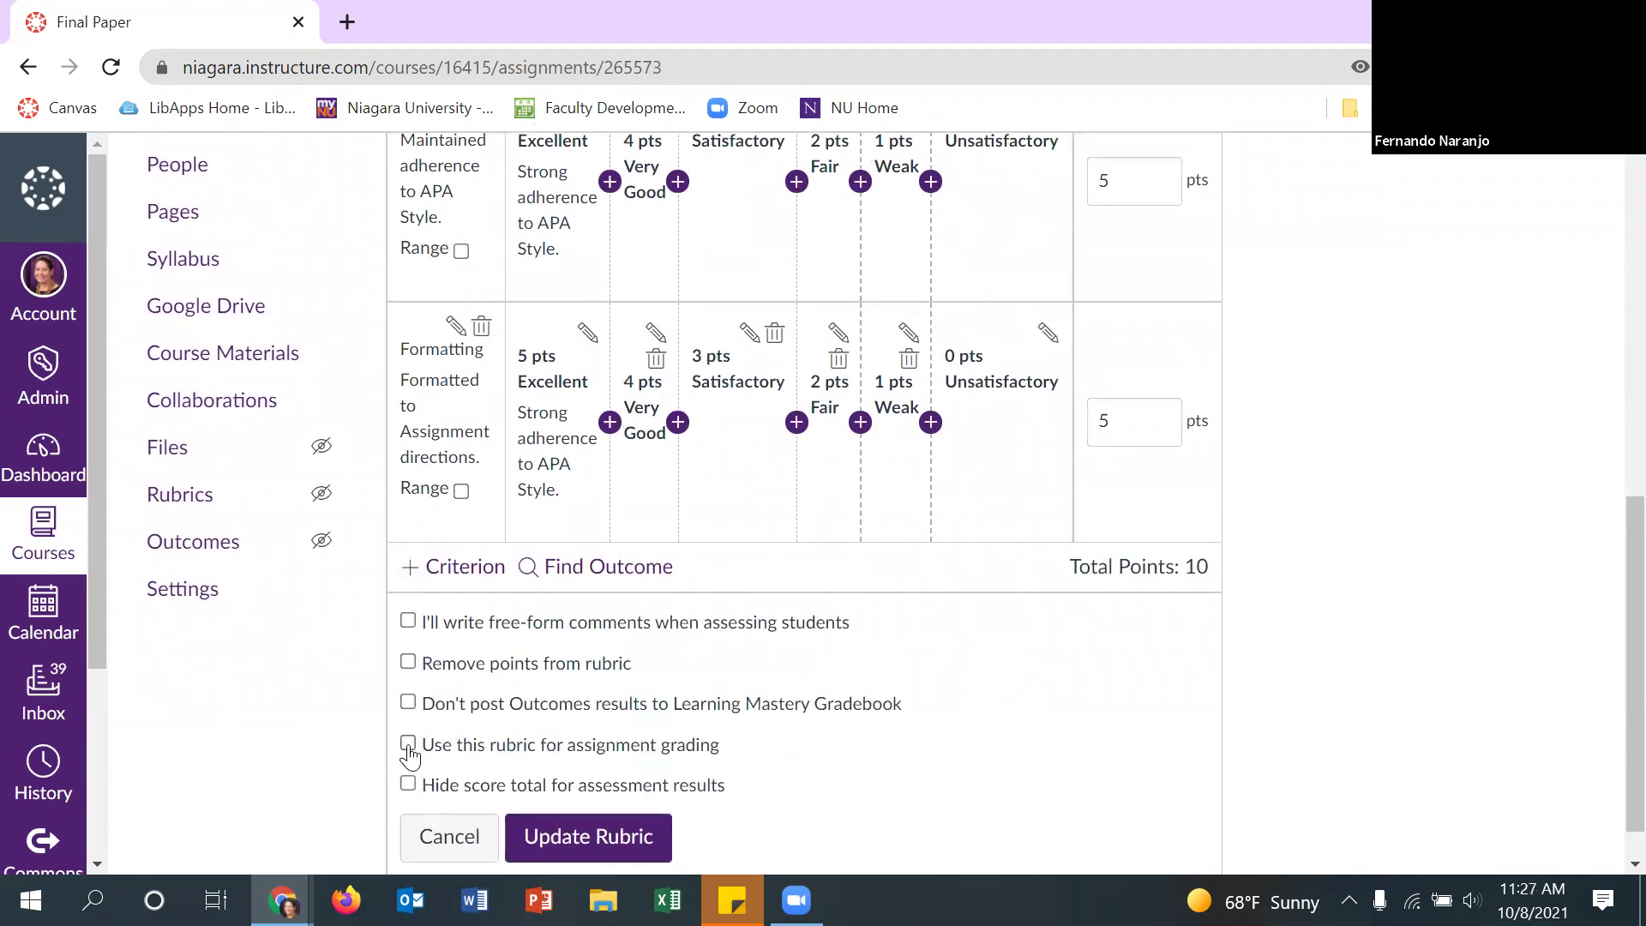
pyautogui.click(408, 744)
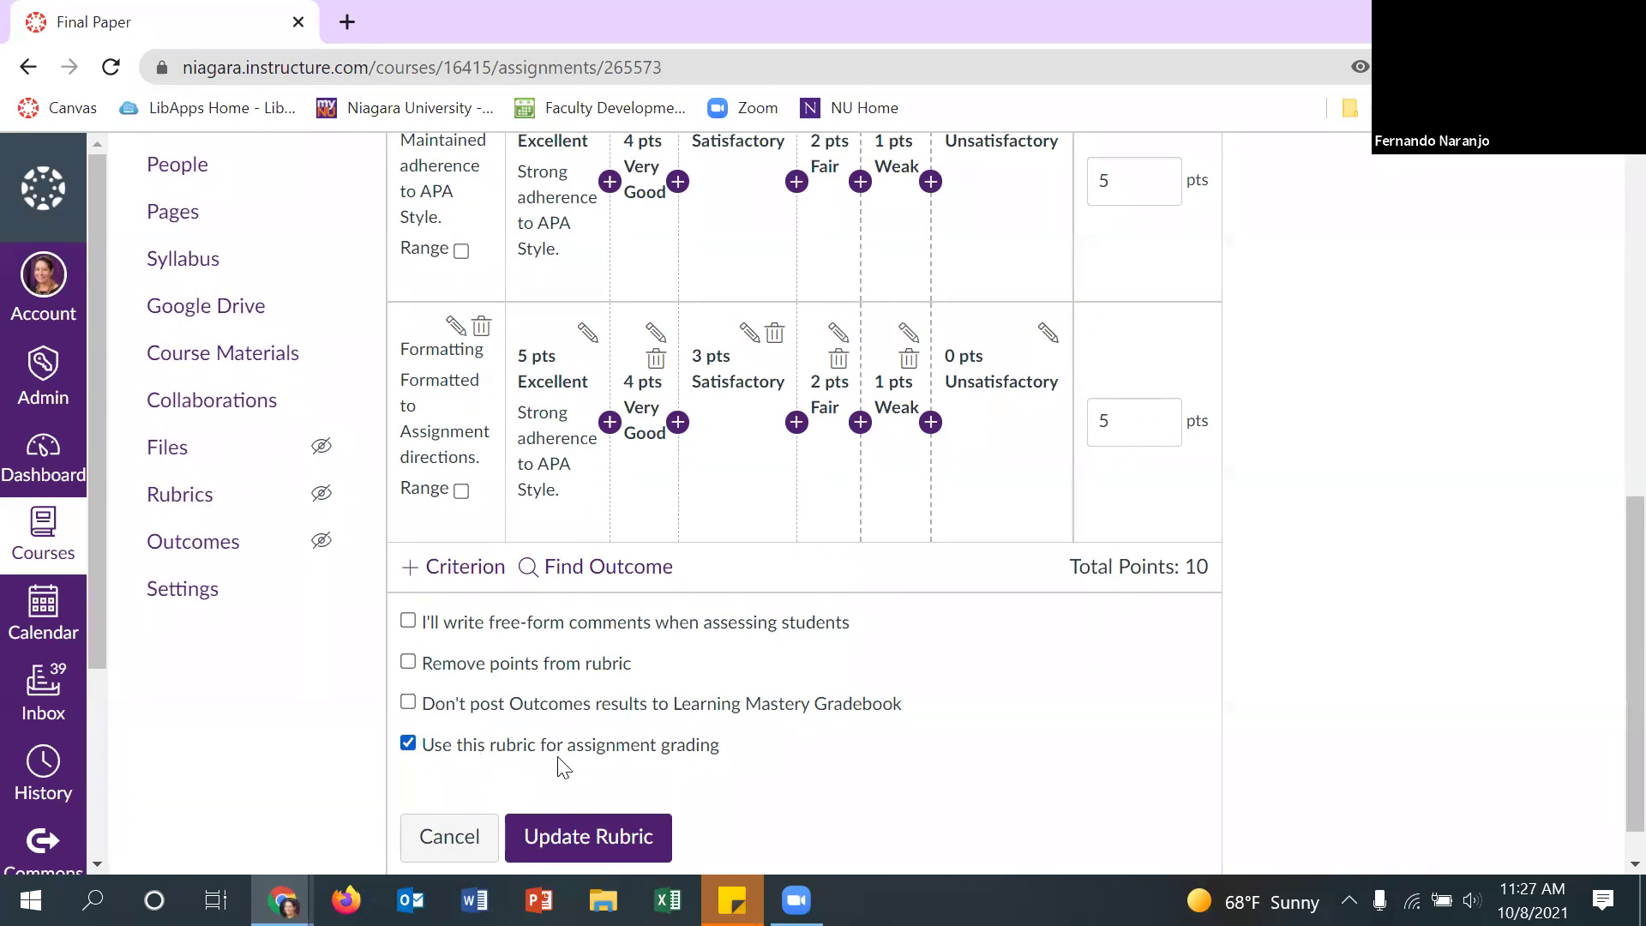
pyautogui.click(655, 814)
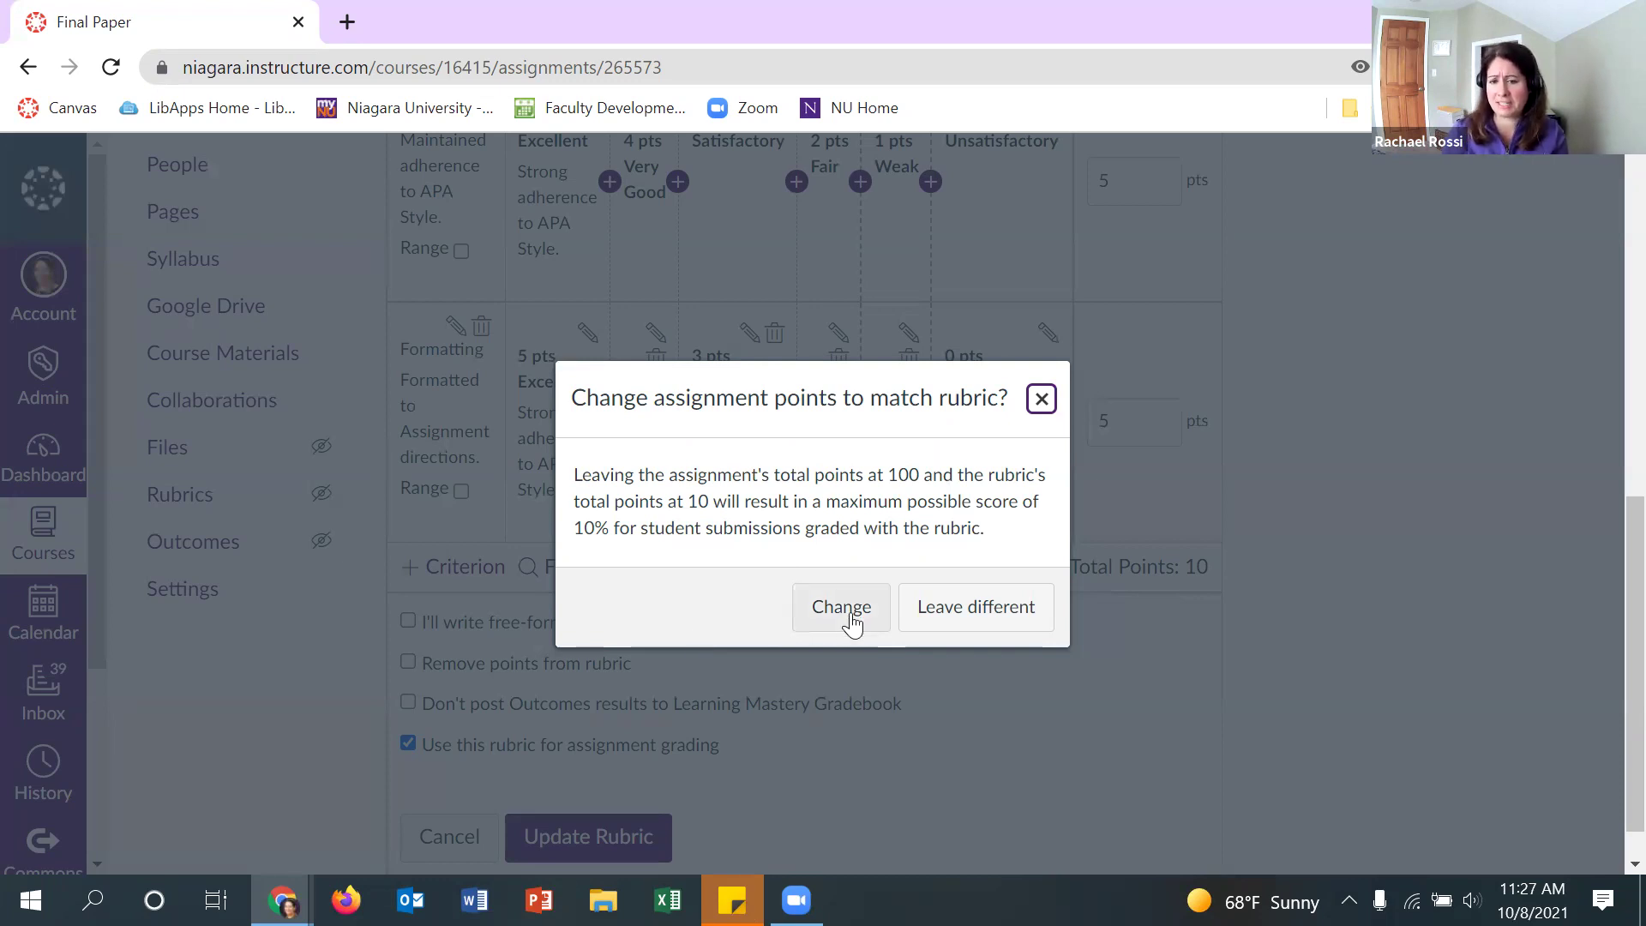
pyautogui.click(982, 610)
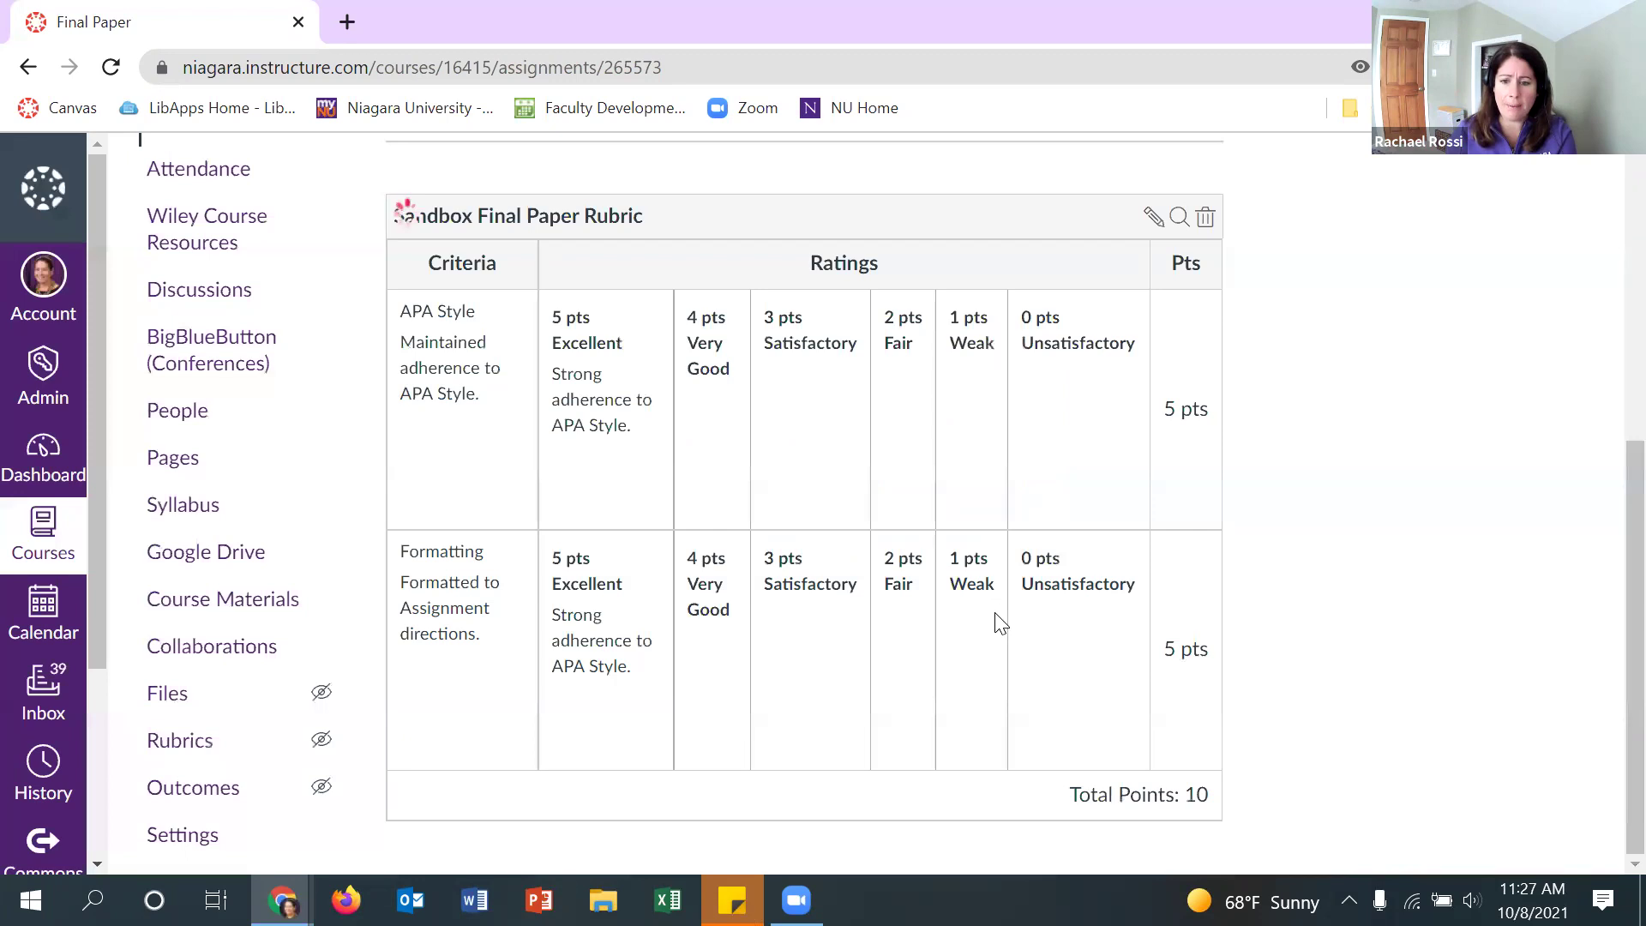
# Set the Final Paper assignment's points to 10 and save the assignment
pyautogui.scroll(3, 1021, 643)
pyautogui.scroll(3, 1040, 658)
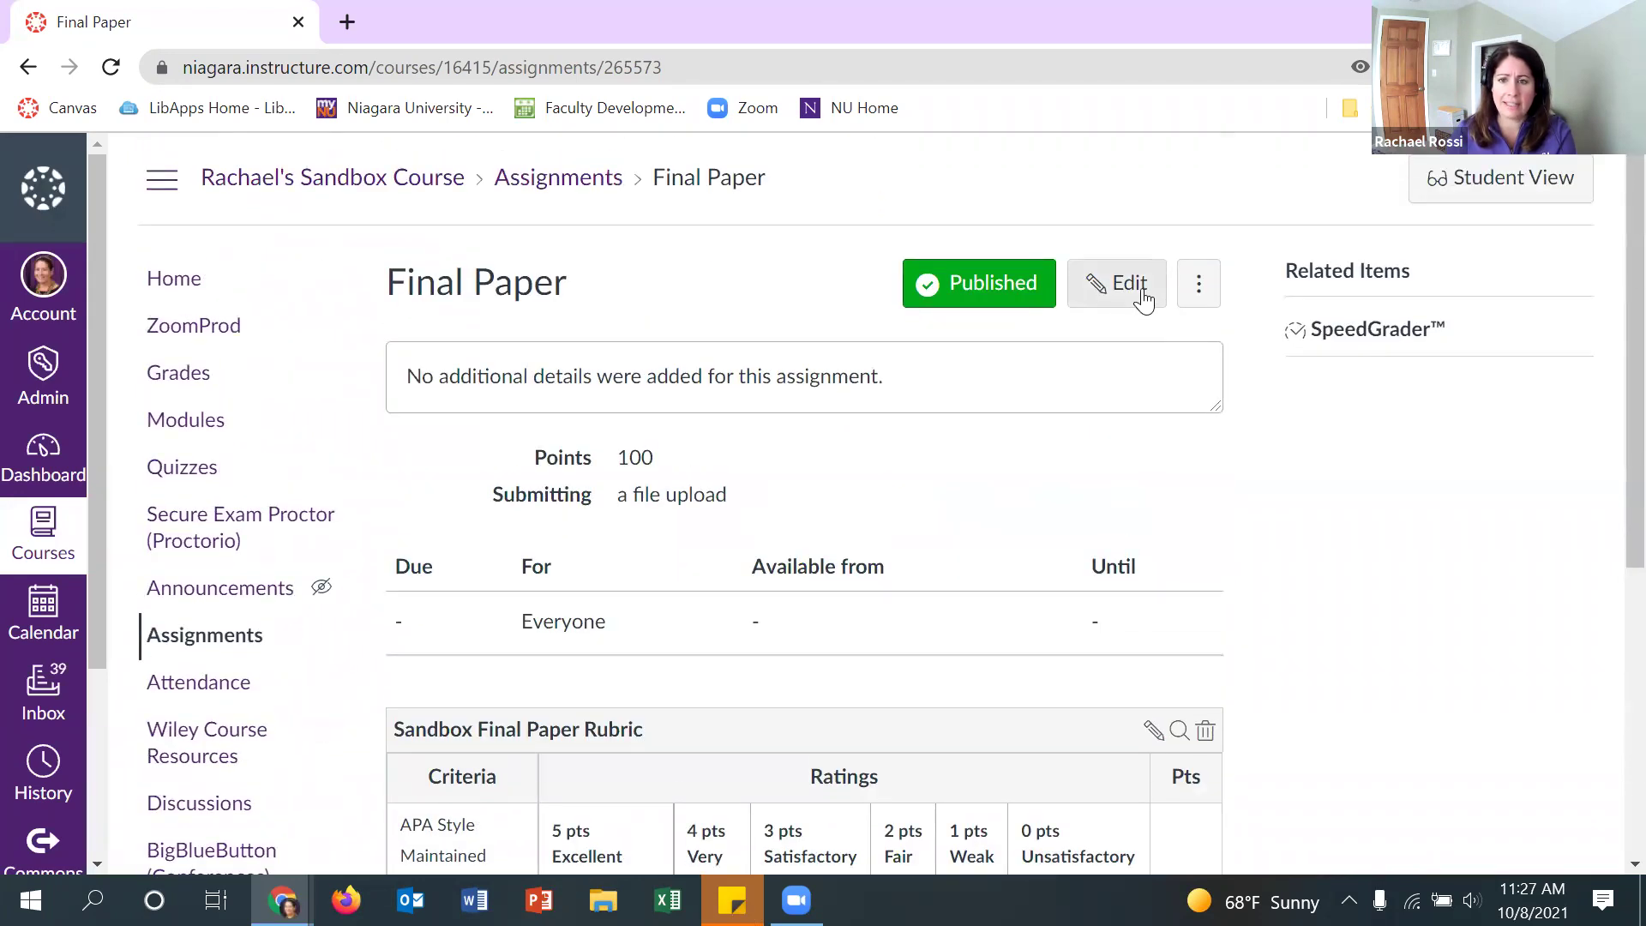
pyautogui.click(1143, 291)
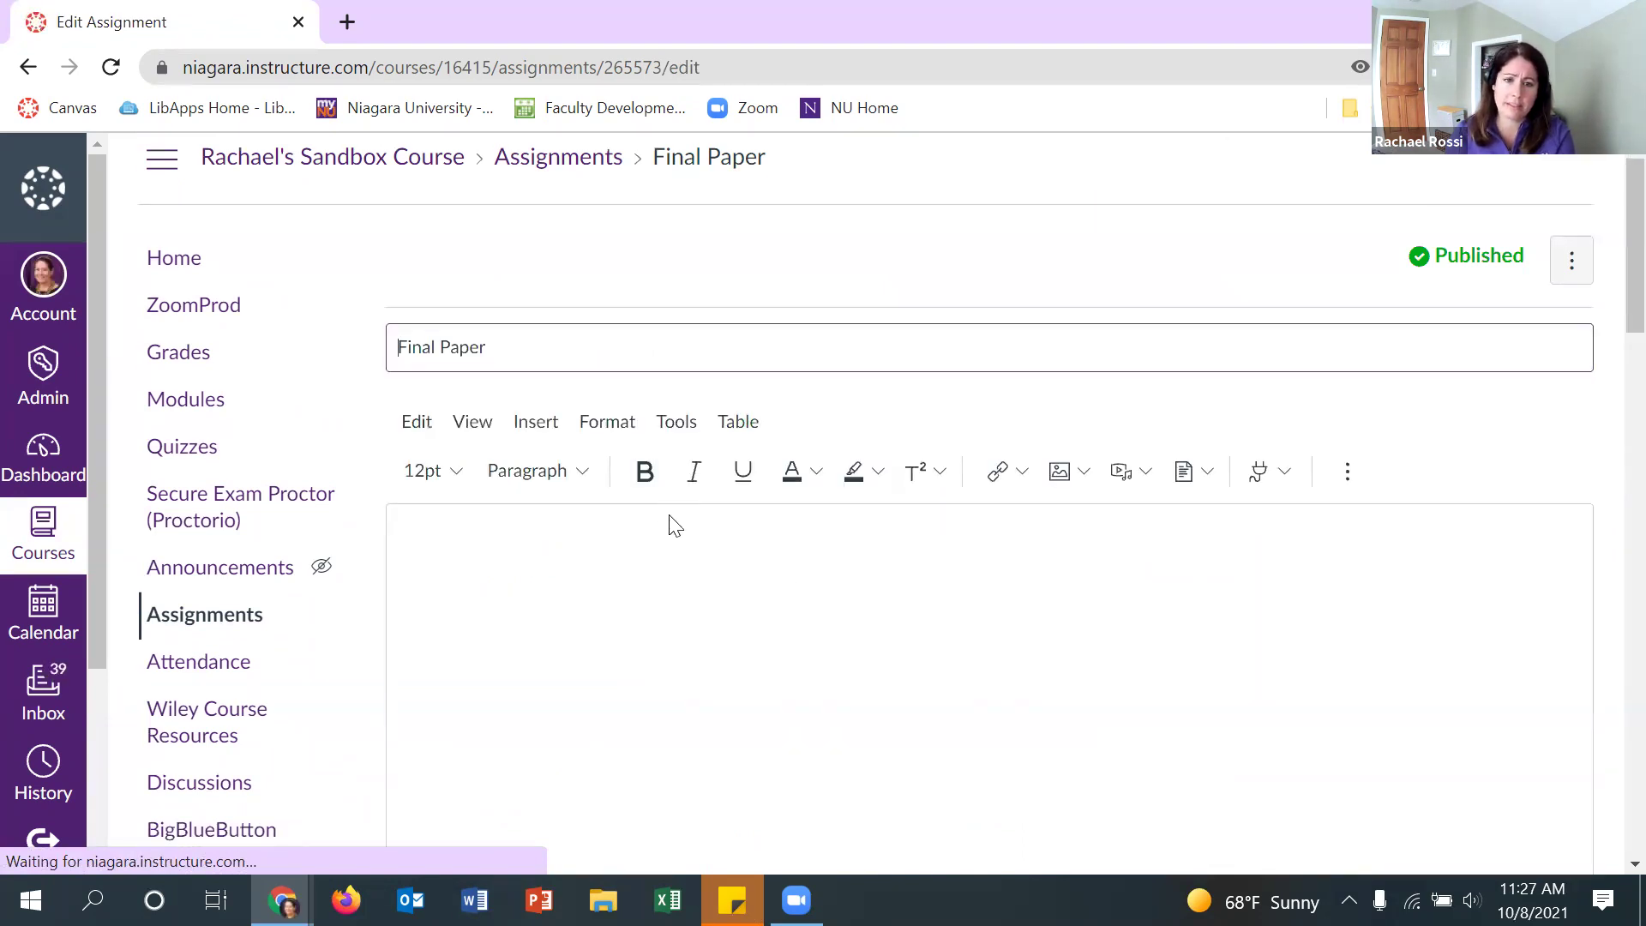
pyautogui.scroll(-7, 673, 525)
pyautogui.doubleClick(610, 412)
pyautogui.write('10')
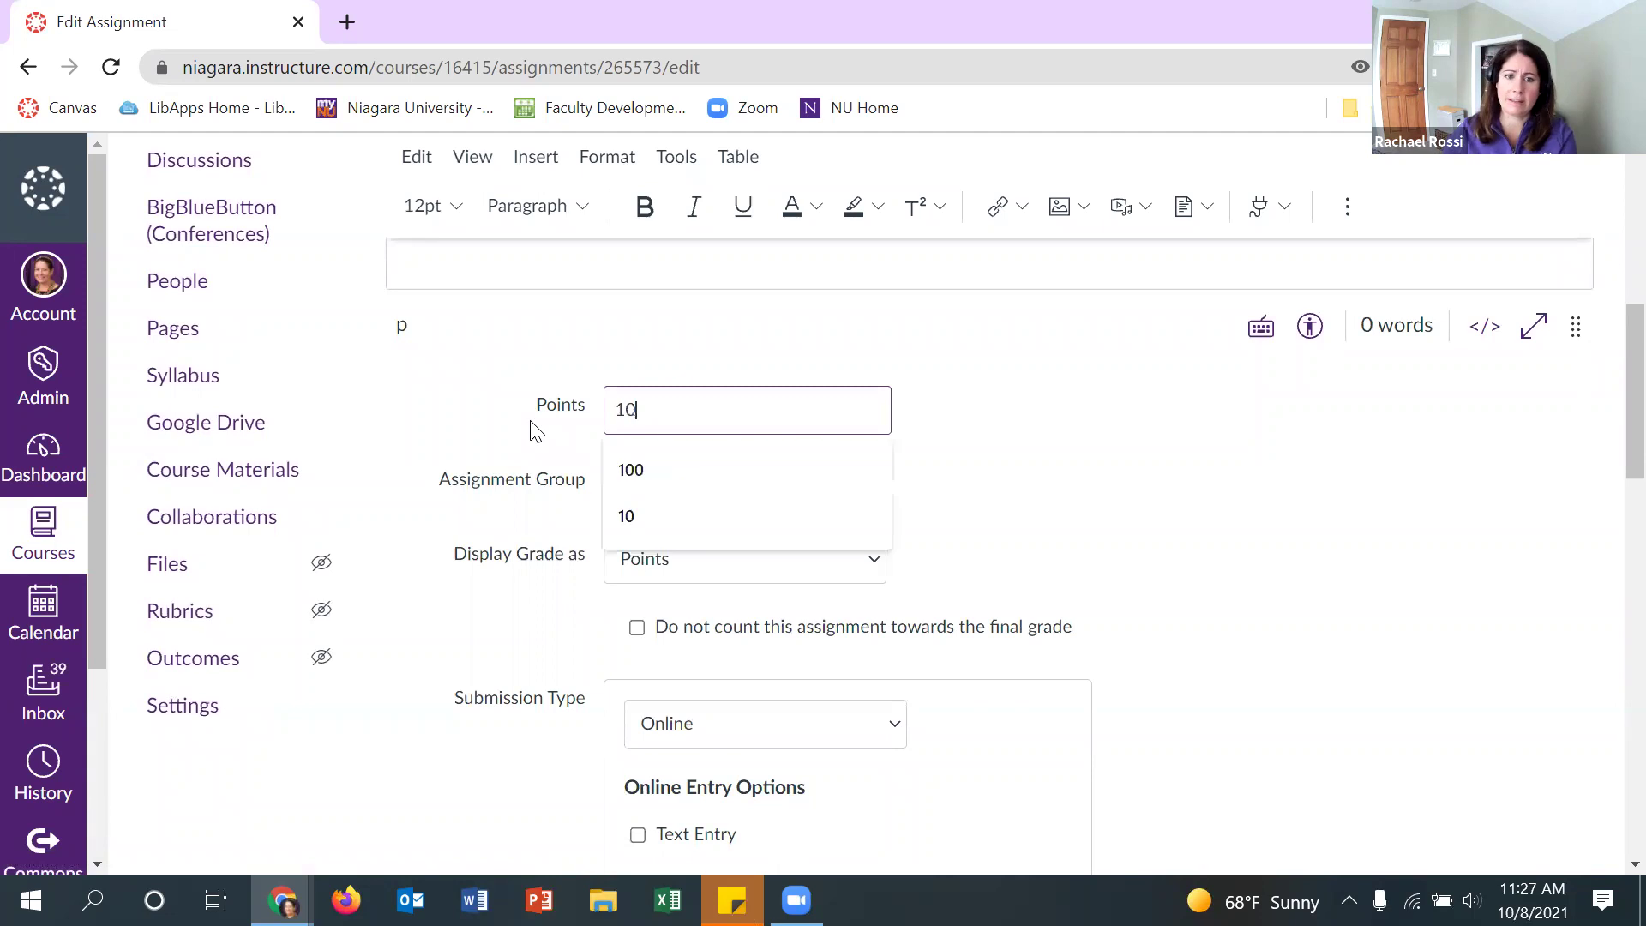
pyautogui.press('Tab')
pyautogui.scroll(-15, 533, 426)
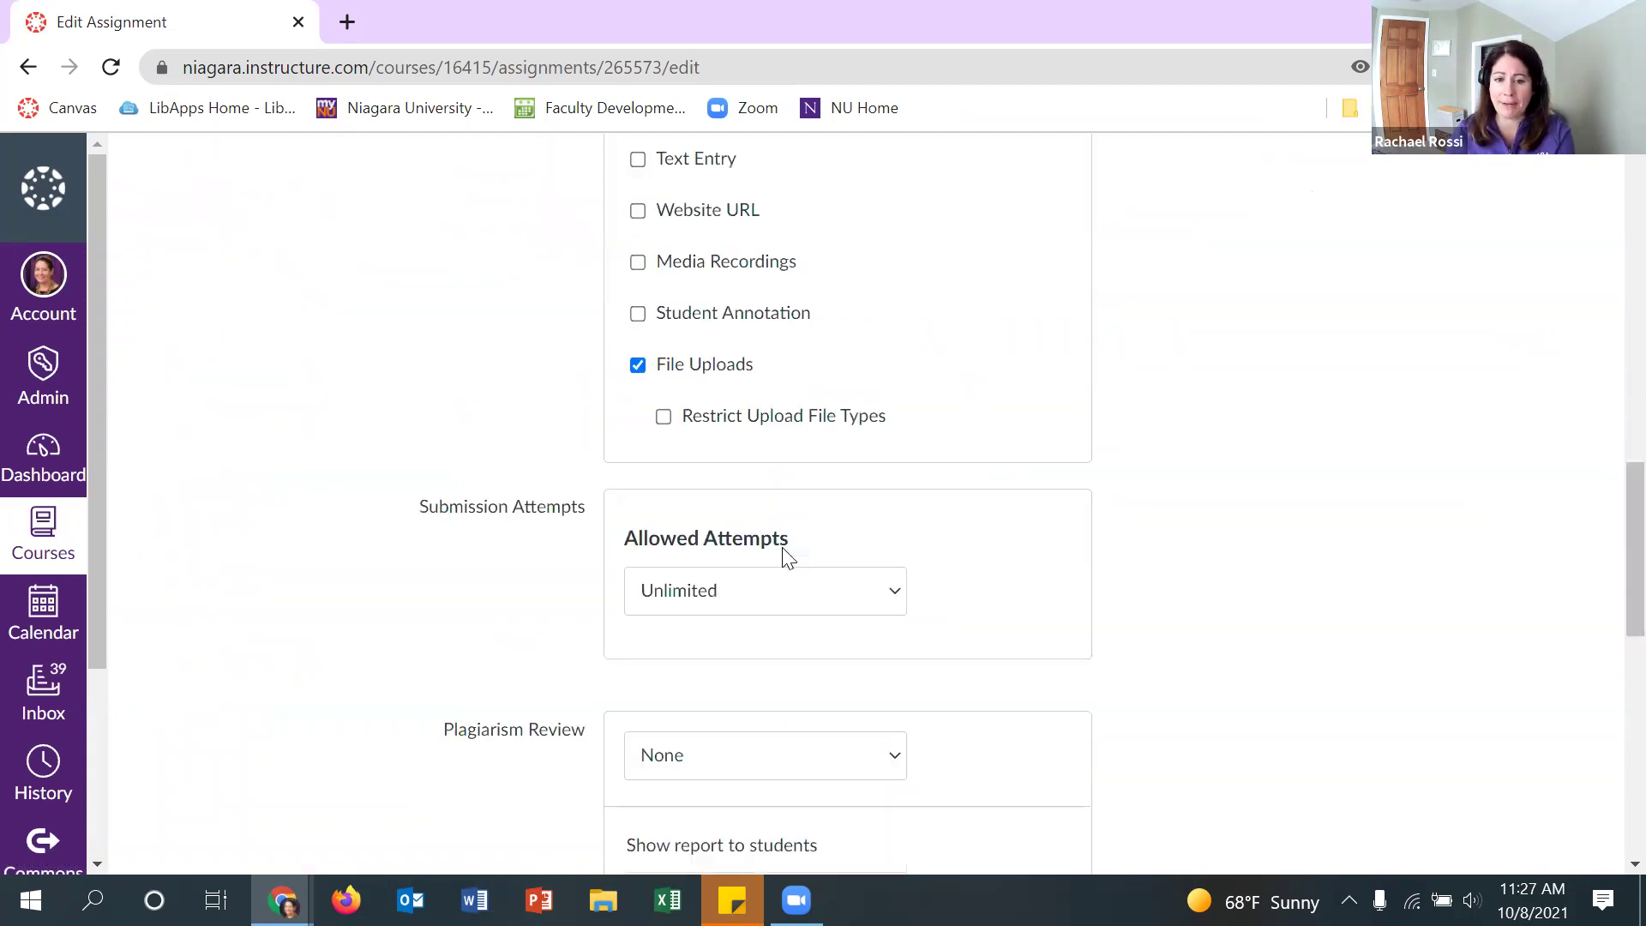
pyautogui.click(1553, 765)
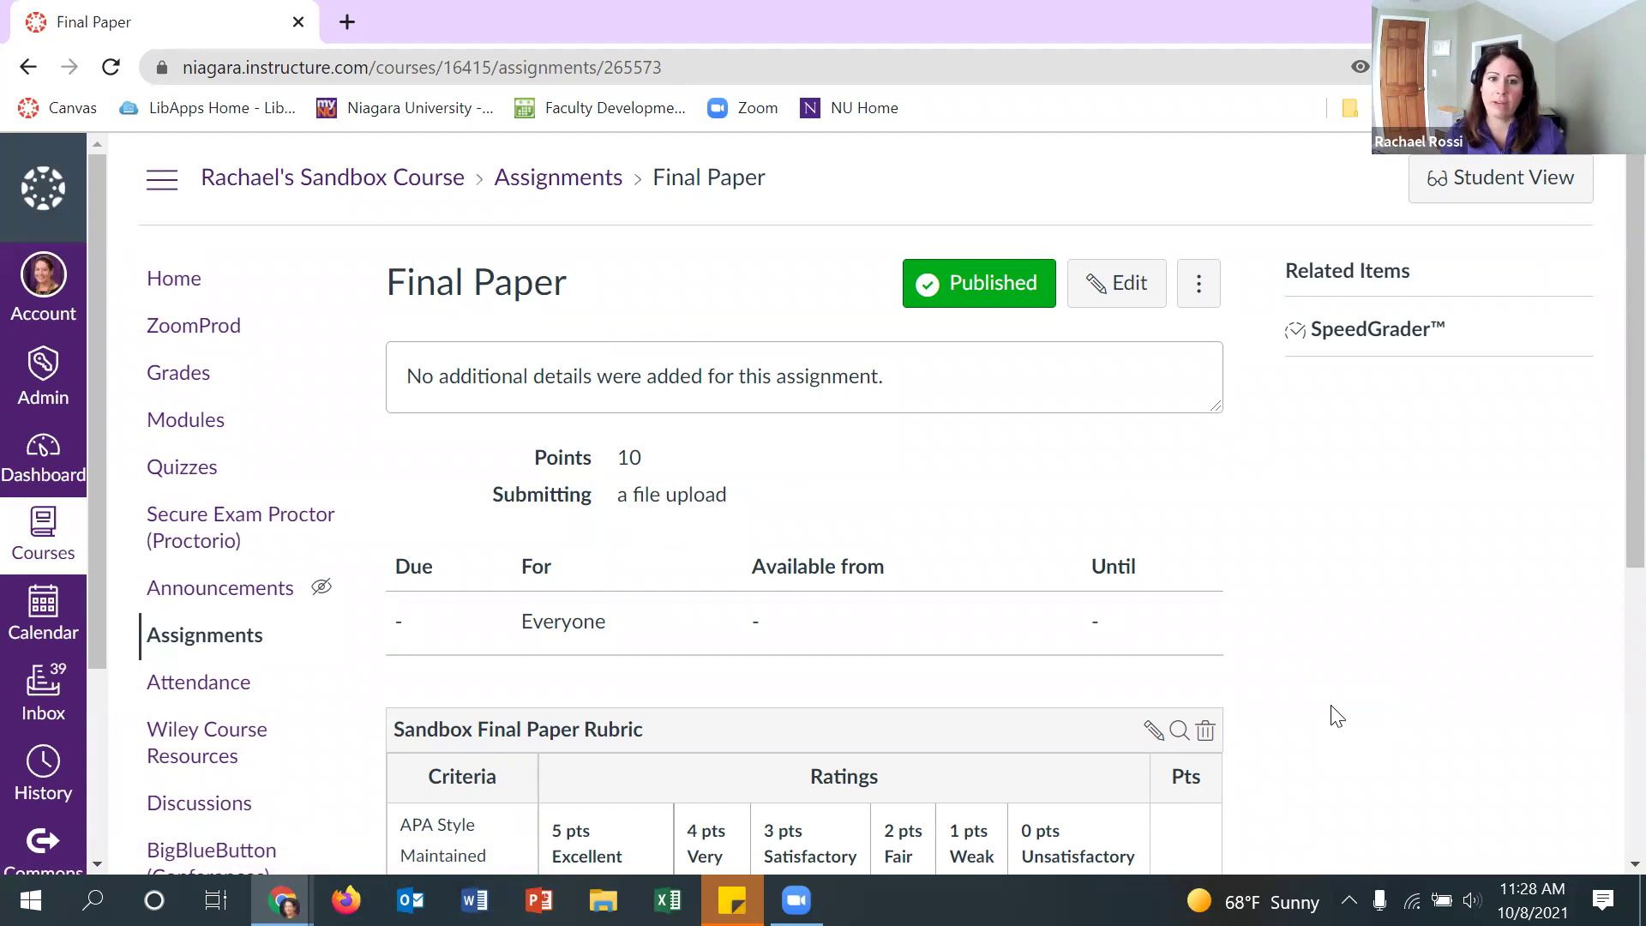
# Open the Final Paper assignment in SpeedGrader and select Test Student from the student list
pyautogui.scroll(-2, 981, 588)
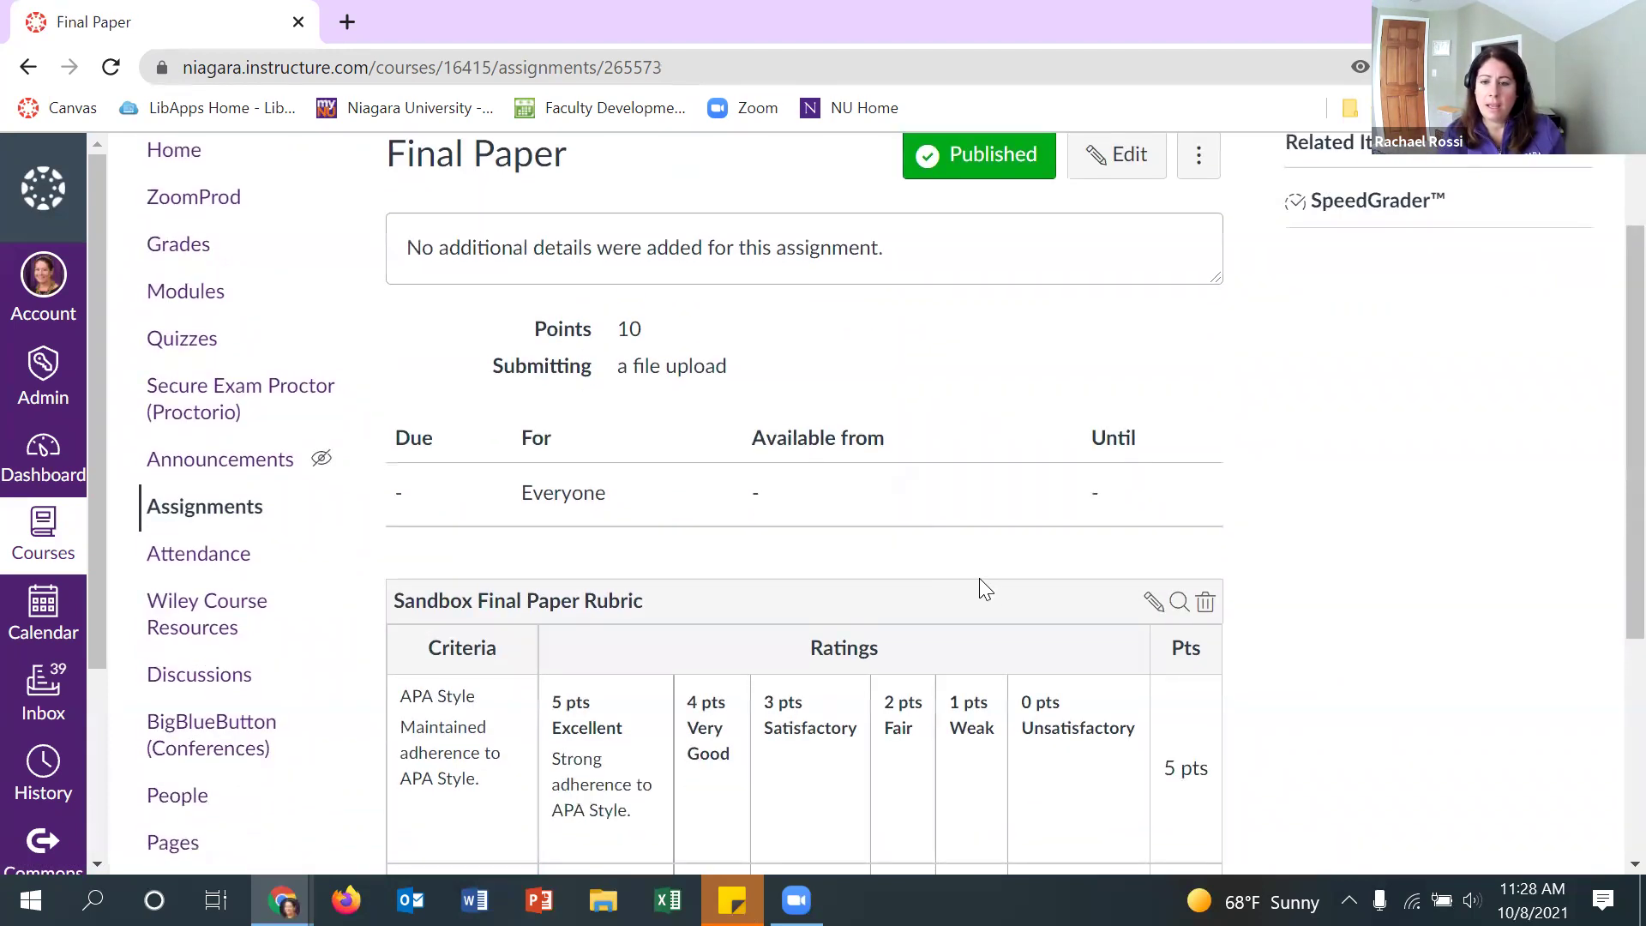
pyautogui.scroll(-2, 1332, 300)
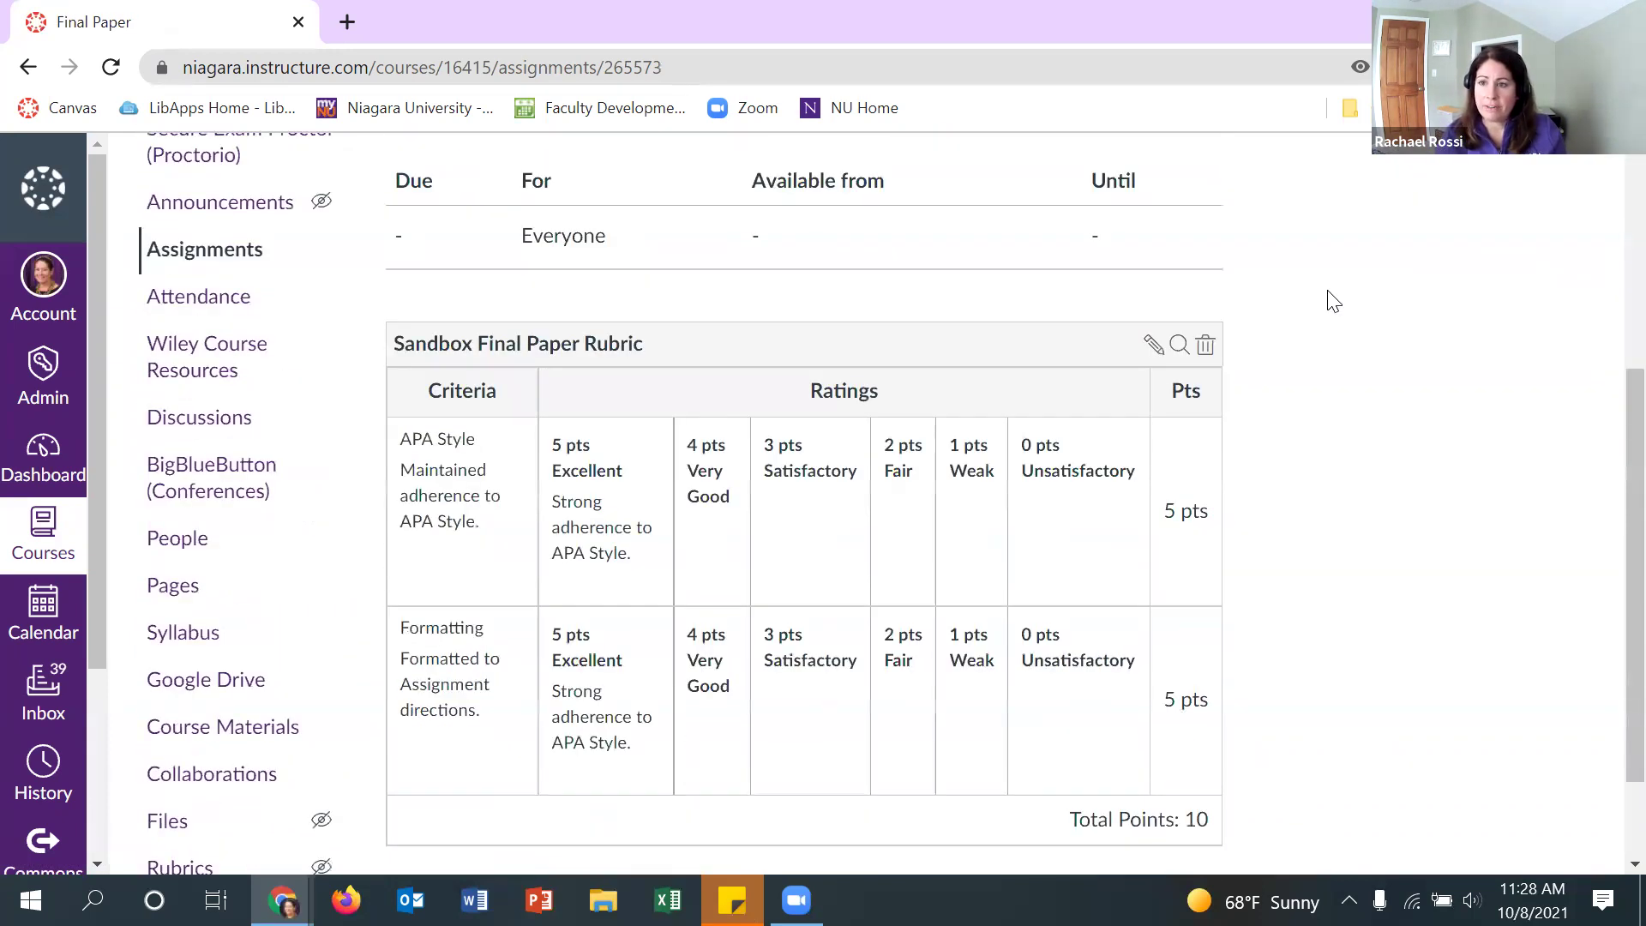
pyautogui.scroll(5, 1384, 403)
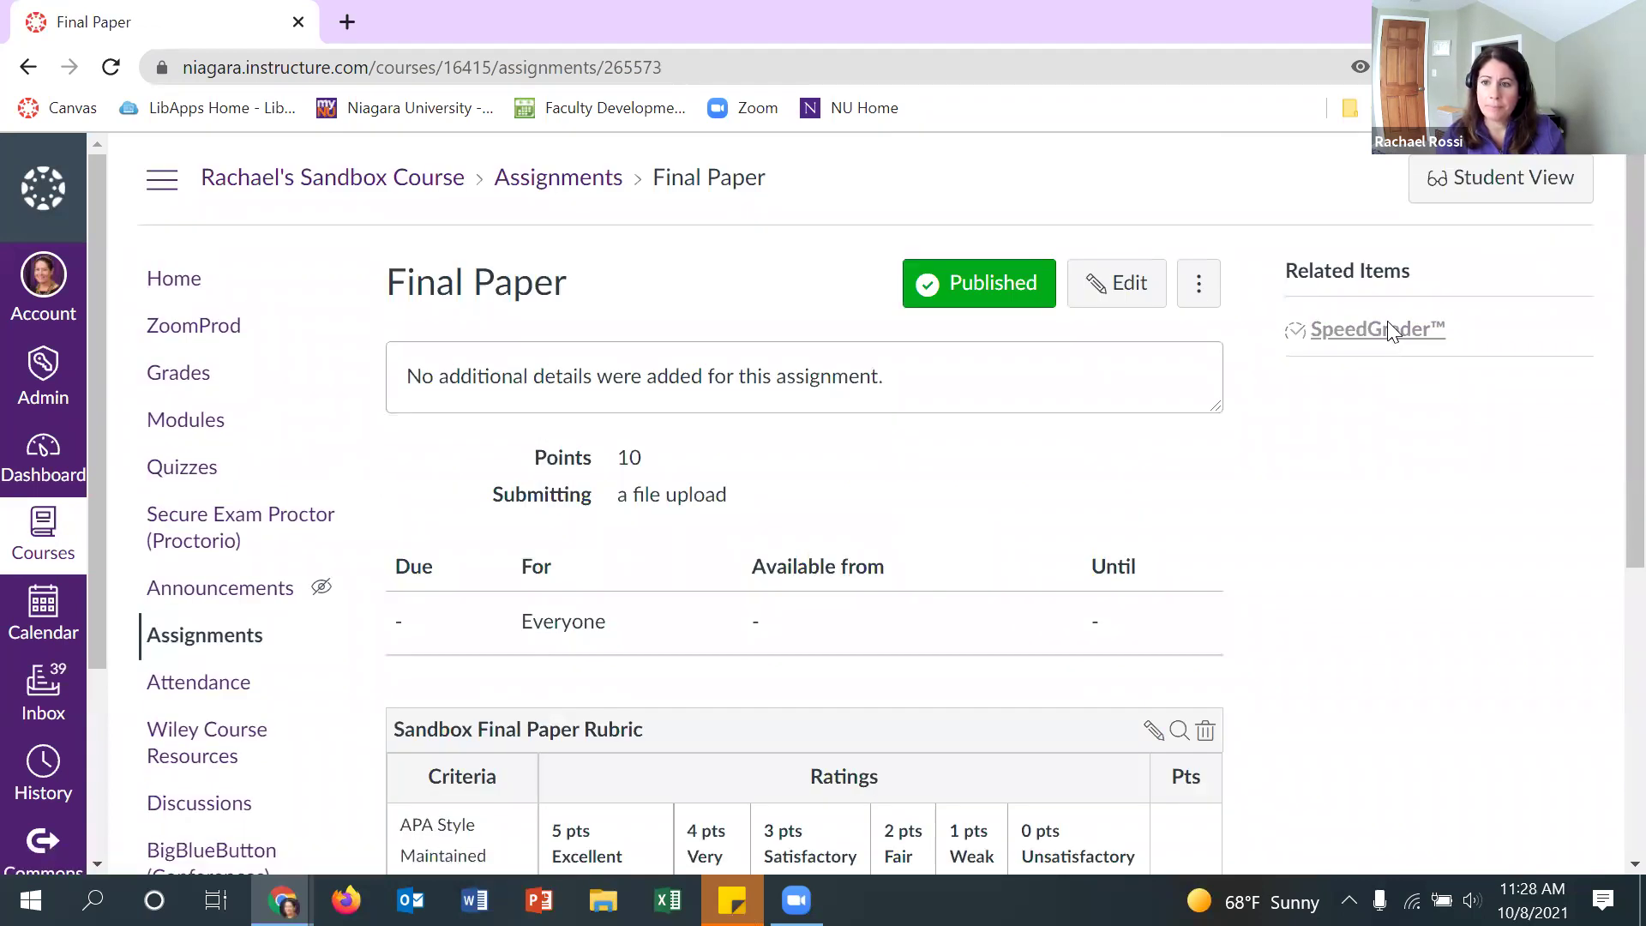
pyautogui.click(1387, 323)
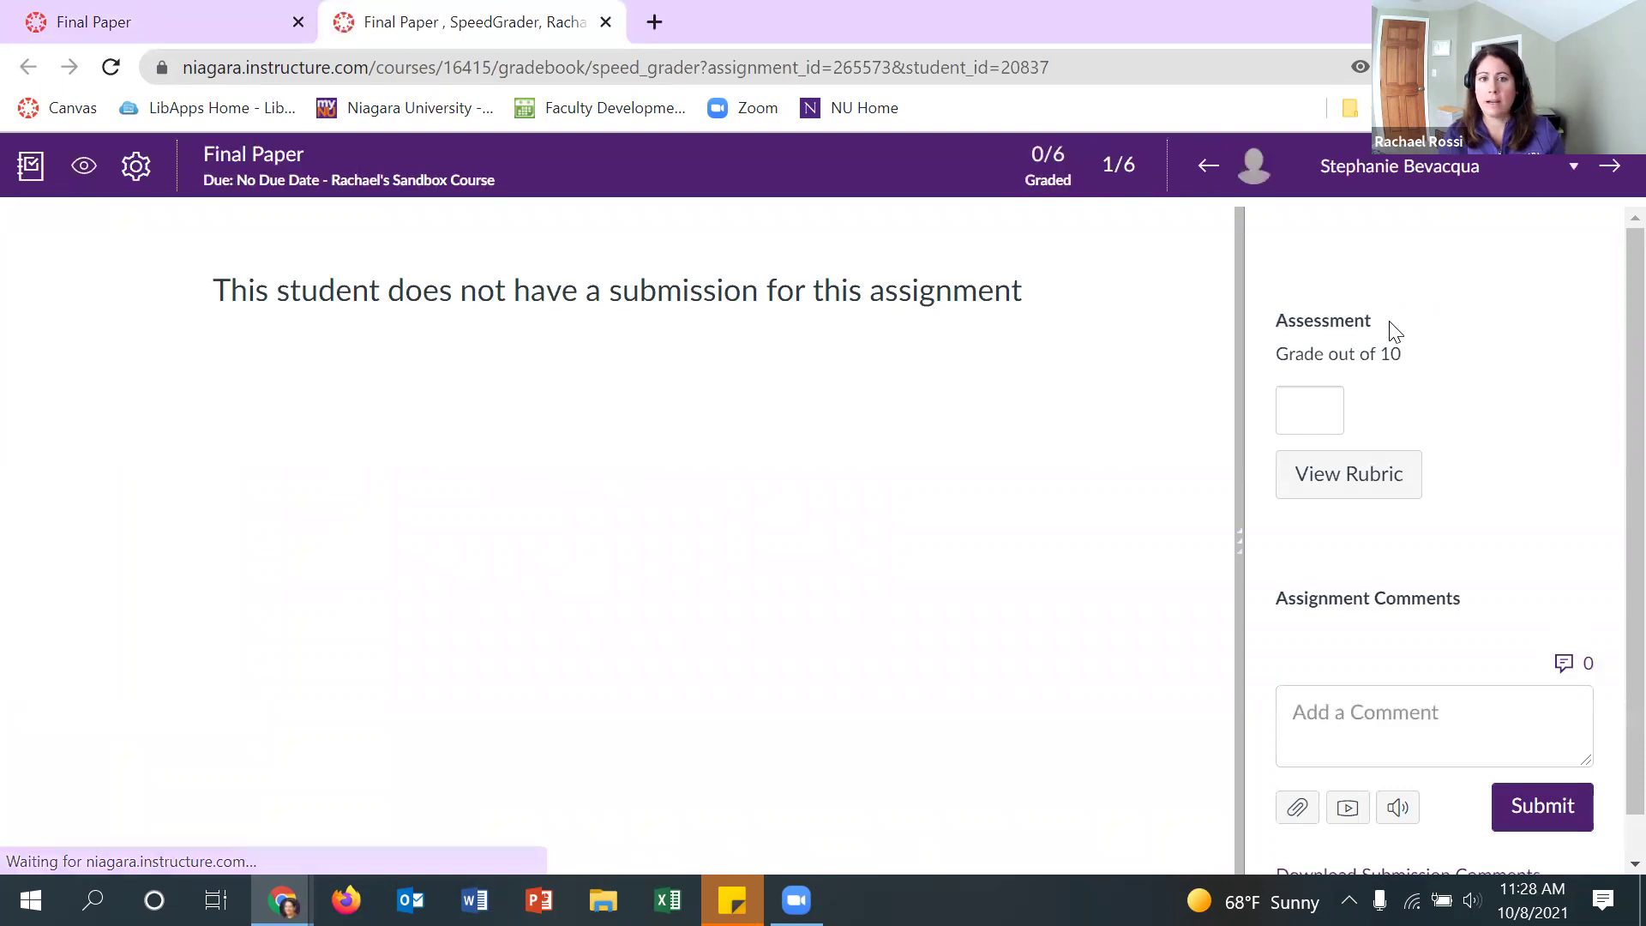
pyautogui.click(1462, 185)
pyautogui.scroll(-3, 1496, 286)
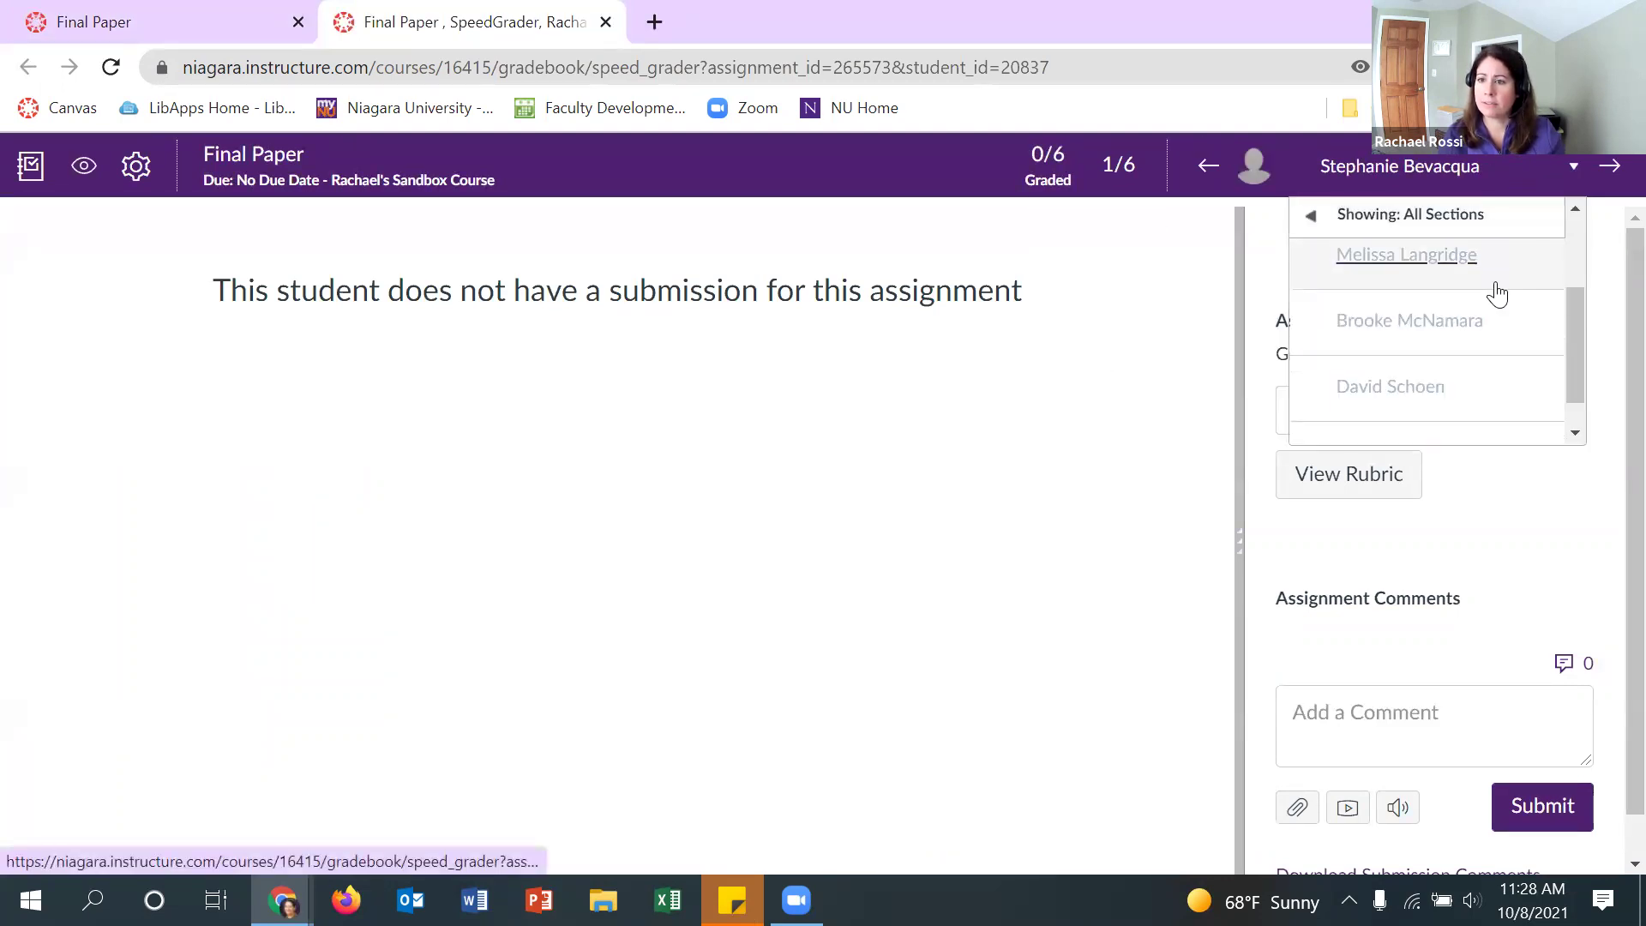
pyautogui.click(1441, 413)
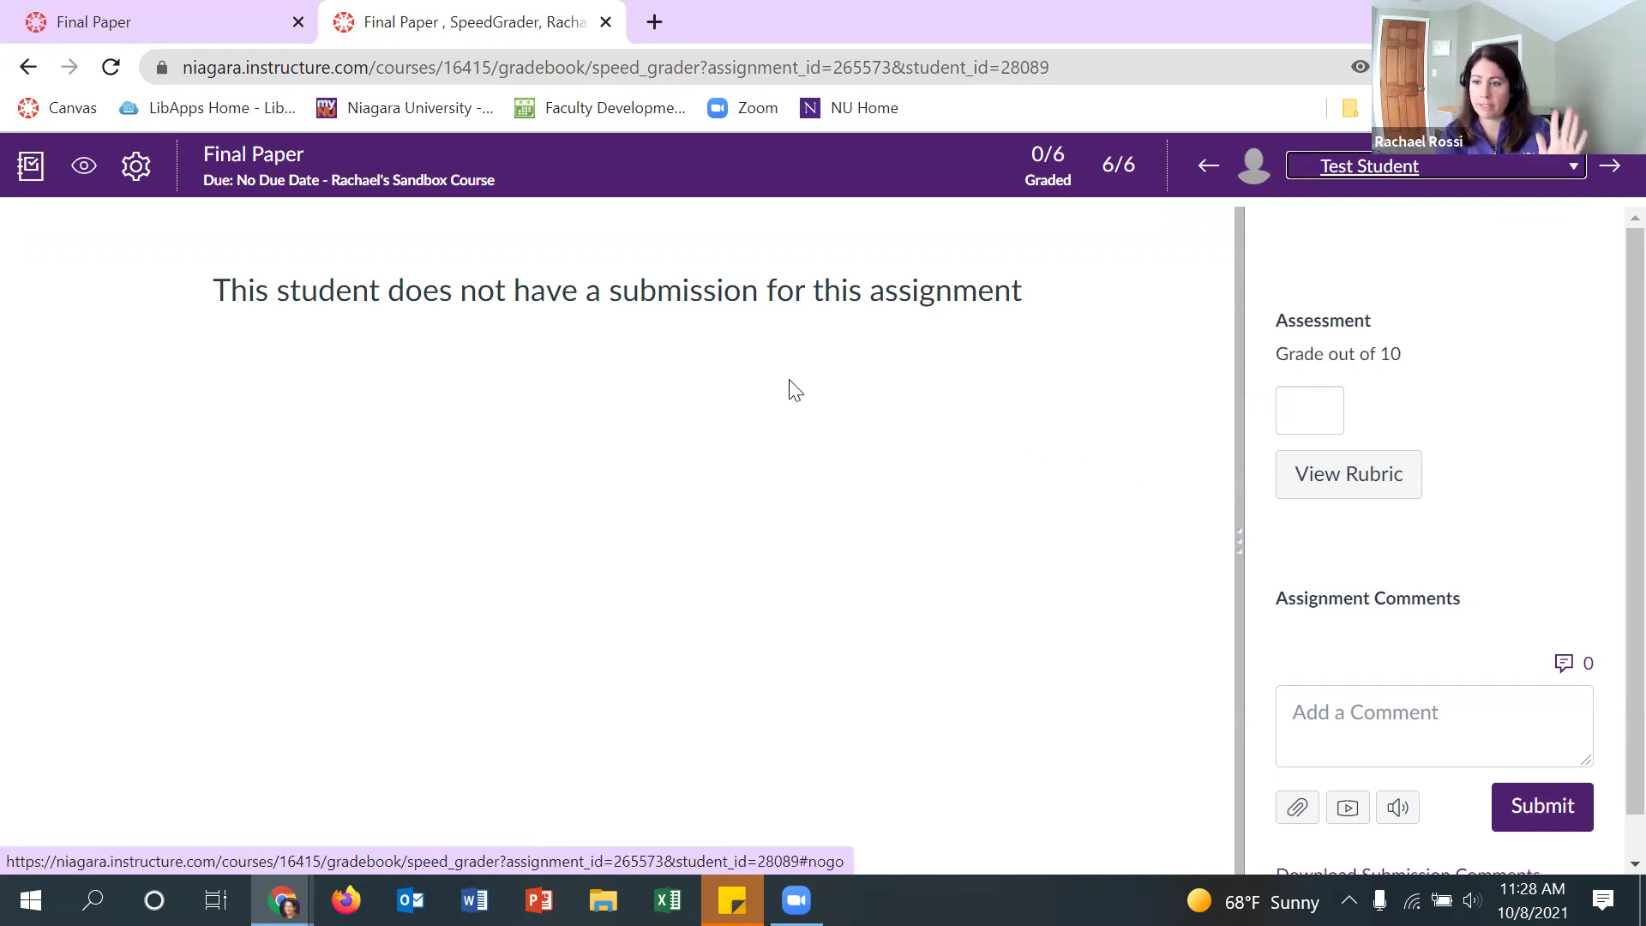
# Show the Sandbox Final Paper Rubric for Test Student and widen the grading pane to fit all rating levels
pyautogui.moveTo(1237, 470); pyautogui.dragTo(978, 468)
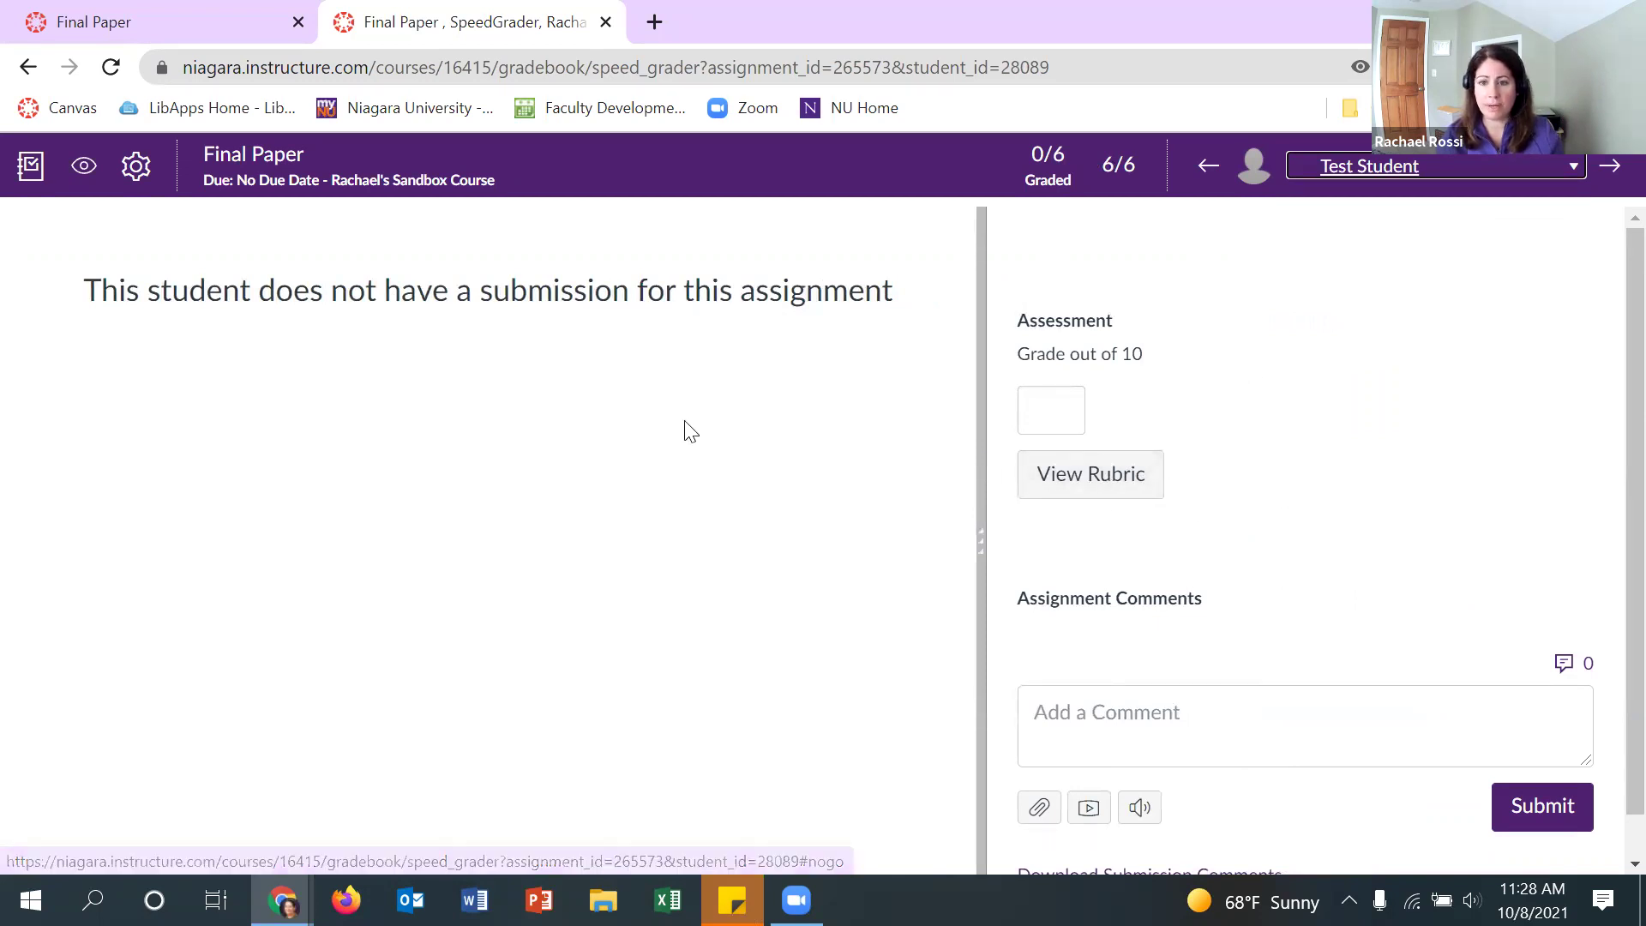
pyautogui.click(1121, 479)
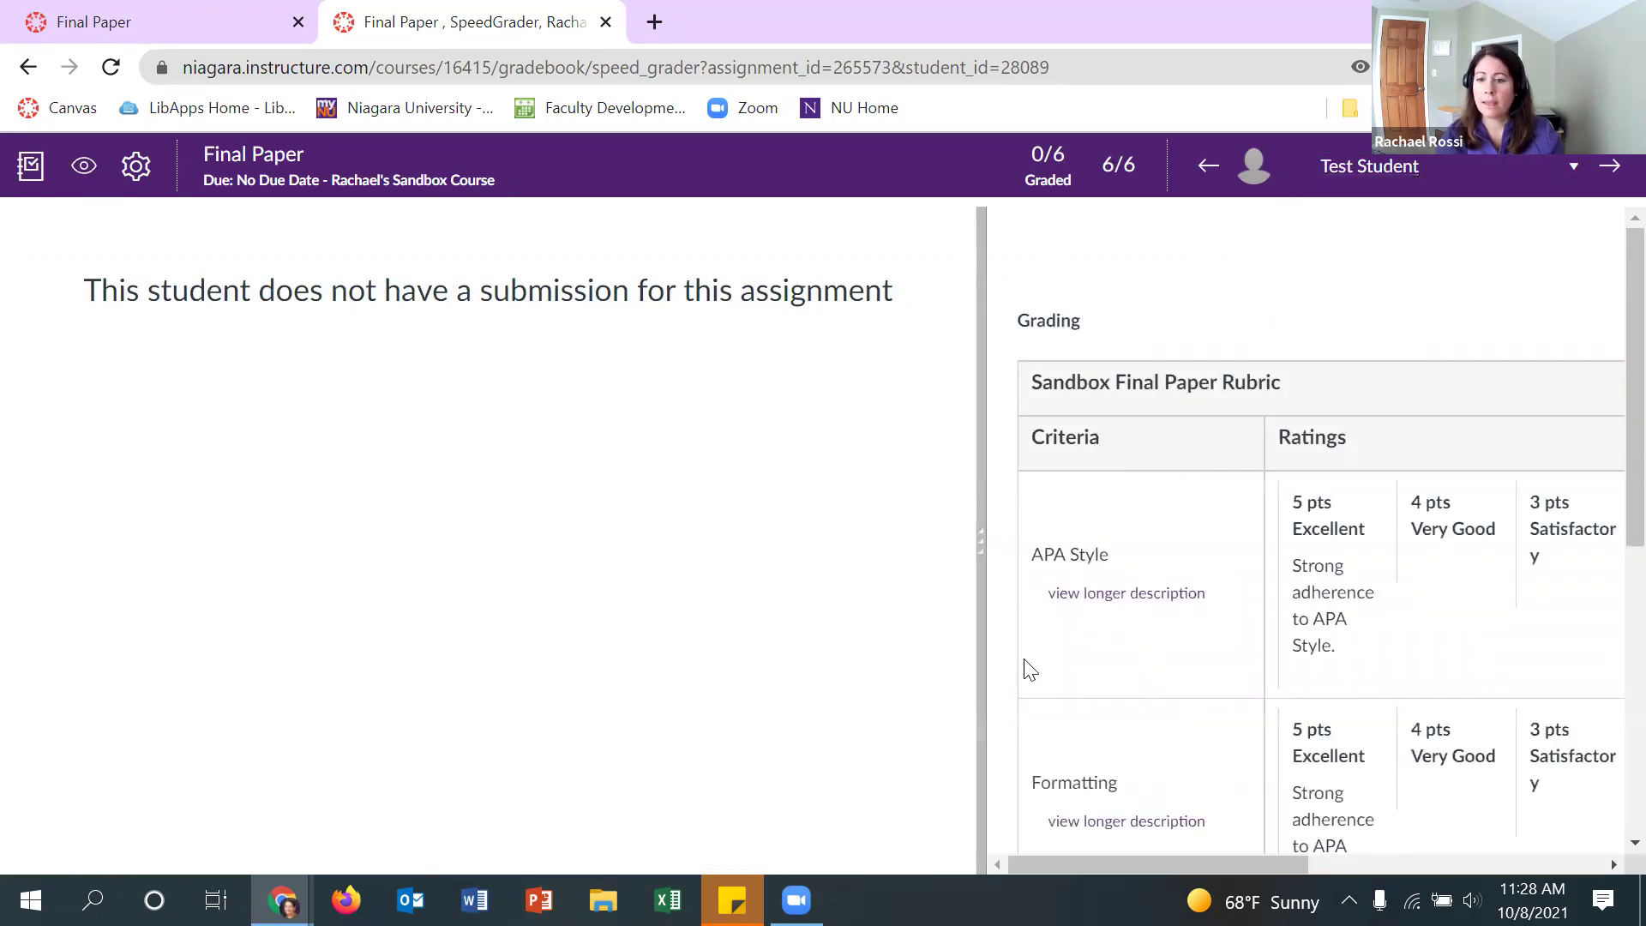
pyautogui.moveTo(983, 517); pyautogui.dragTo(422, 463)
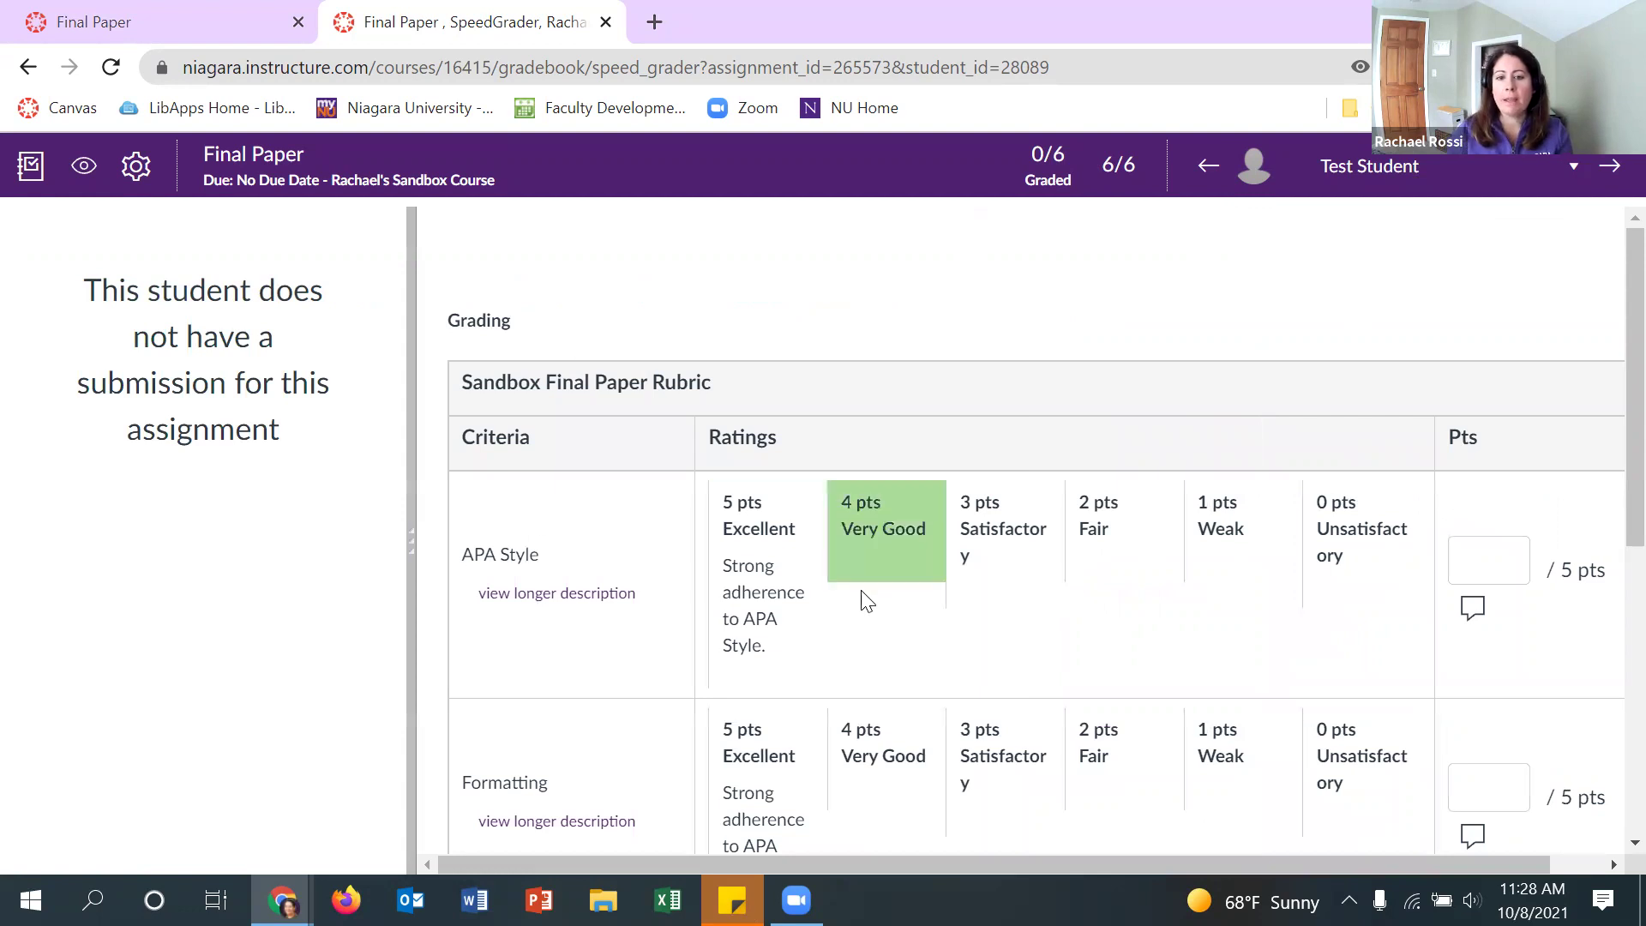
pyautogui.scroll(-2, 860, 595)
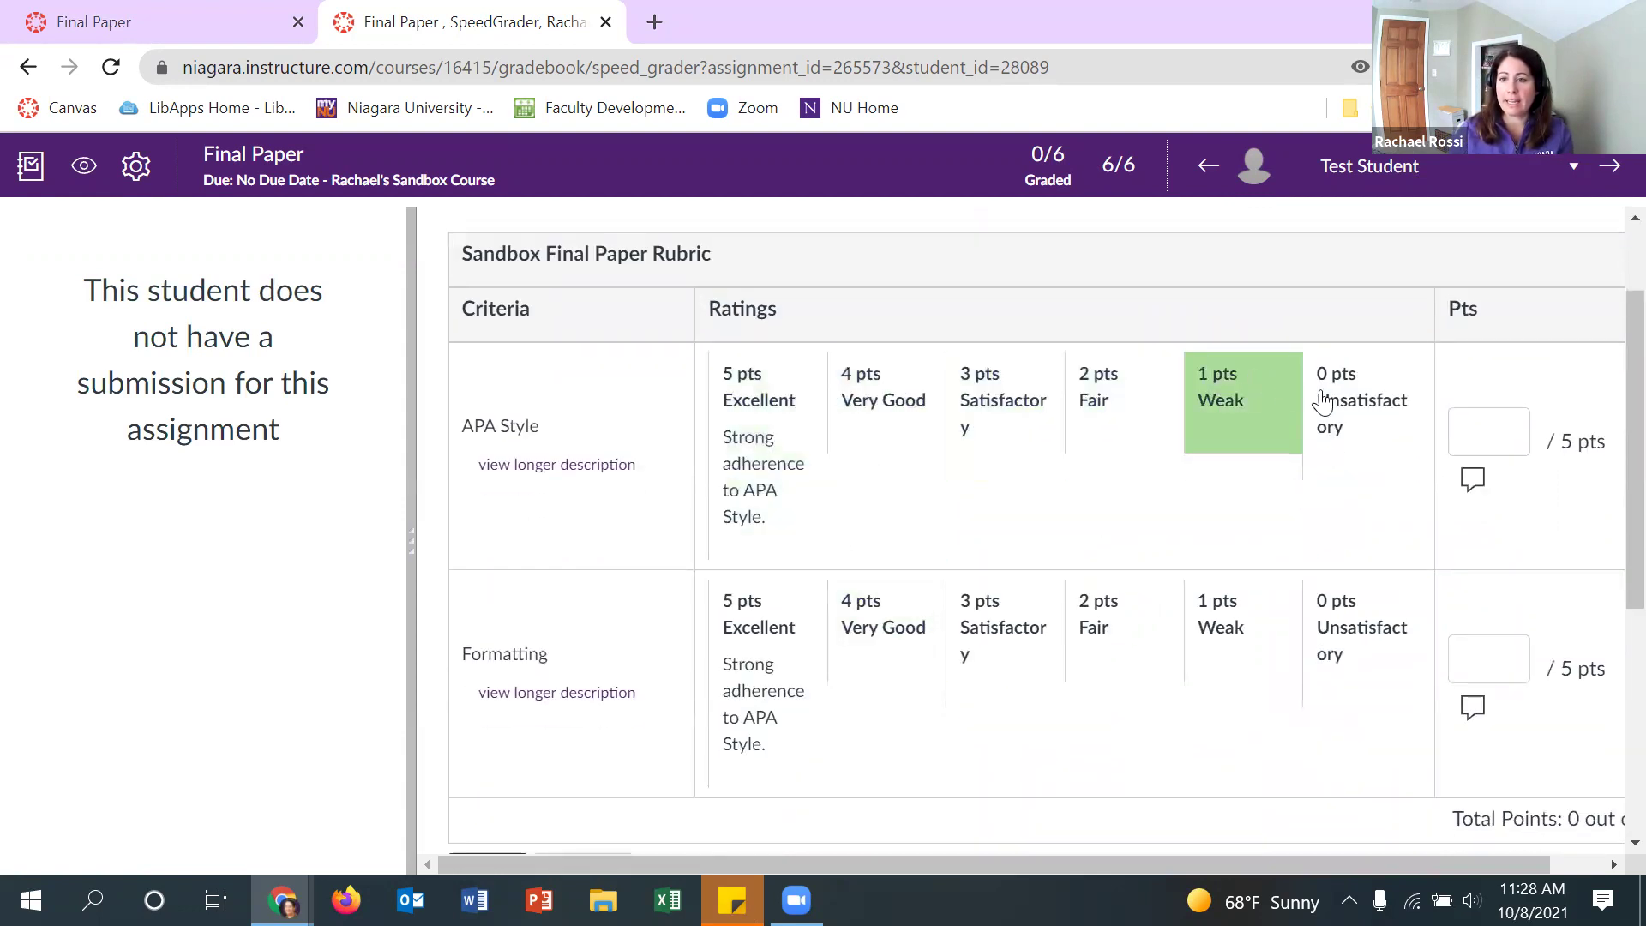
pyautogui.scroll(-2, 860, 527)
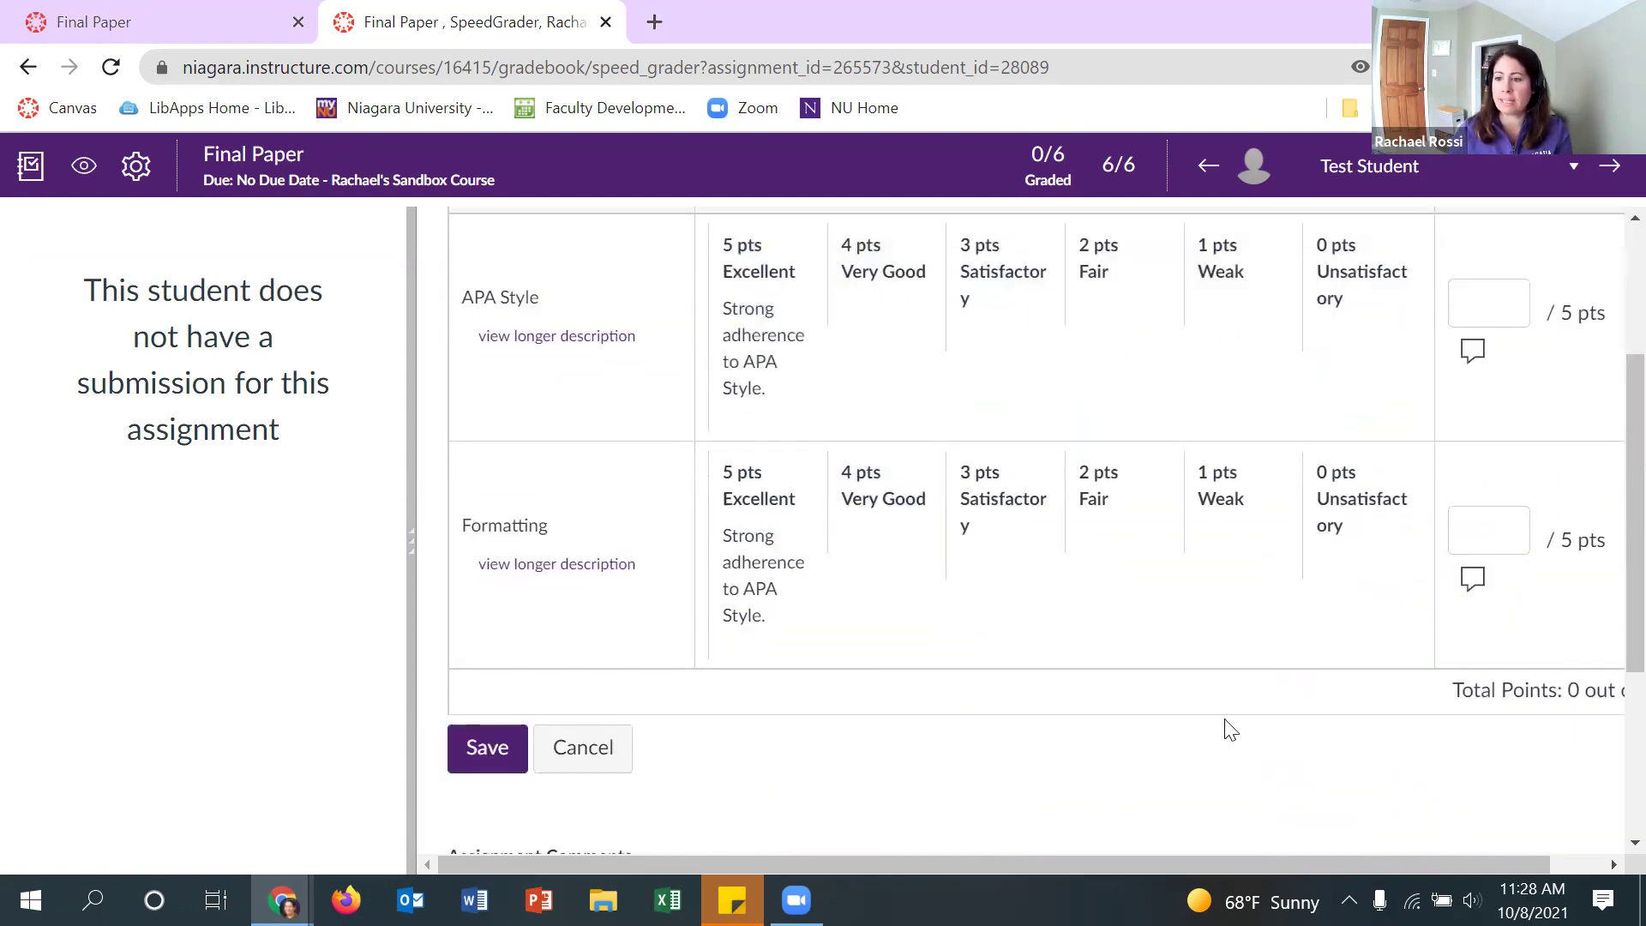
pyautogui.moveTo(1158, 866); pyautogui.dragTo(1024, 865)
pyautogui.scroll(2, 940, 558)
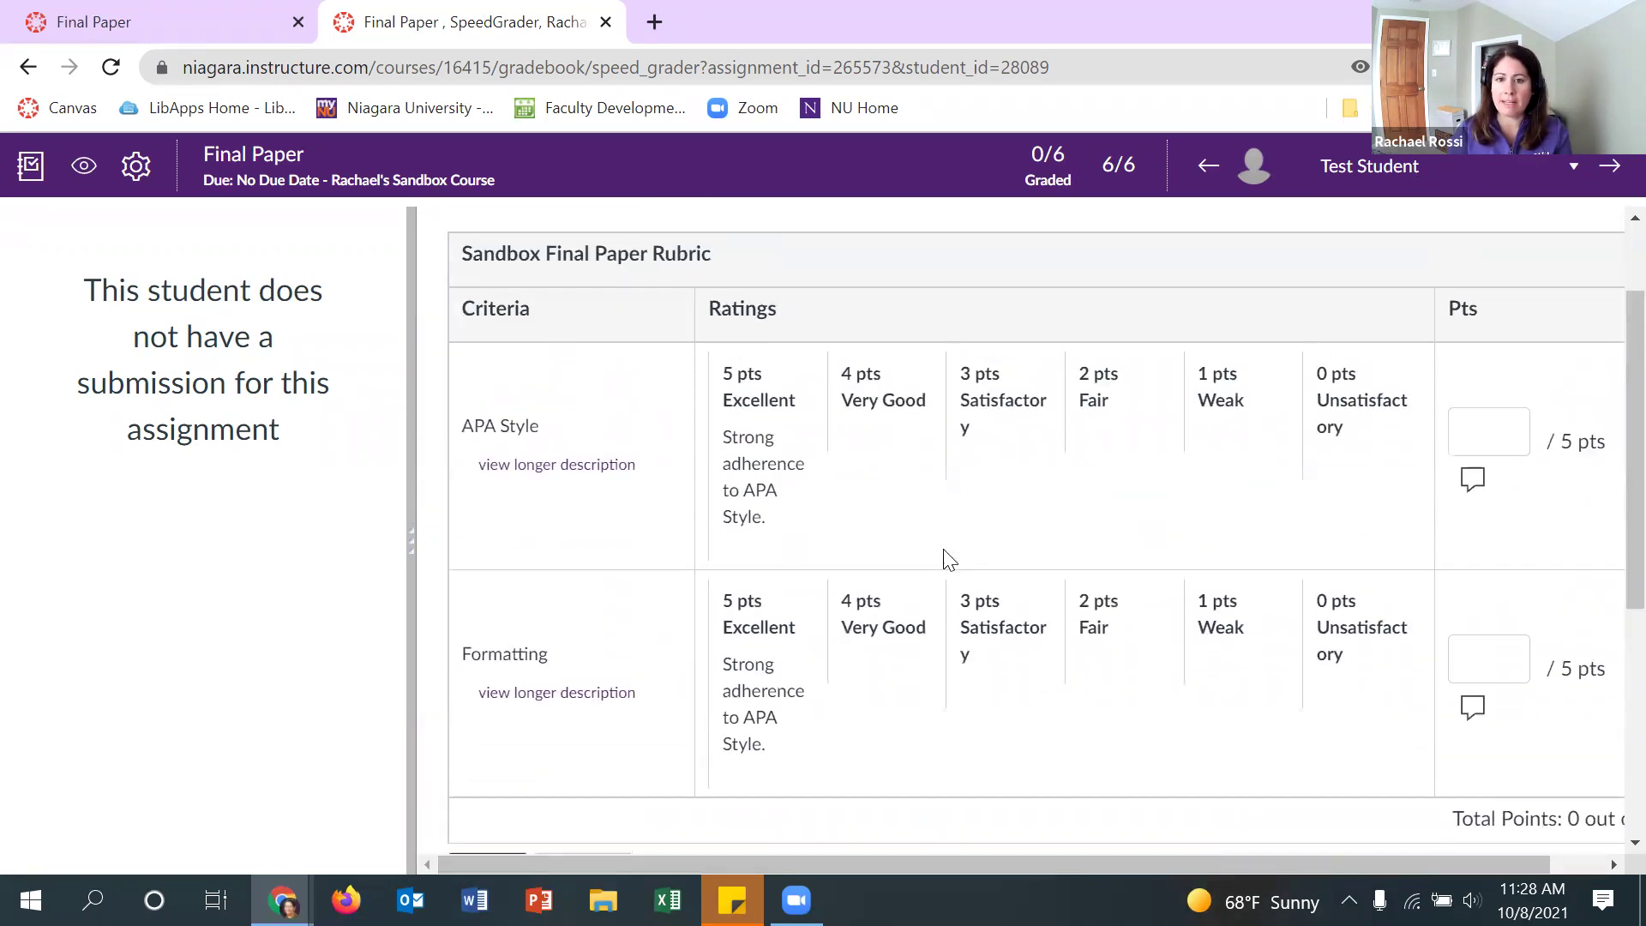
# Rate Test Student's APA Style as Very Good (4 pts) and Formatting as Weak (1 pts) in the rubric
pyautogui.click(921, 392)
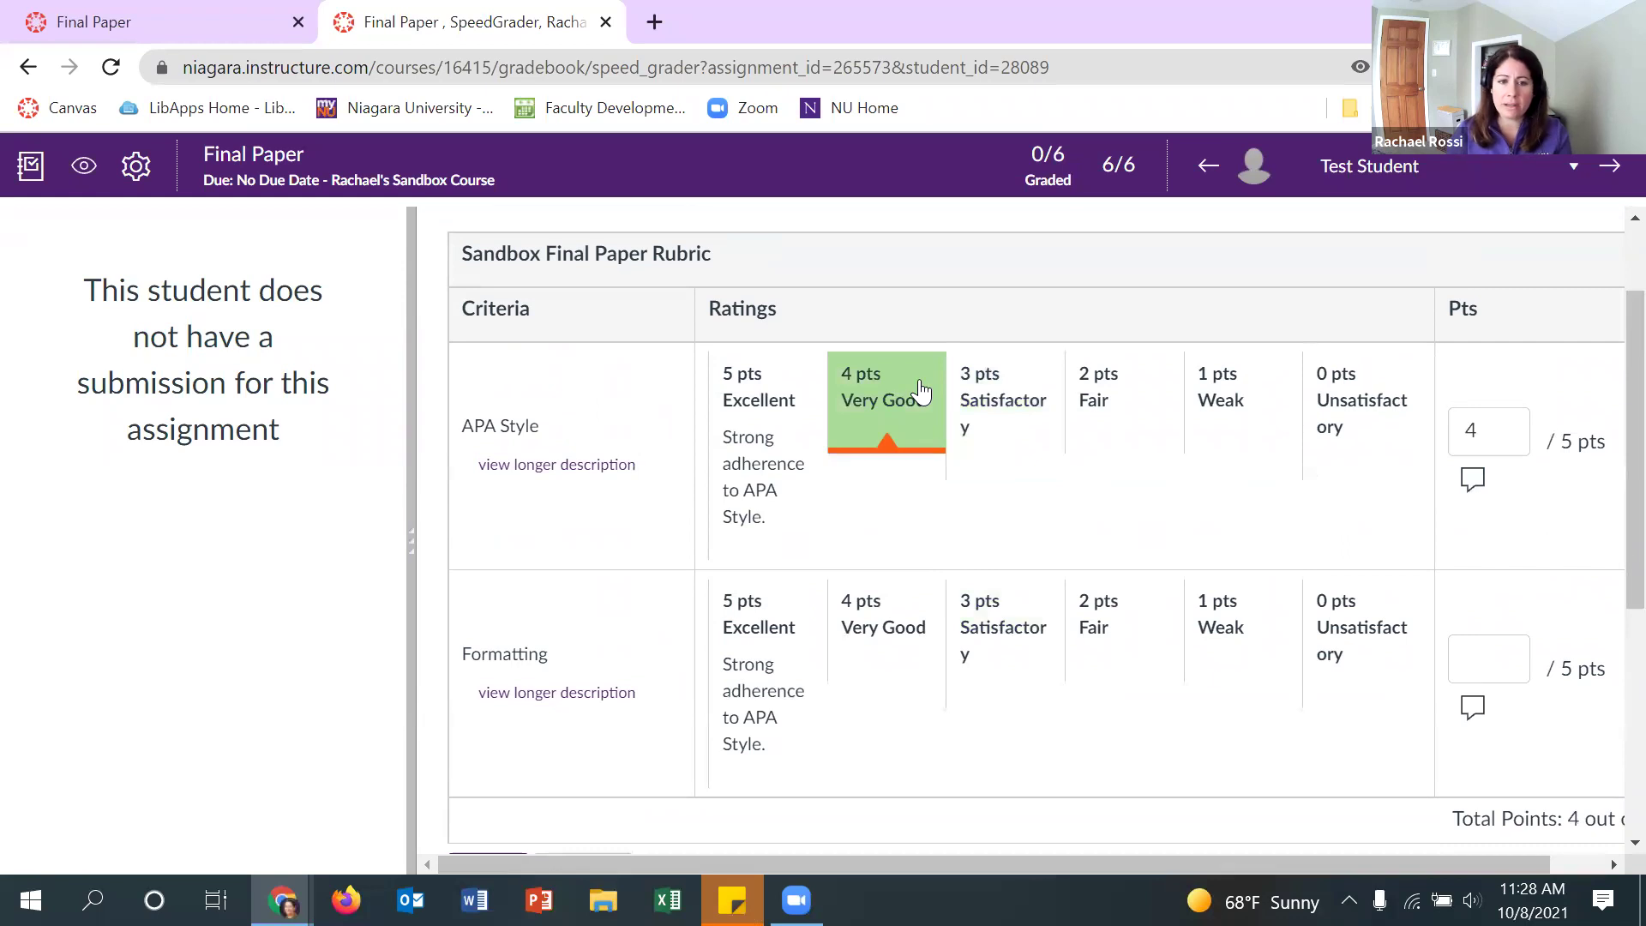
pyautogui.click(1249, 639)
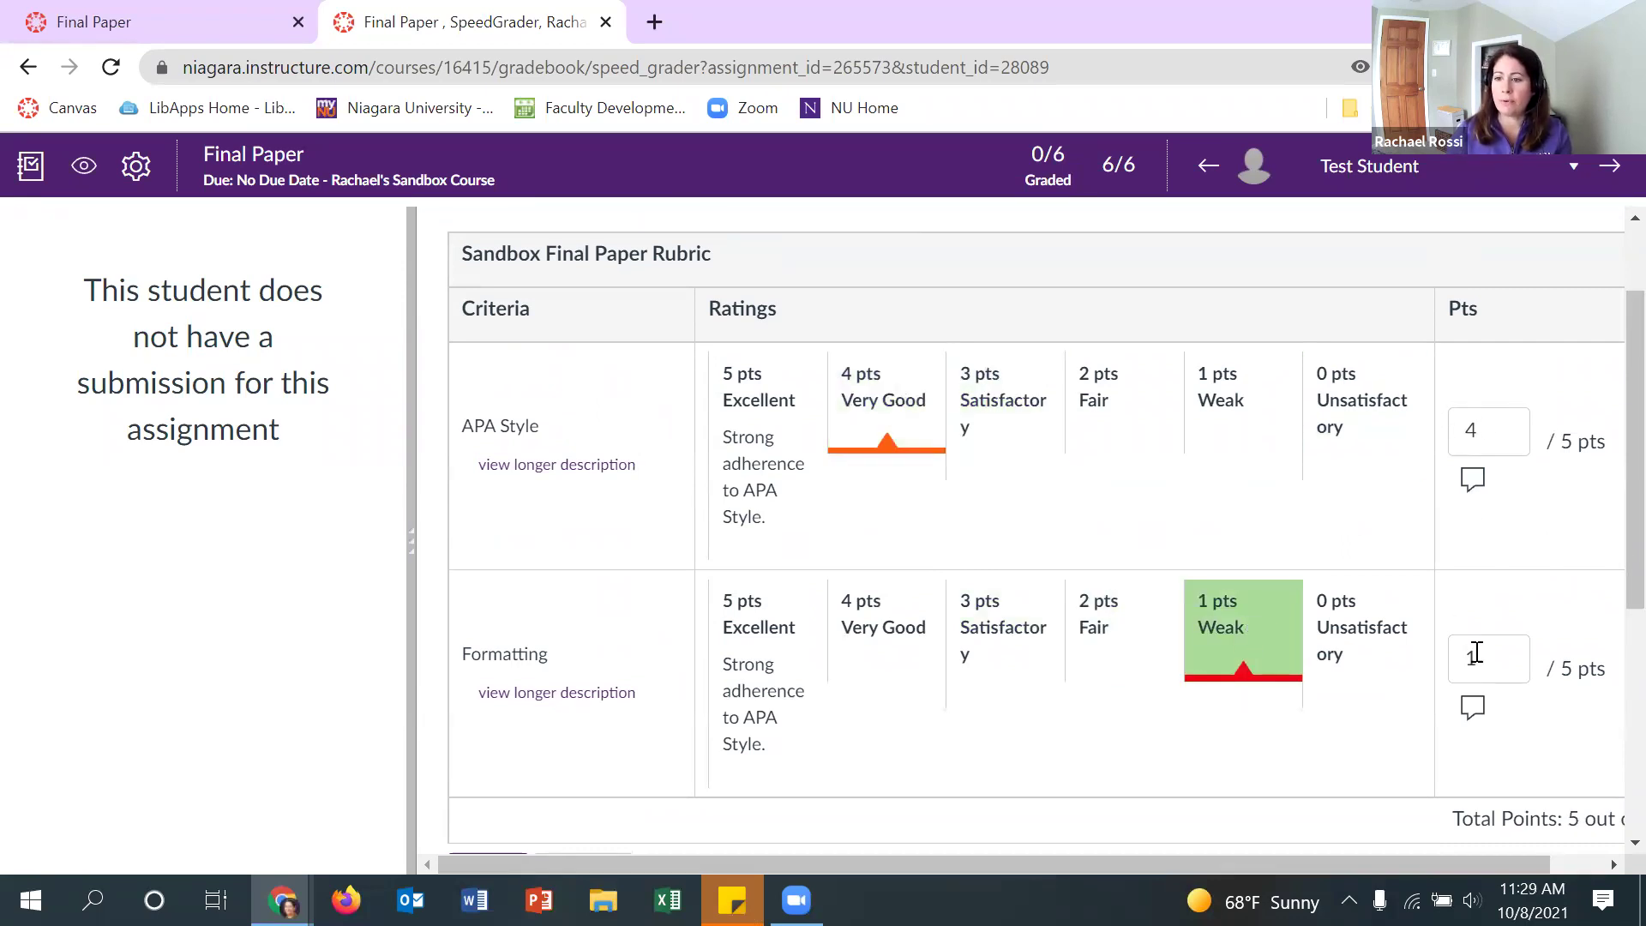
pyautogui.scroll(-3, 1477, 651)
pyautogui.hscroll(2, 1414, 847)
pyautogui.hscroll(-2, 1445, 845)
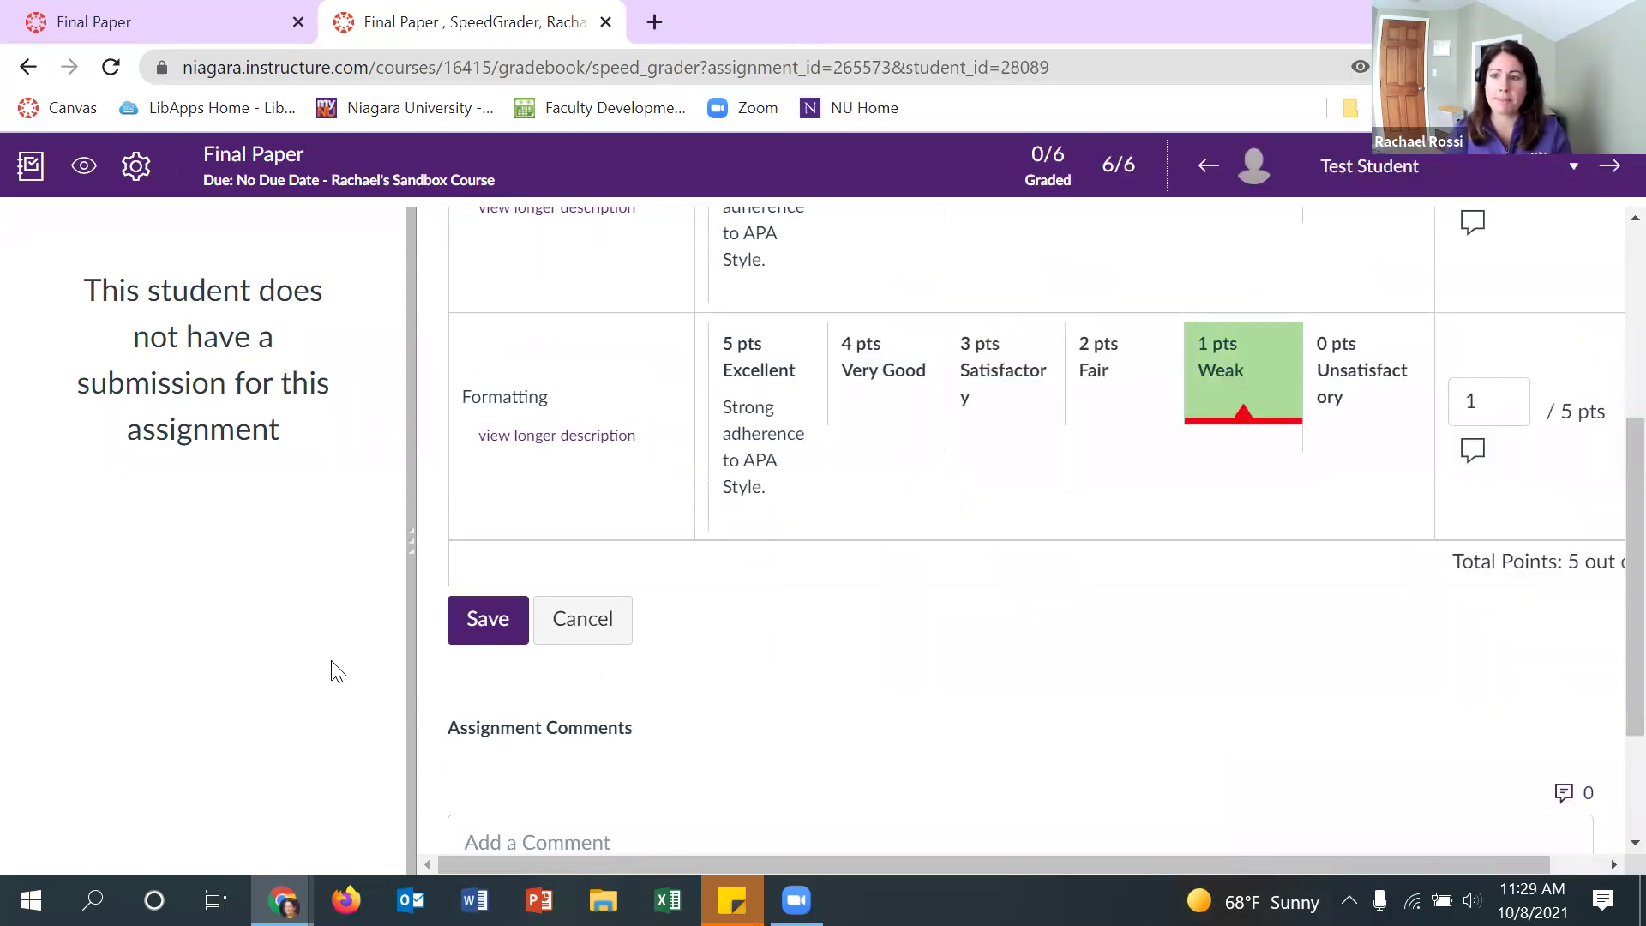
pyautogui.scroll(5, 1205, 588)
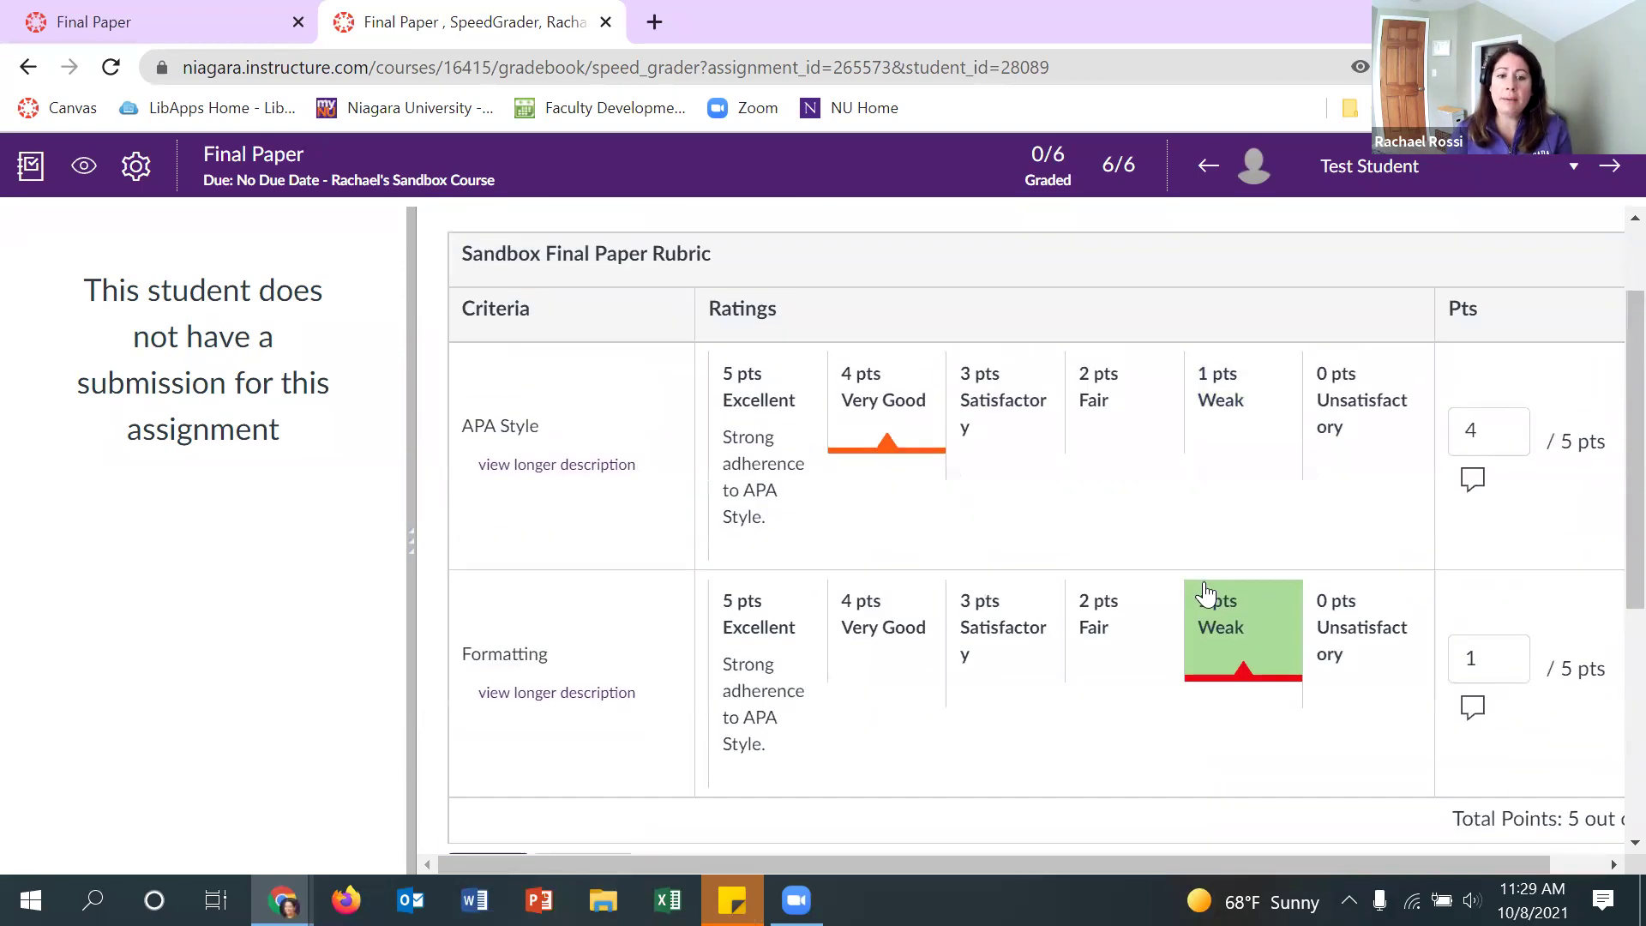
pyautogui.scroll(-1, 1204, 592)
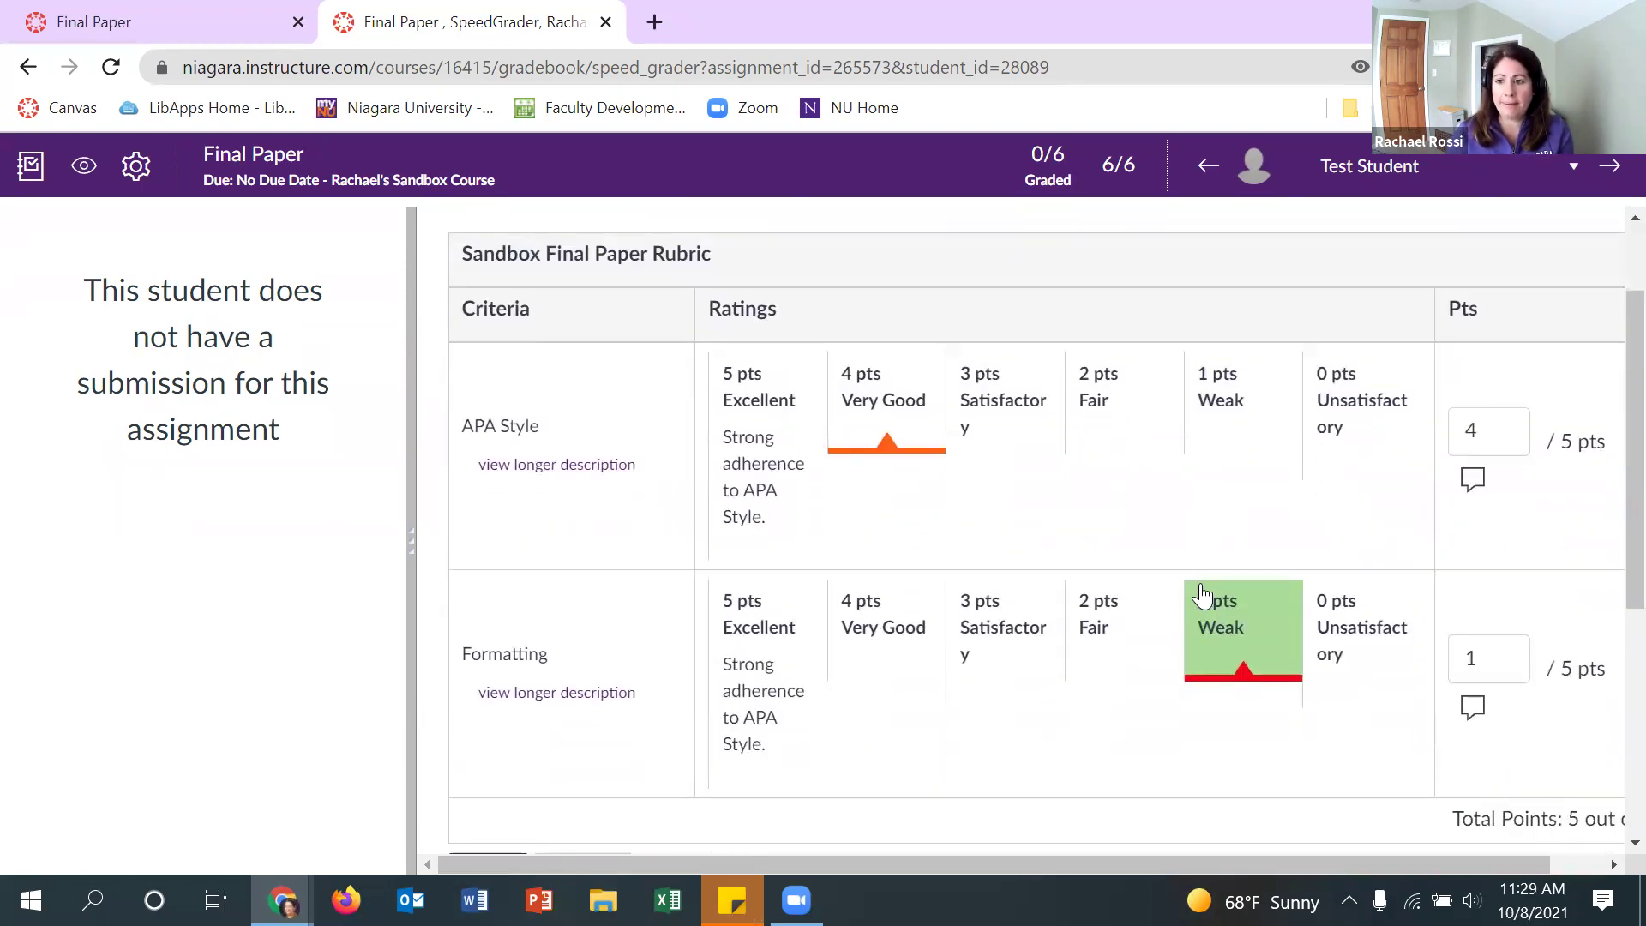
# Add the comment "Please review citing books." to the APA Style criterion, save the rubric assessment, and review the saved ratings
pyautogui.click(1474, 487)
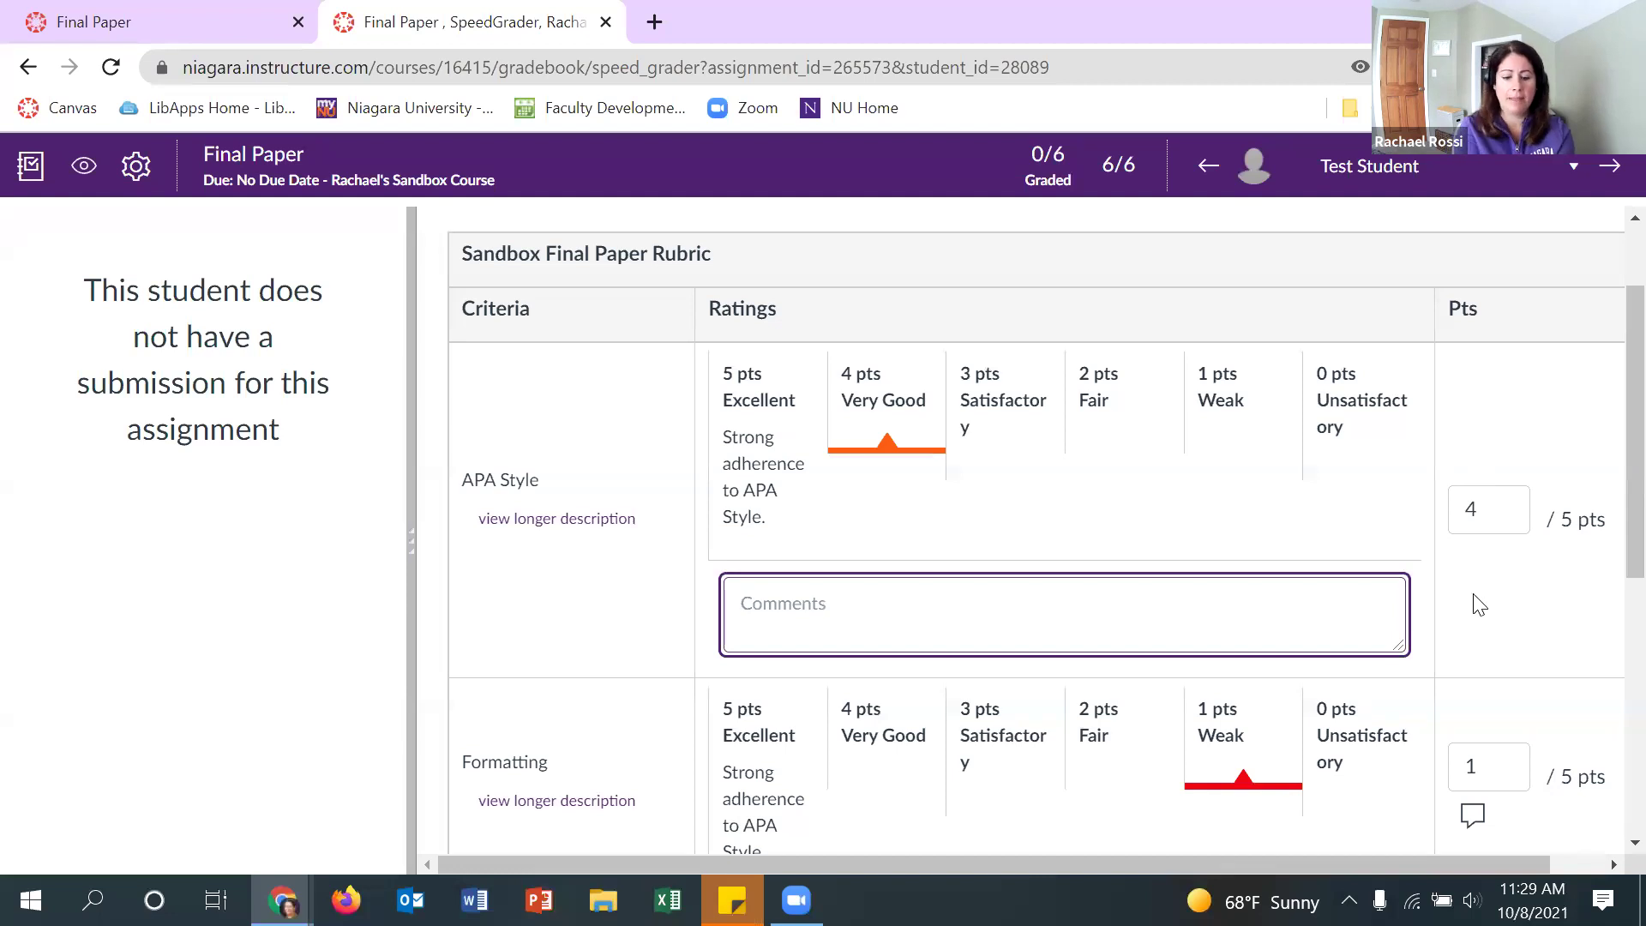
pyautogui.write('Please review citing books.')
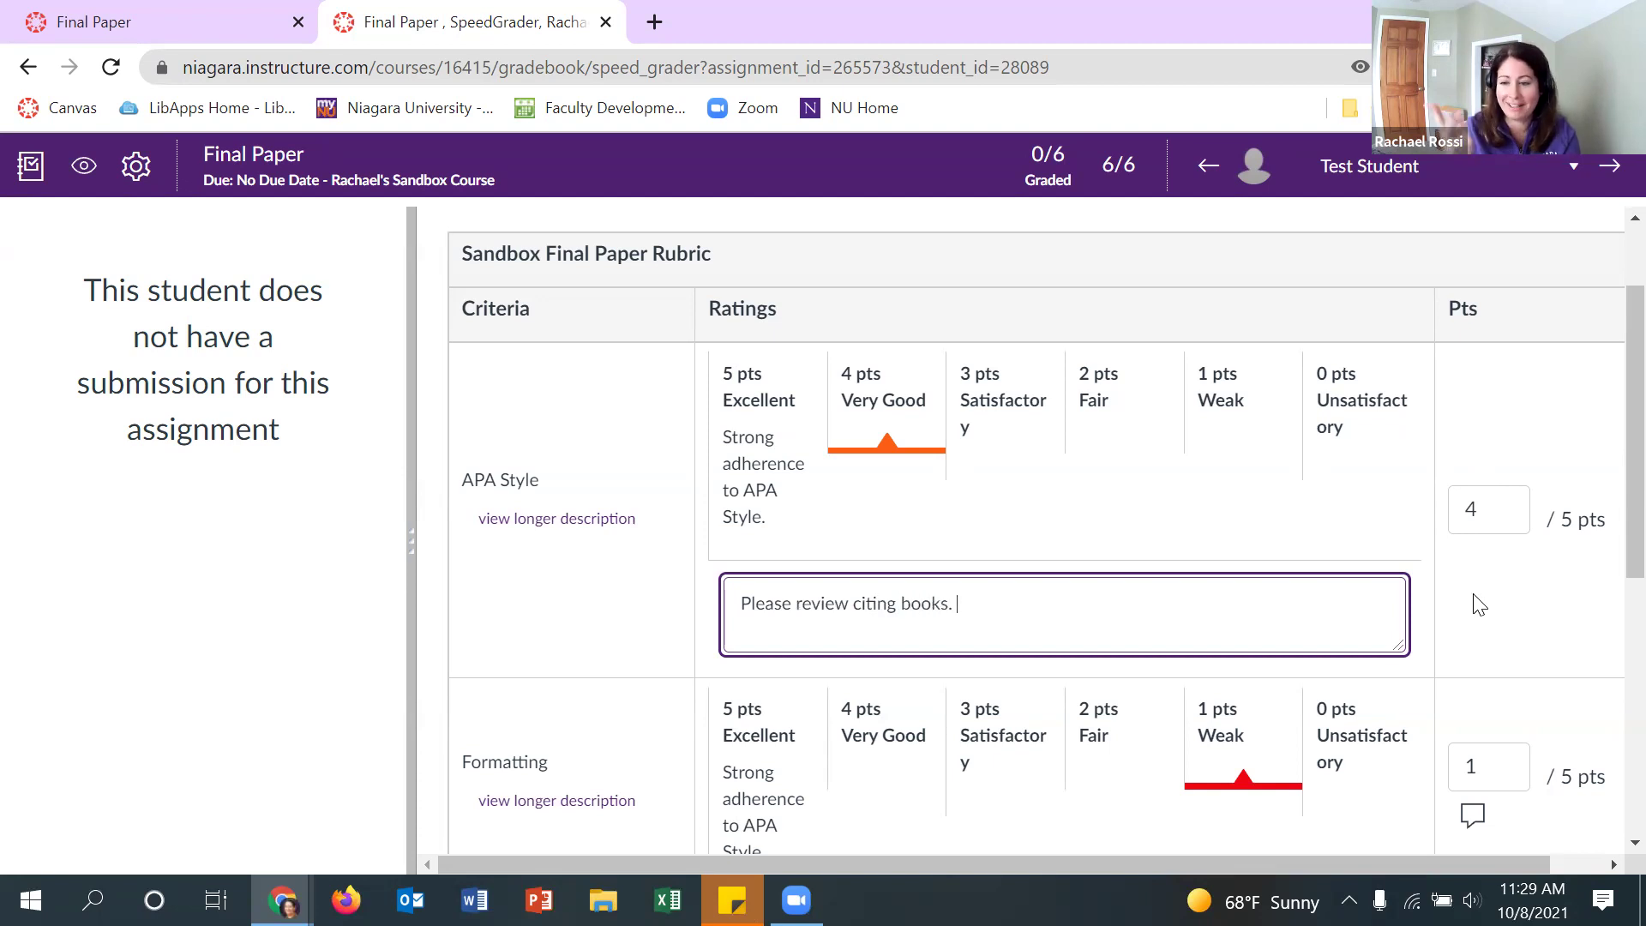
pyautogui.click(1504, 613)
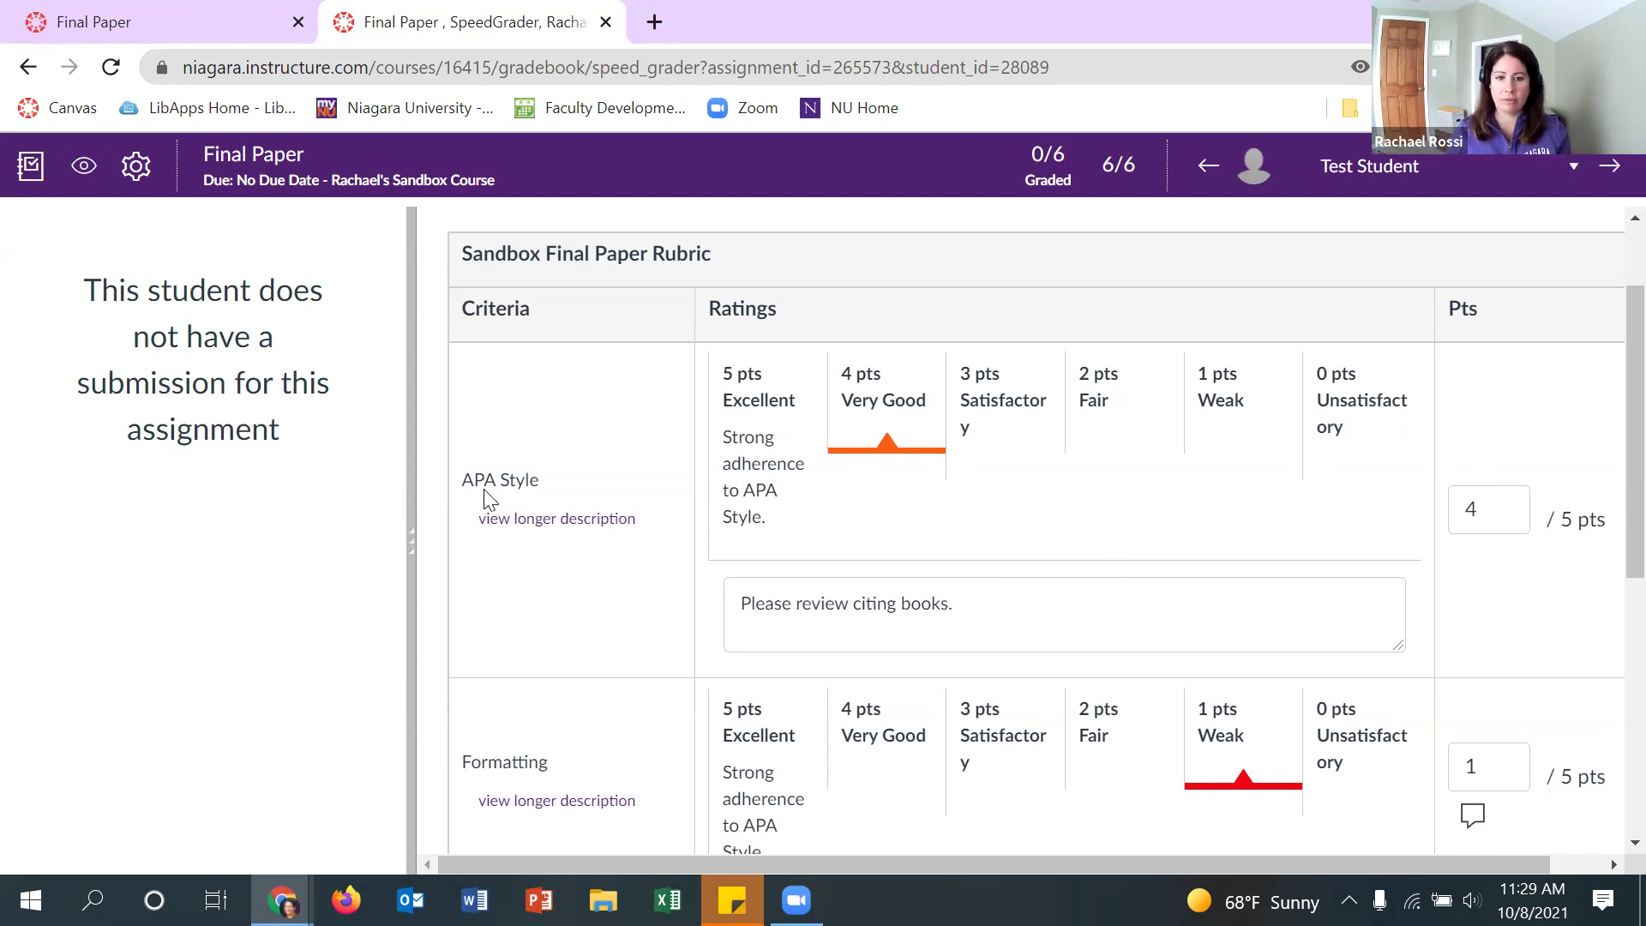
pyautogui.scroll(-3, 485, 479)
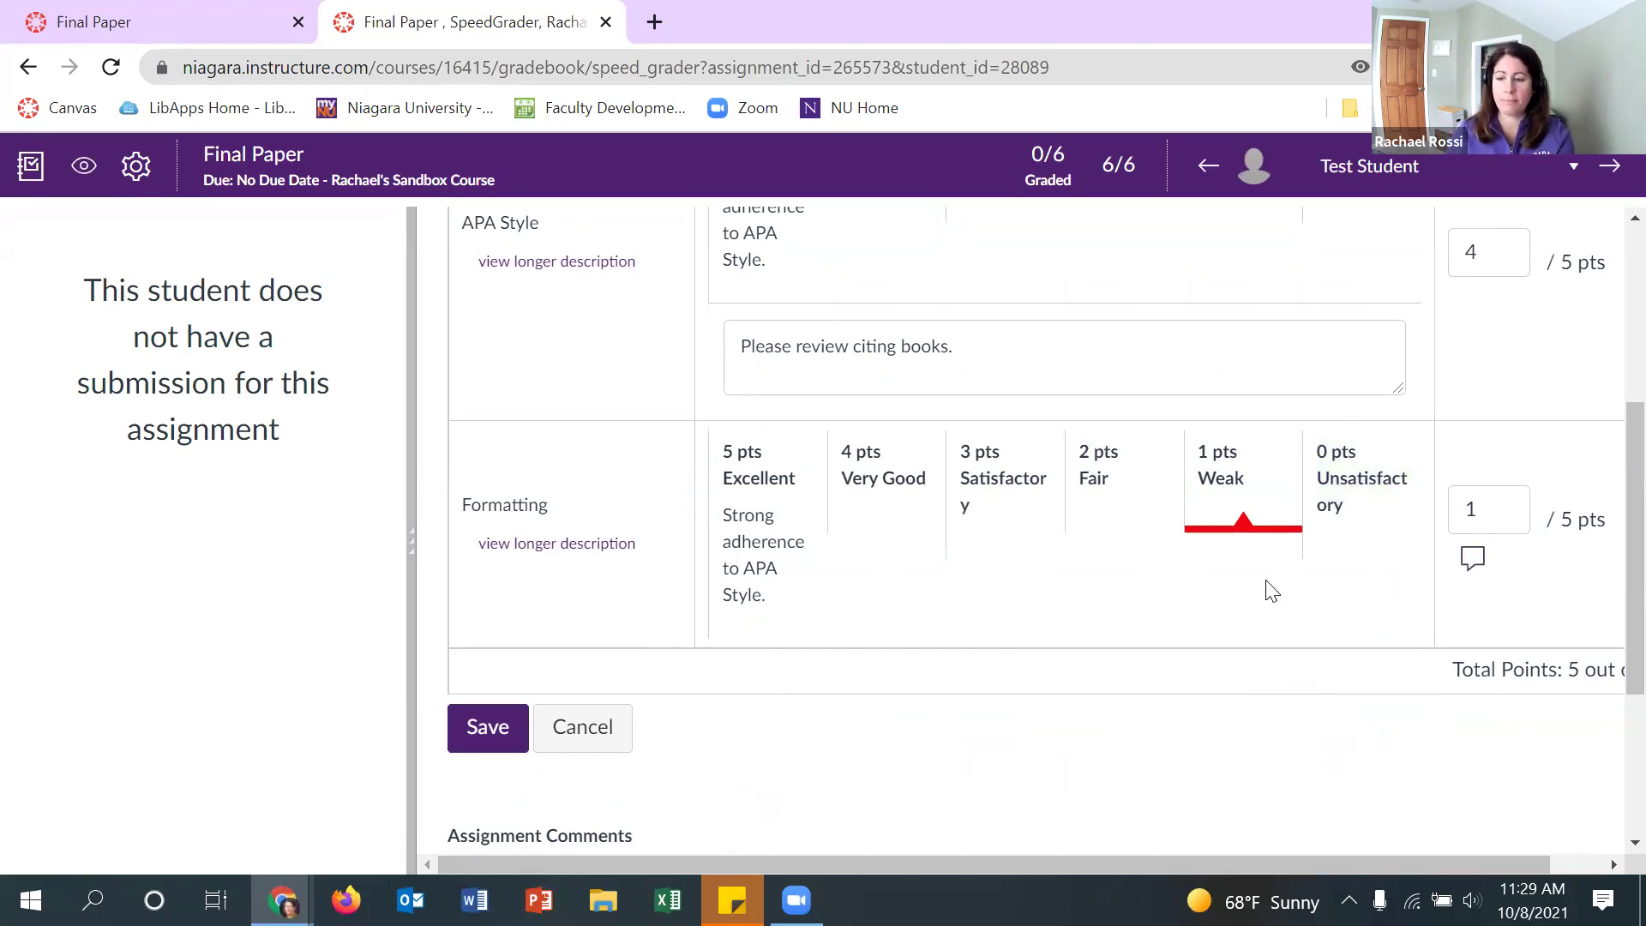
pyautogui.scroll(-1, 1286, 575)
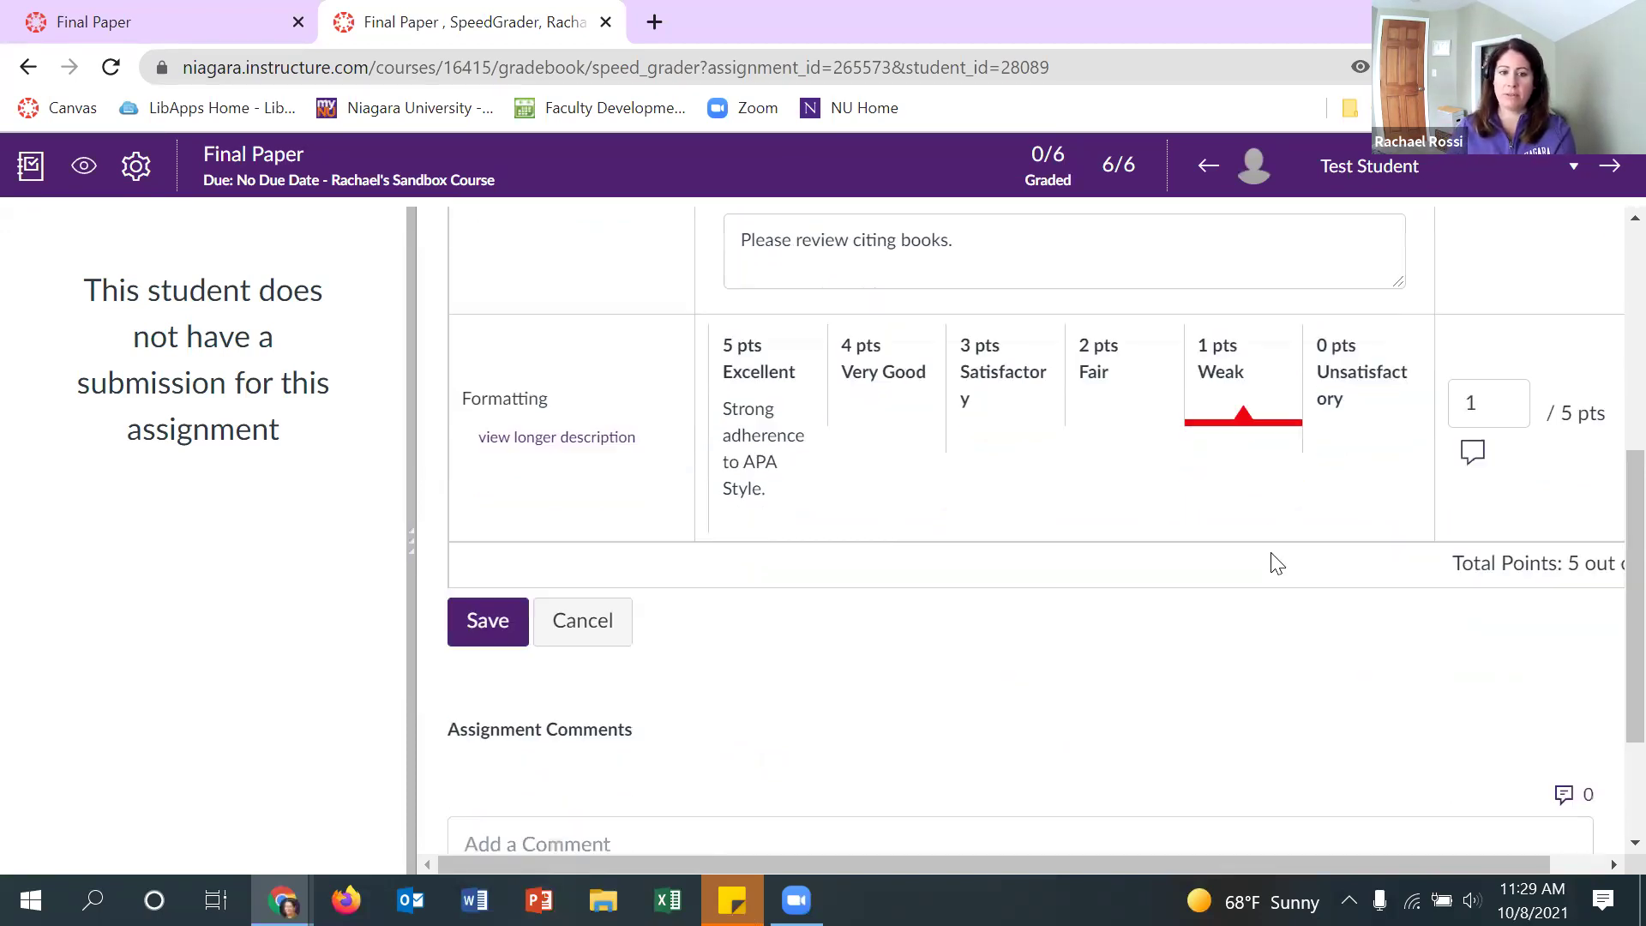
pyautogui.click(485, 619)
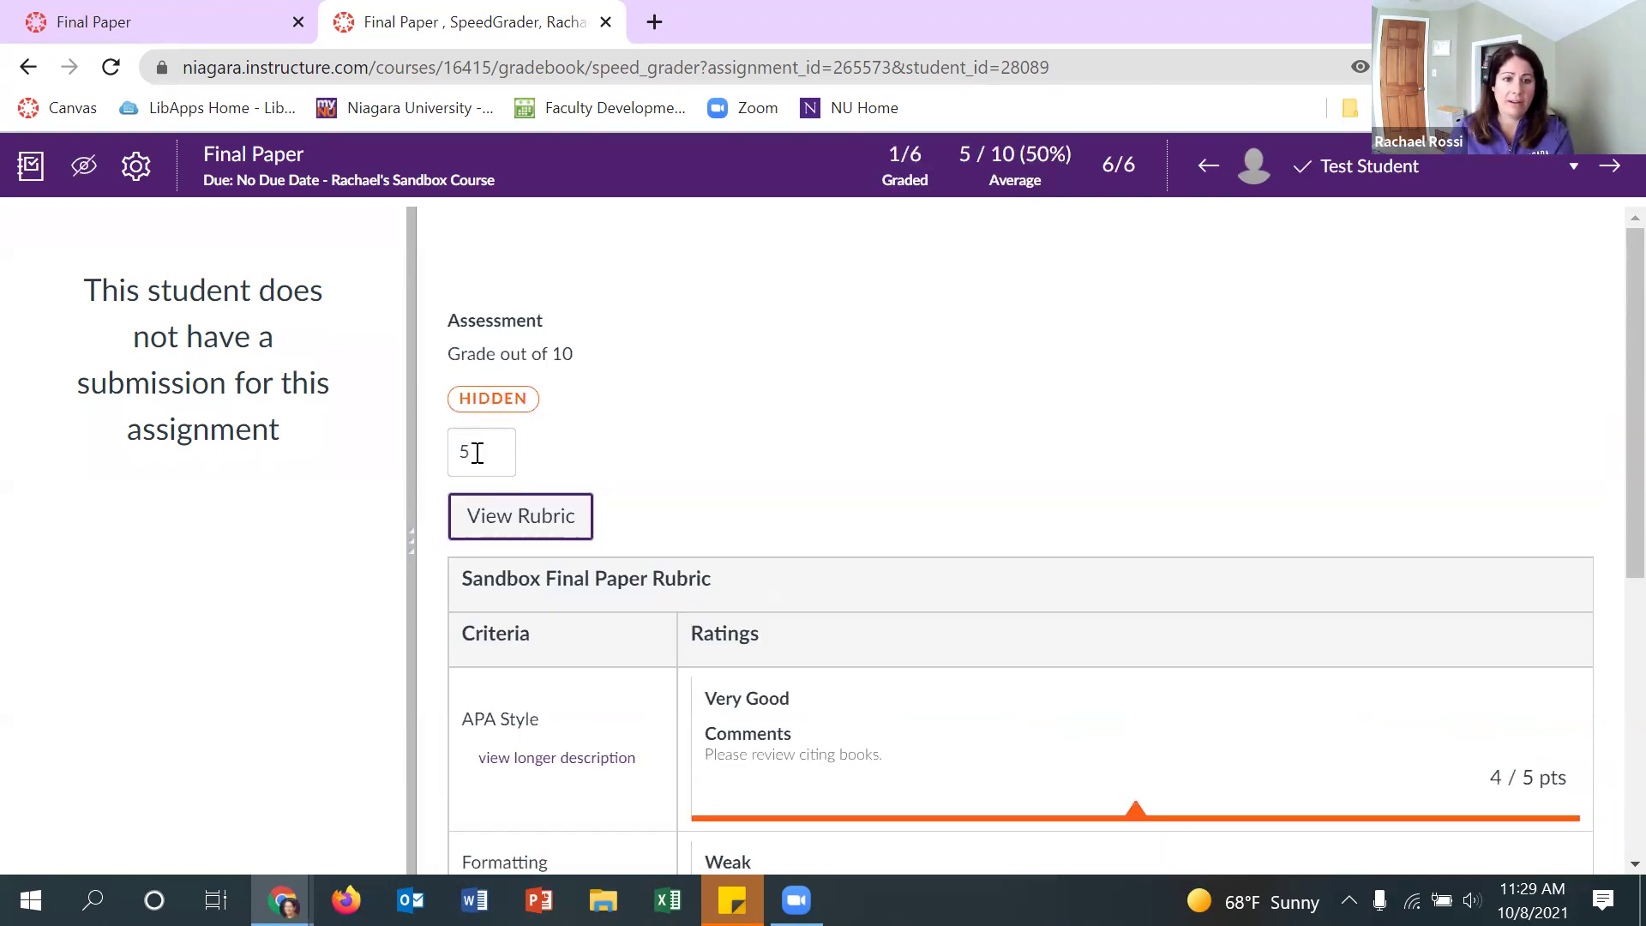
pyautogui.scroll(-3, 813, 468)
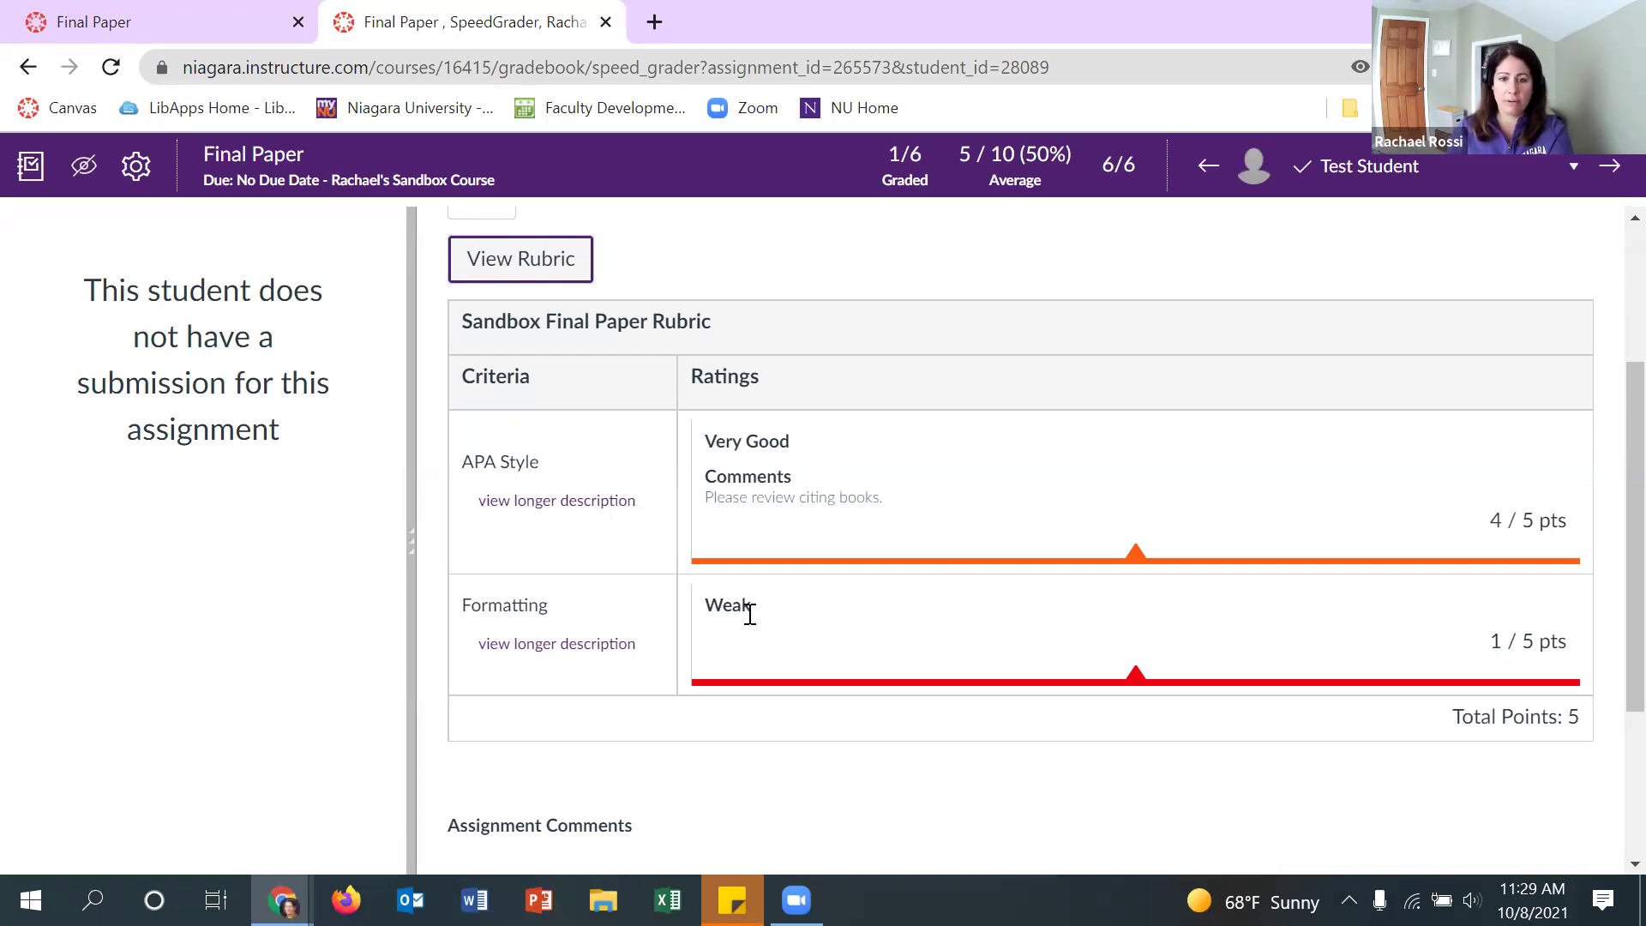
pyautogui.scroll(-3, 743, 727)
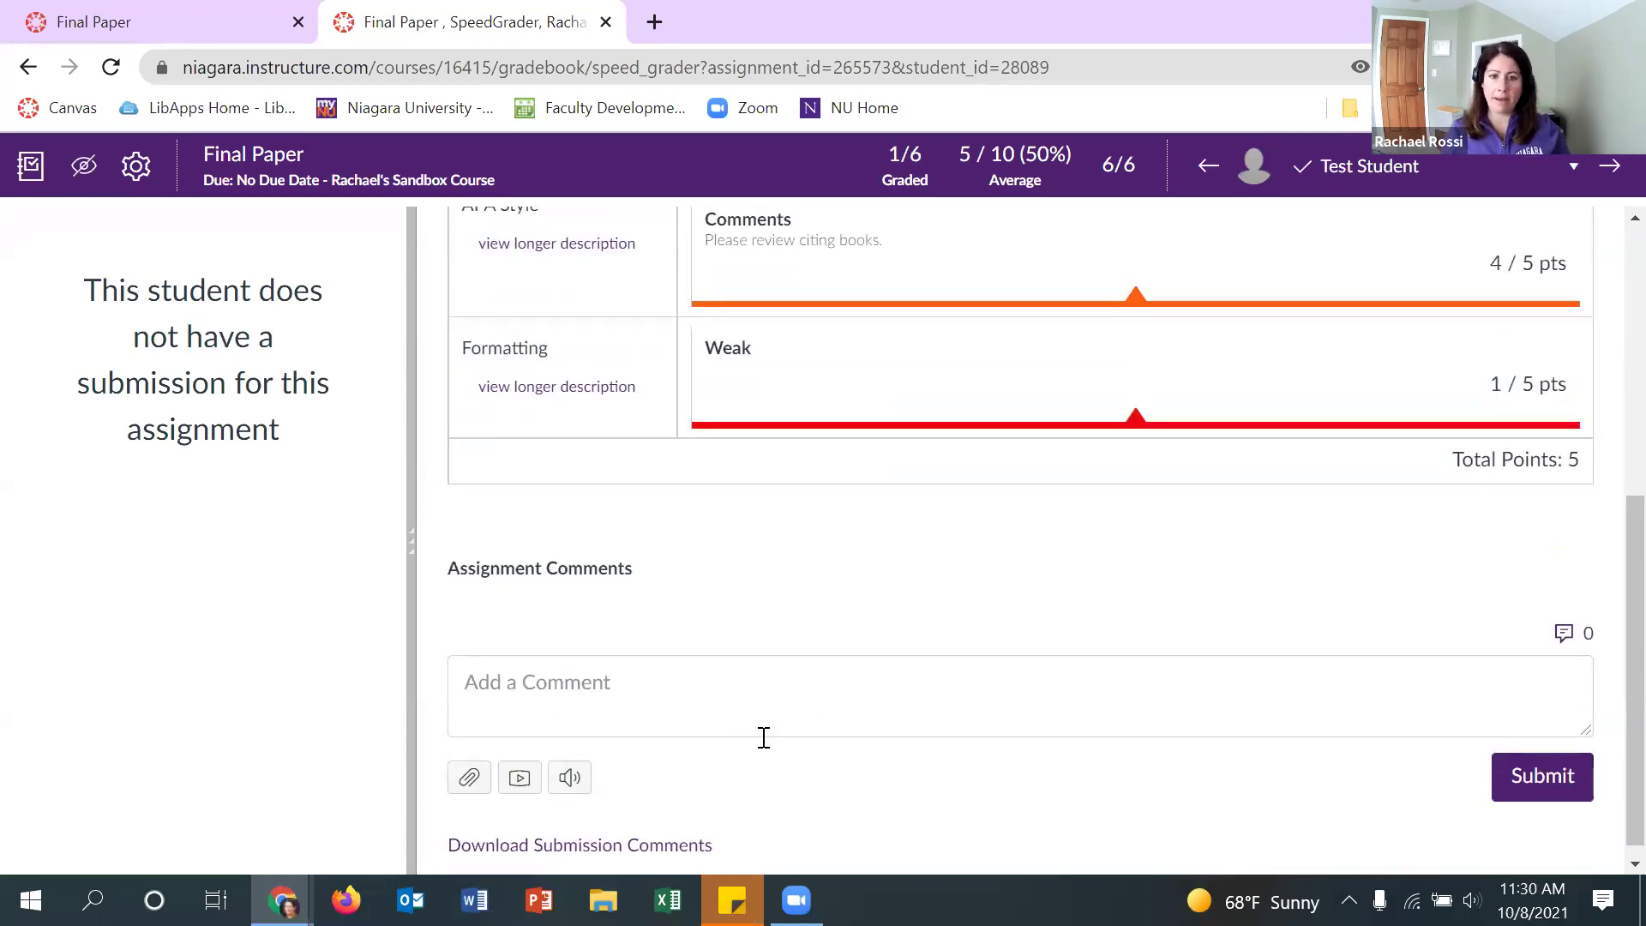
pyautogui.scroll(3, 781, 733)
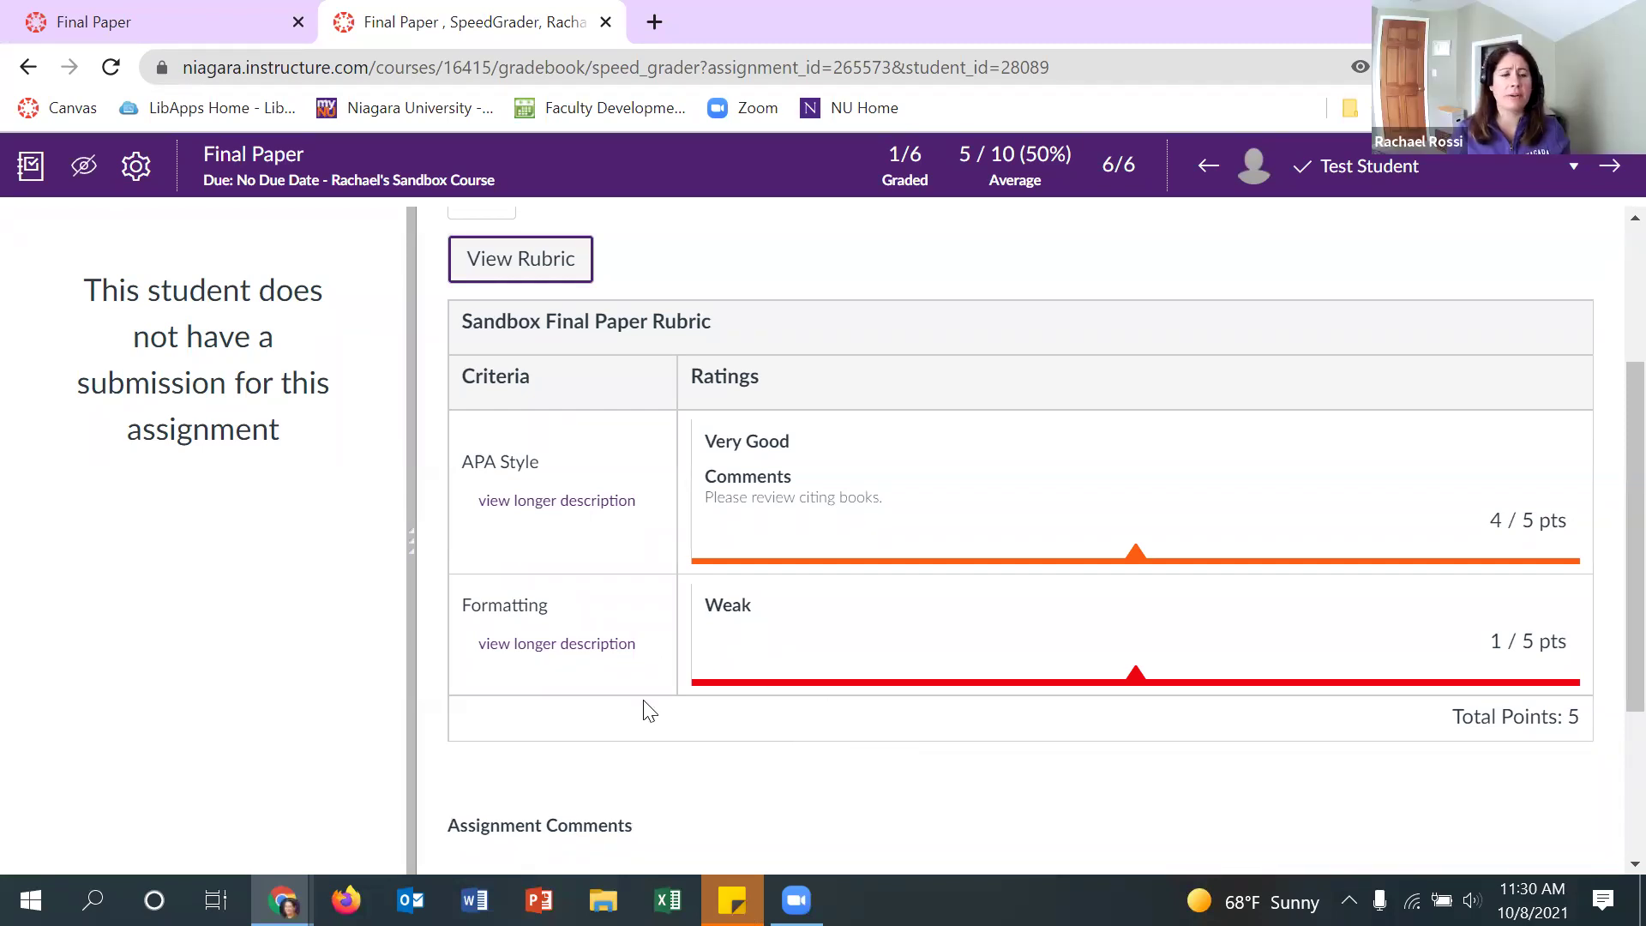
# Leave SpeedGrader and open the Summer 2021 course Educ Tests & Measure 21SU-EDU505ONLA4 from the dashboard
pyautogui.click(26, 163)
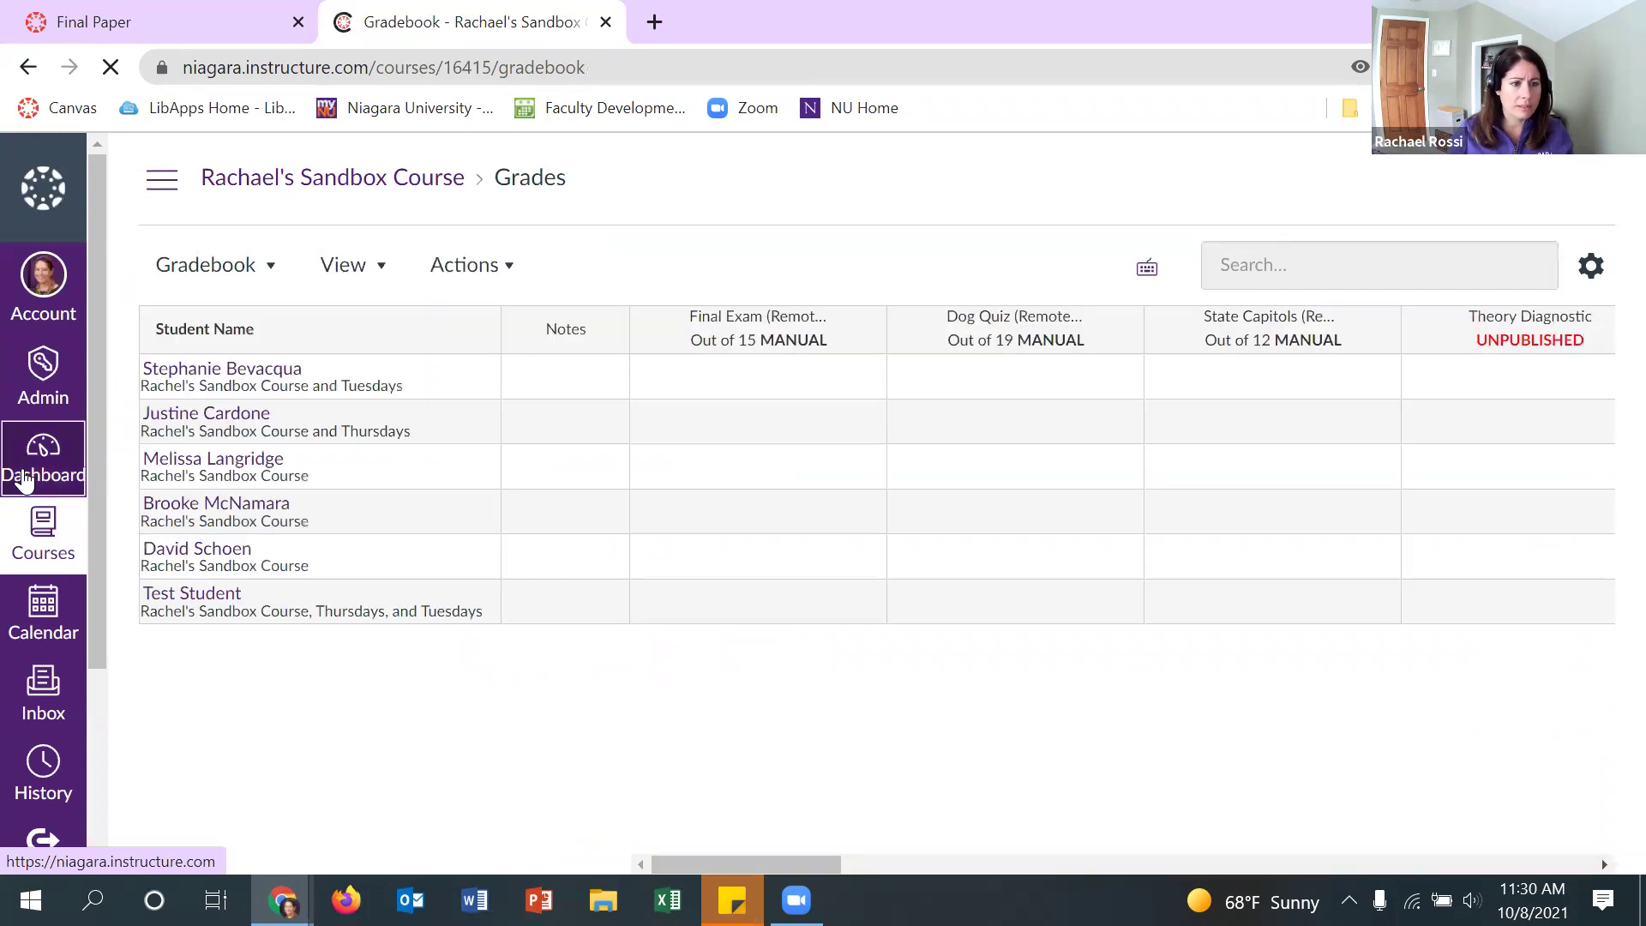
pyautogui.click(24, 480)
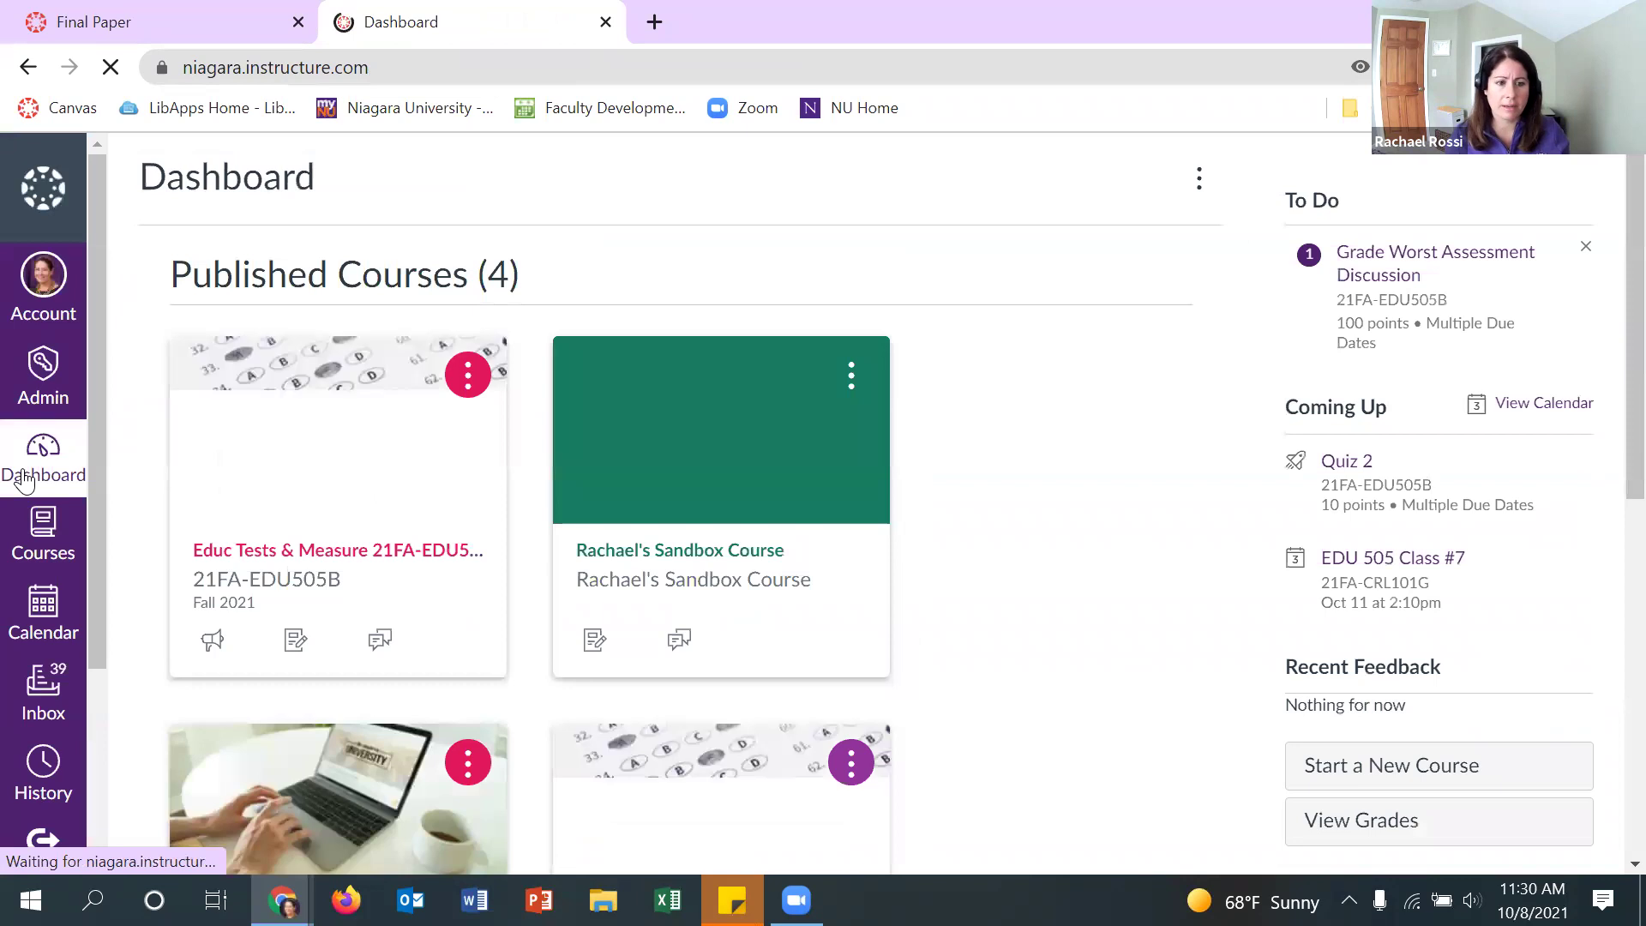
pyautogui.scroll(-3, 744, 617)
pyautogui.click(742, 686)
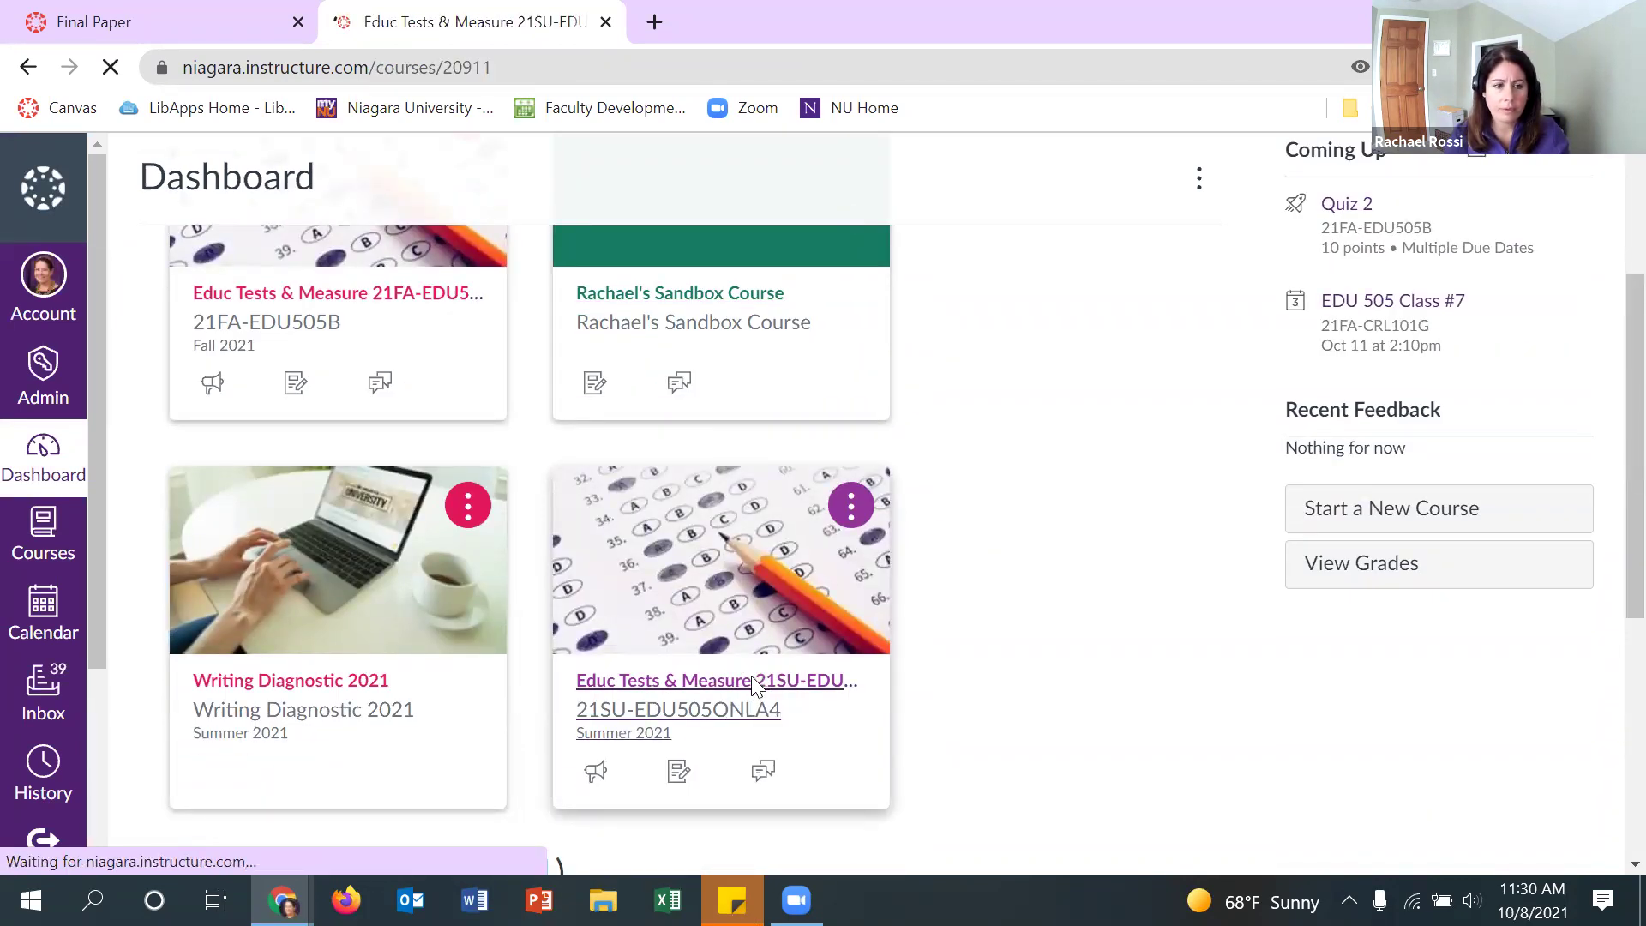
# Open the CCA: Measurement Project assignment from the course's assignments and launch SpeedGrader for it
pyautogui.scroll(-2, 257, 736)
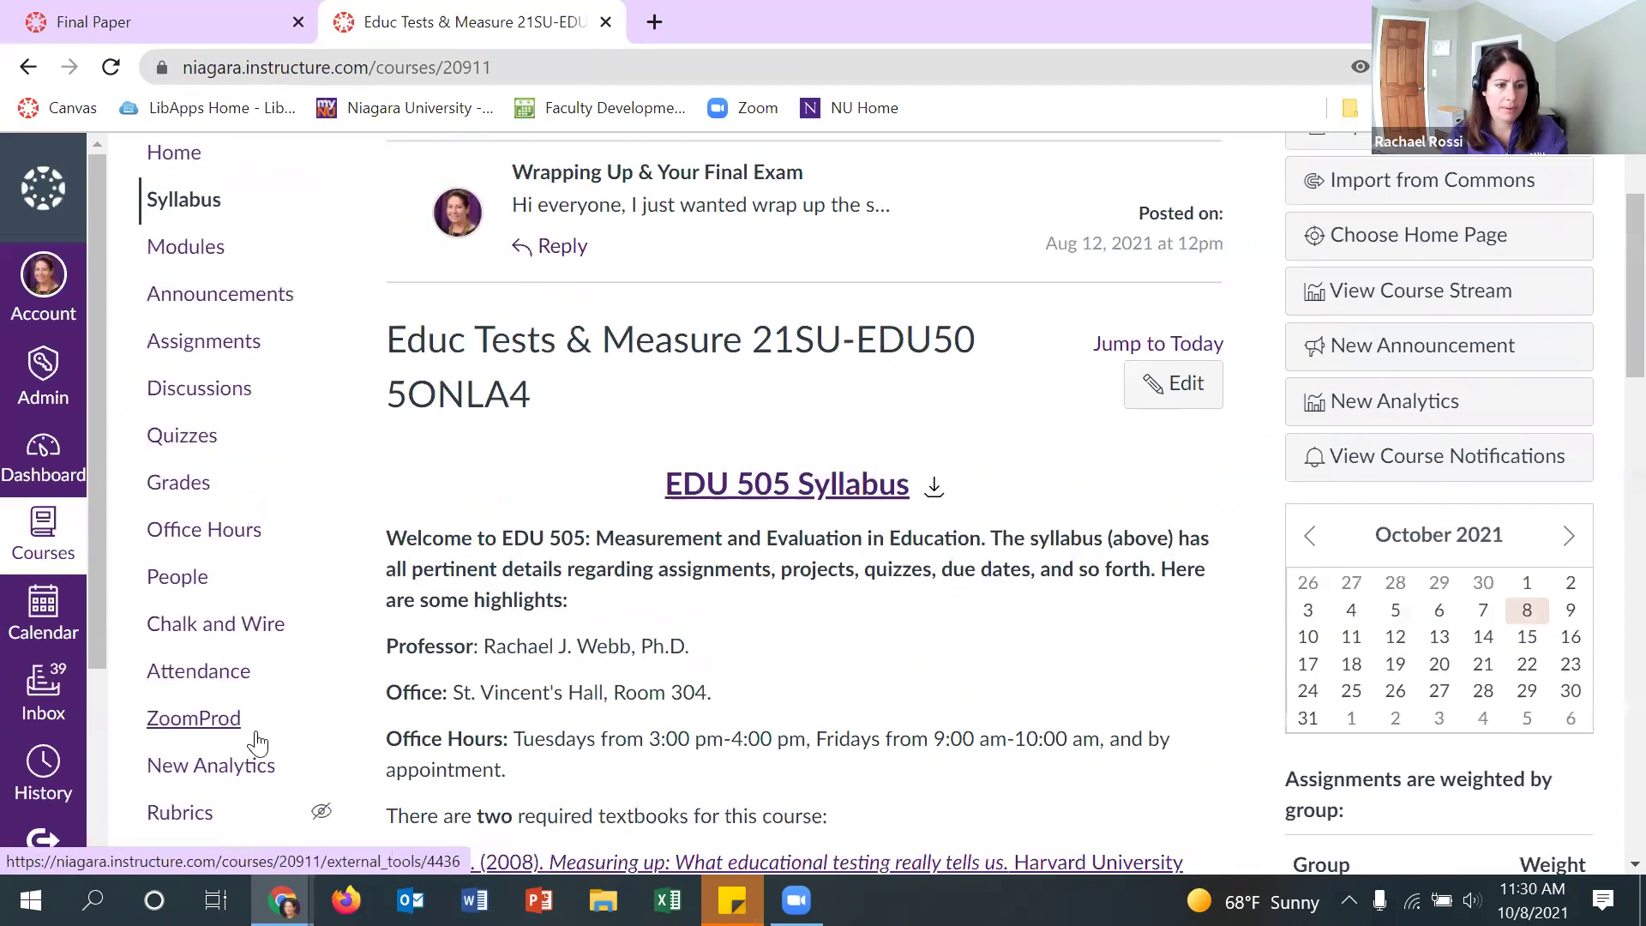
pyautogui.scroll(-3, 265, 706)
pyautogui.scroll(5, 265, 665)
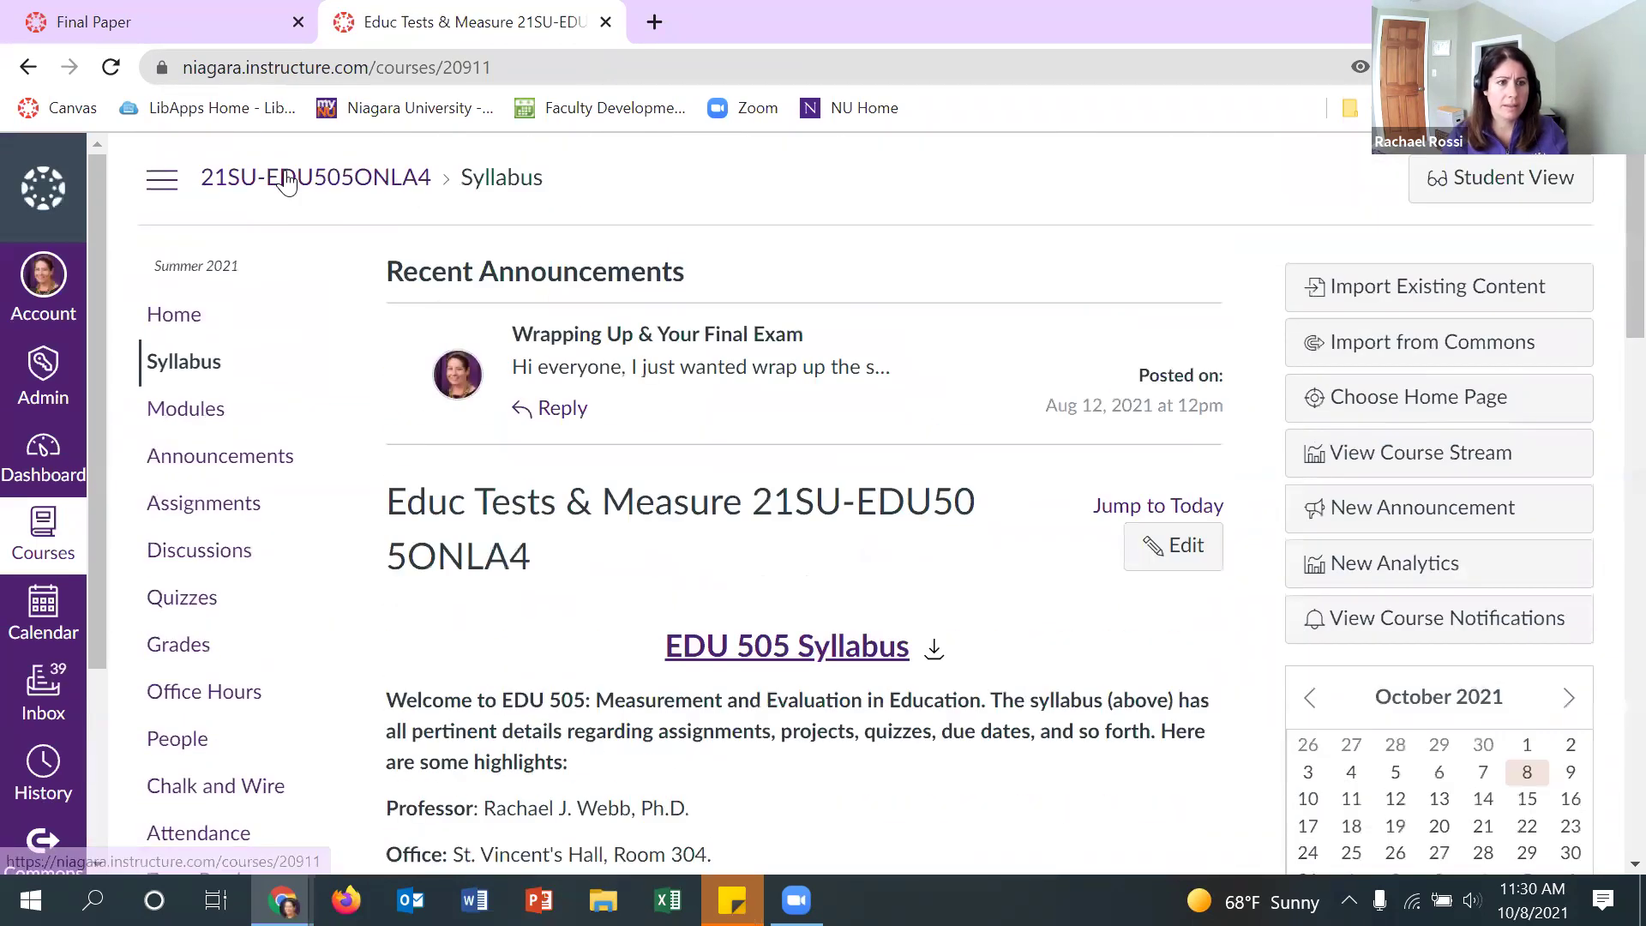
pyautogui.click(334, 507)
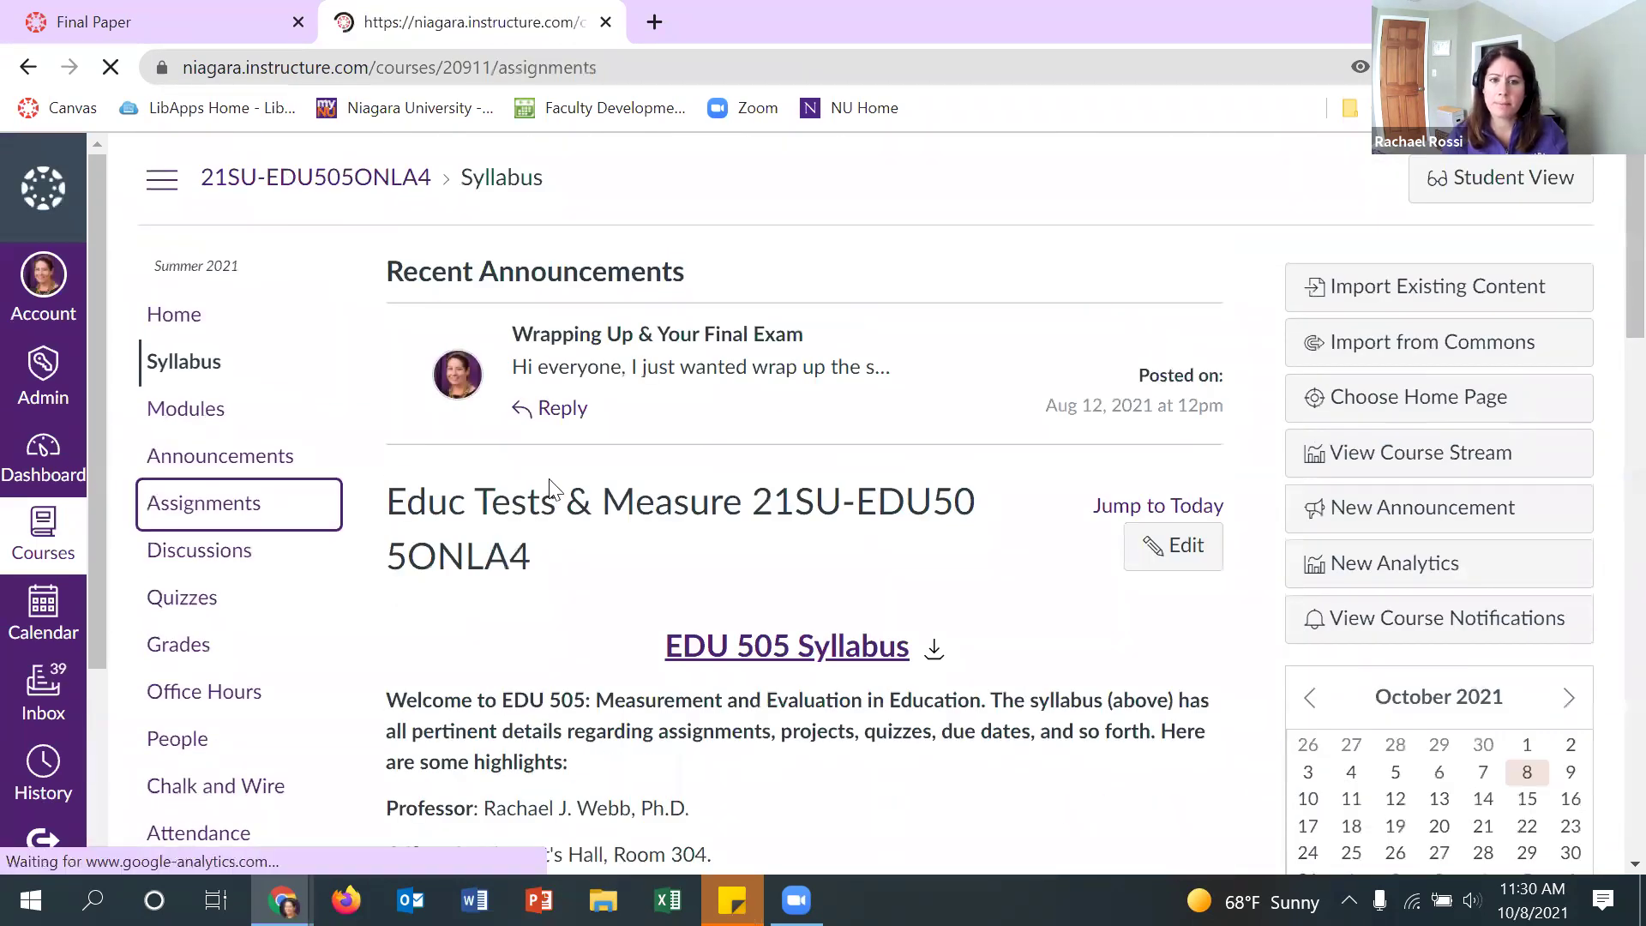
pyautogui.scroll(-15, 701, 610)
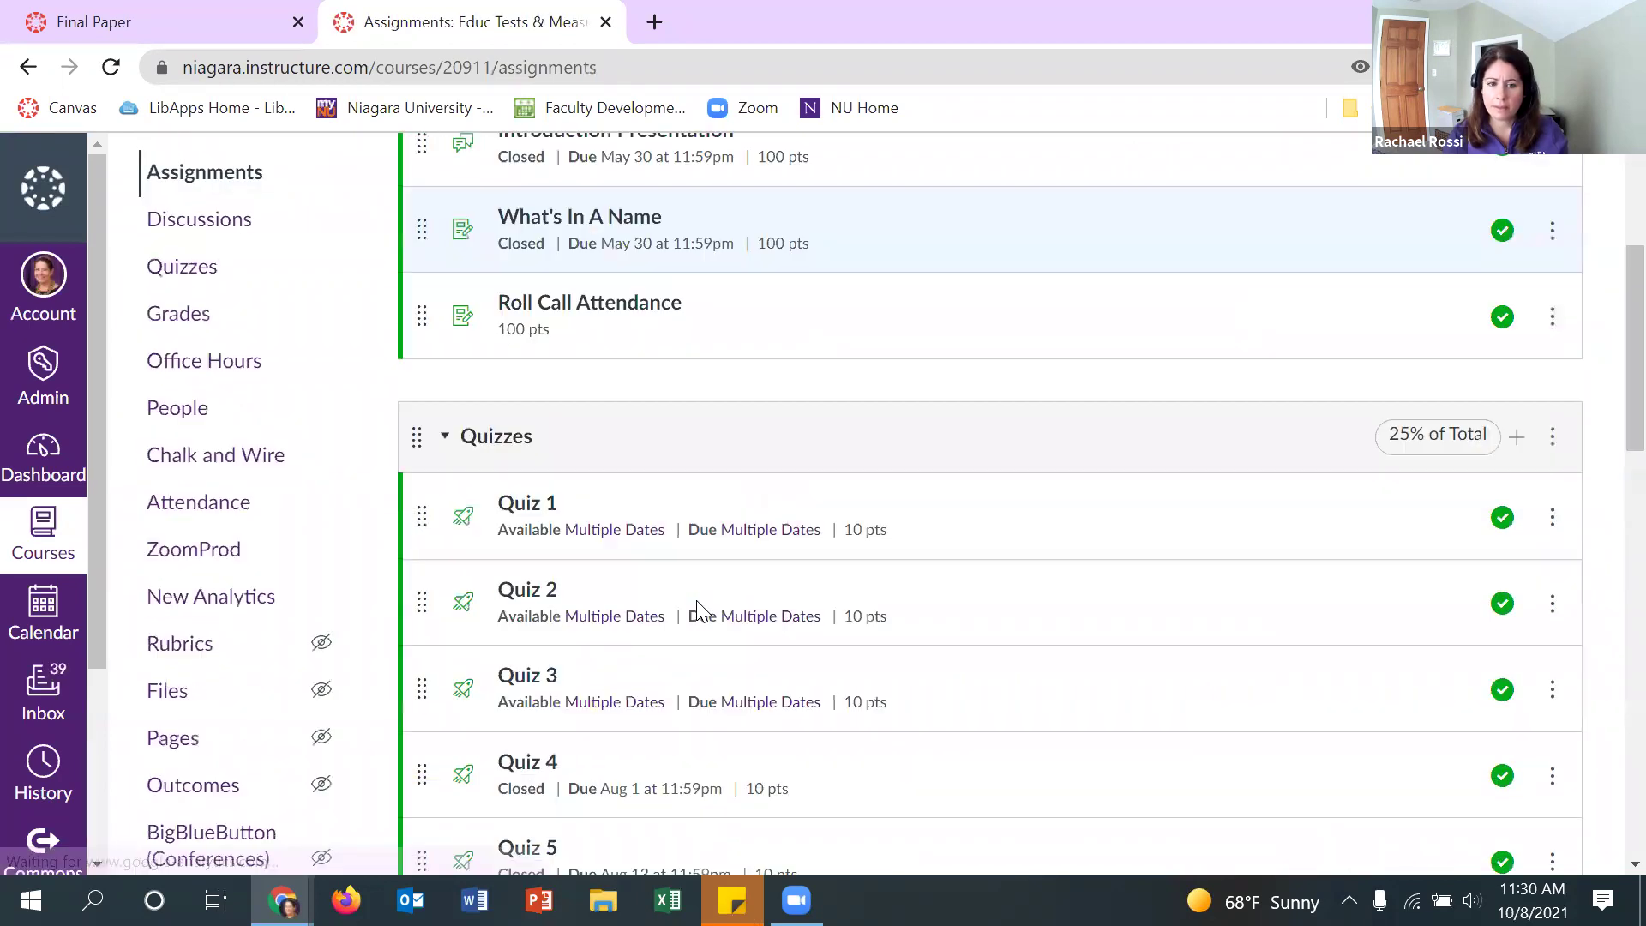
pyautogui.scroll(-4, 709, 415)
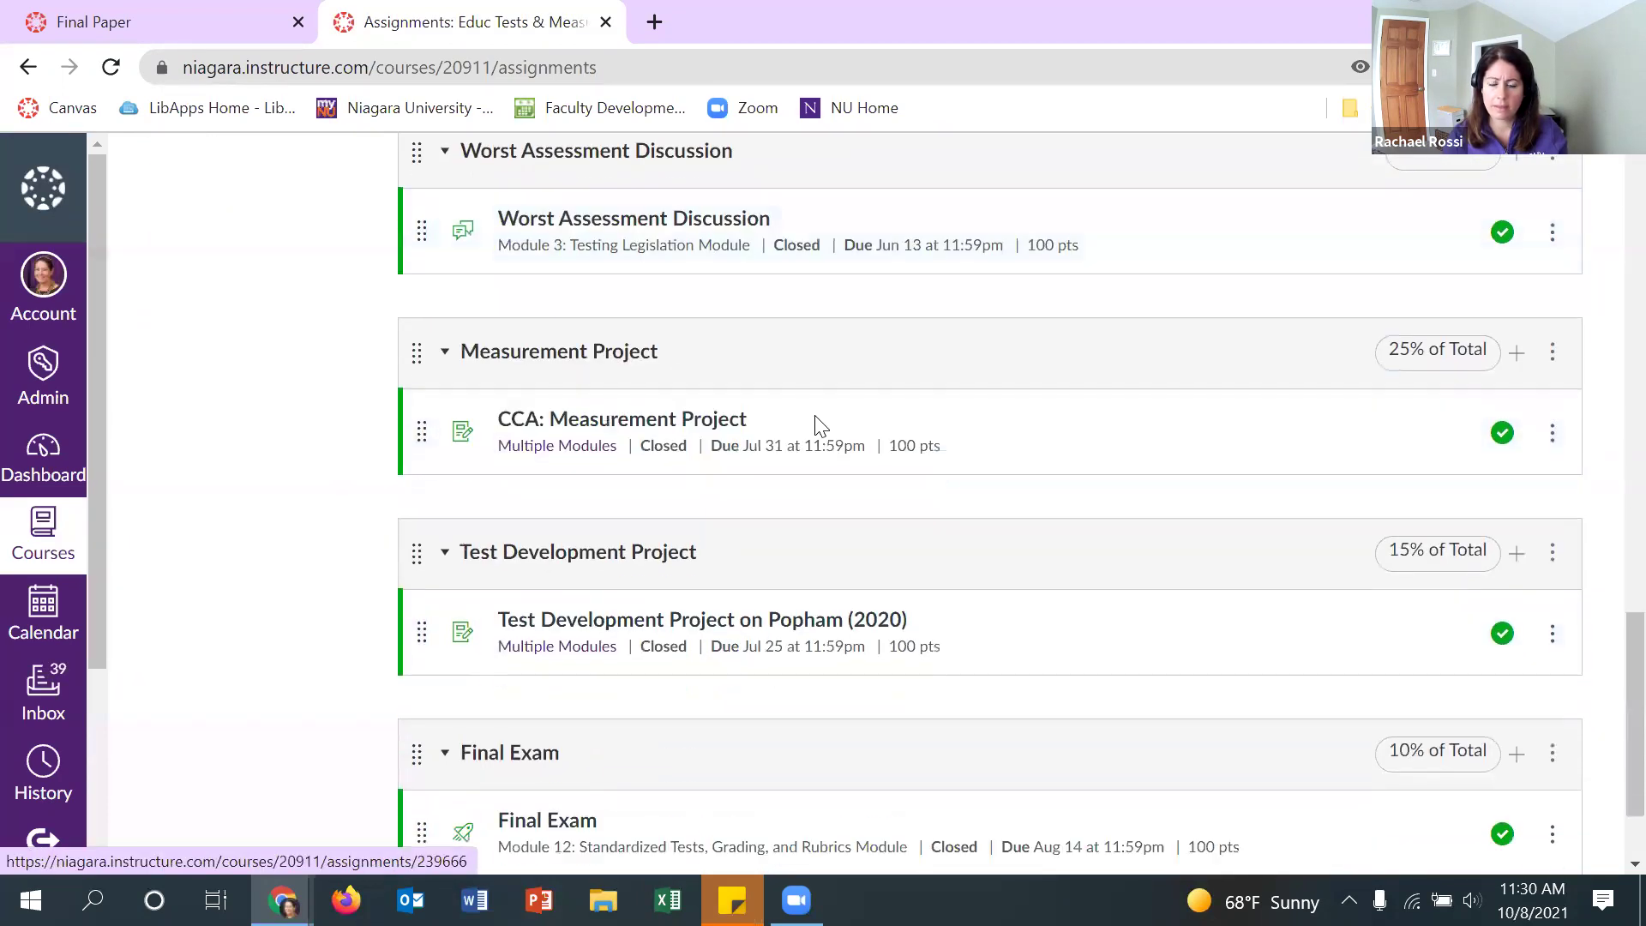
pyautogui.click(815, 426)
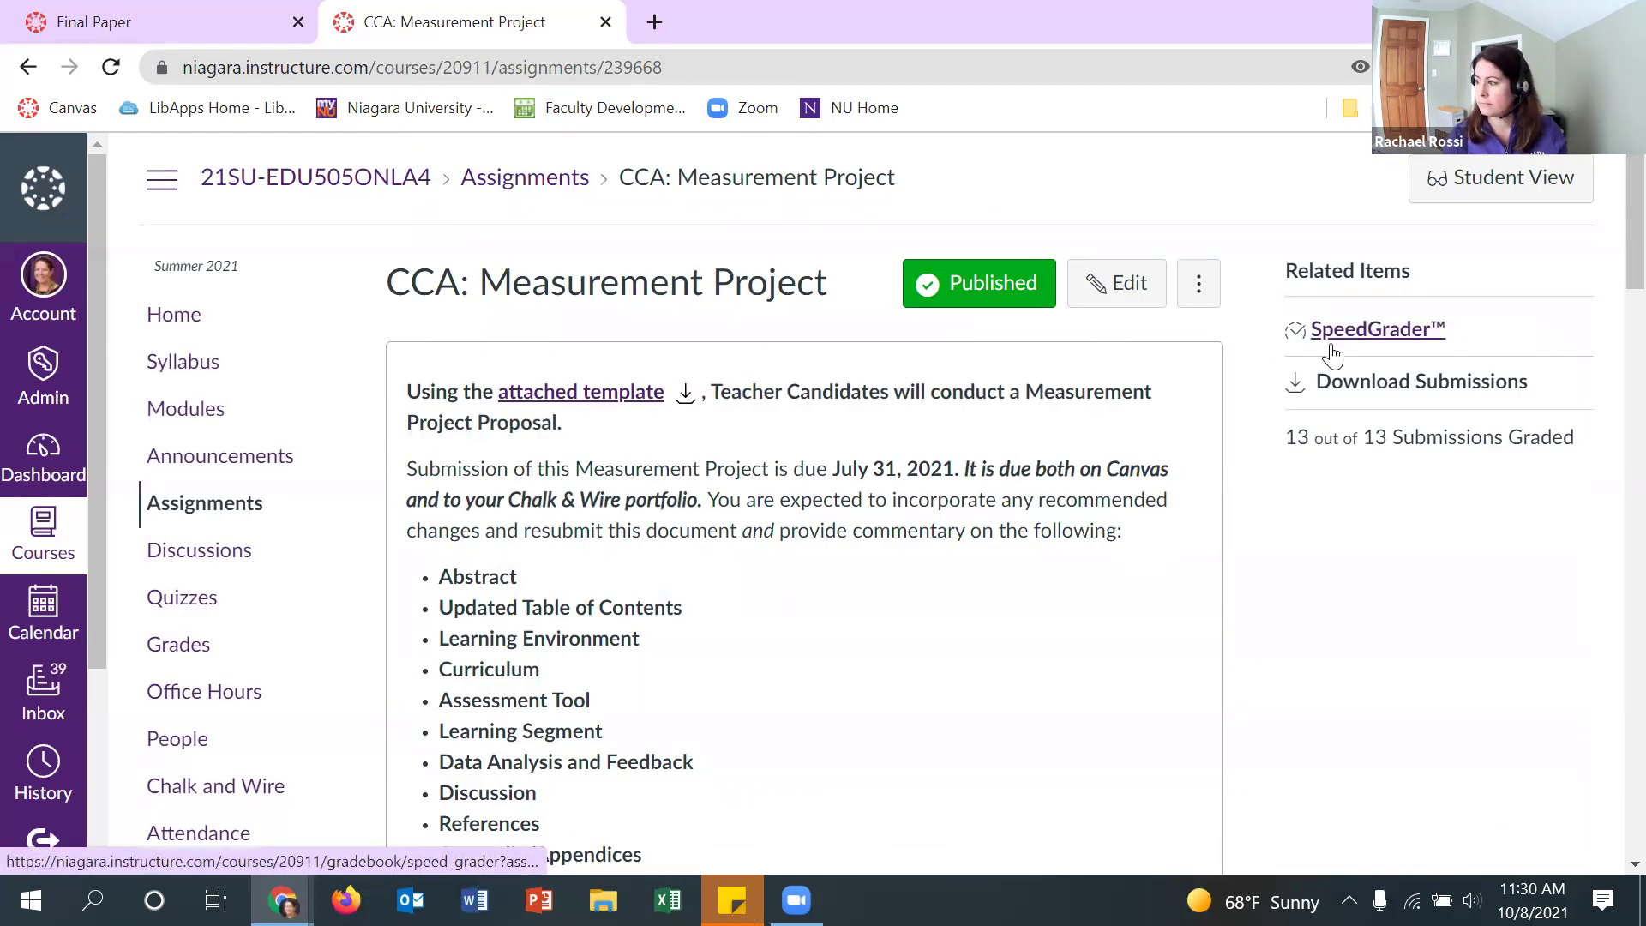
pyautogui.click(1358, 339)
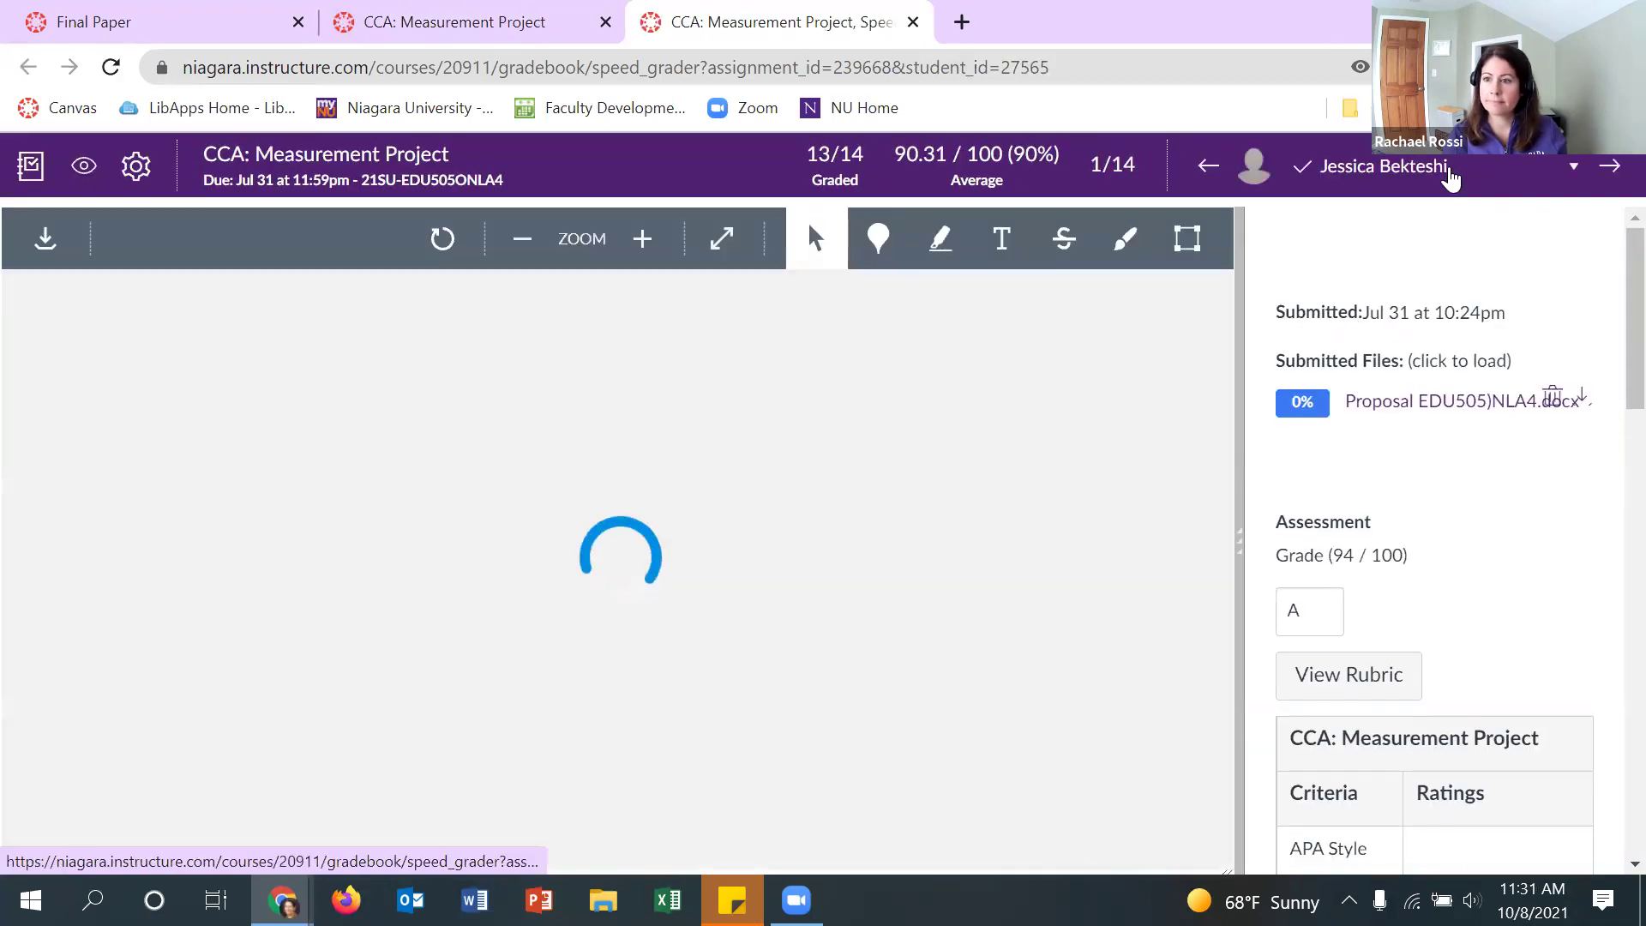
pyautogui.click(1449, 169)
pyautogui.scroll(-5, 1440, 341)
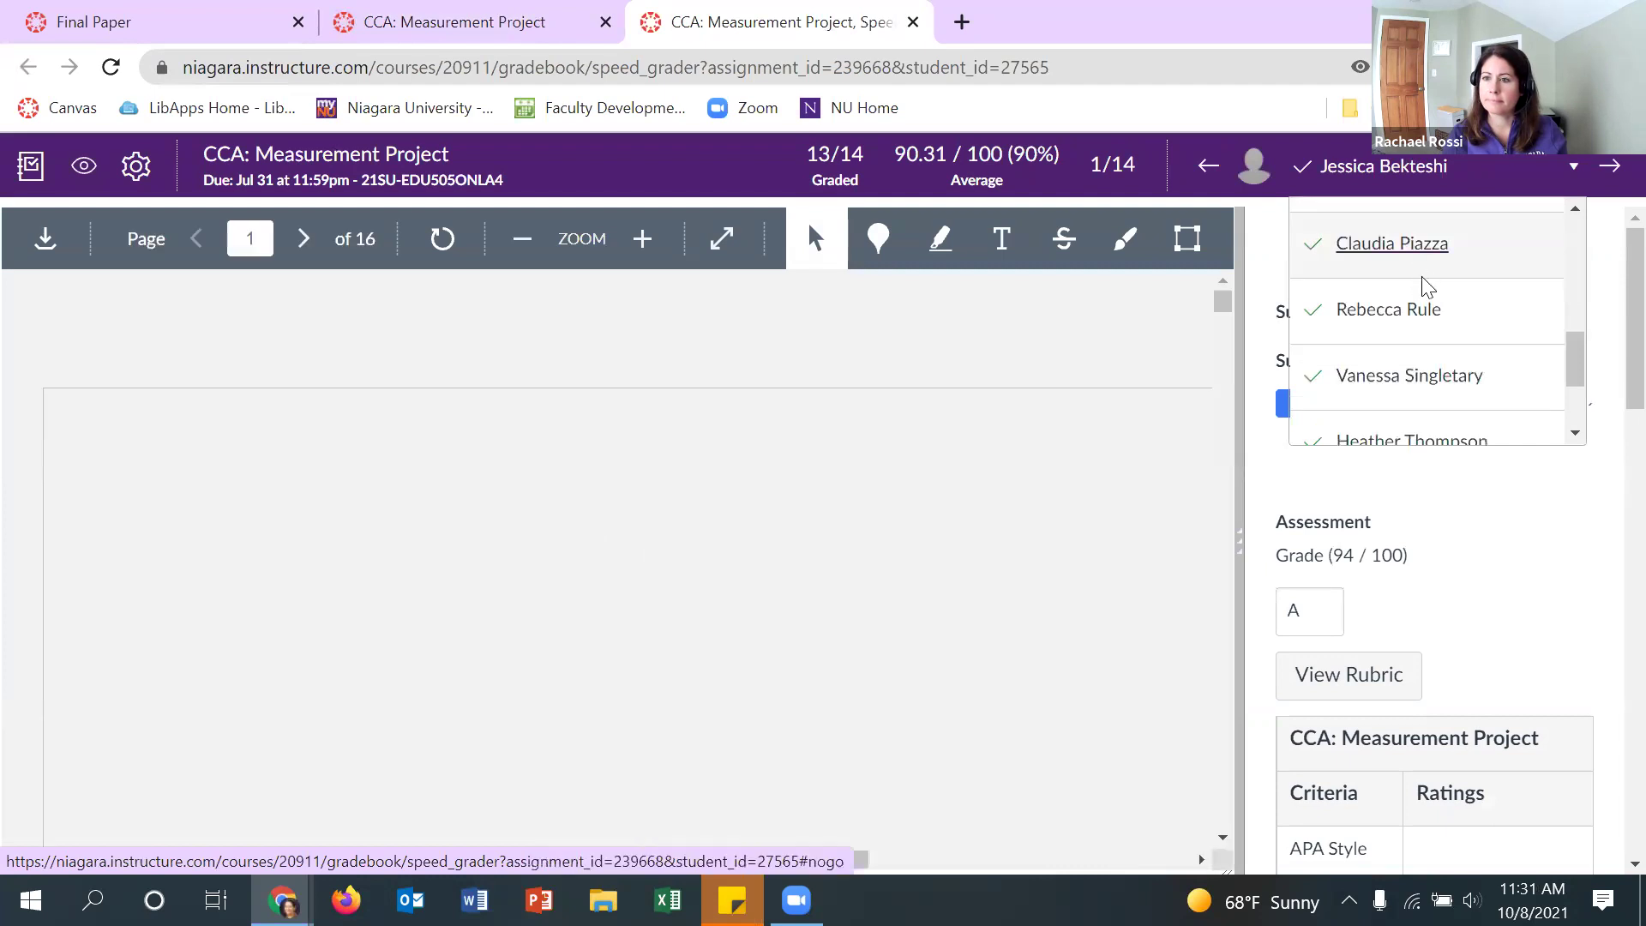
pyautogui.scroll(-2, 1428, 288)
pyautogui.scroll(4, 1425, 288)
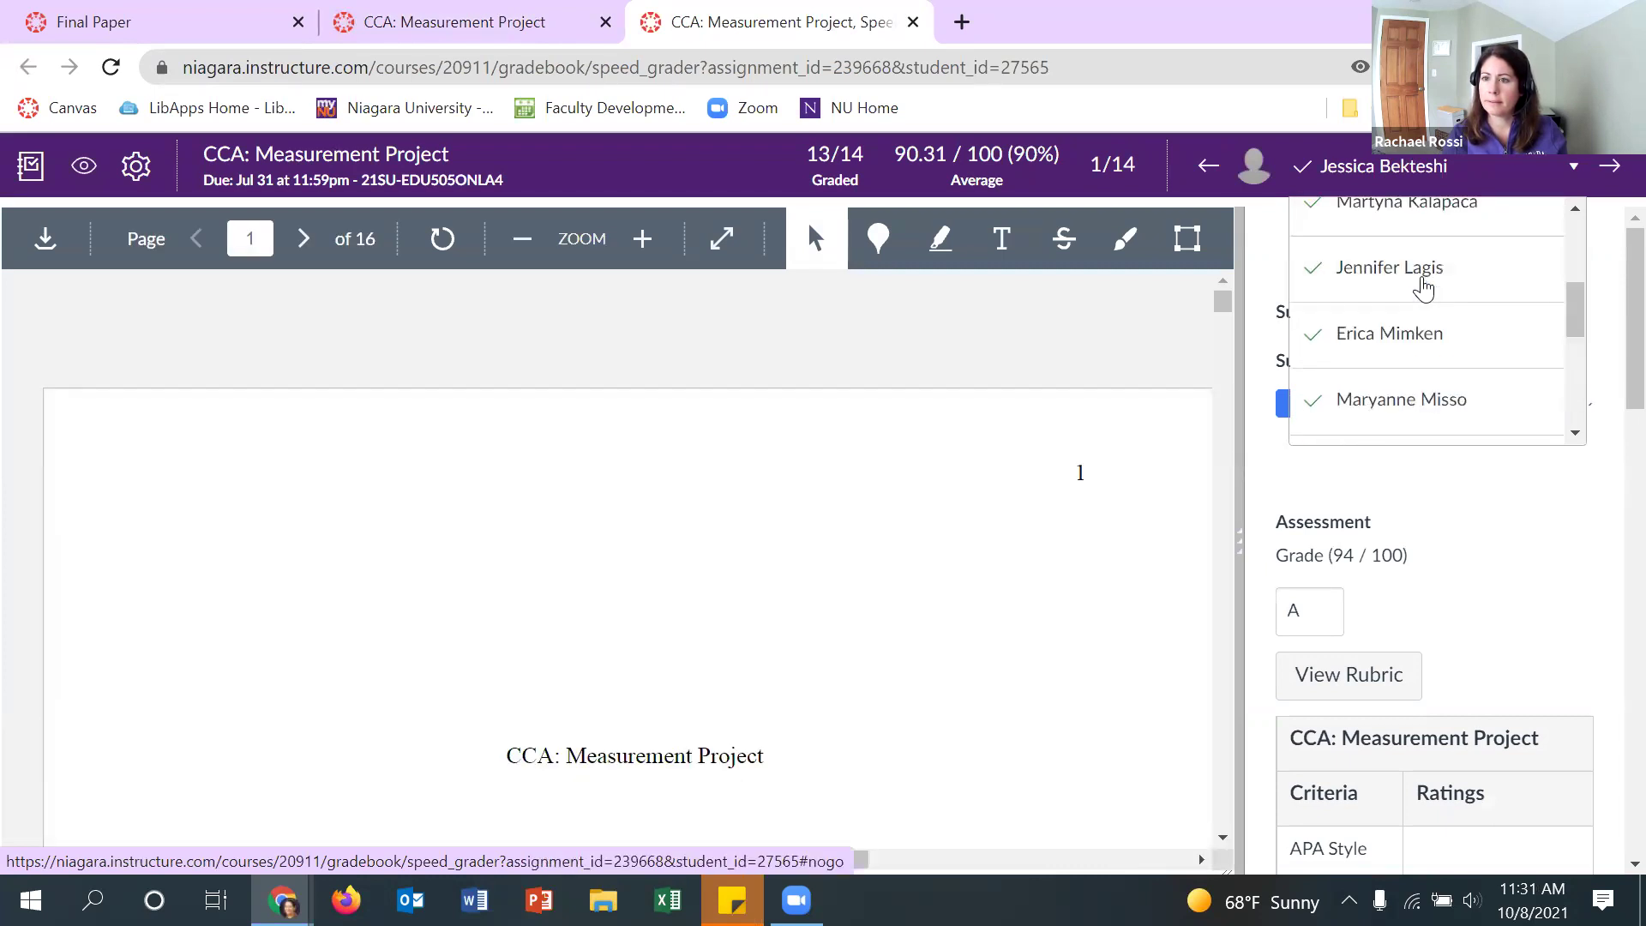
pyautogui.click(1492, 521)
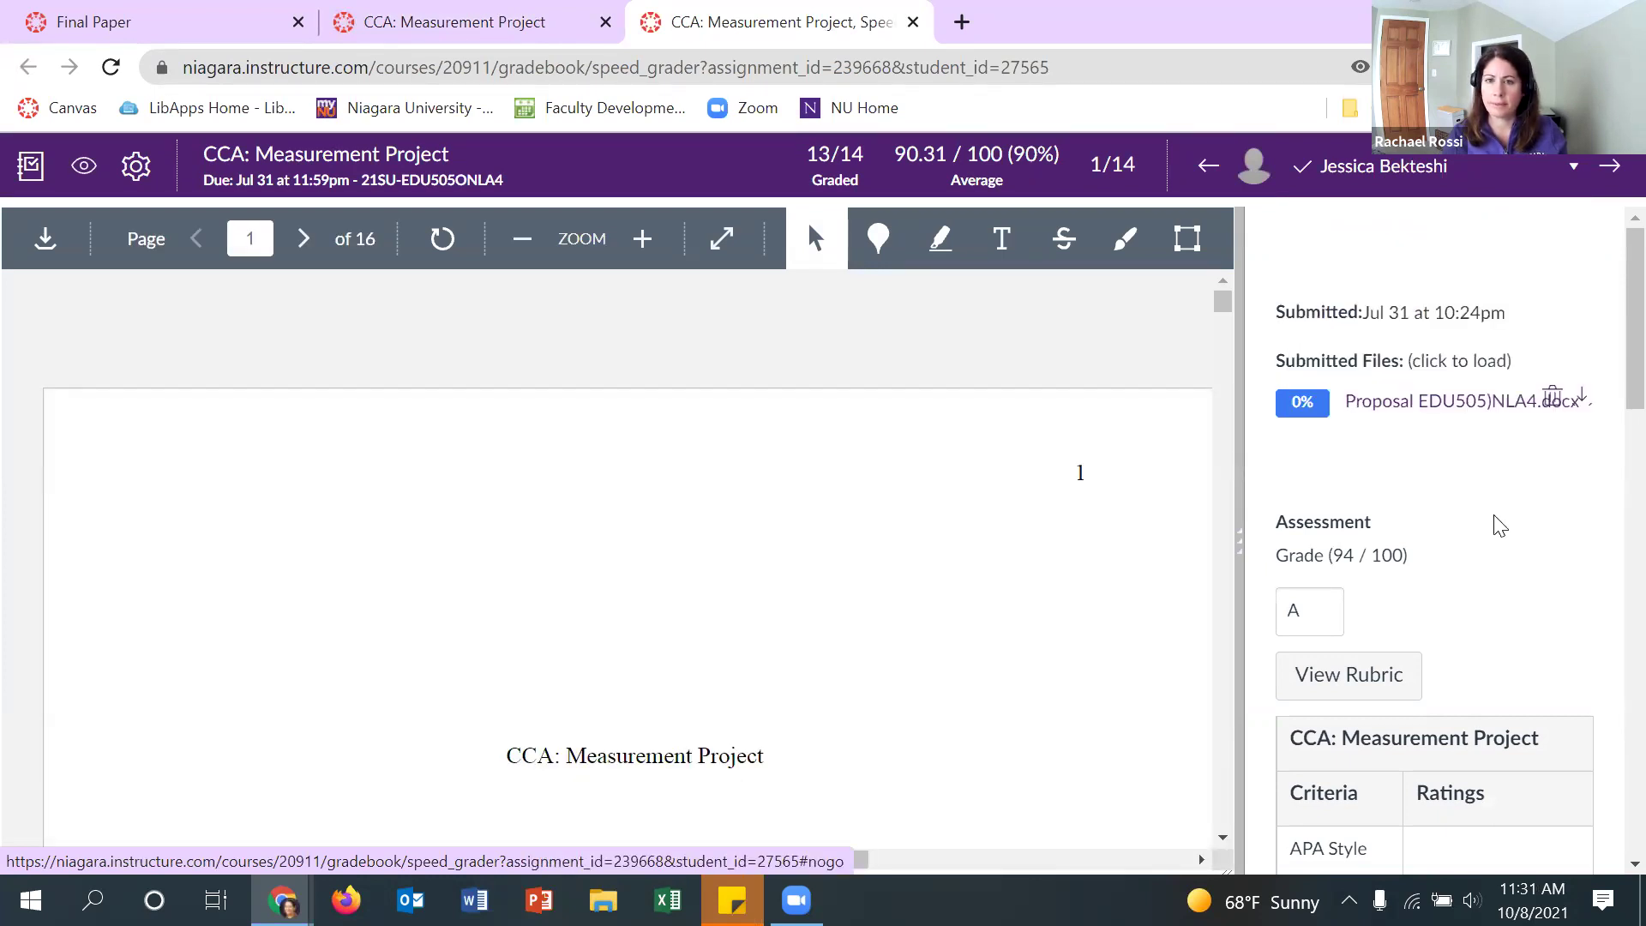
# Widen the grading pane and review the student's CCA: Measurement Project rubric ratings from APA Style through Timeliness
pyautogui.moveTo(1244, 595); pyautogui.dragTo(1058, 625)
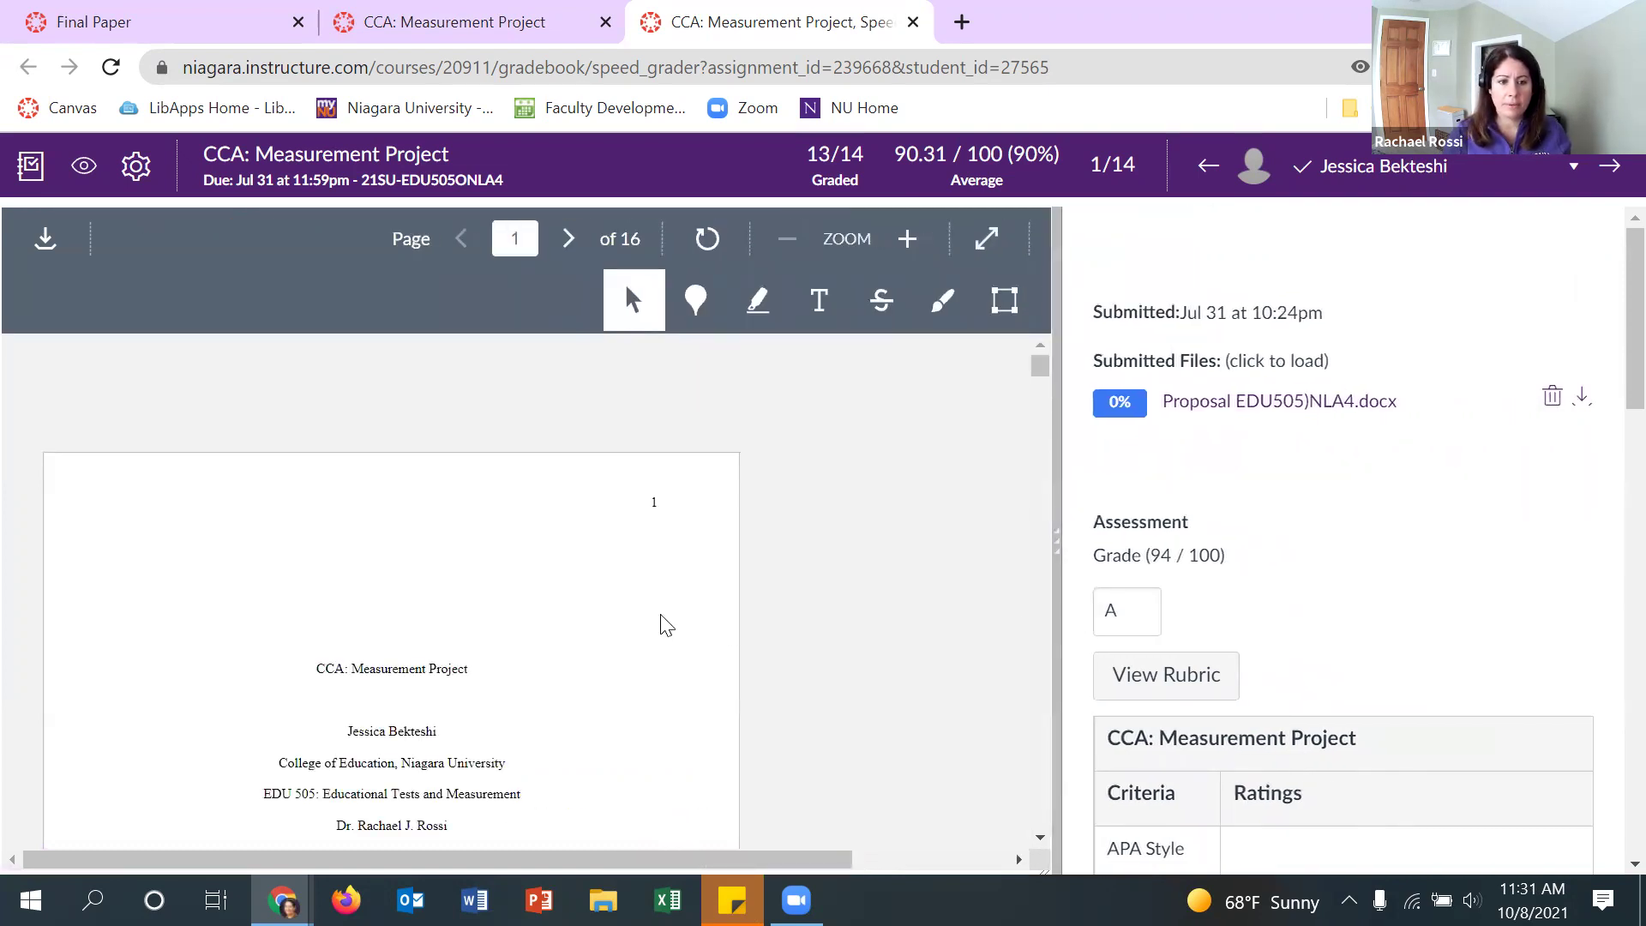
pyautogui.scroll(-4, 497, 688)
pyautogui.scroll(-3, 496, 687)
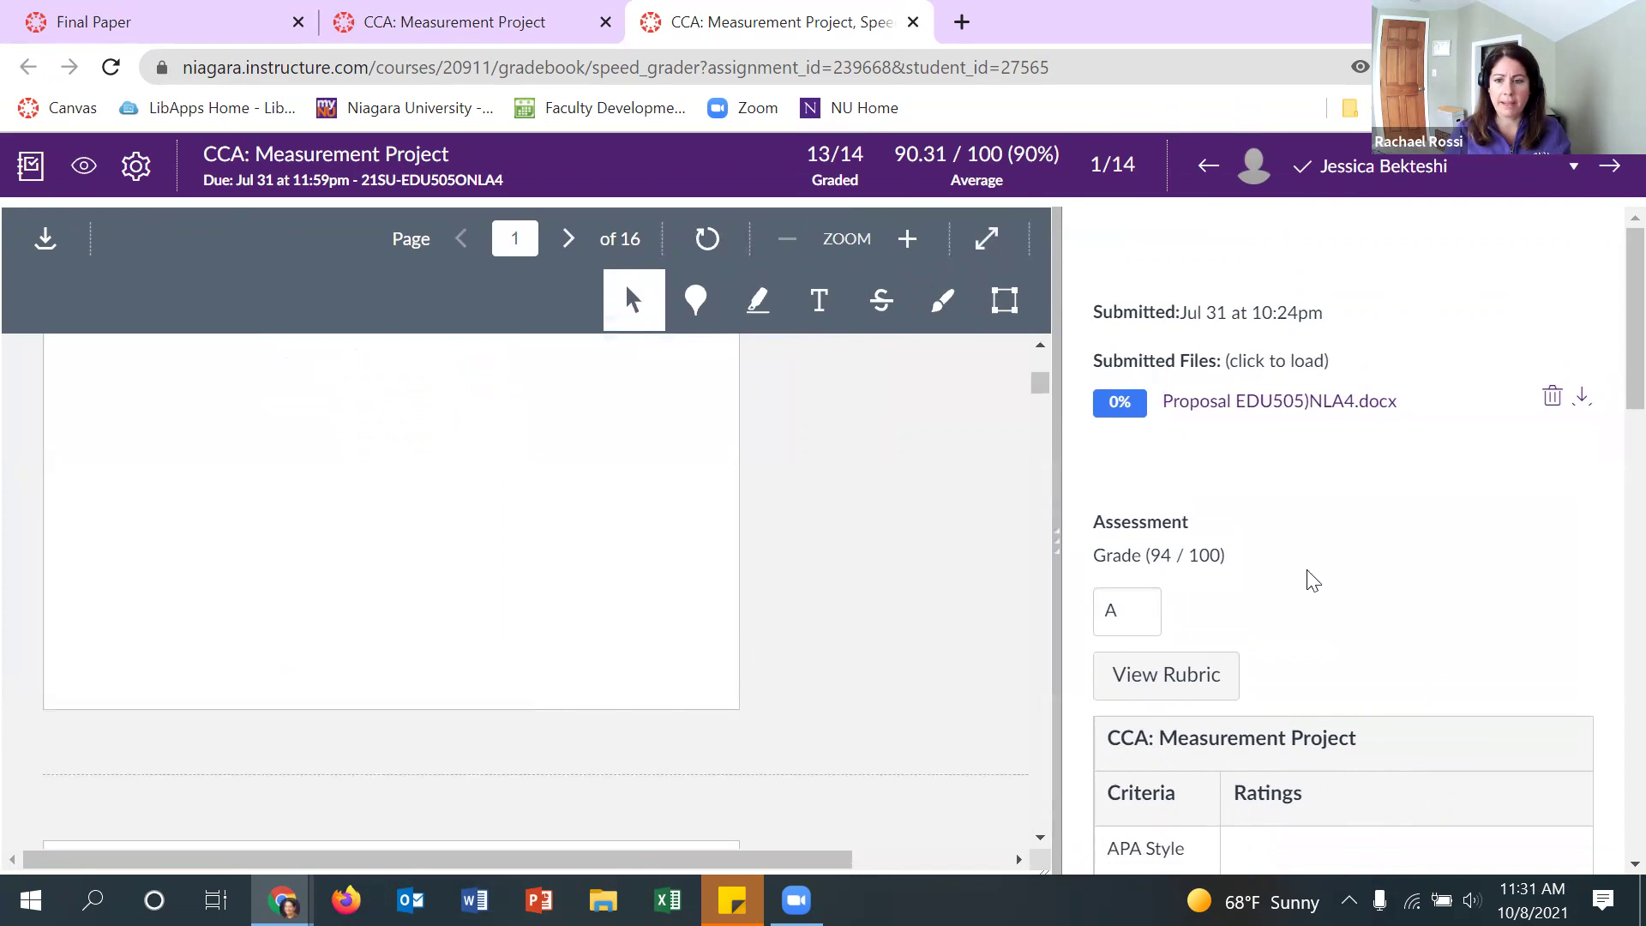
pyautogui.scroll(-4, 1400, 548)
pyautogui.scroll(-7, 1386, 523)
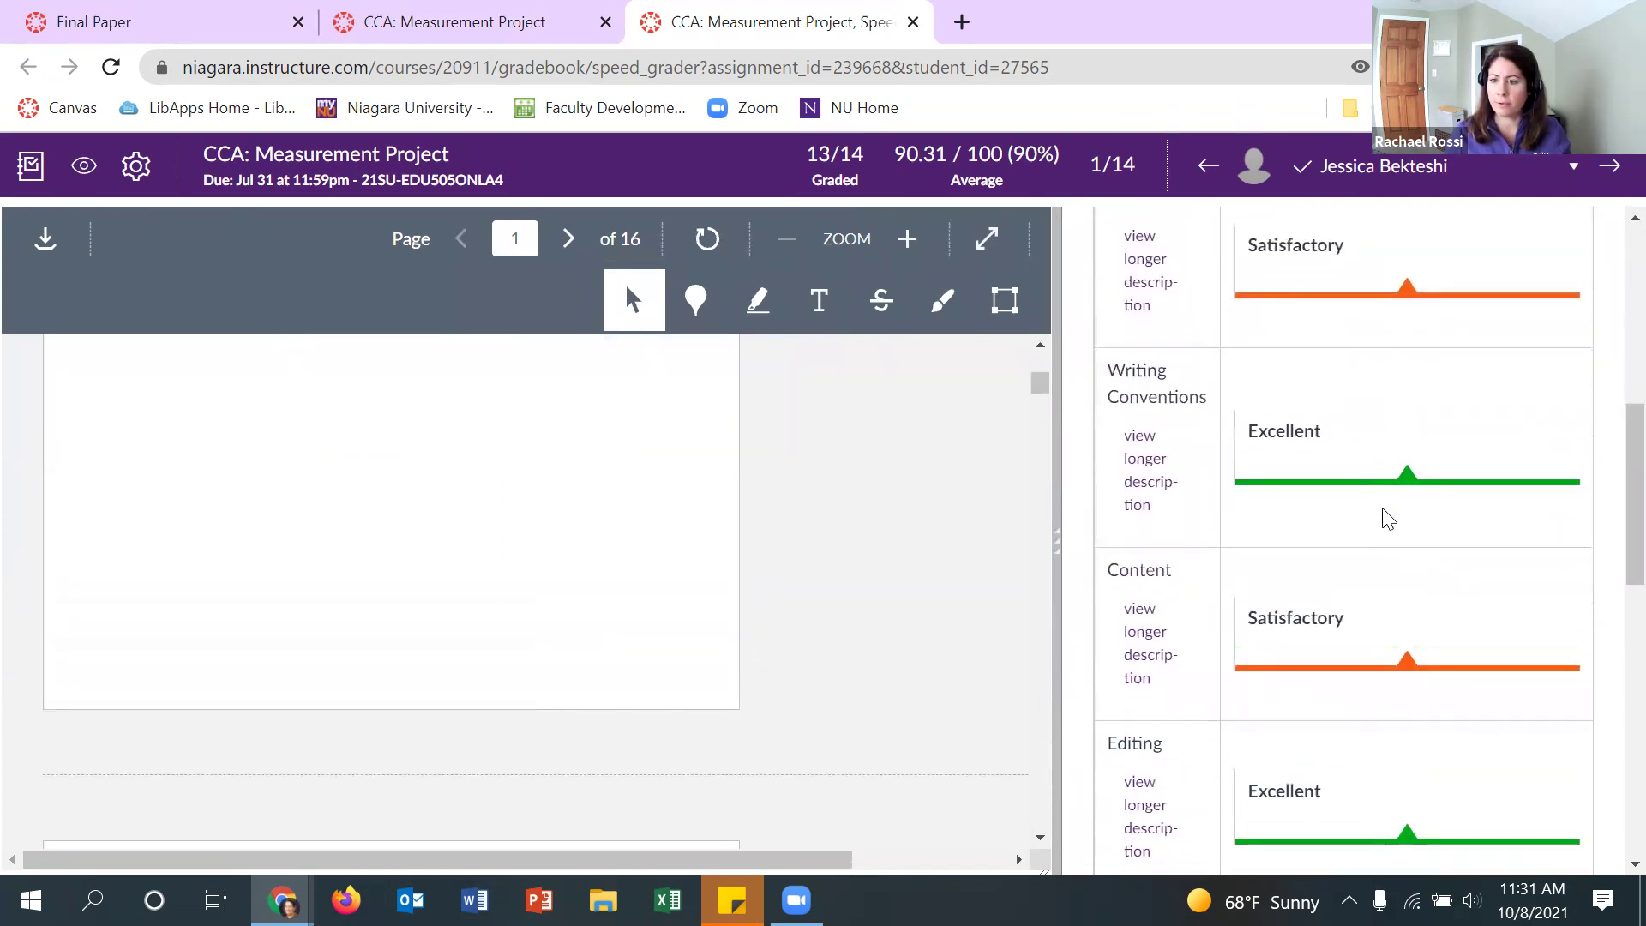
pyautogui.scroll(-5, 1379, 549)
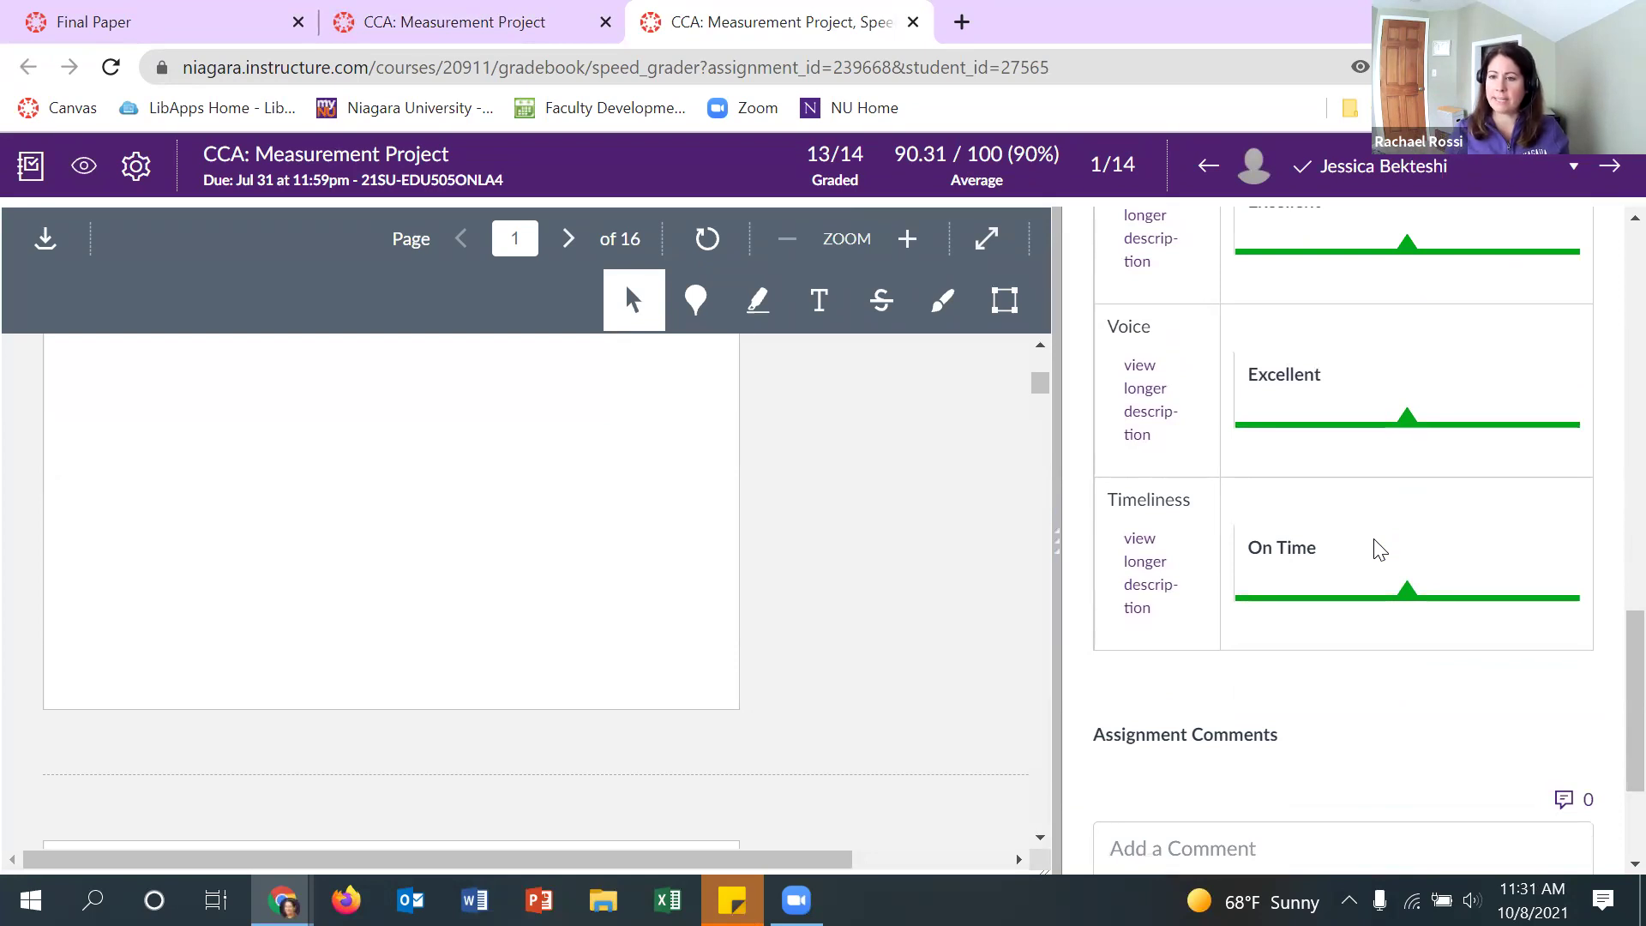
pyautogui.scroll(15, 1379, 549)
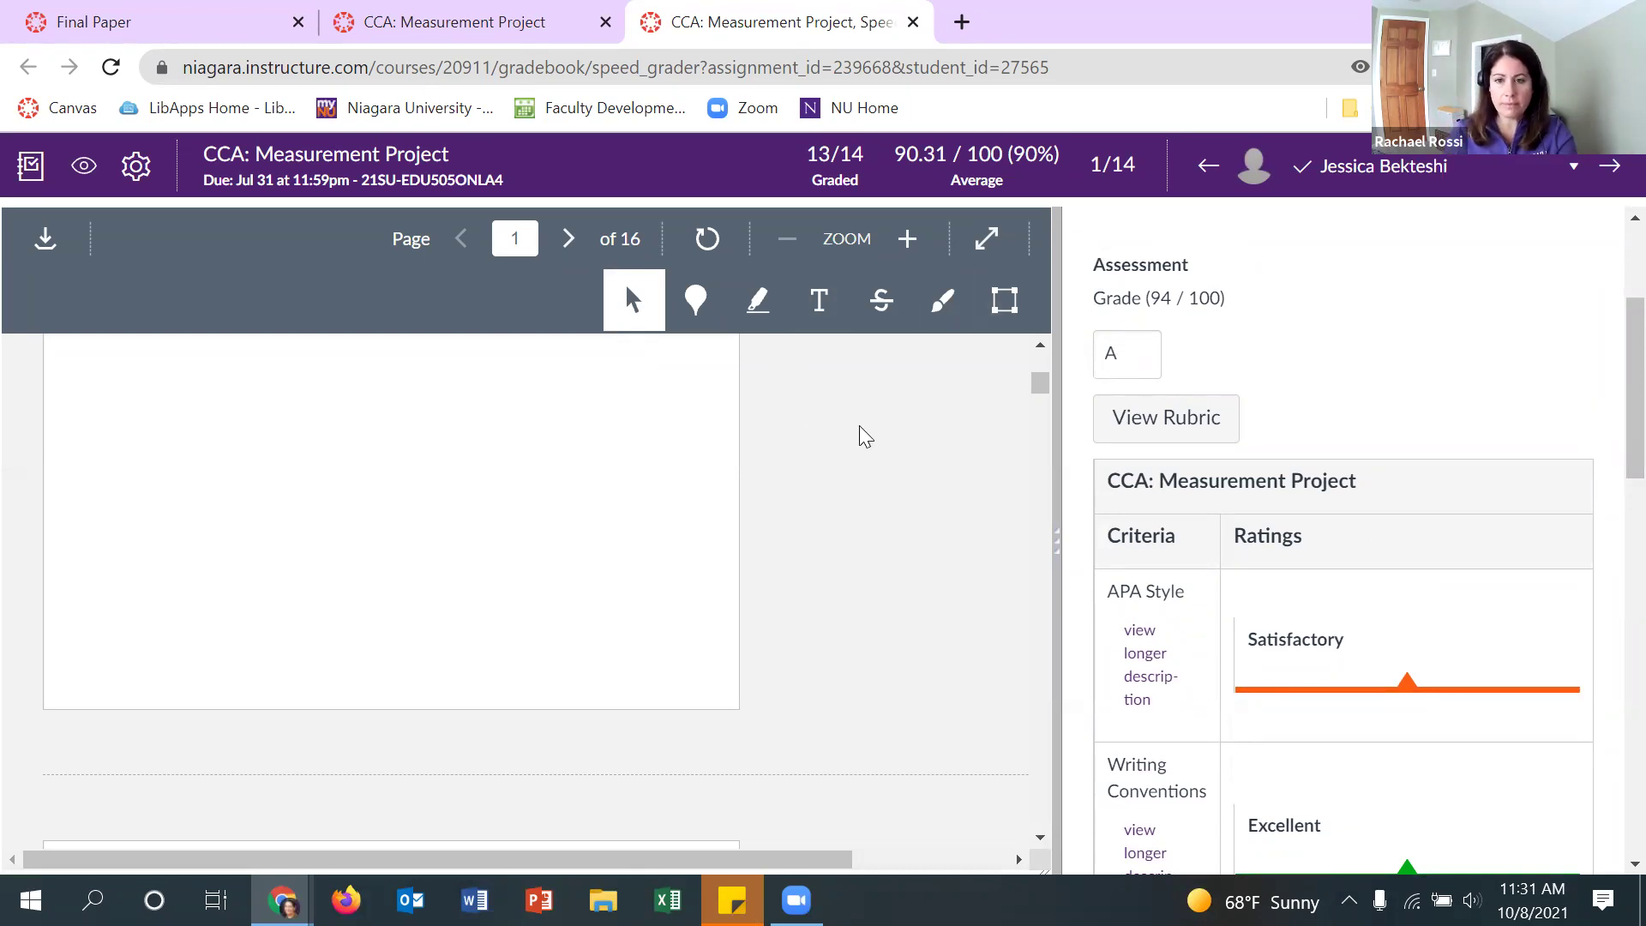
# Expand the submission viewer to full width and examine the instructor's annotations on pages 2 to 4 of the paper
pyautogui.moveTo(1083, 459); pyautogui.dragTo(1166, 319)
pyautogui.click(1045, 239)
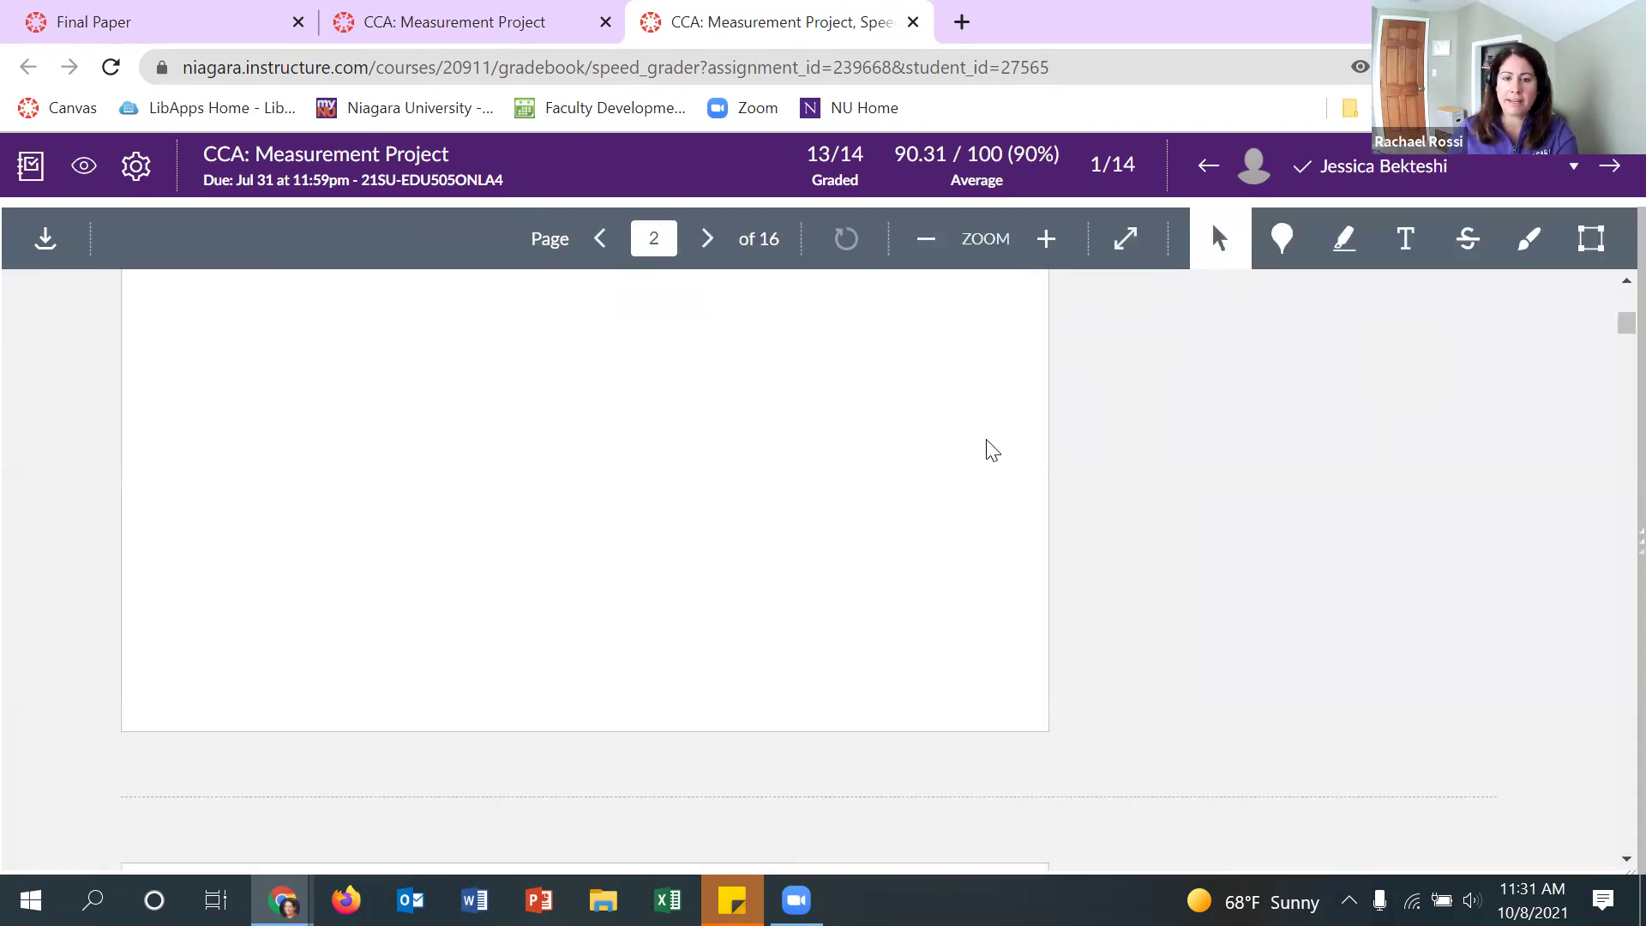
pyautogui.scroll(-6, 969, 454)
pyautogui.scroll(-8, 967, 460)
pyautogui.scroll(5, 967, 461)
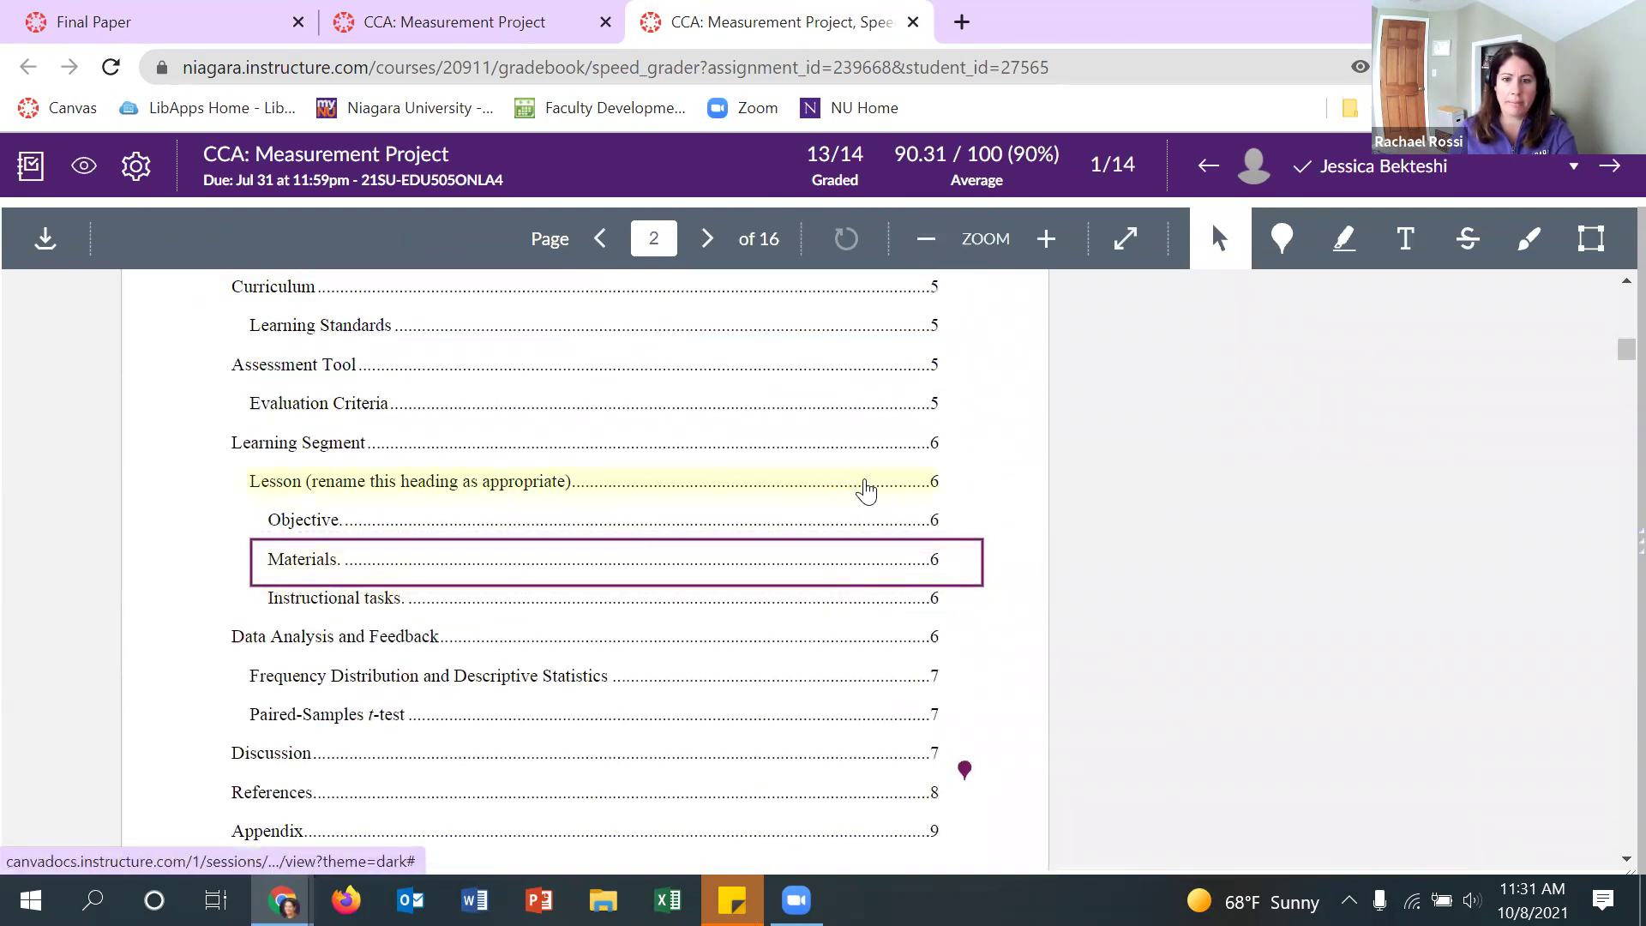
pyautogui.scroll(-8, 964, 765)
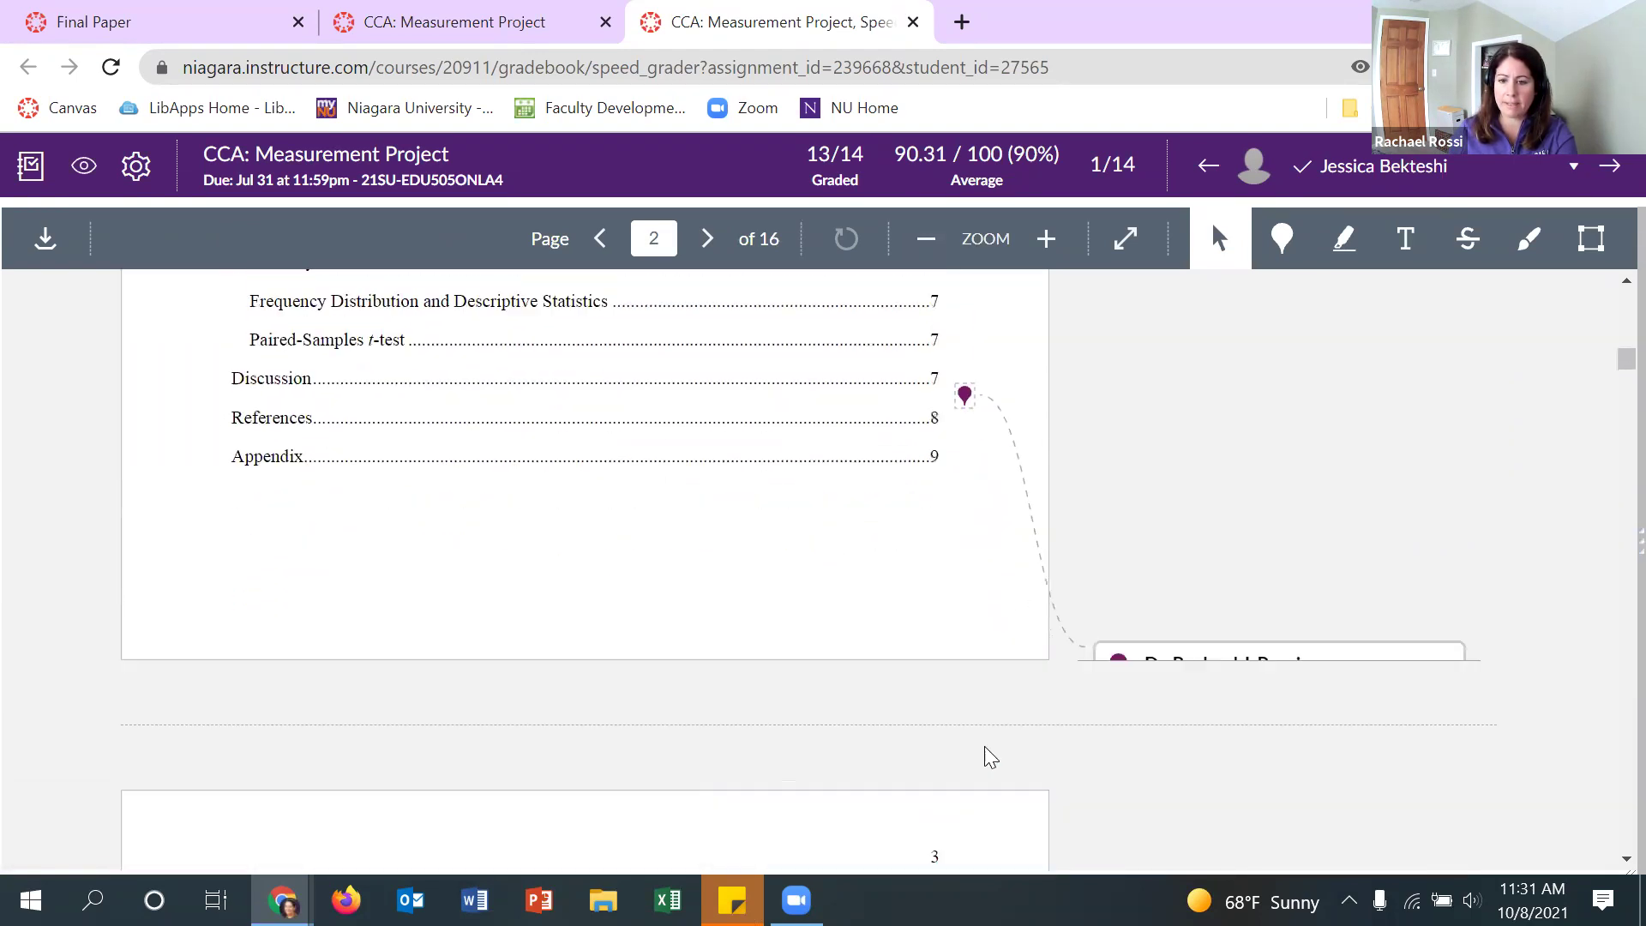
pyautogui.scroll(-1, 441, 570)
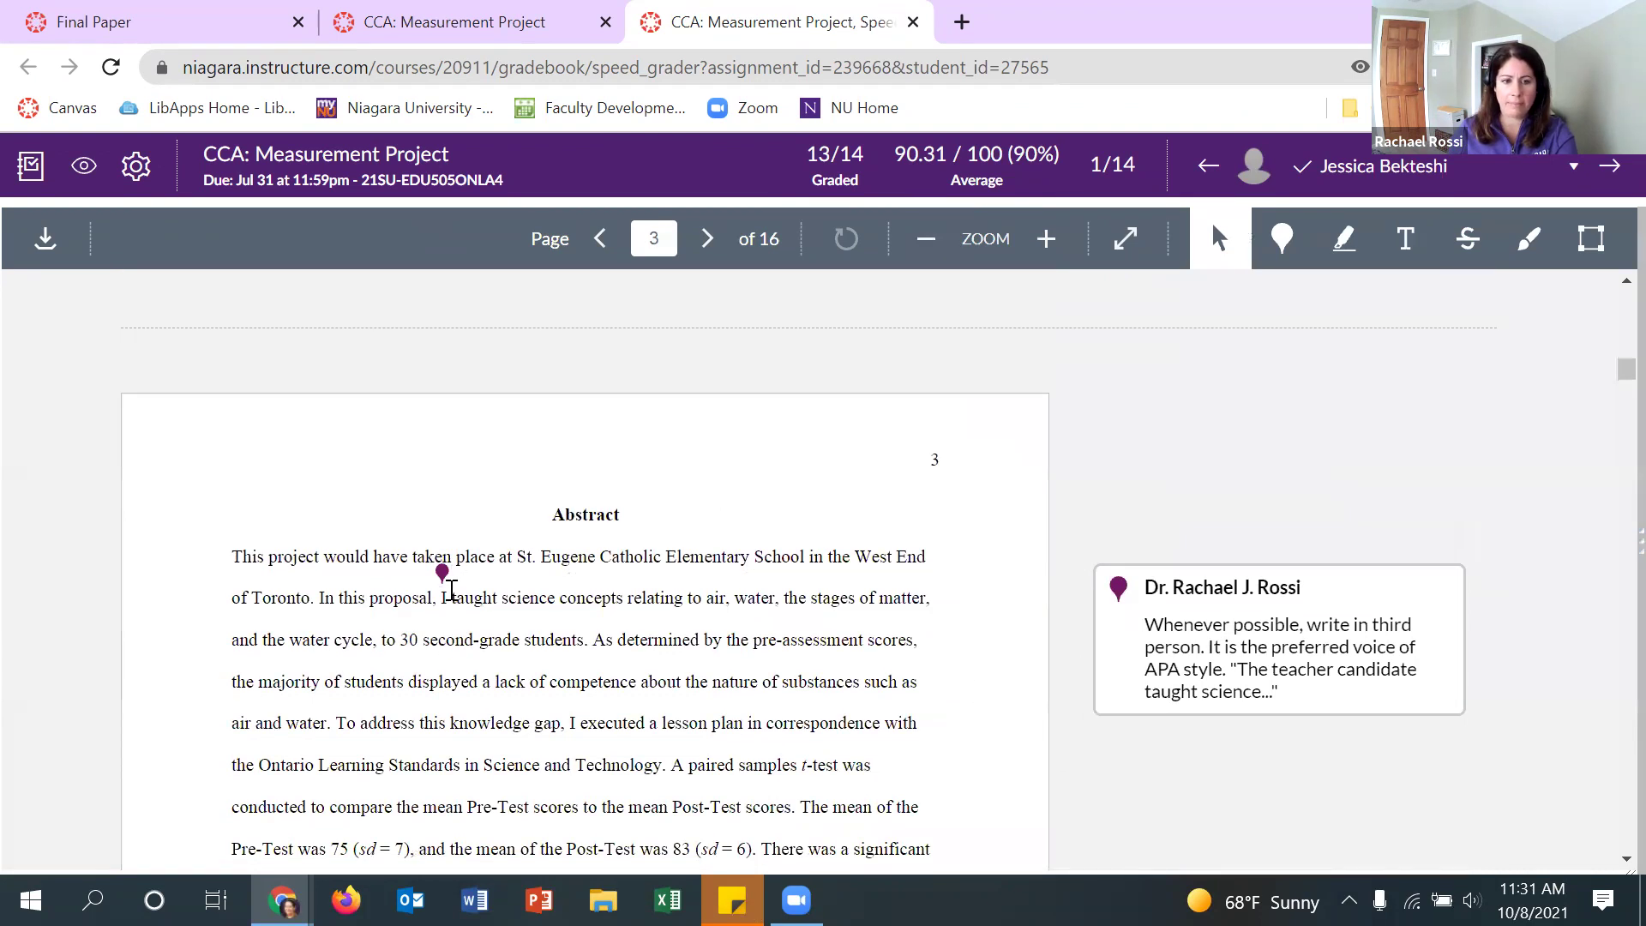
pyautogui.scroll(-1, 913, 601)
pyautogui.scroll(-14, 1187, 525)
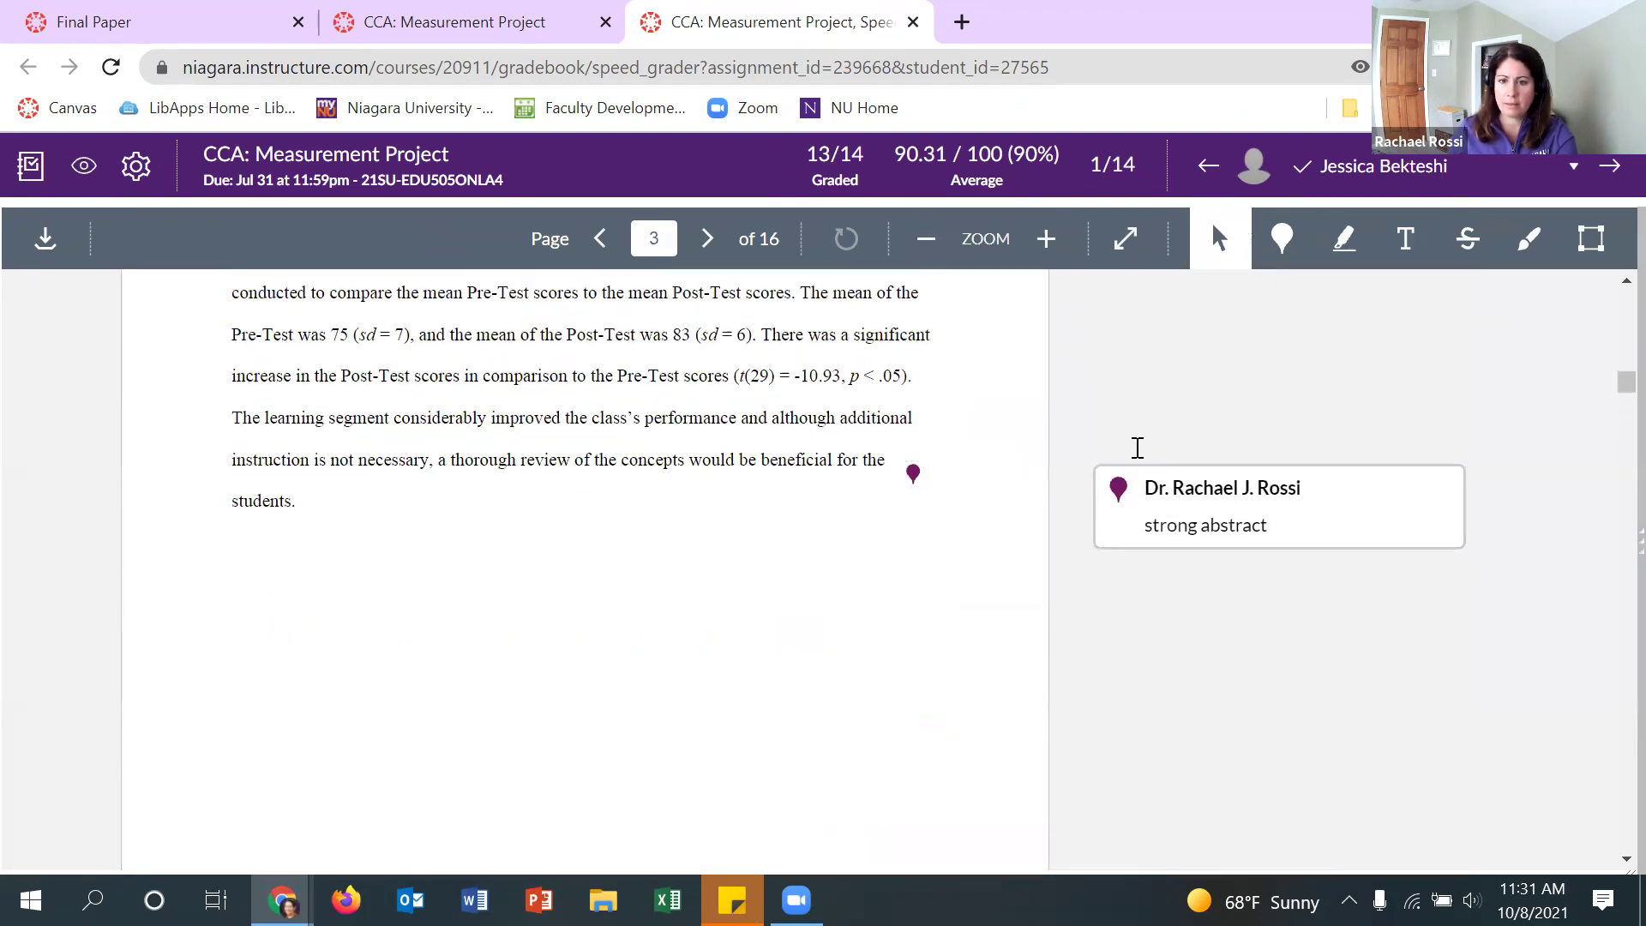
pyautogui.scroll(-10, 1126, 499)
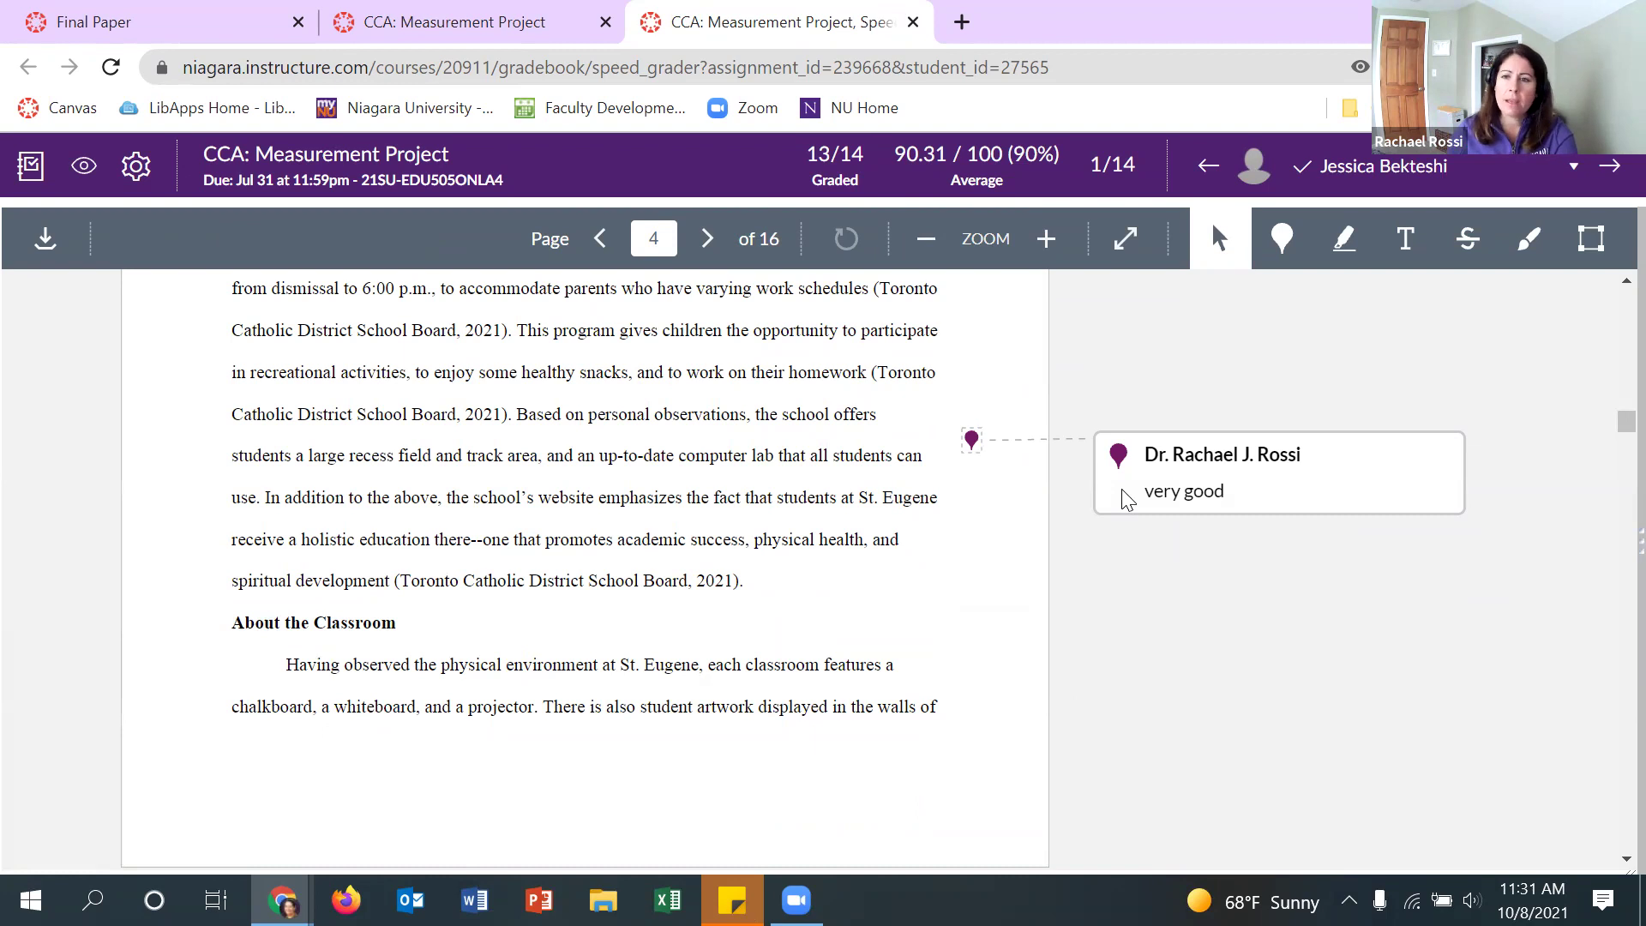
# Place a red point annotation beside the About the Classroom heading on page 4, and delete it without a comment
pyautogui.click(1286, 239)
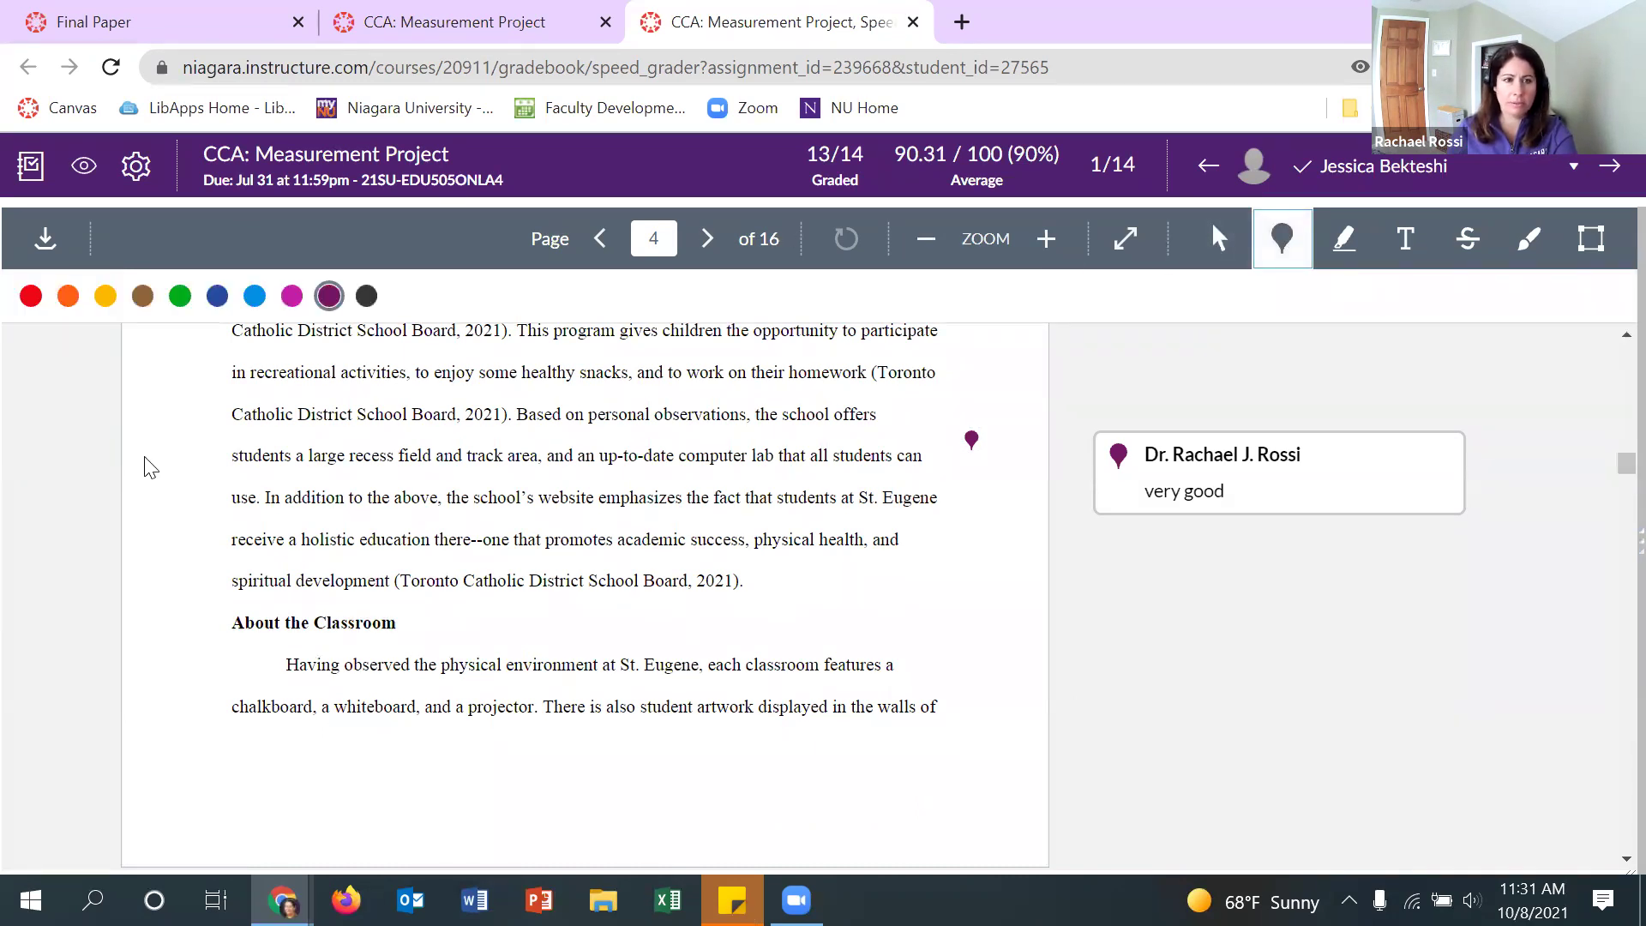
pyautogui.click(31, 296)
pyautogui.click(910, 644)
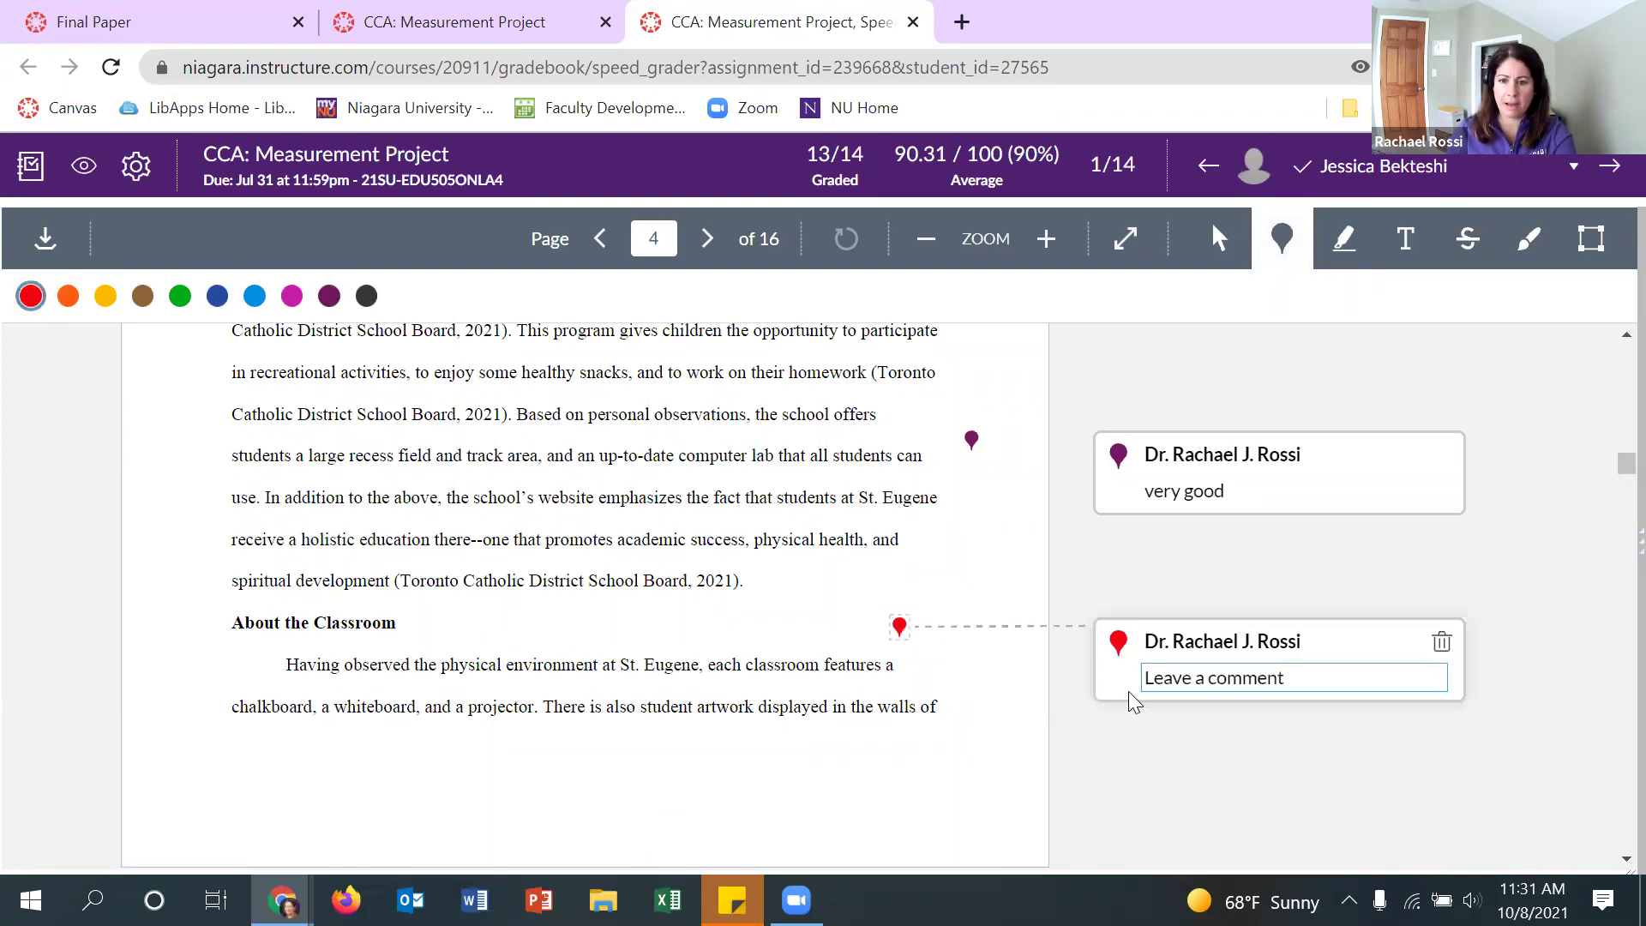
pyautogui.click(1455, 655)
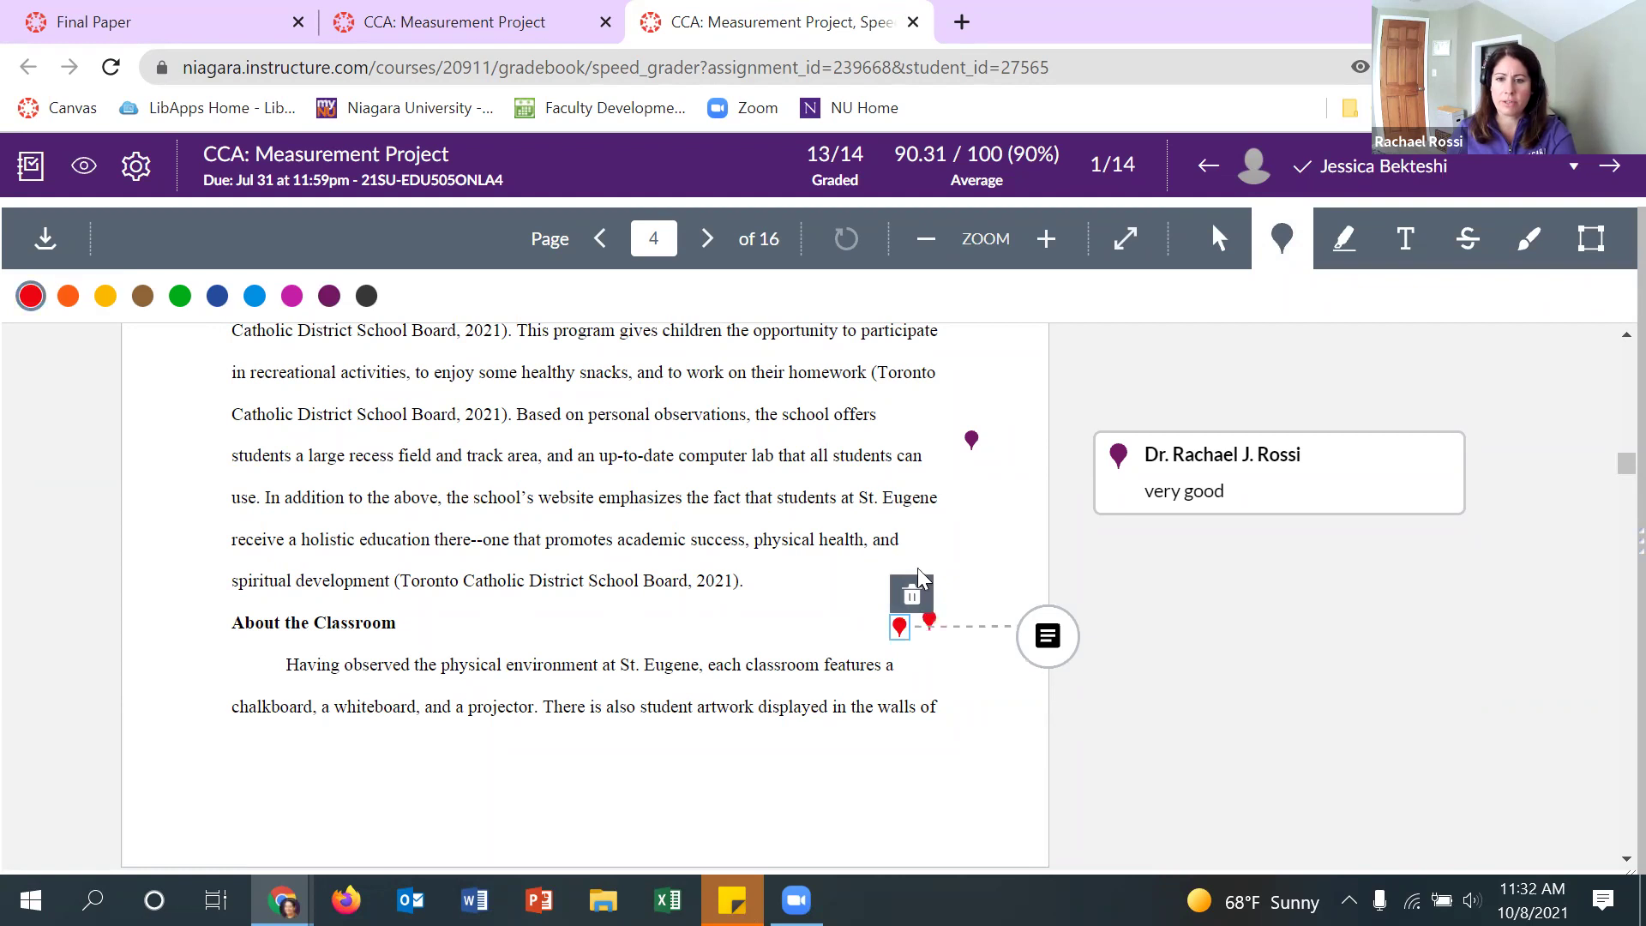
pyautogui.click(914, 597)
pyautogui.click(713, 434)
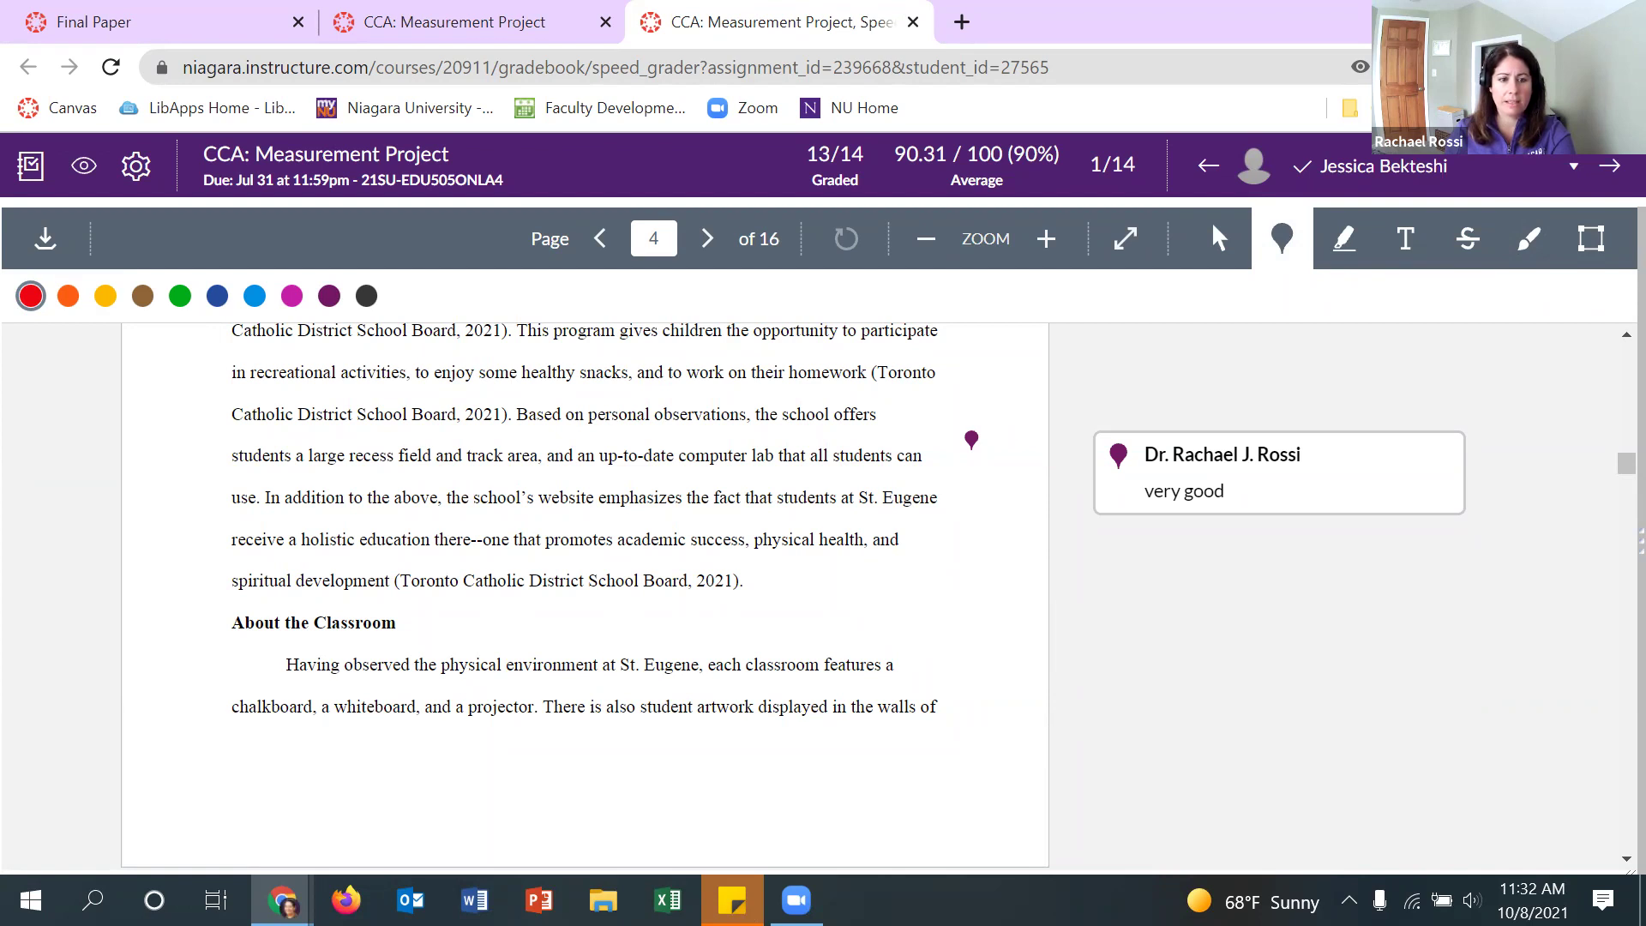
# Draw a box annotation around the two lines below the About the Classroom heading, recolour it yellow, and delete it
pyautogui.click(1592, 239)
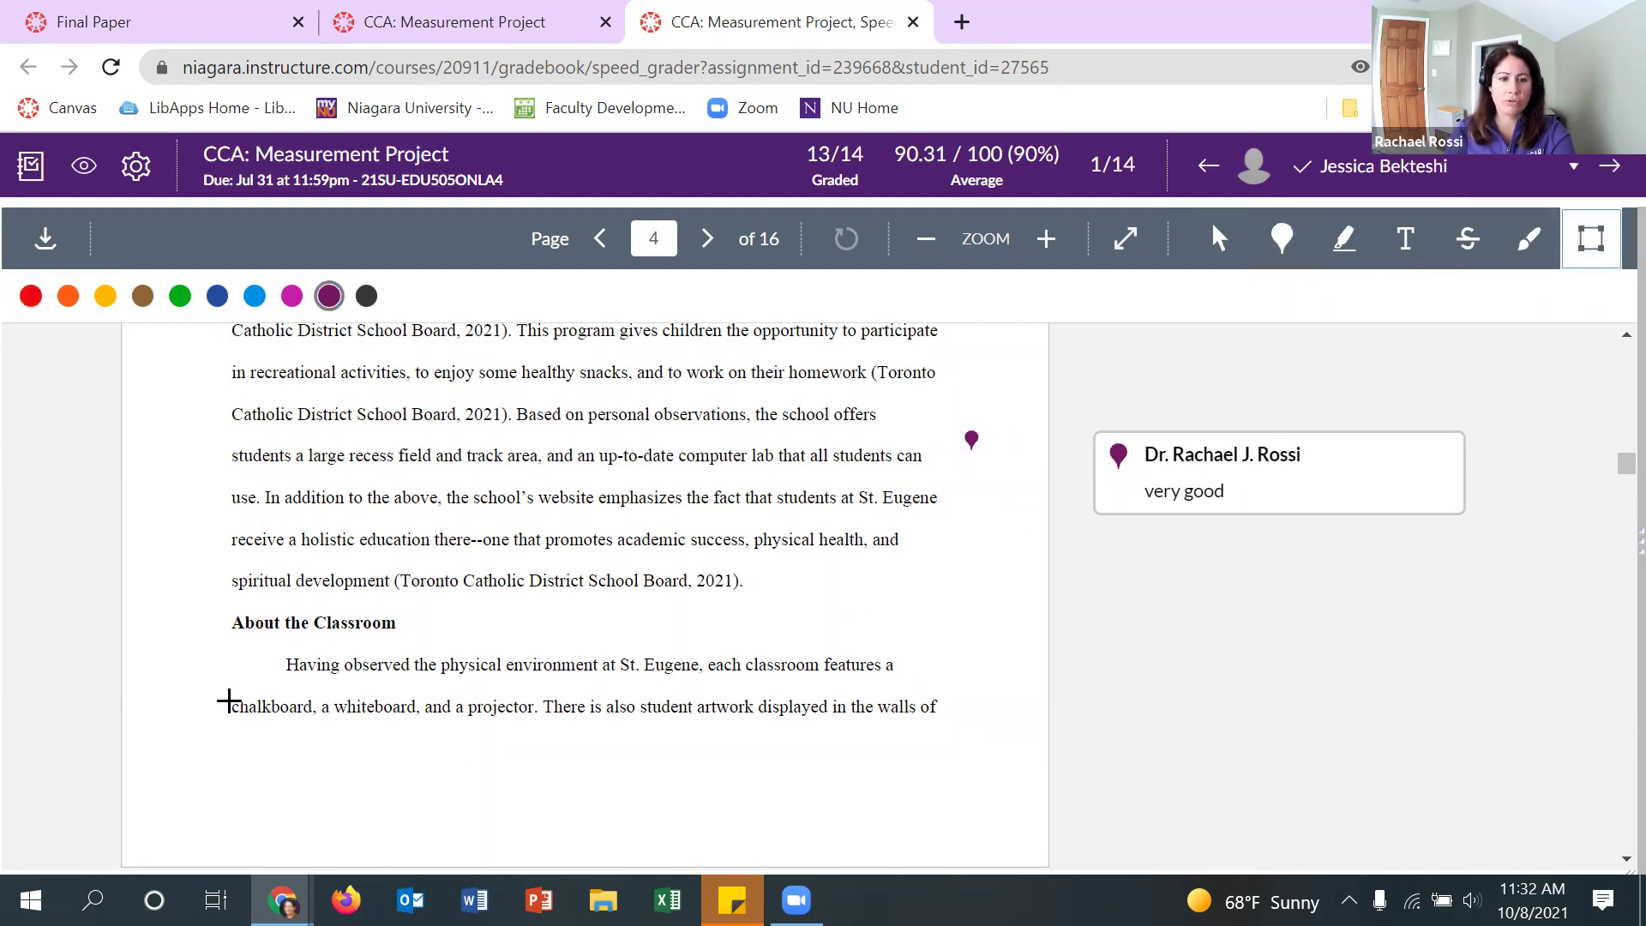
pyautogui.moveTo(198, 651)
pyautogui.mouseDown()
pyautogui.moveTo(481, 738)
pyautogui.moveTo(980, 740)
pyautogui.mouseUp()
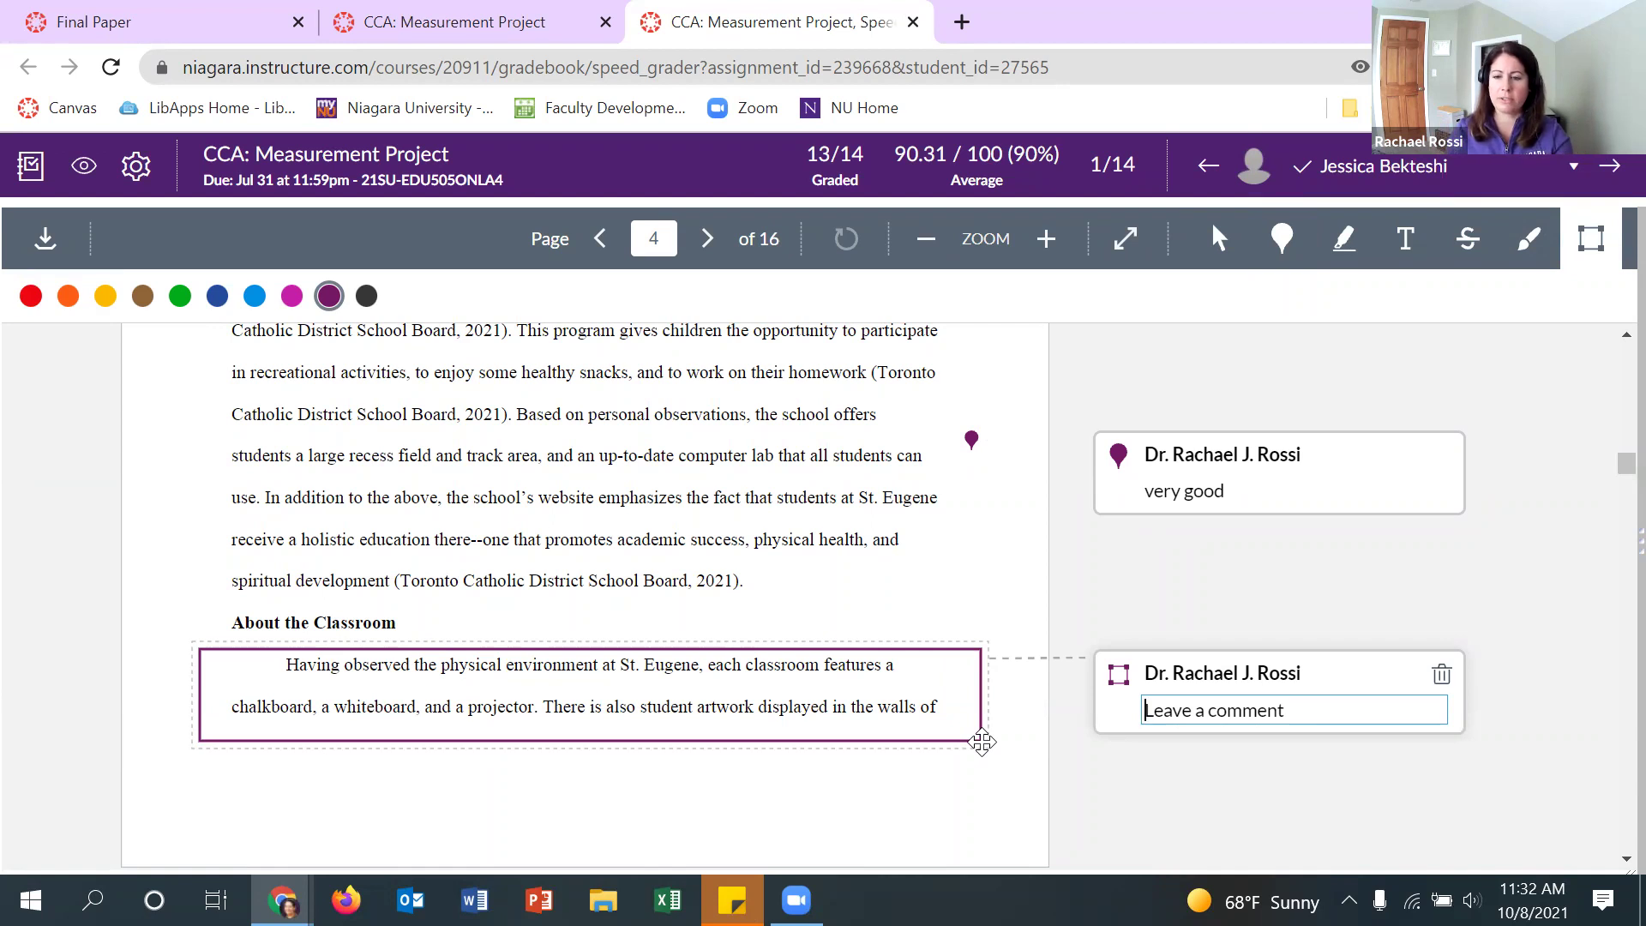
pyautogui.click(118, 296)
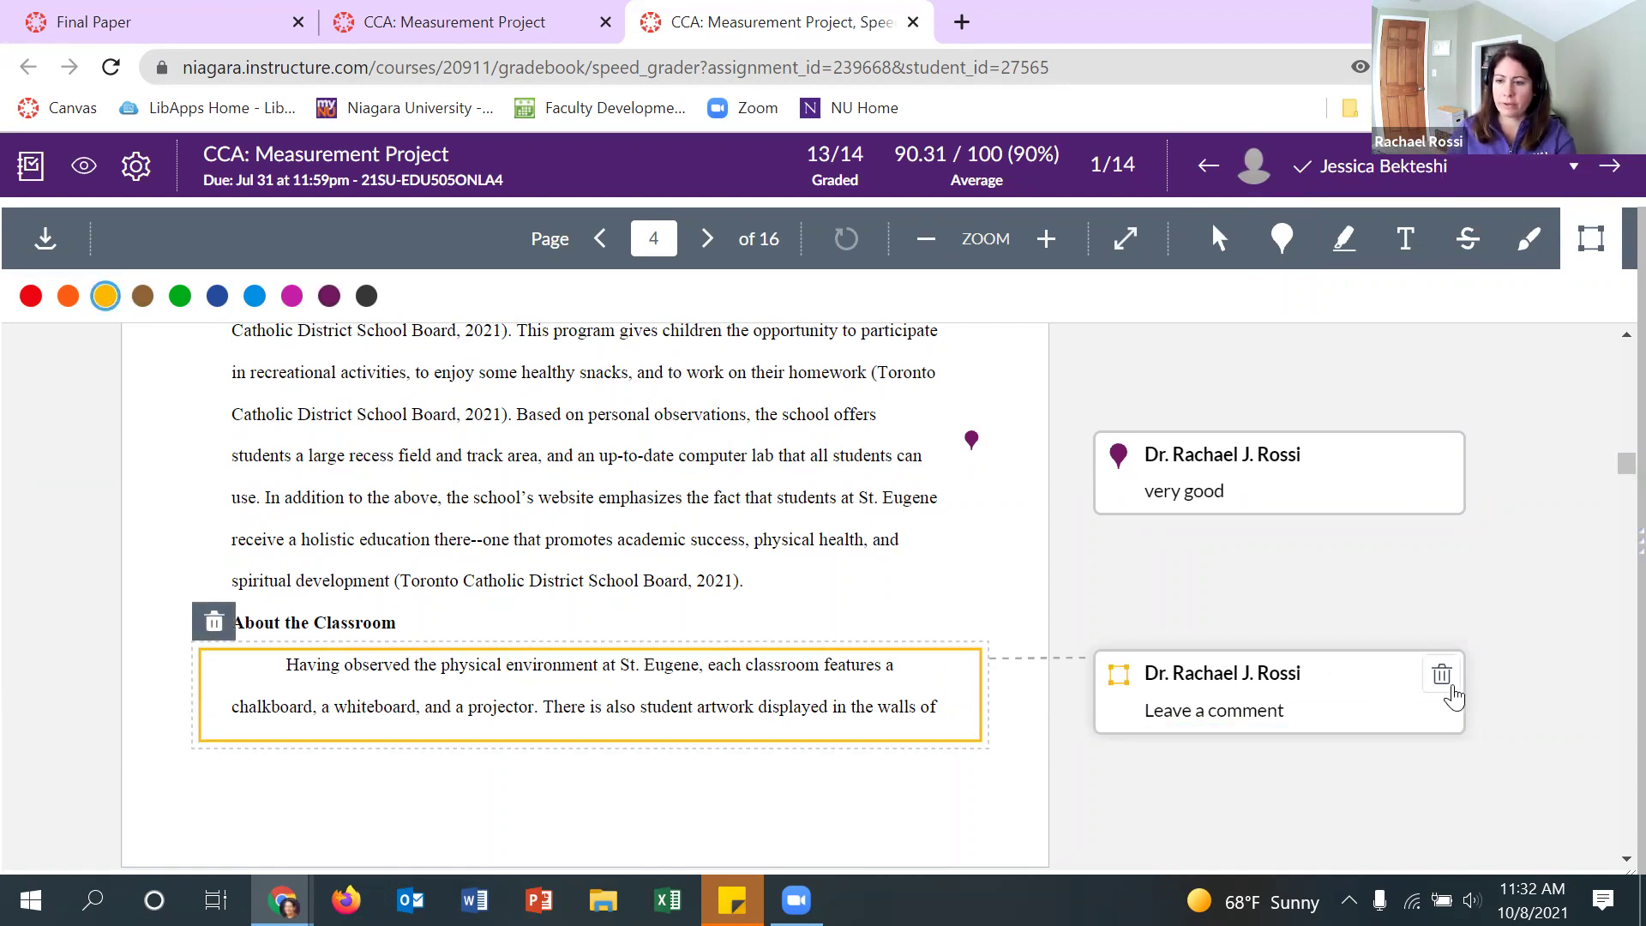
pyautogui.click(1449, 688)
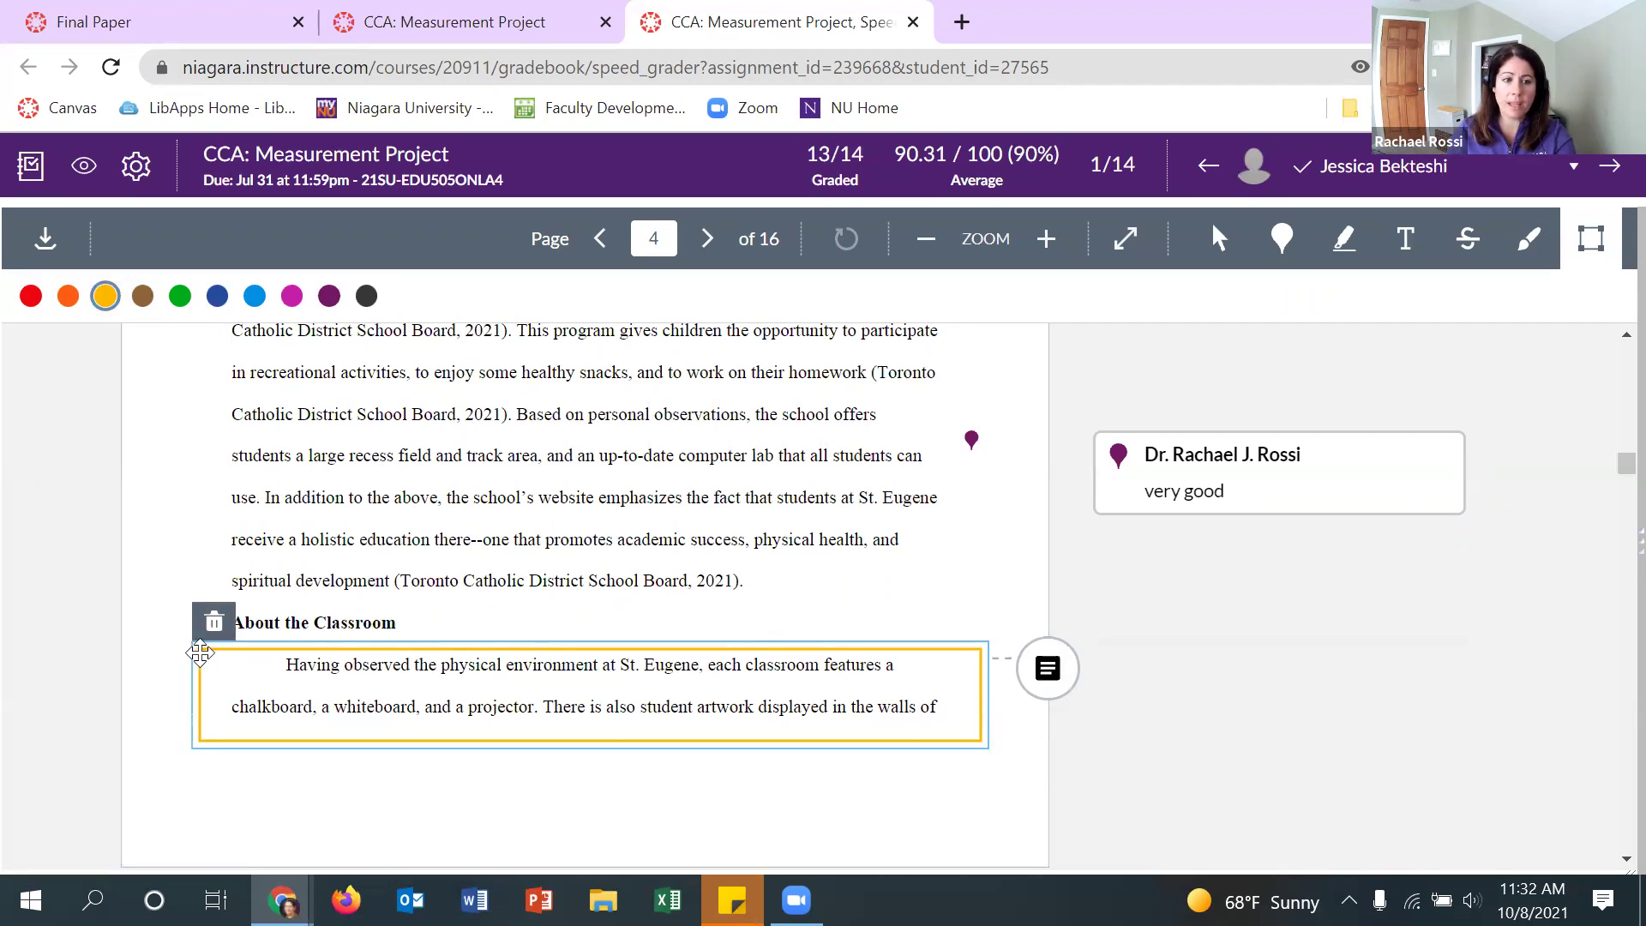
pyautogui.click(213, 621)
pyautogui.click(680, 439)
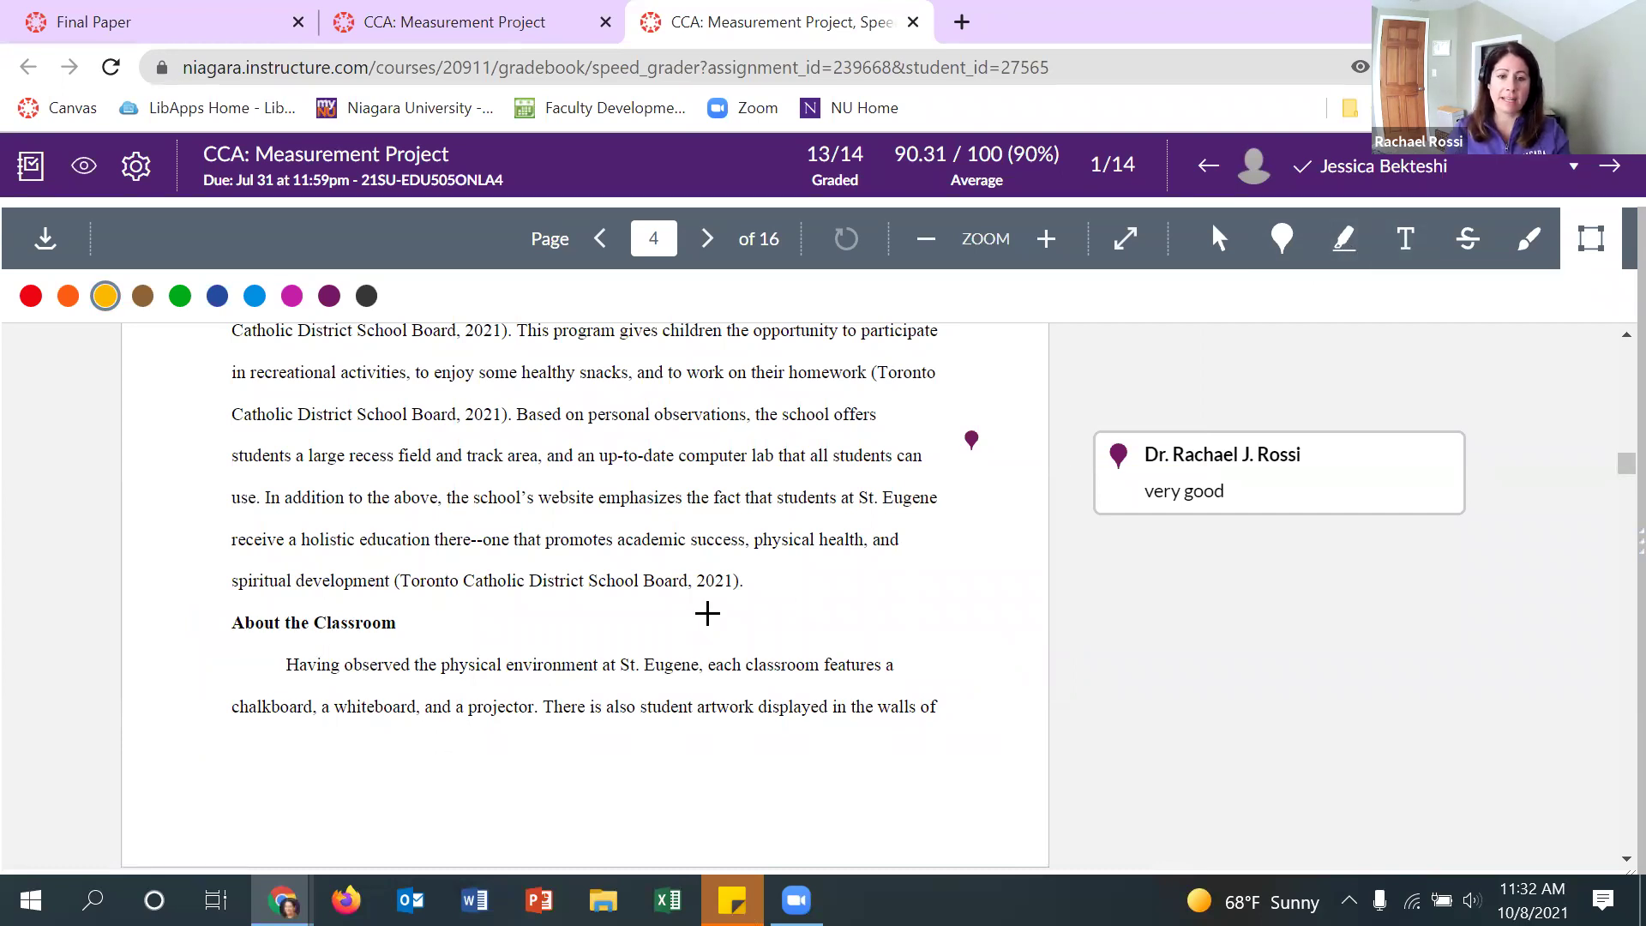
# Draw a small yellow box annotation around "at St. Eugene," on page 4, and delete it
pyautogui.moveTo(604, 653)
pyautogui.mouseDown()
pyautogui.moveTo(674, 690)
pyautogui.moveTo(718, 683)
pyautogui.mouseUp()
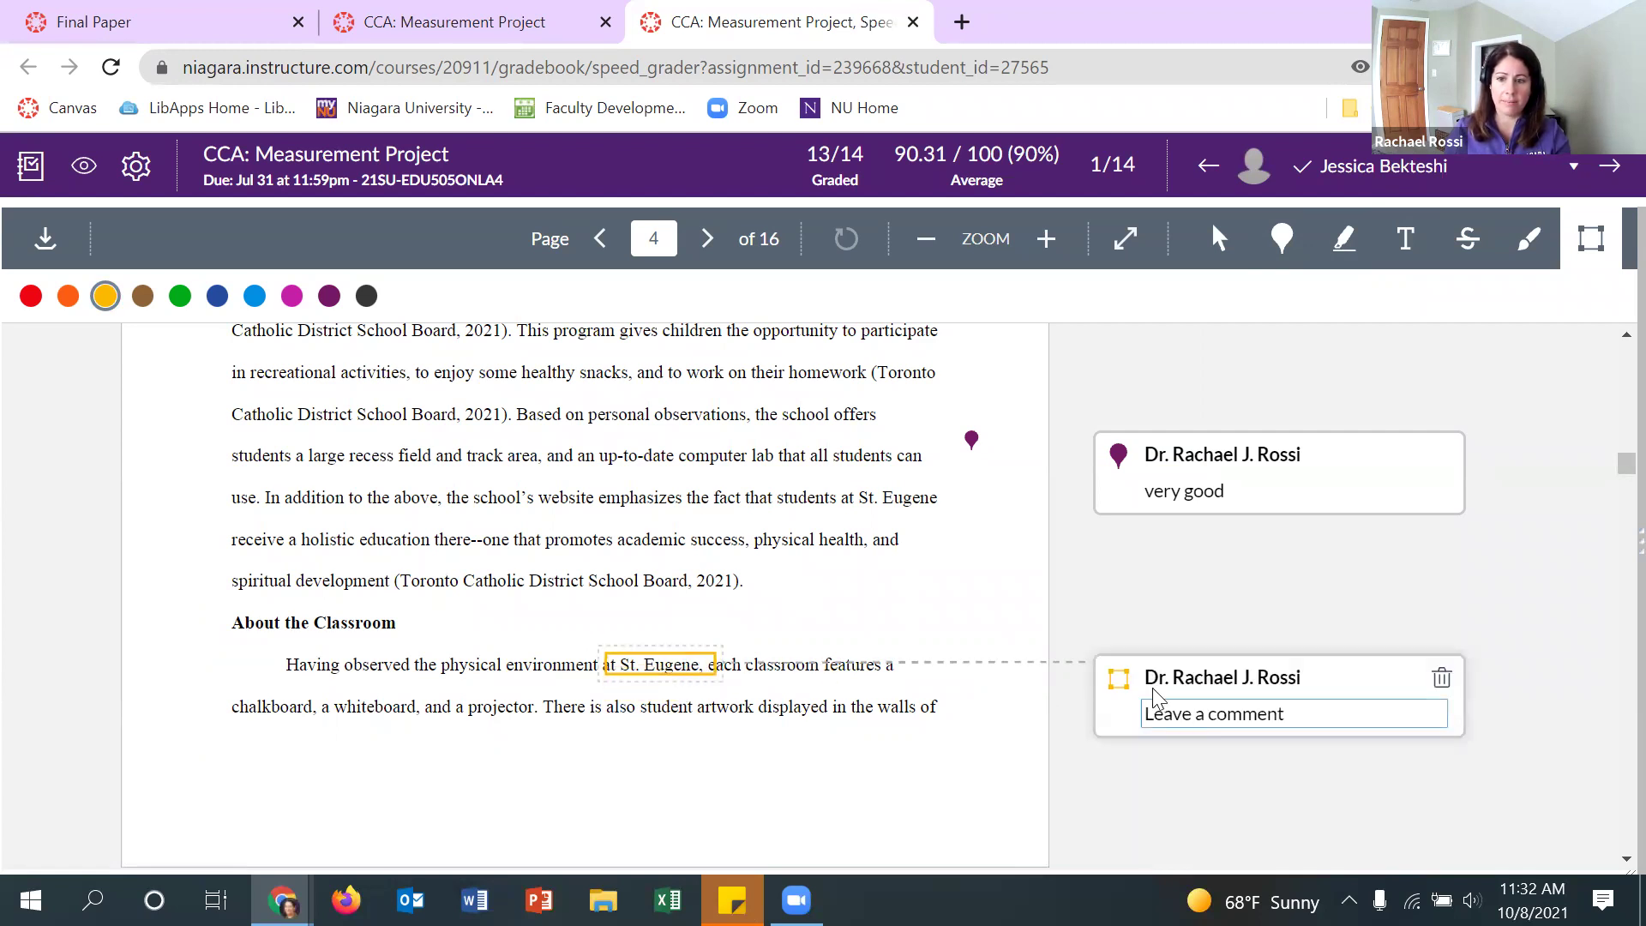
pyautogui.click(1310, 718)
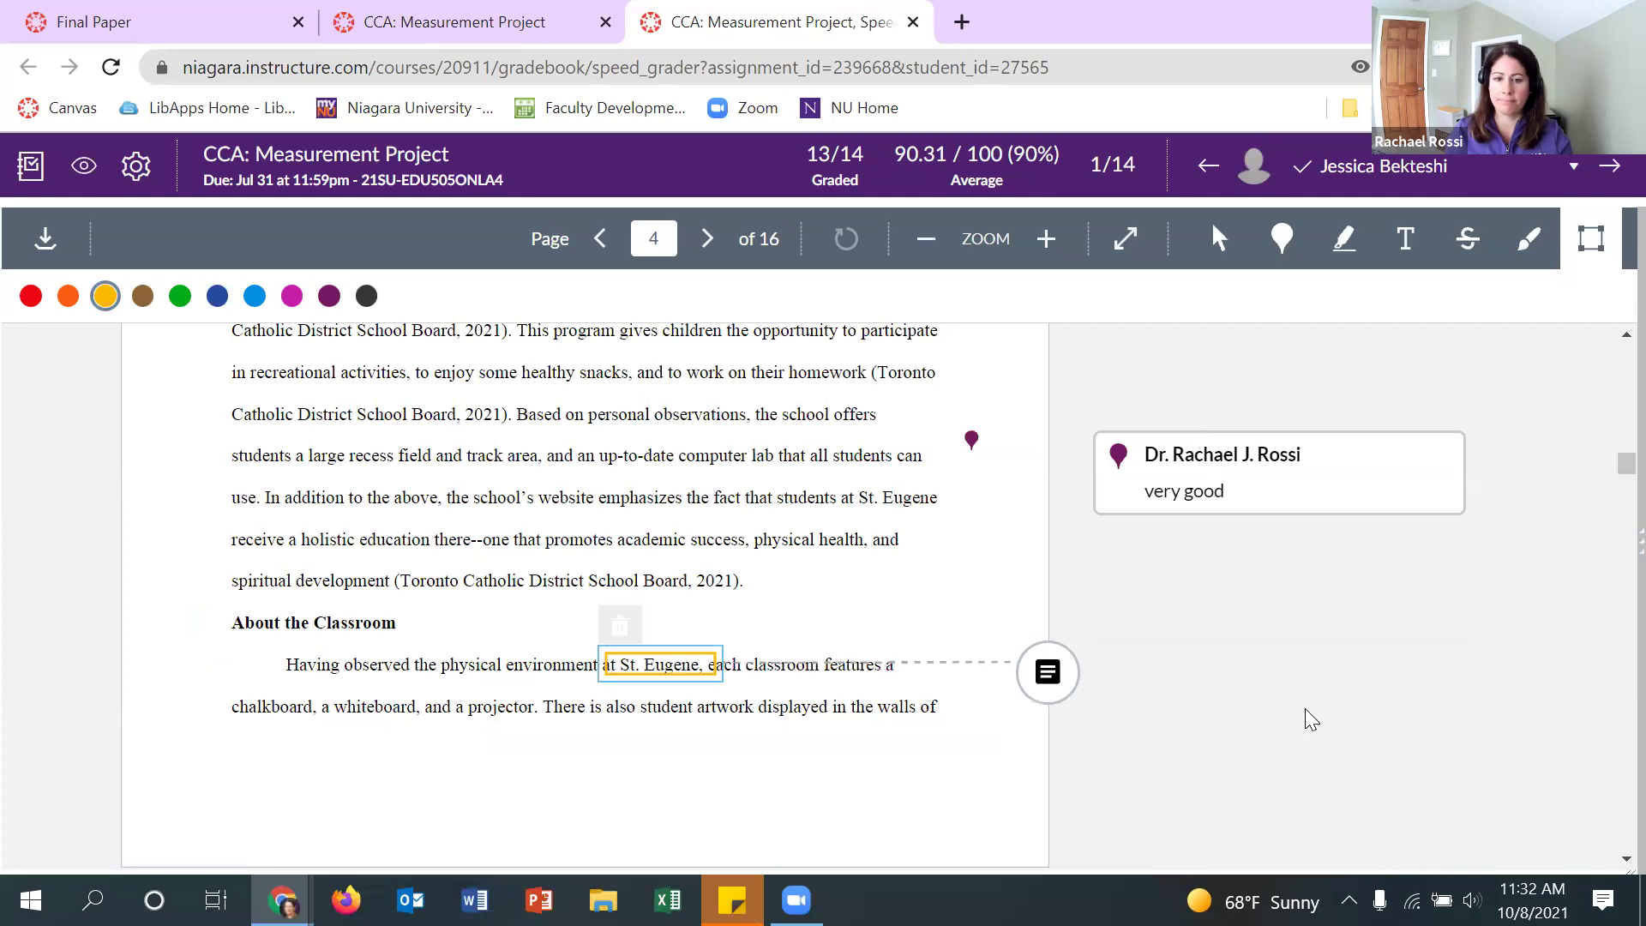
pyautogui.click(660, 437)
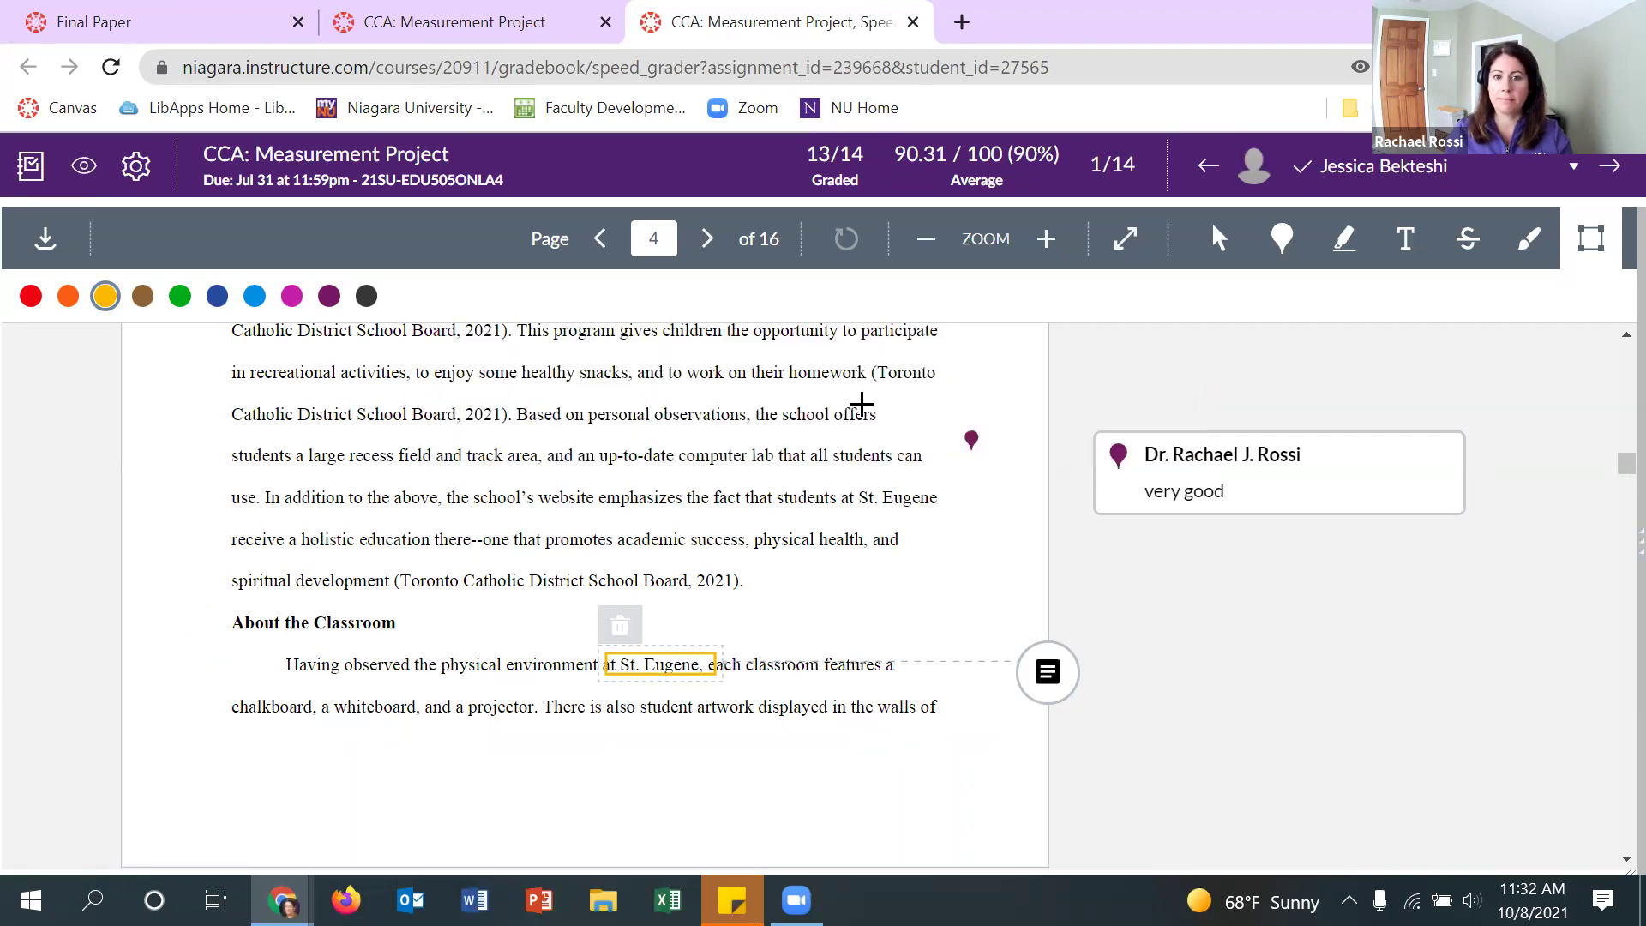
# Place an empty free-text annotation near the About the Classroom heading, delete it, and switch to the drawing tool
pyautogui.click(1404, 240)
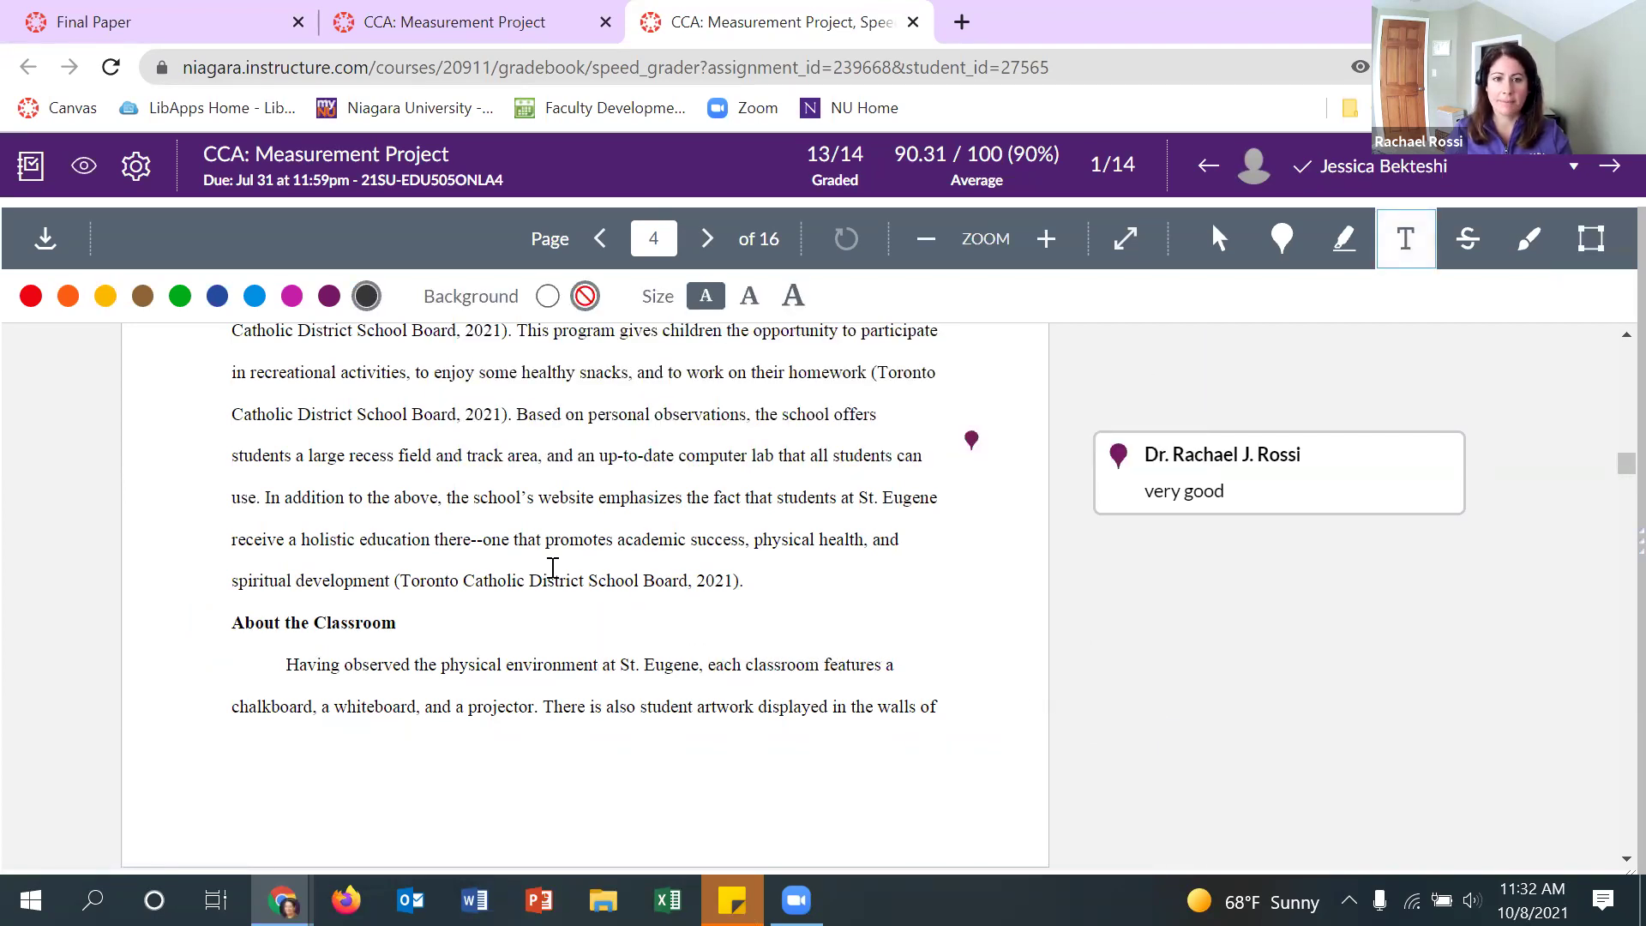
pyautogui.click(549, 630)
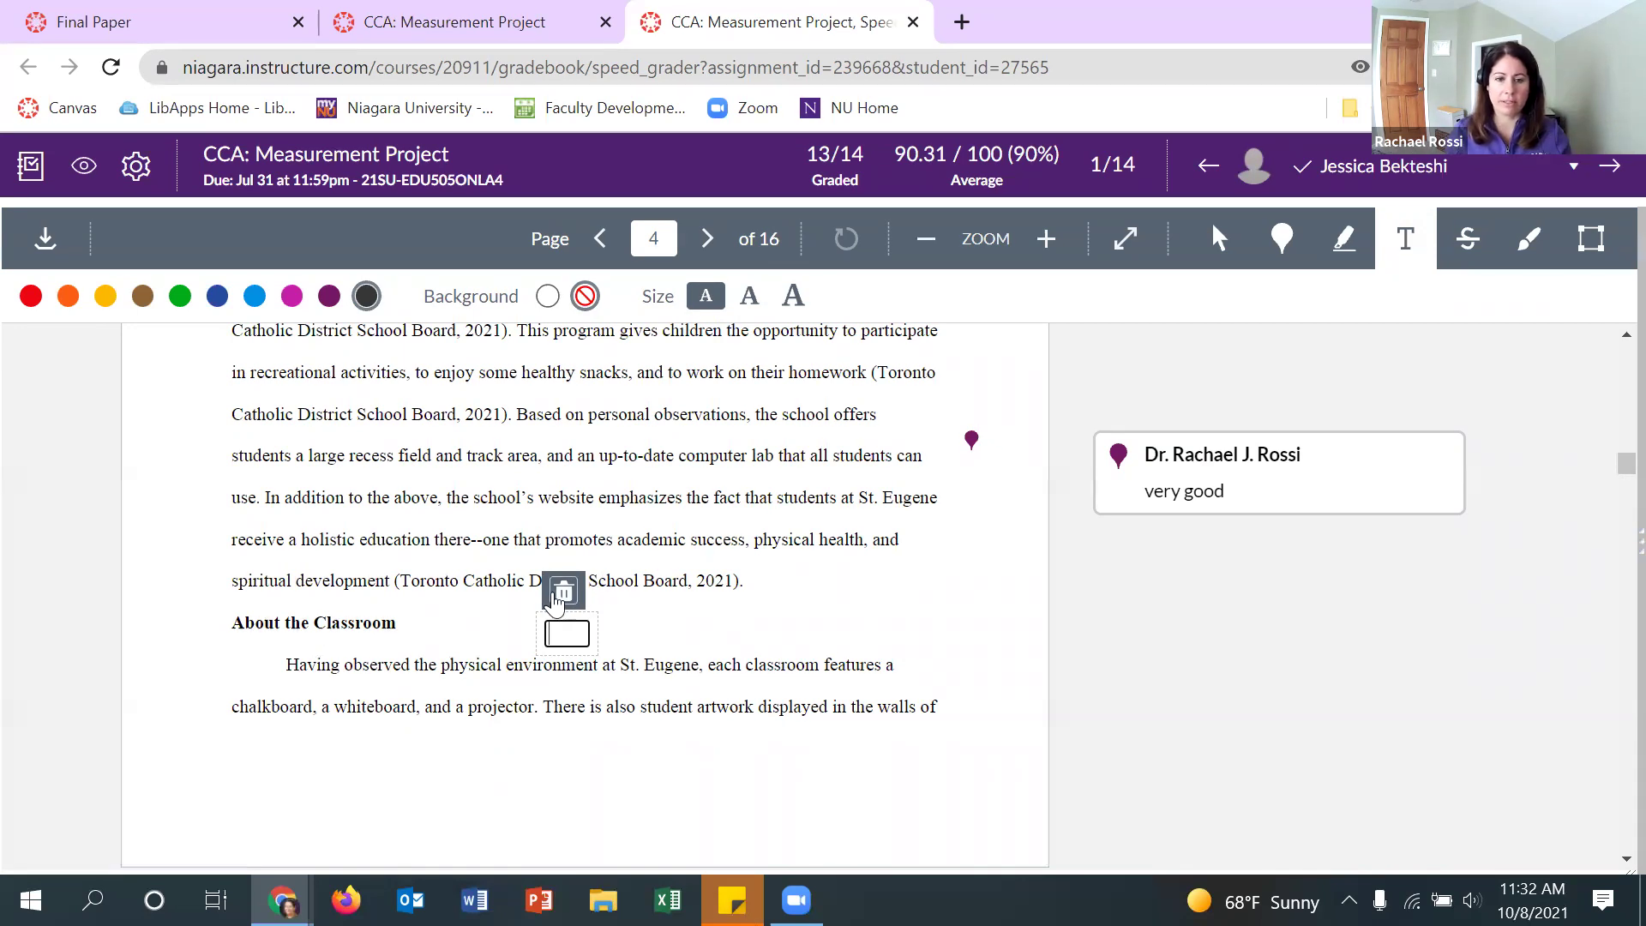
pyautogui.click(557, 597)
pyautogui.click(702, 439)
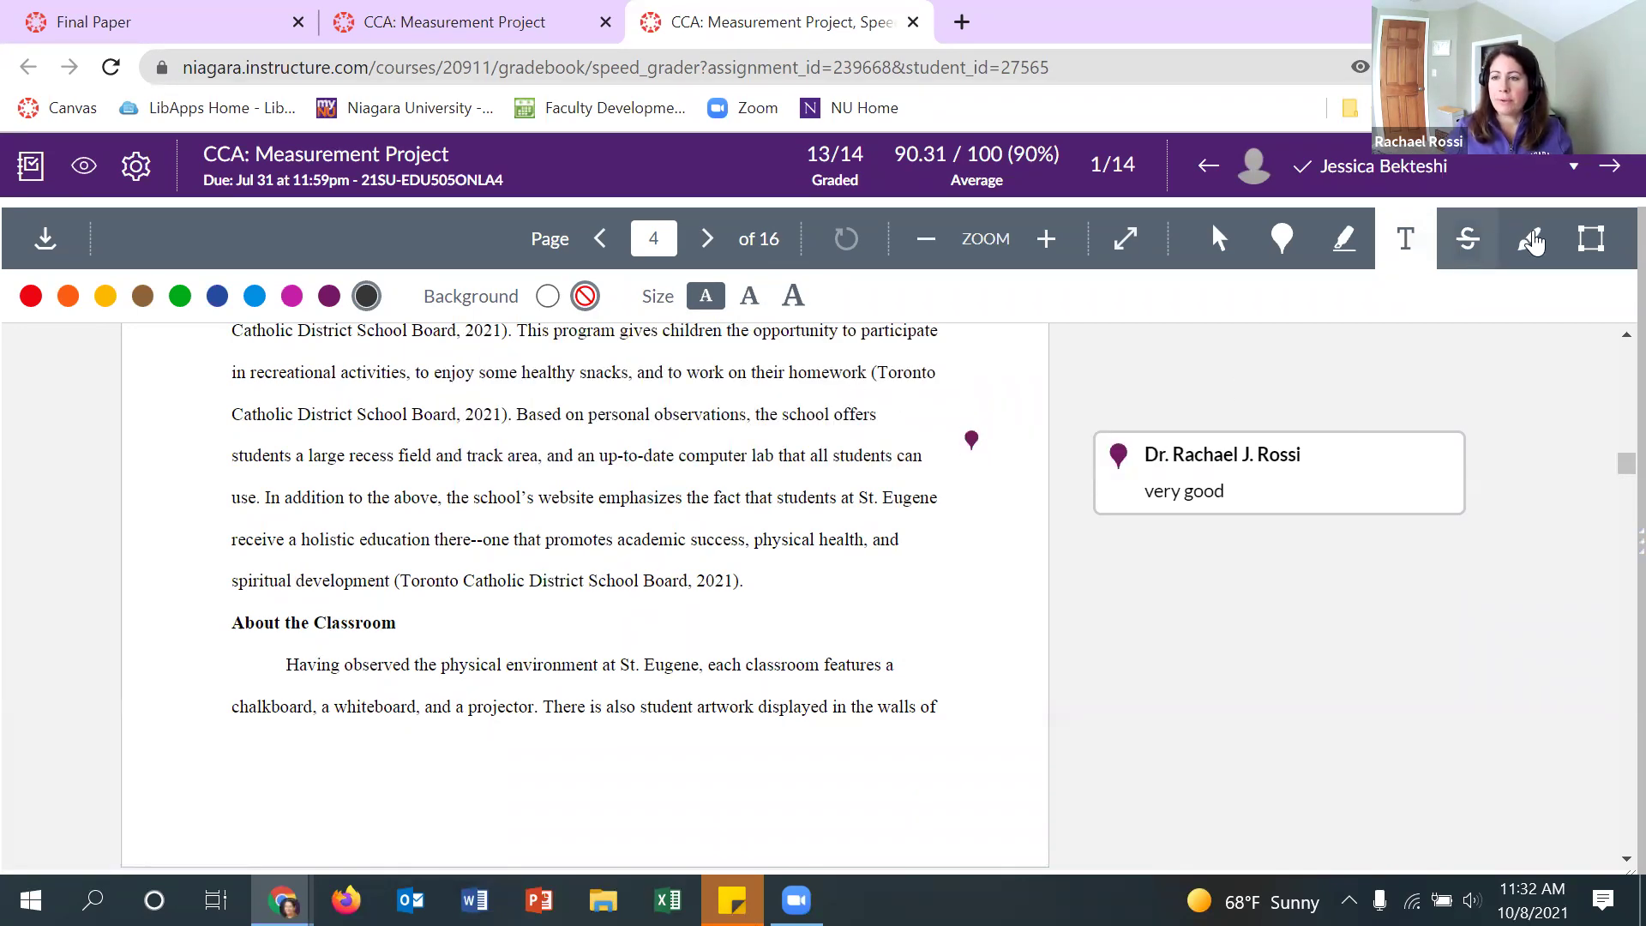
pyautogui.click(1533, 242)
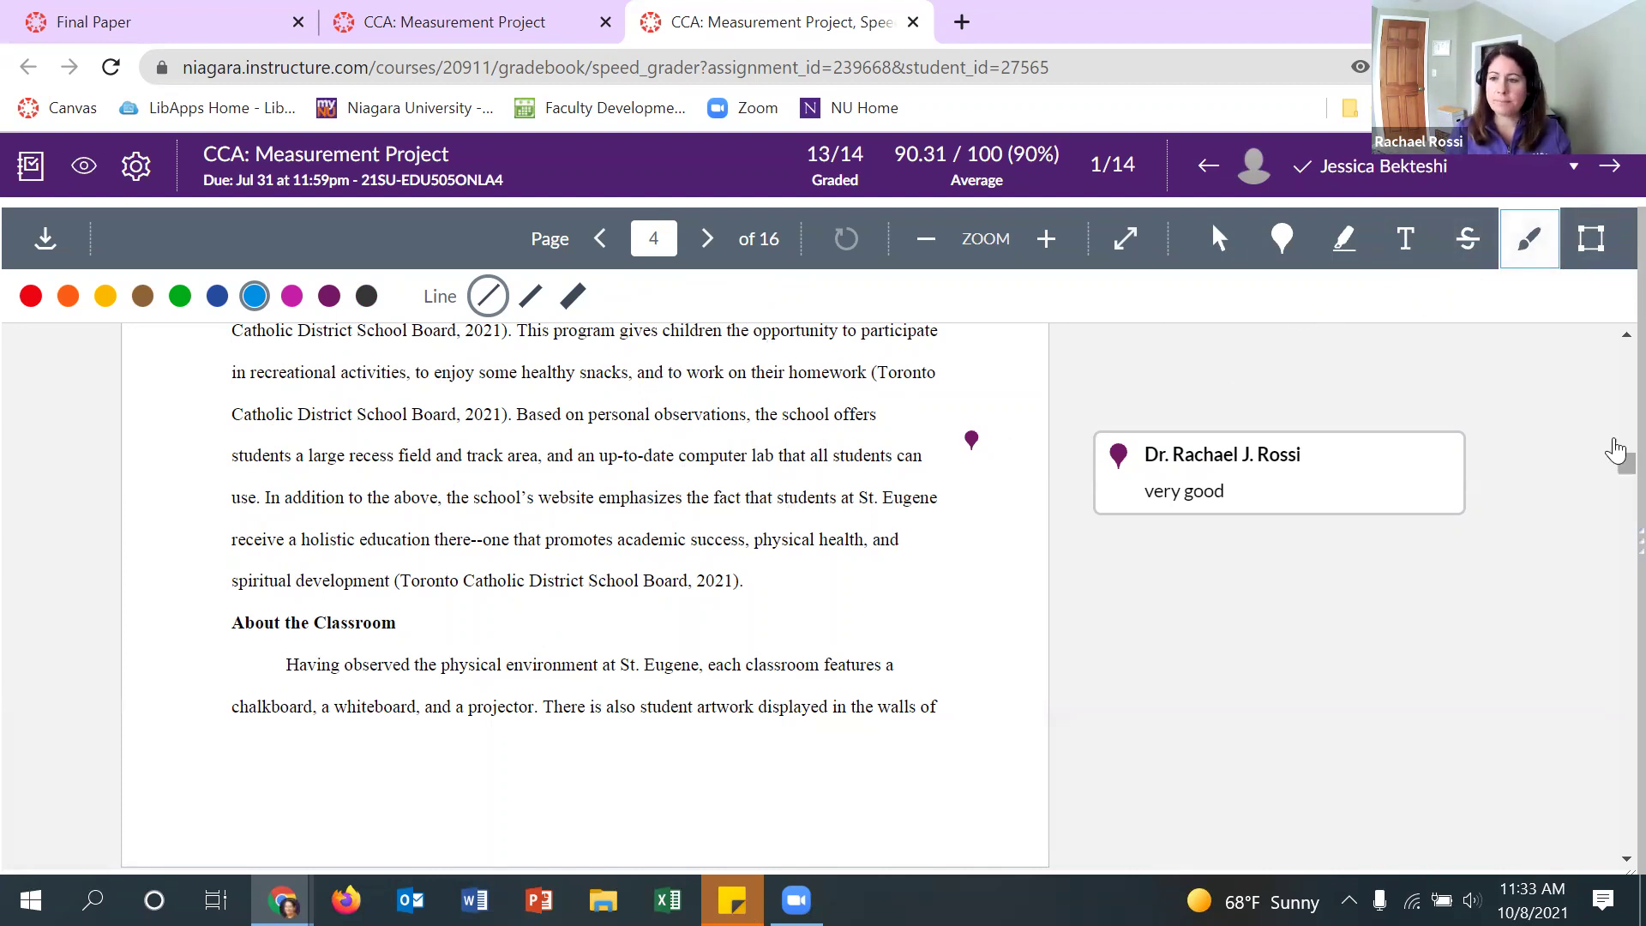
# Bring back the grading pane, widen it to look through the rubric ratings, and narrow it again
pyautogui.click(1615, 555)
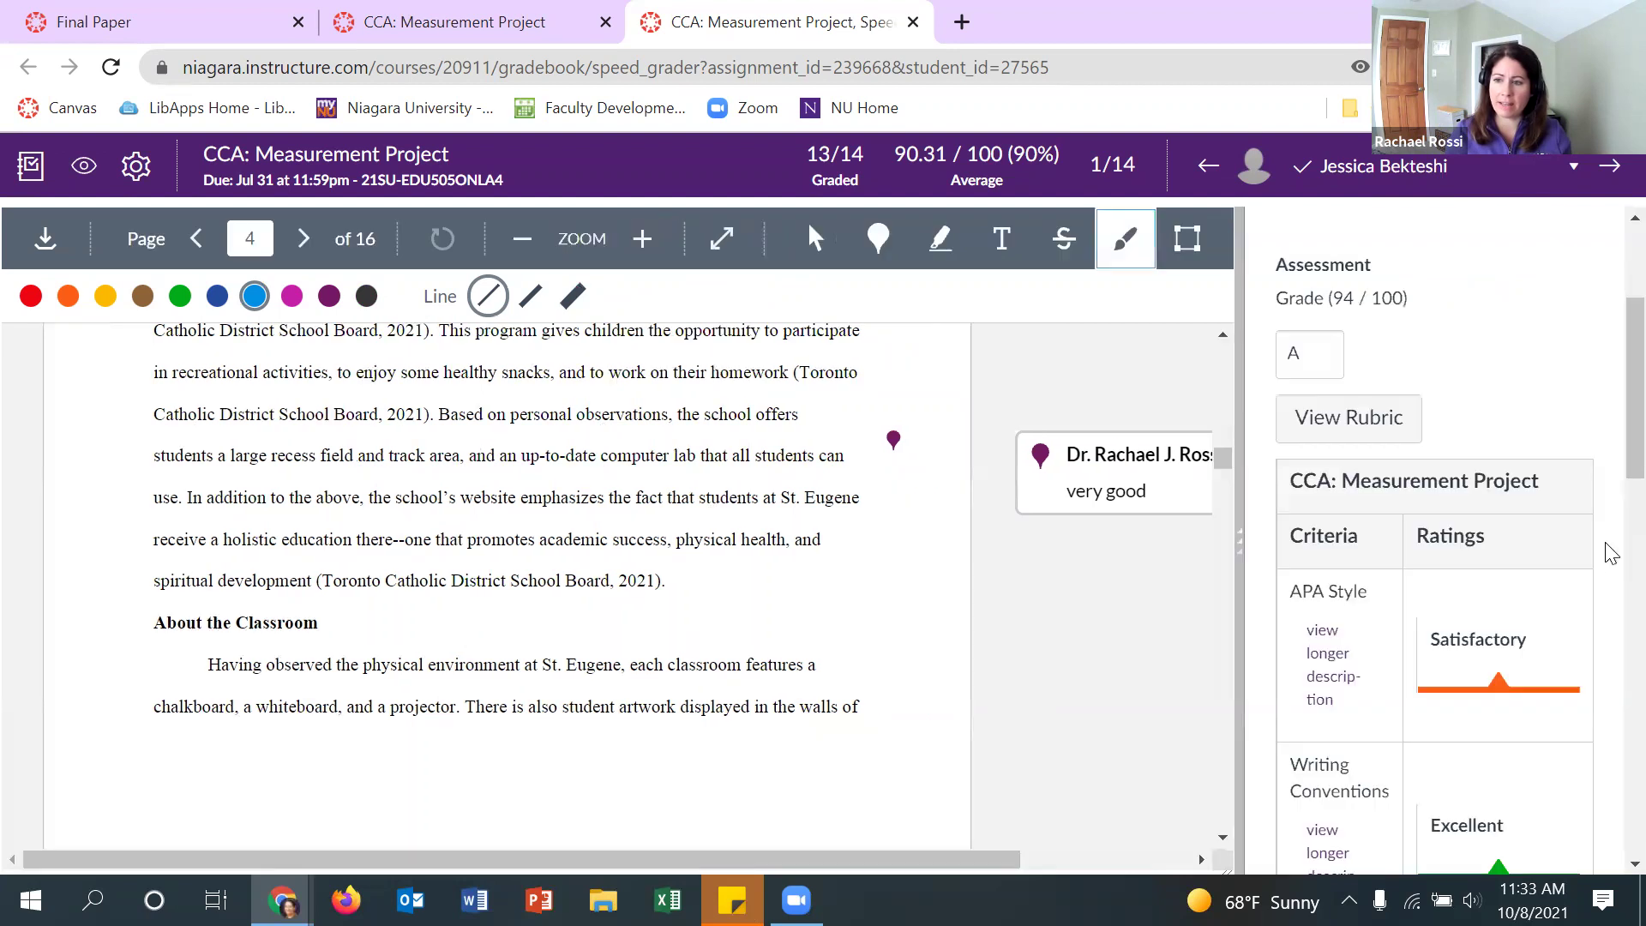
pyautogui.moveTo(1240, 555); pyautogui.dragTo(711, 589)
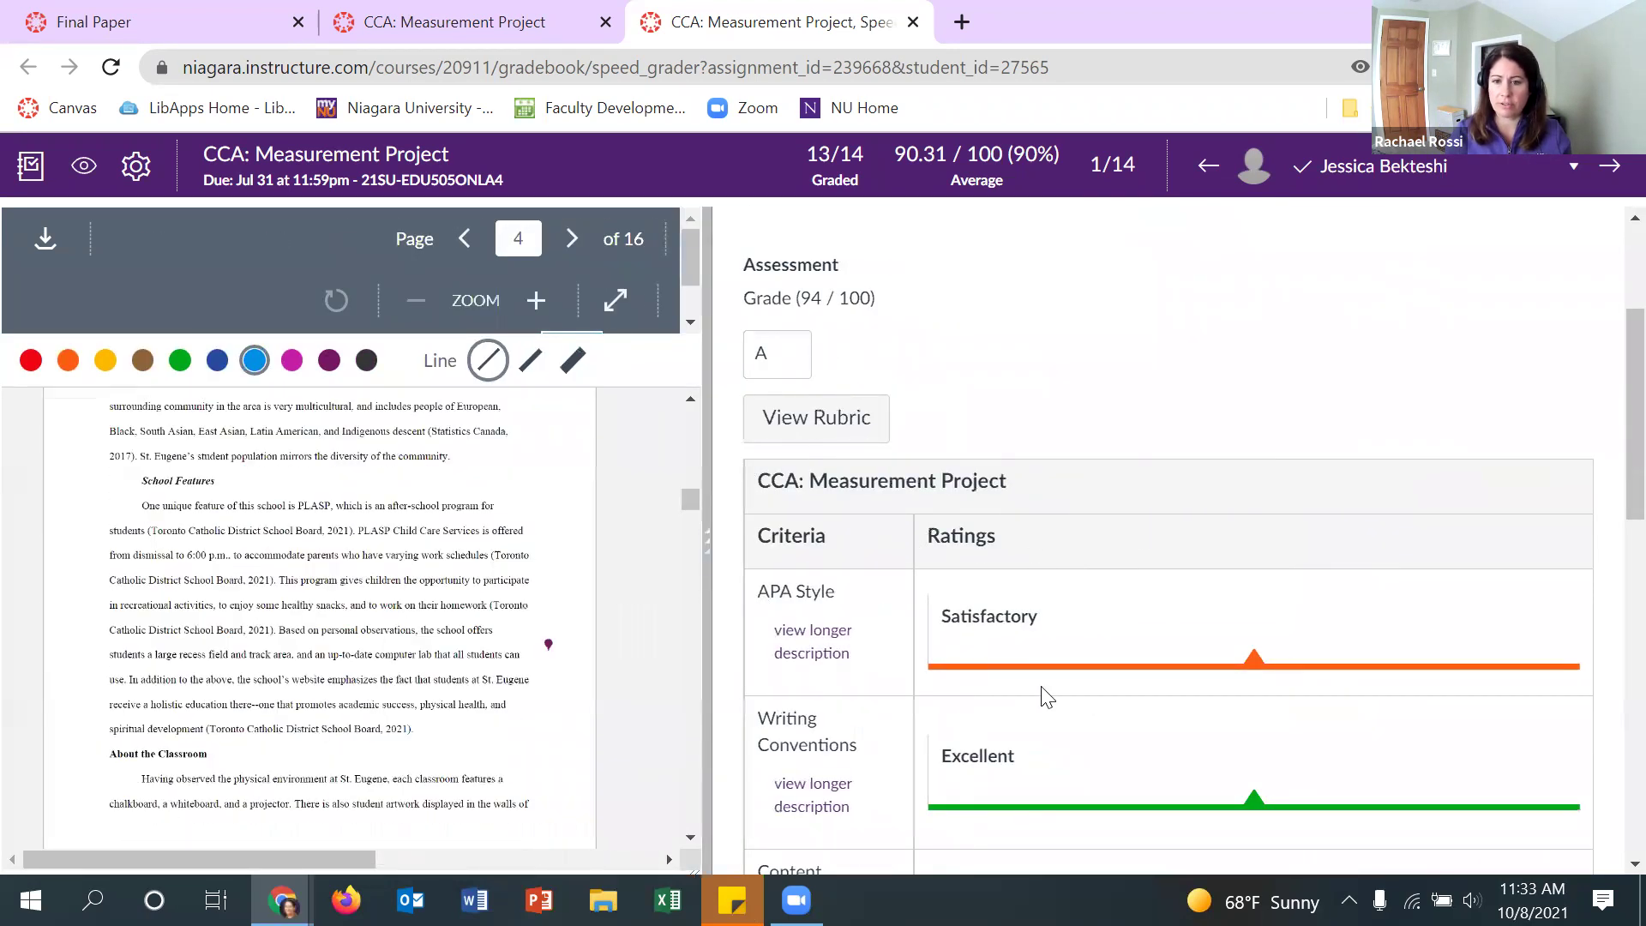
pyautogui.scroll(-6, 1056, 643)
pyautogui.moveTo(724, 579)
pyautogui.mouseDown()
pyautogui.moveTo(776, 544)
pyautogui.moveTo(1342, 490)
pyautogui.moveTo(1084, 517)
pyautogui.mouseUp()
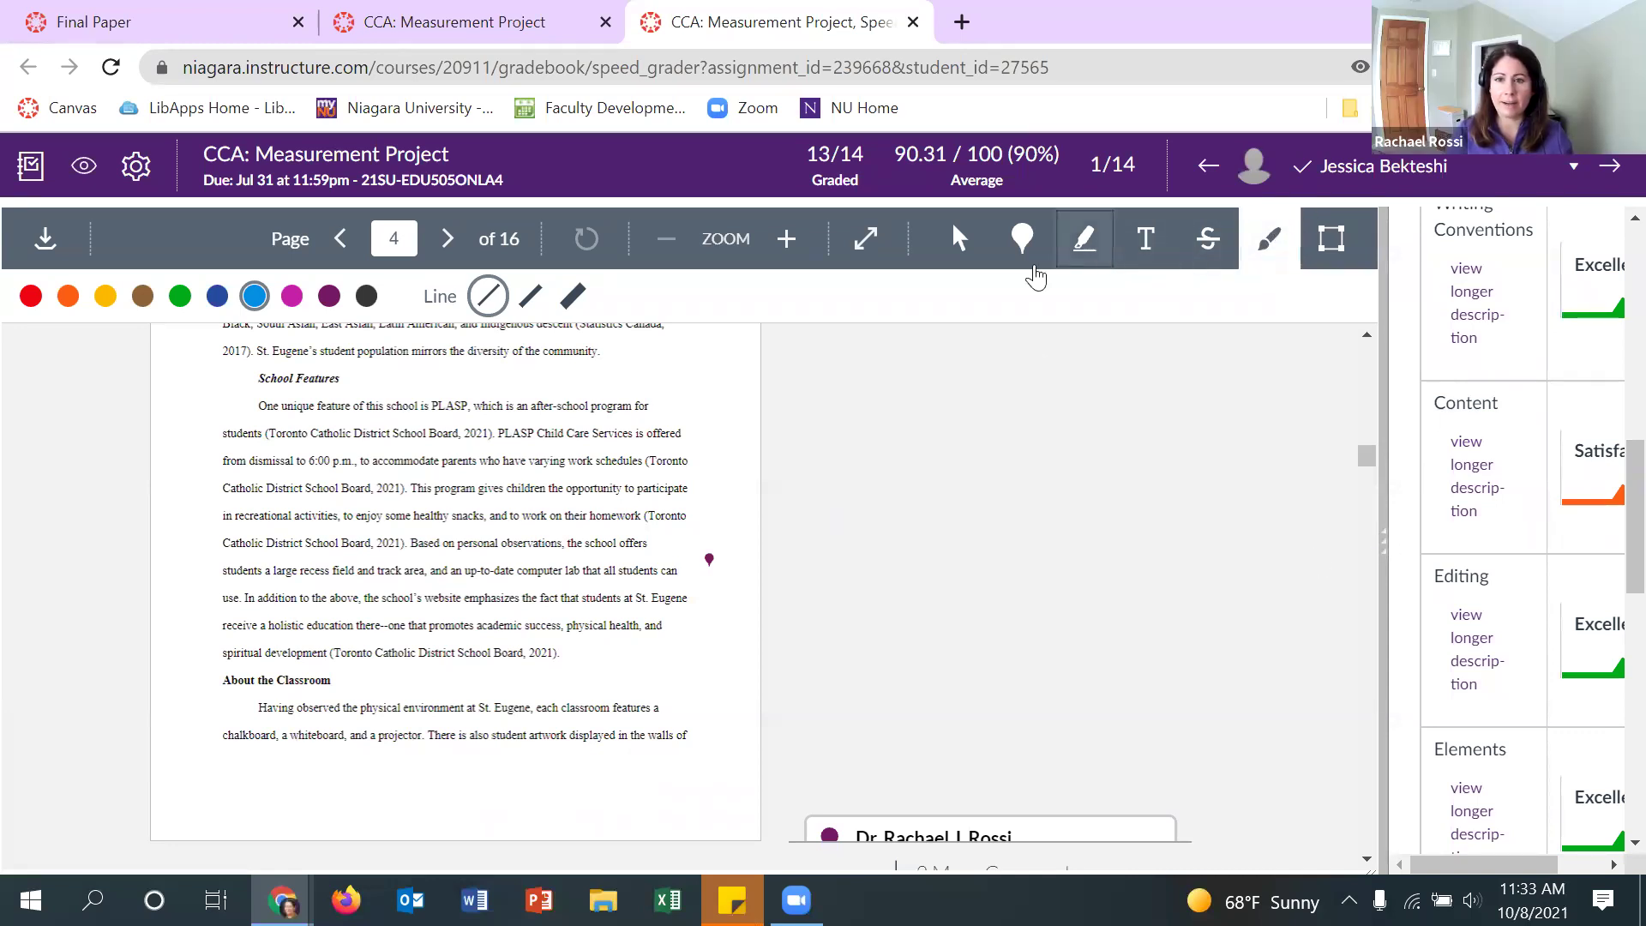
# Highlight "receive a holistic education" in yellow on page 4, open a comment for it, and delete the highlight
pyautogui.click(1085, 239)
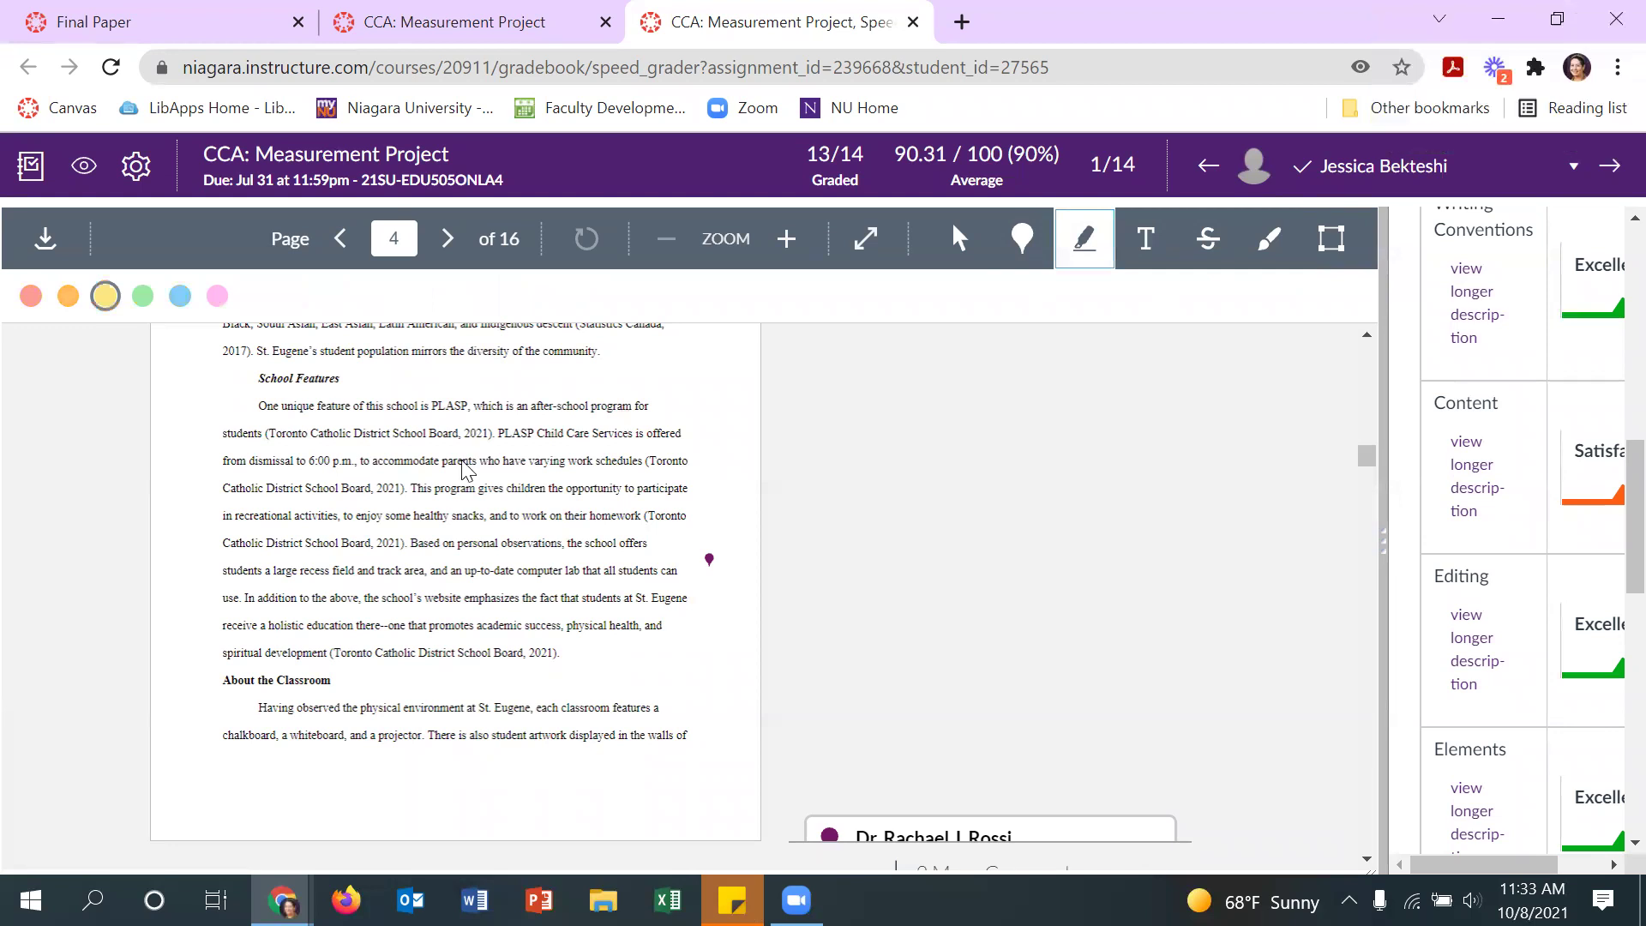
pyautogui.moveTo(224, 625); pyautogui.dragTo(364, 625)
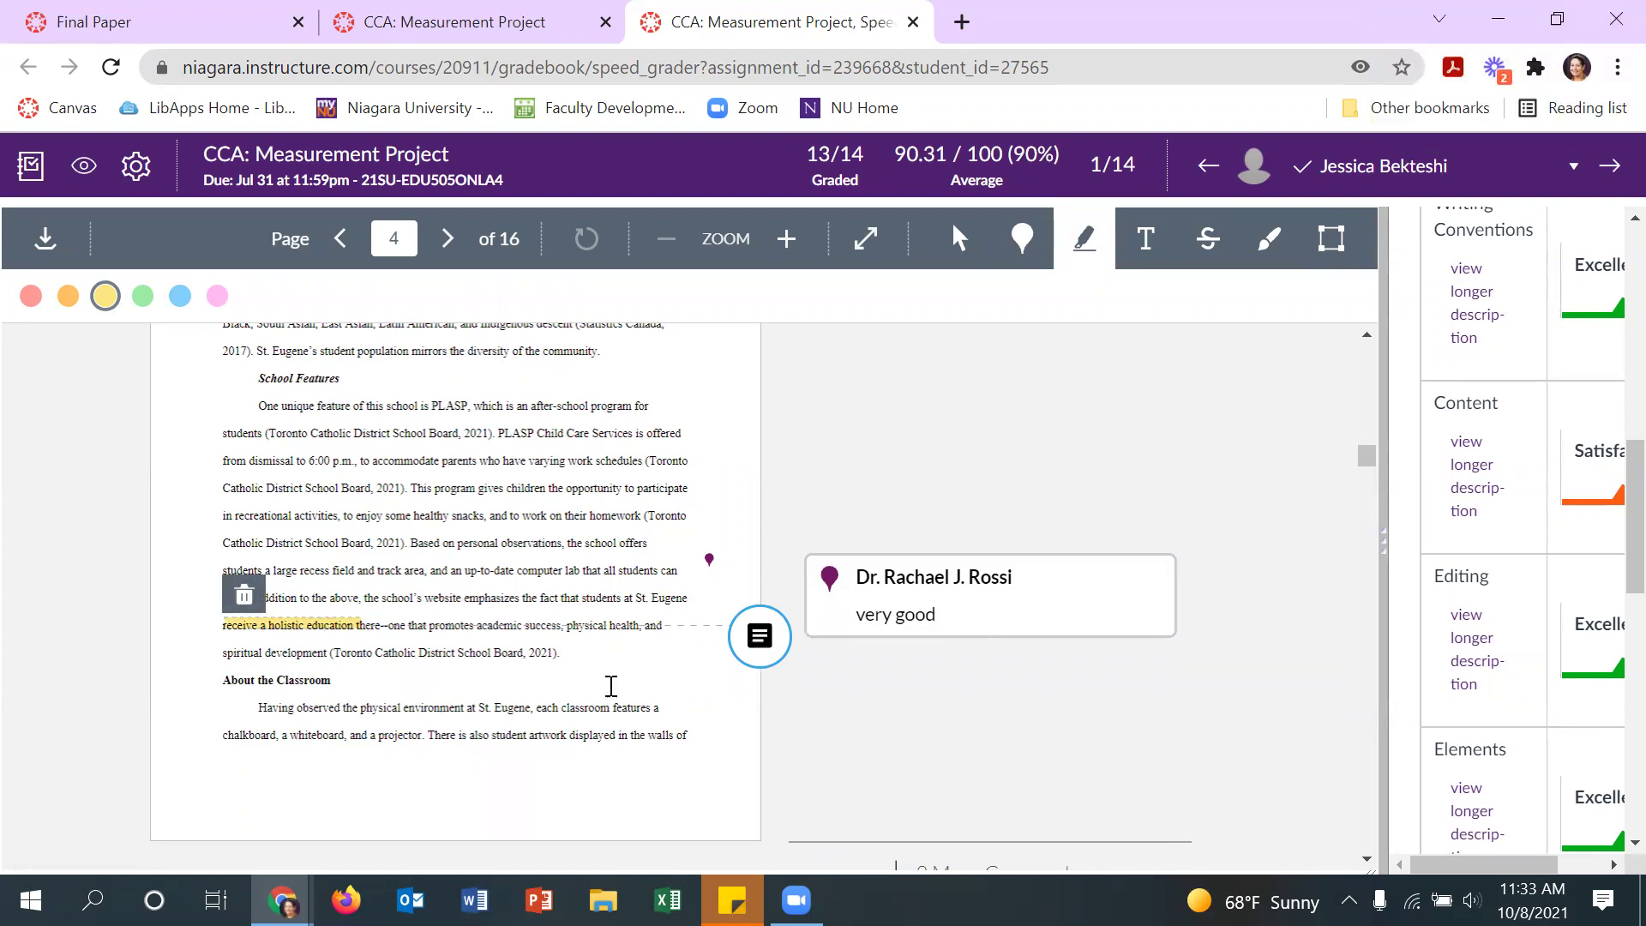
pyautogui.click(758, 638)
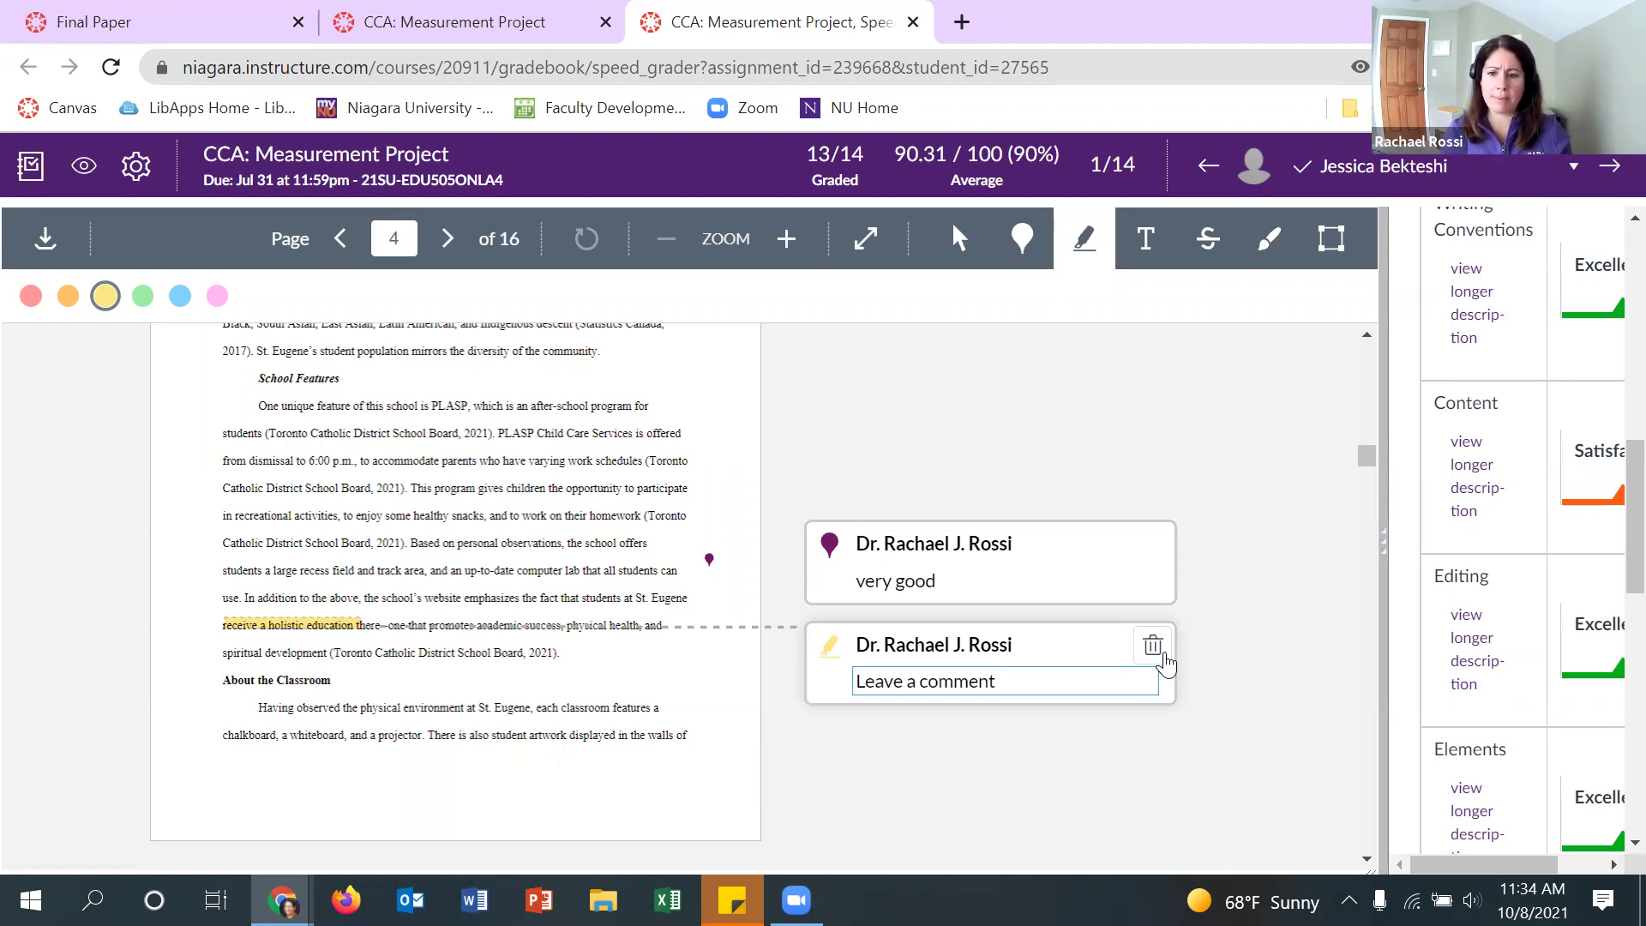
pyautogui.click(1153, 647)
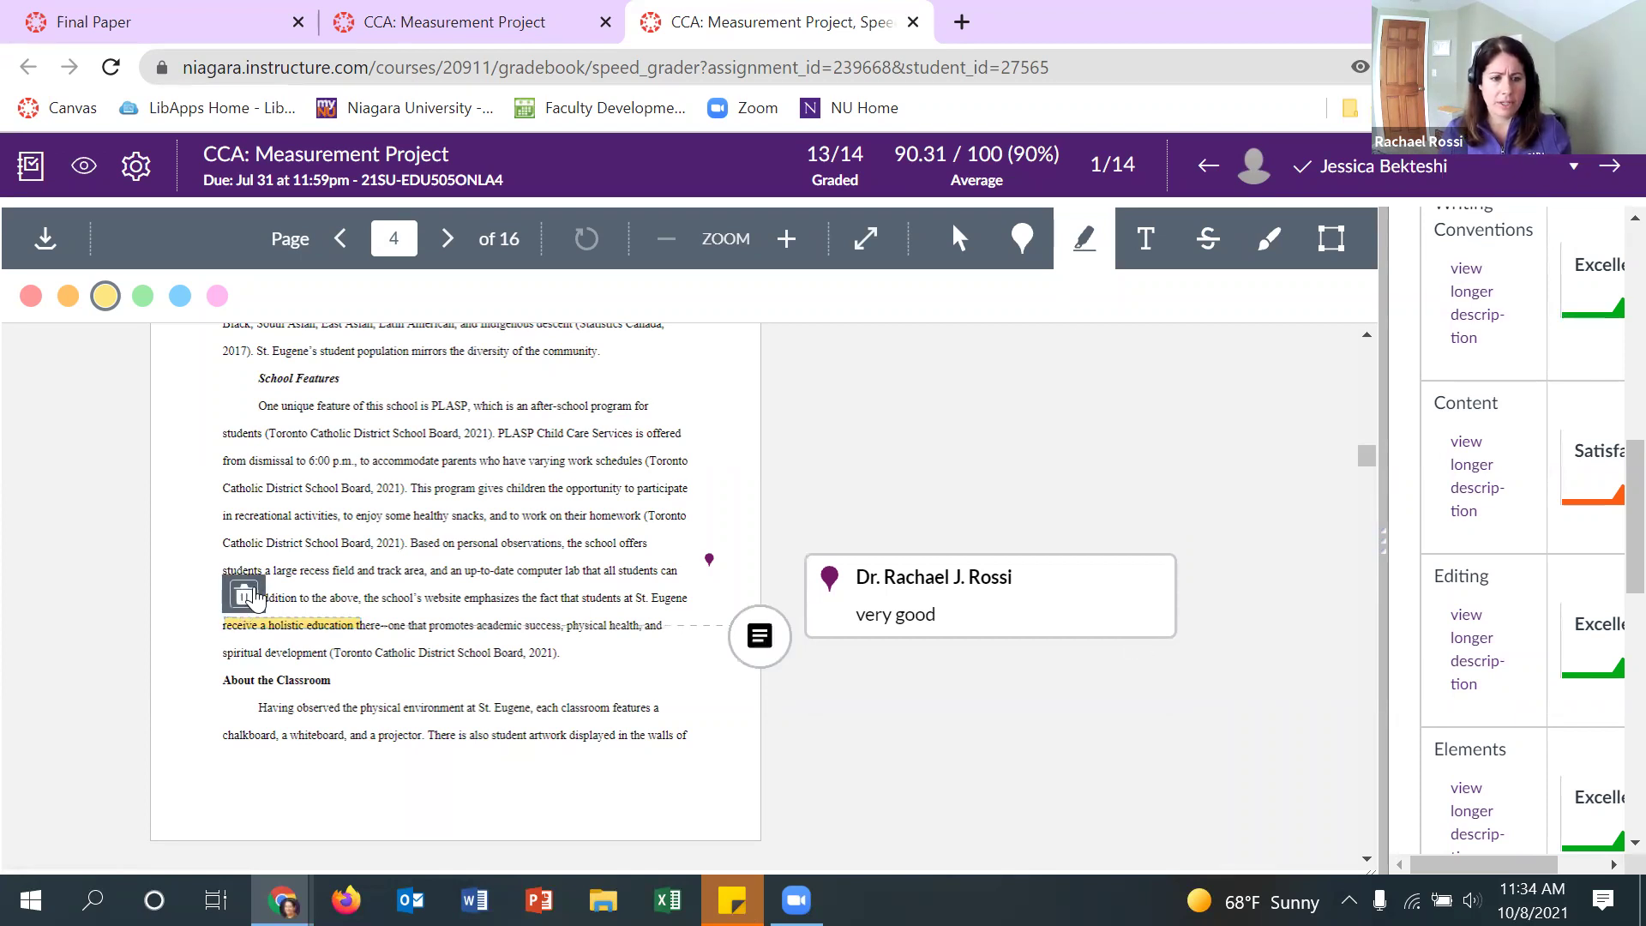
pyautogui.click(255, 598)
pyautogui.click(548, 433)
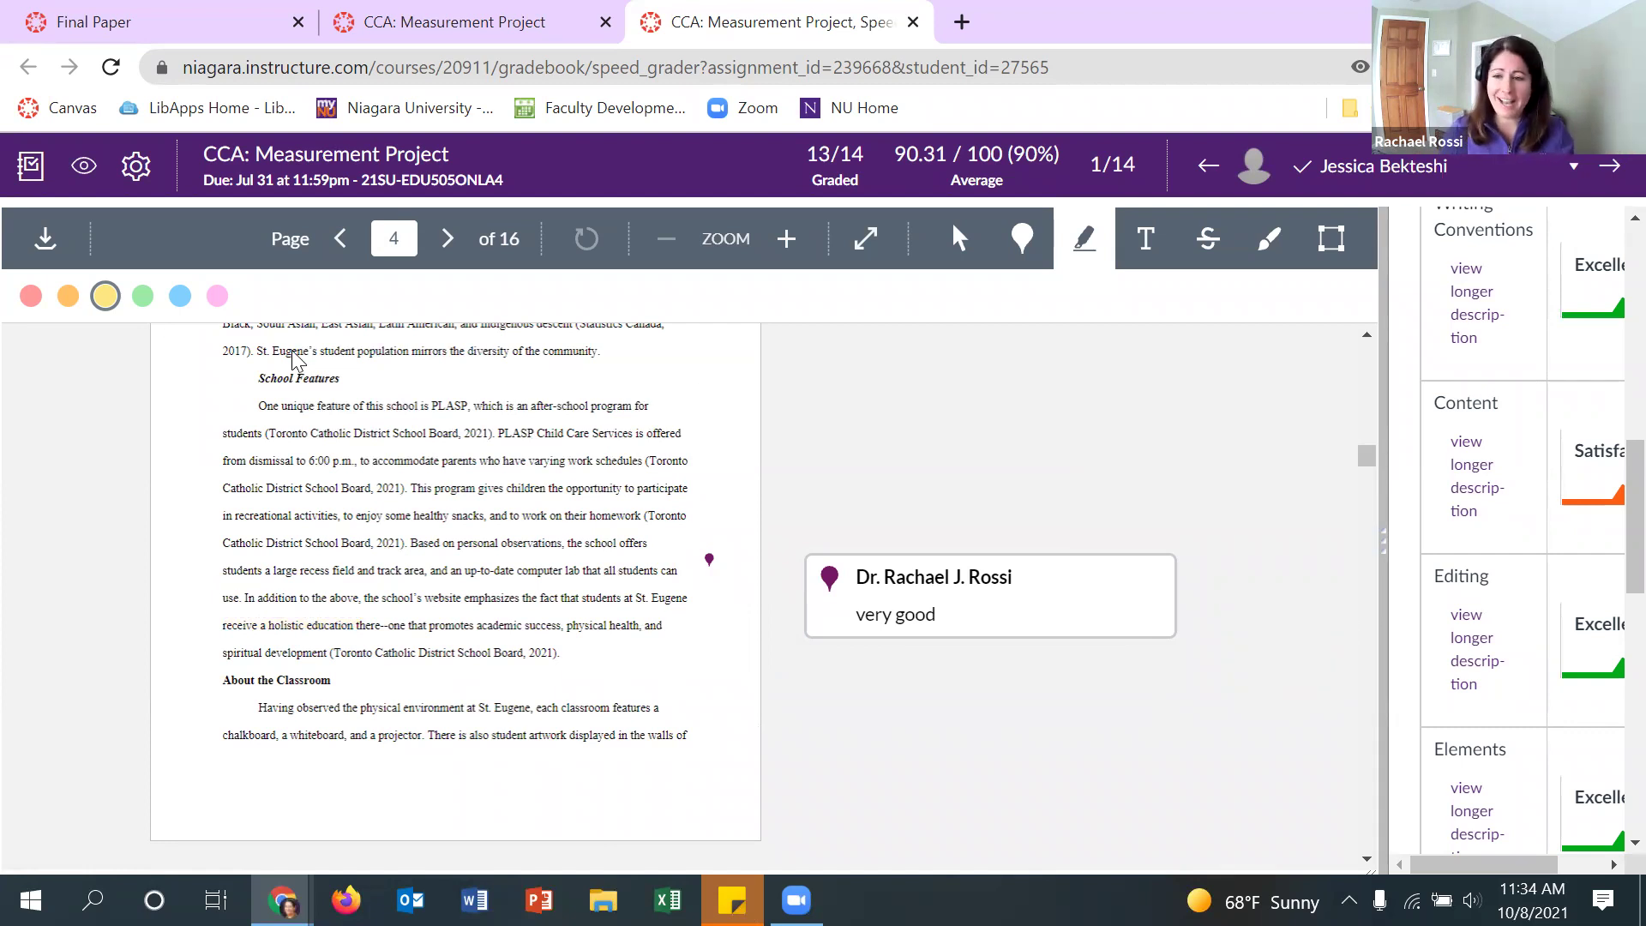
# Widen the grading pane and look through the submission details and rubric down to the Assignment Comments
pyautogui.moveTo(1389, 553); pyautogui.dragTo(1001, 549)
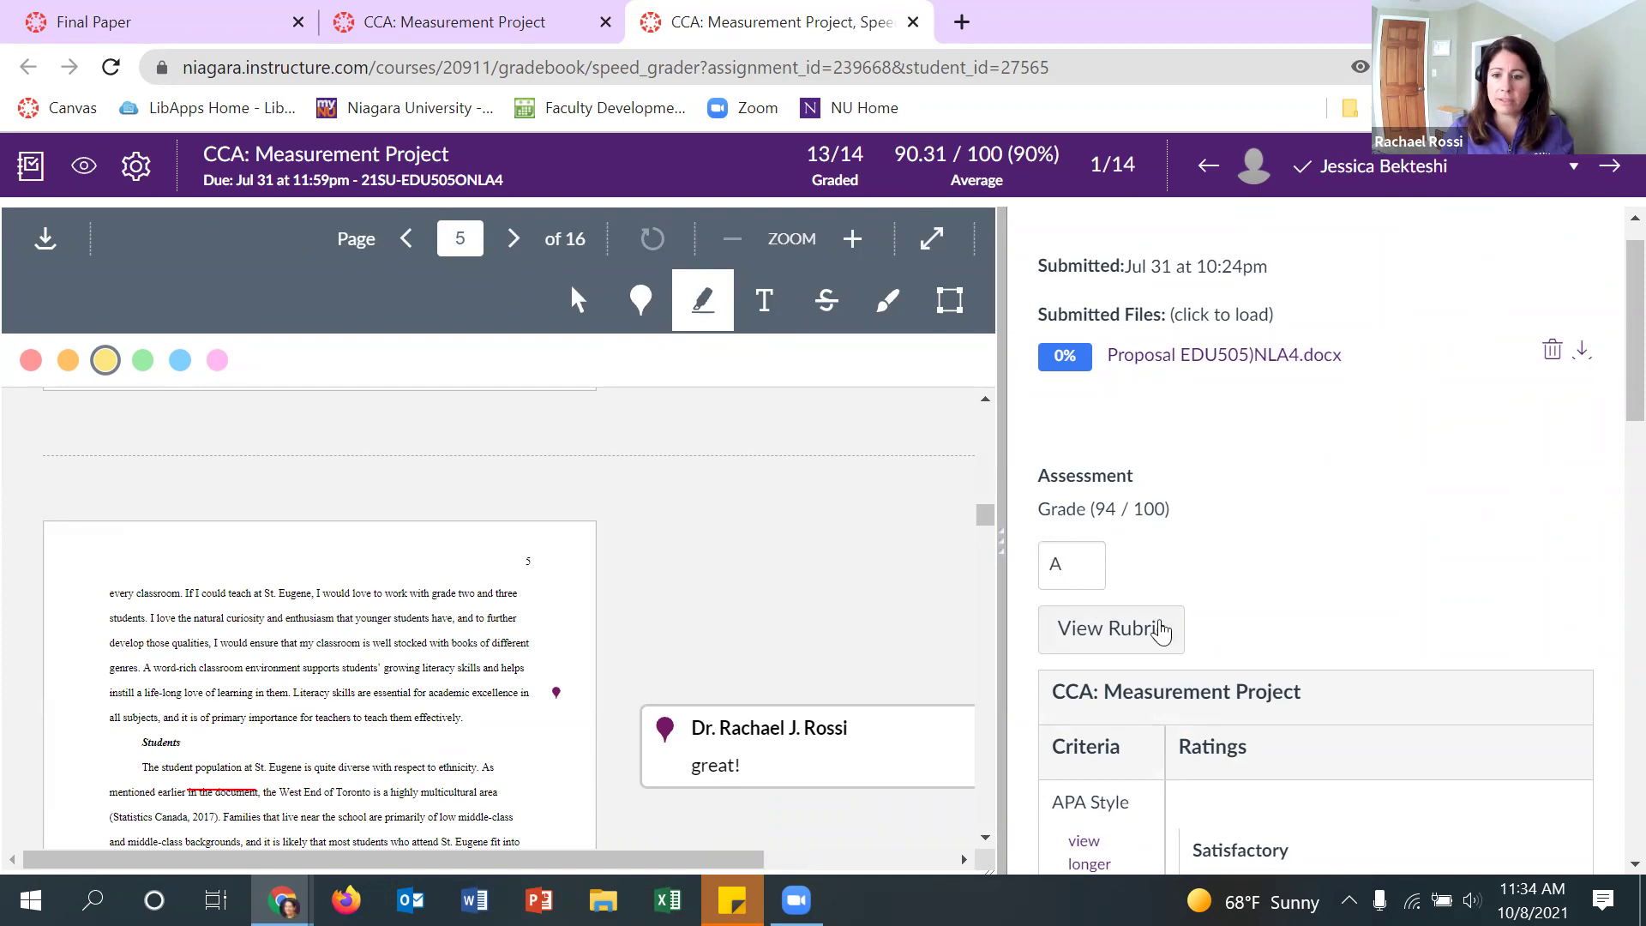
pyautogui.scroll(-1, 1226, 639)
pyautogui.scroll(-15, 1109, 466)
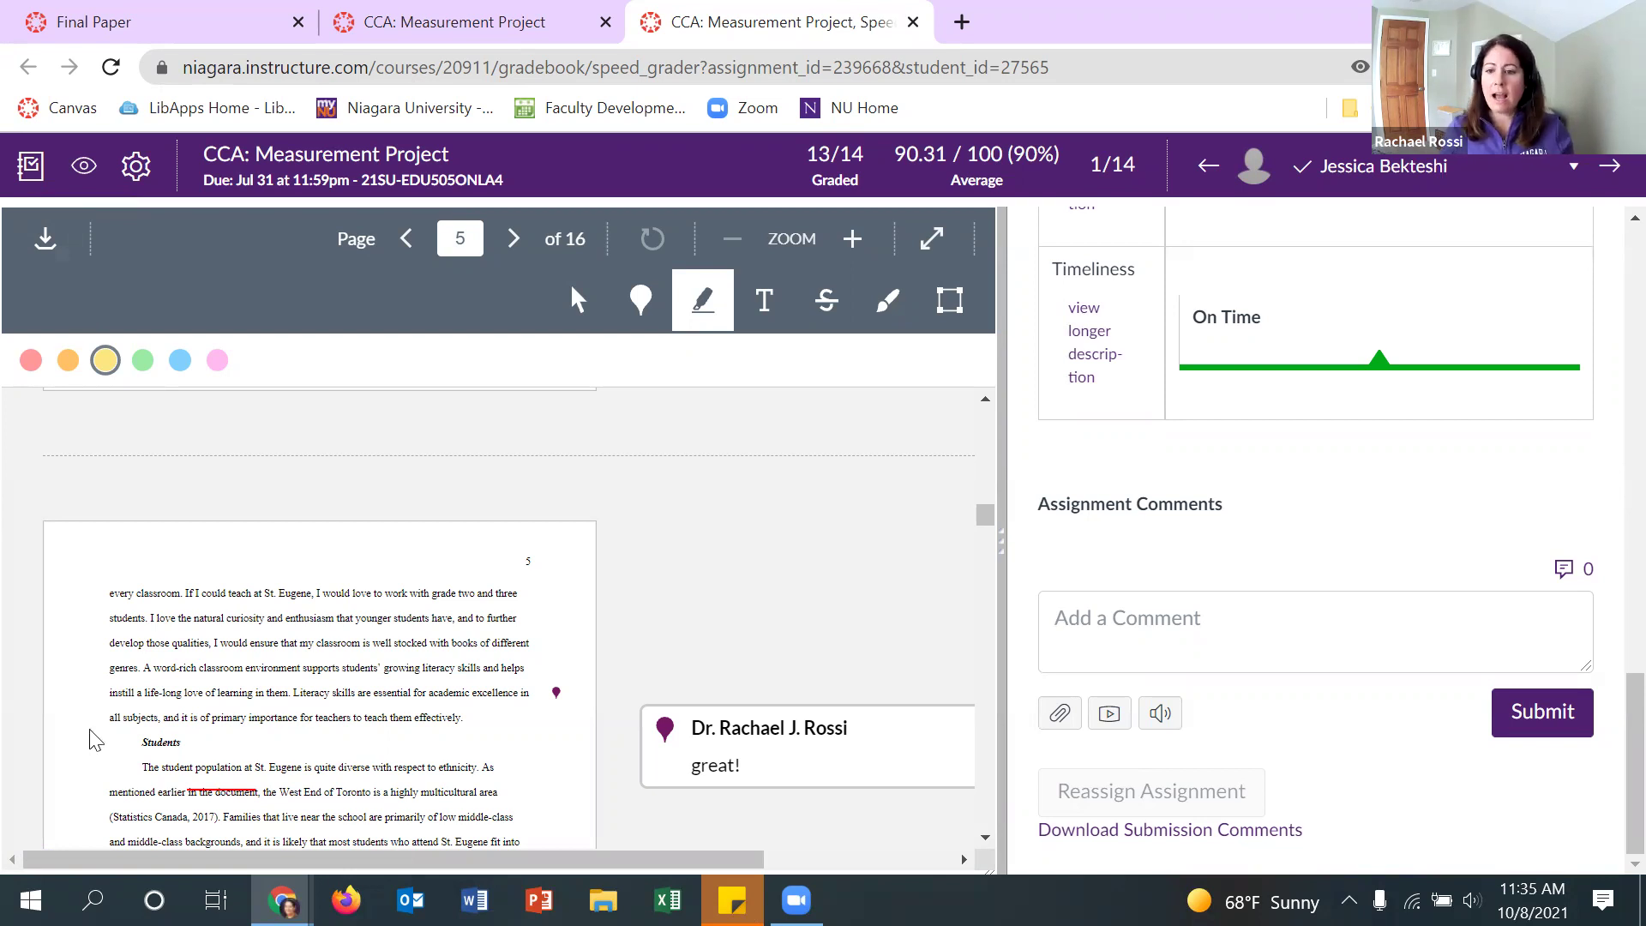
# Dictate an assignment comment telling the student "you did a really great job on this paper" with speech recognition, and delete it
pyautogui.click(1136, 660)
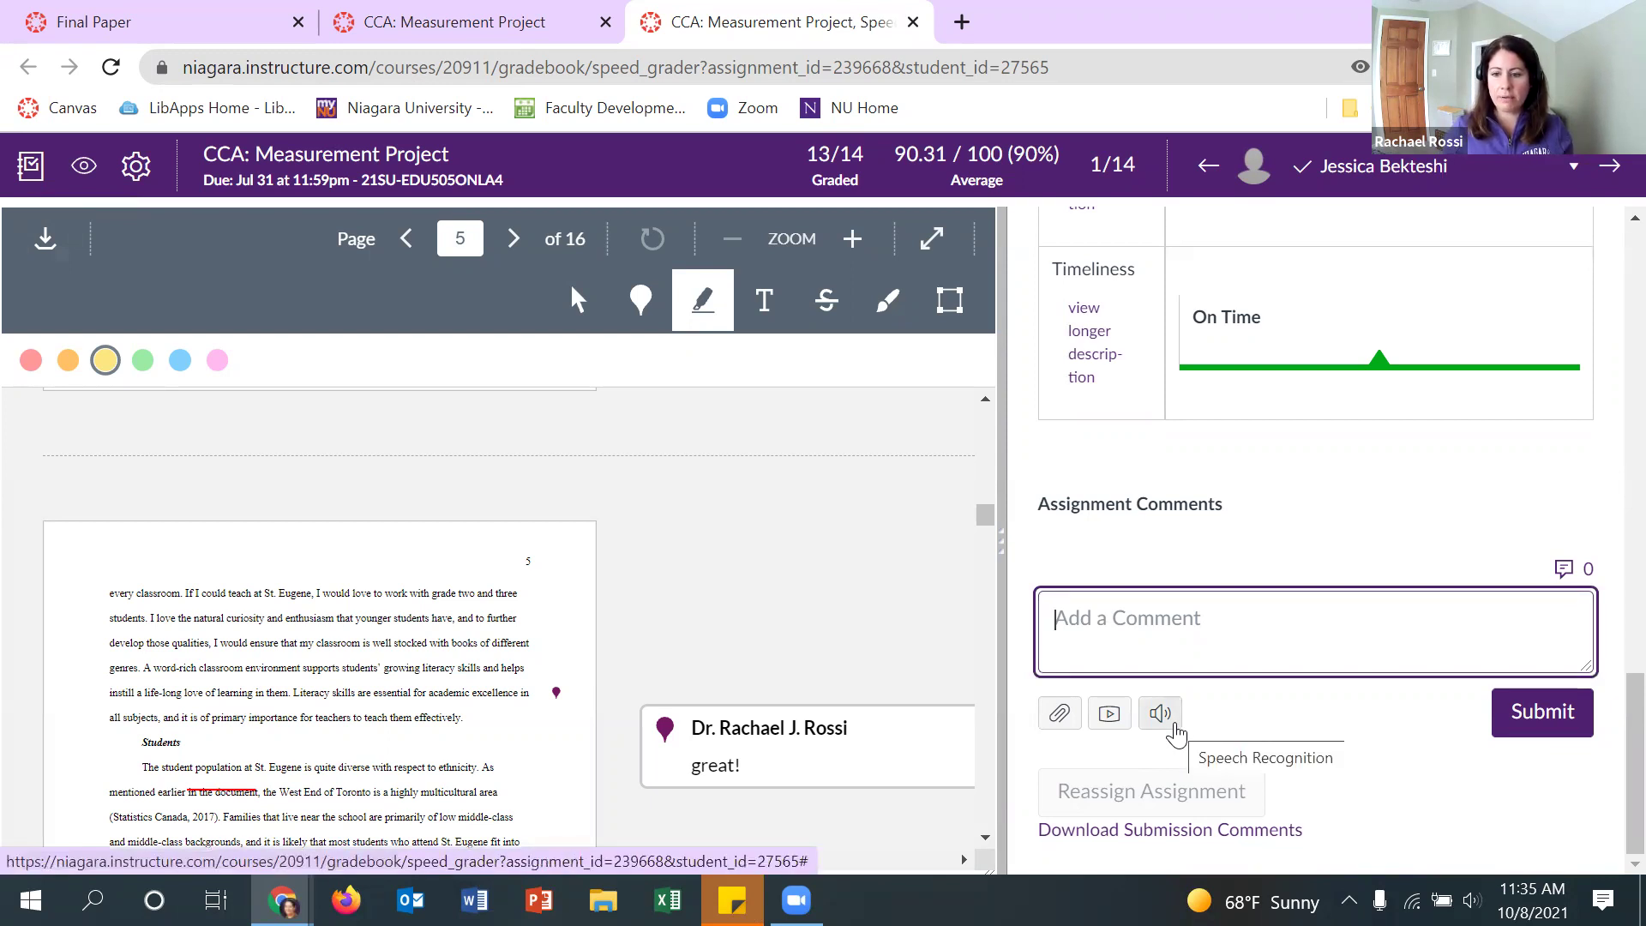
pyautogui.click(1161, 714)
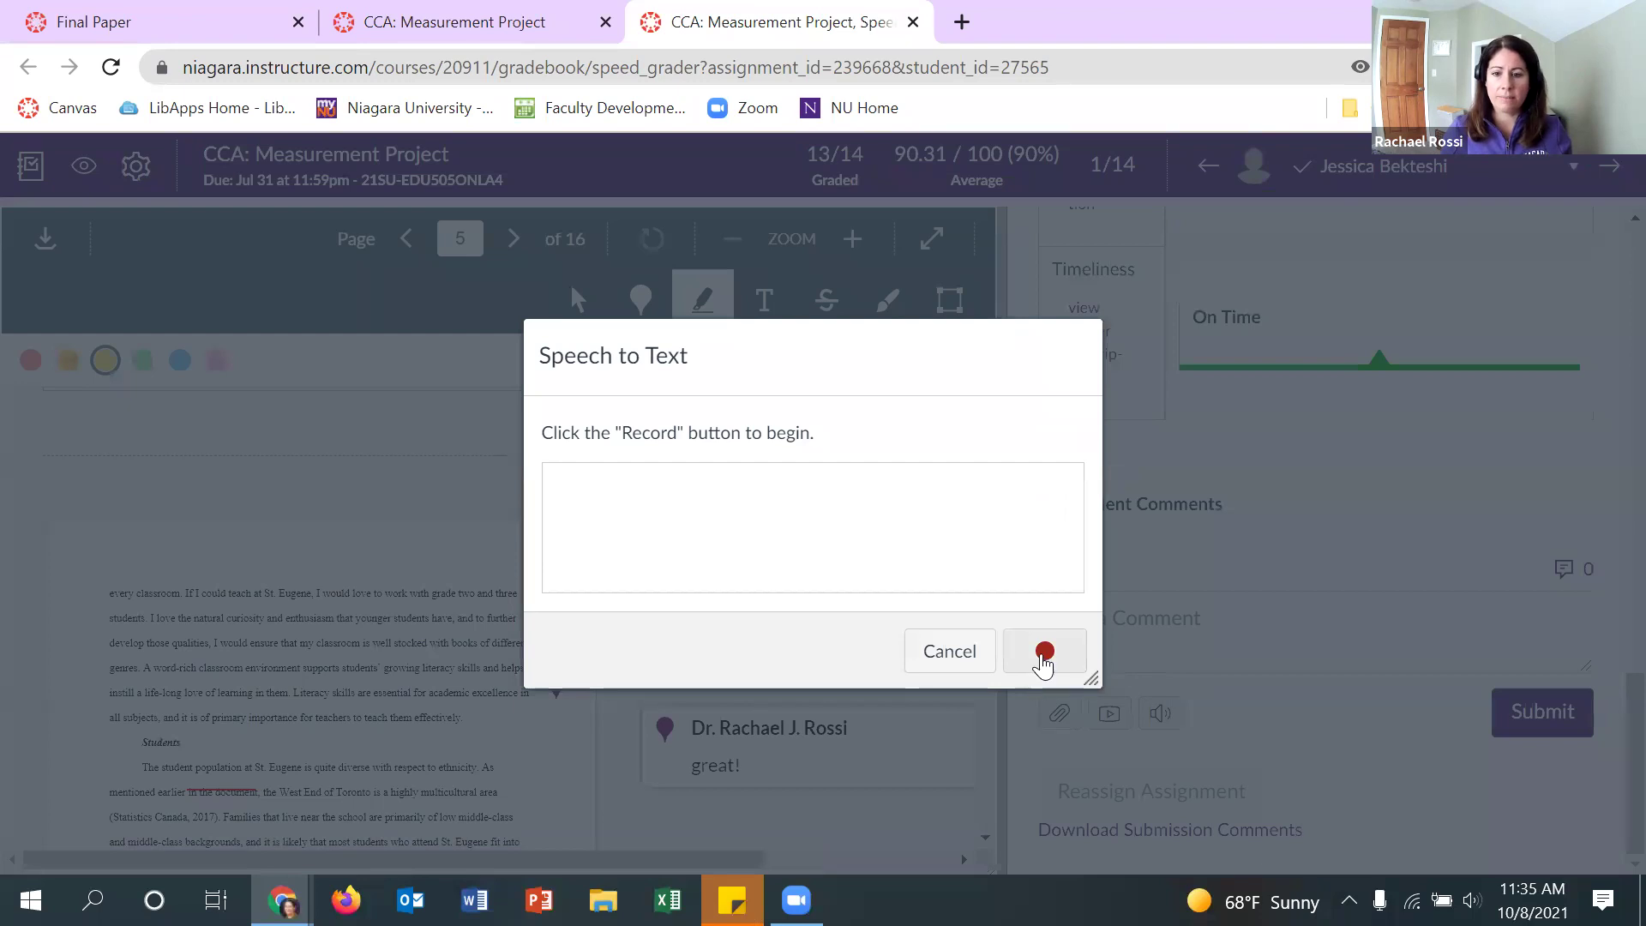
pyautogui.click(1044, 661)
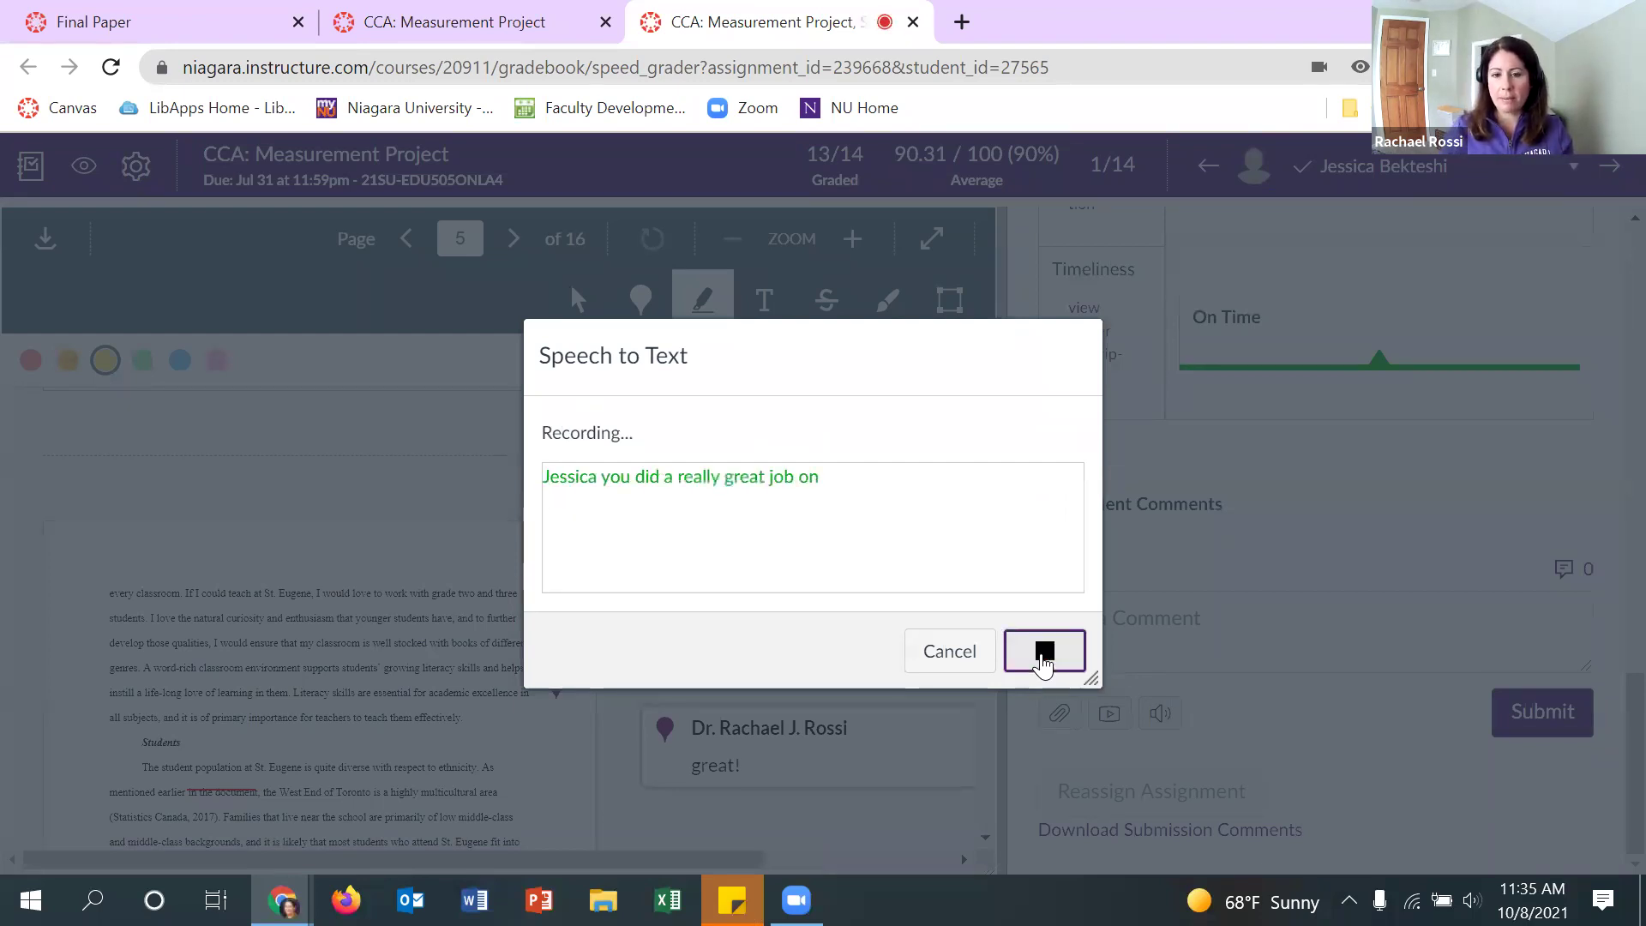
pyautogui.click(1043, 654)
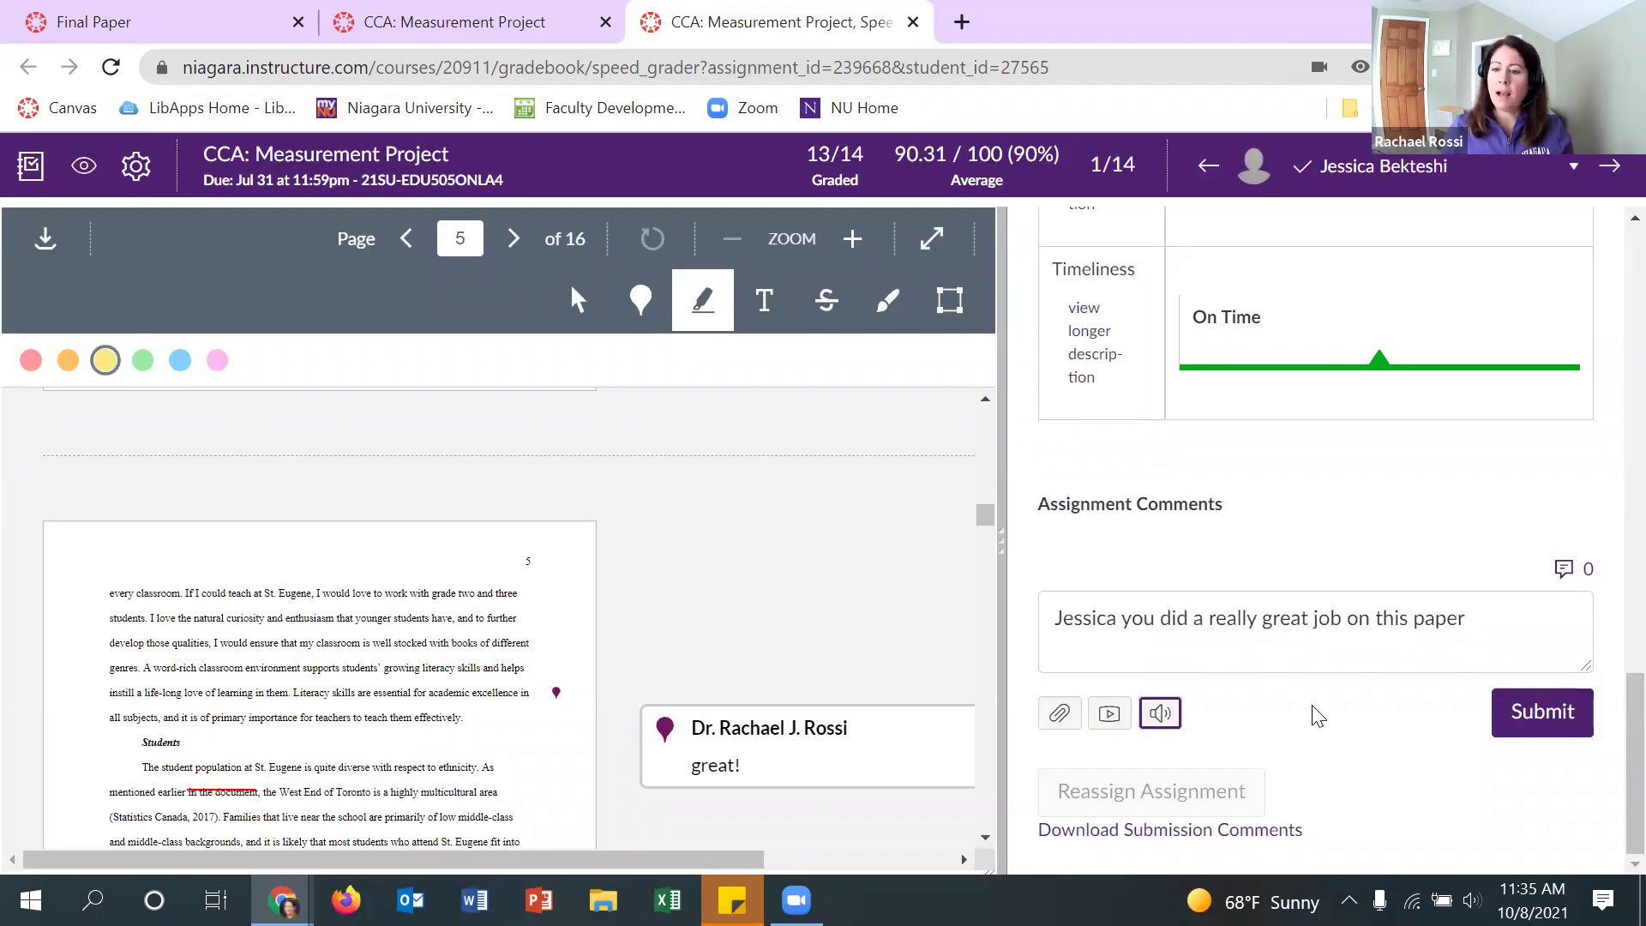
pyautogui.click(1303, 623)
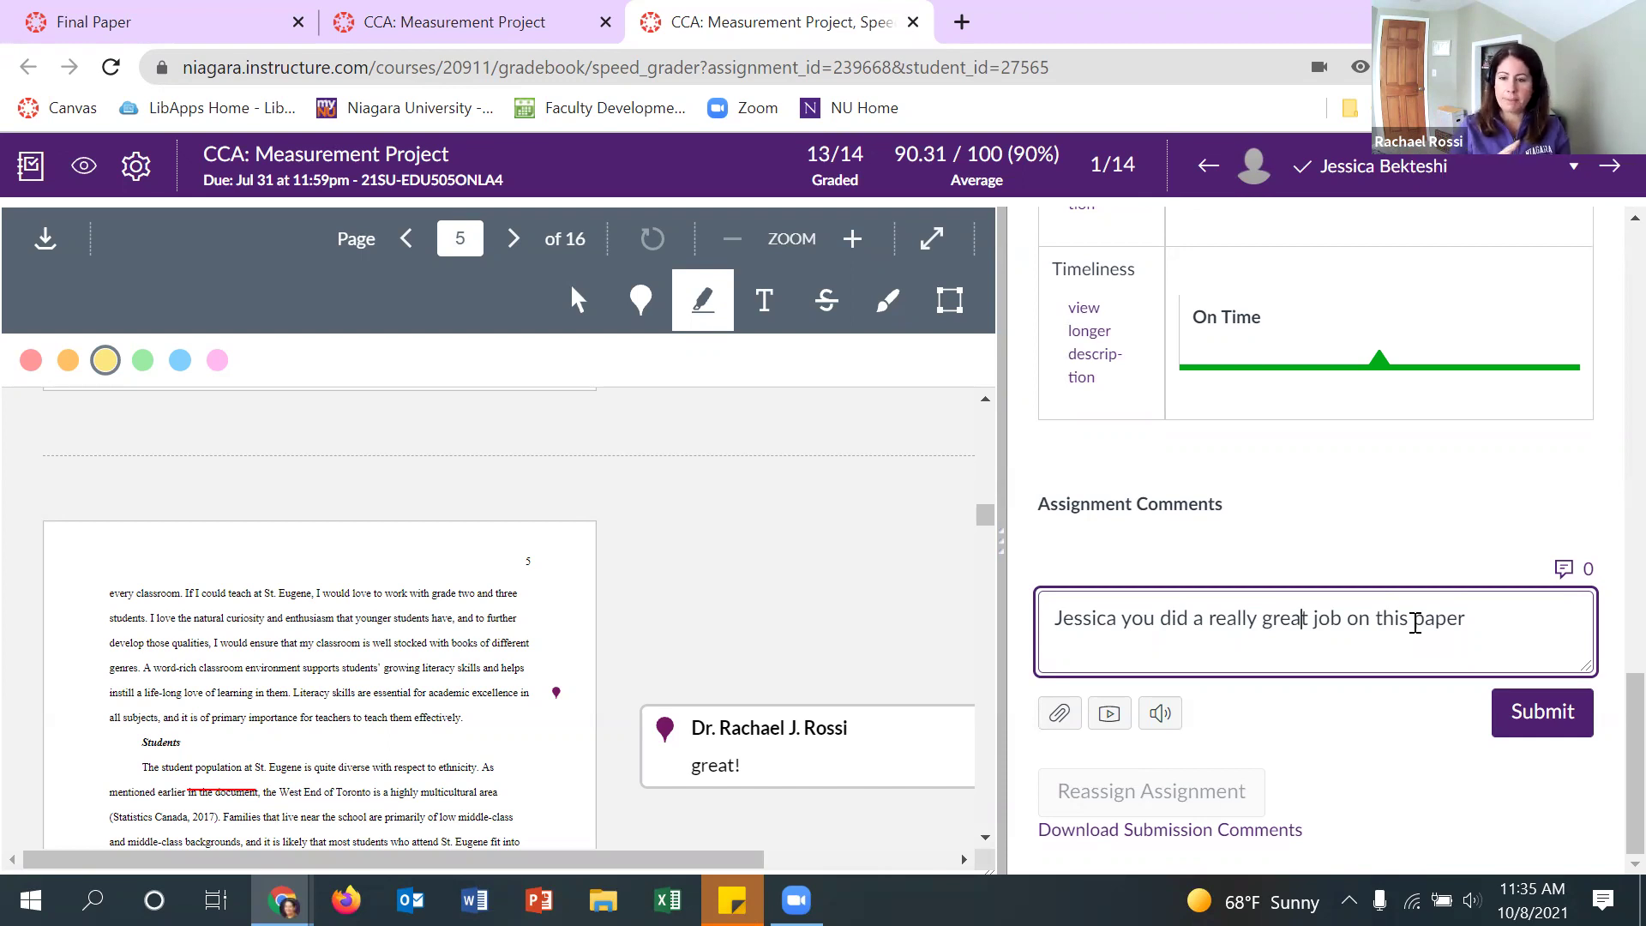
pyautogui.moveTo(1467, 620); pyautogui.dragTo(986, 595)
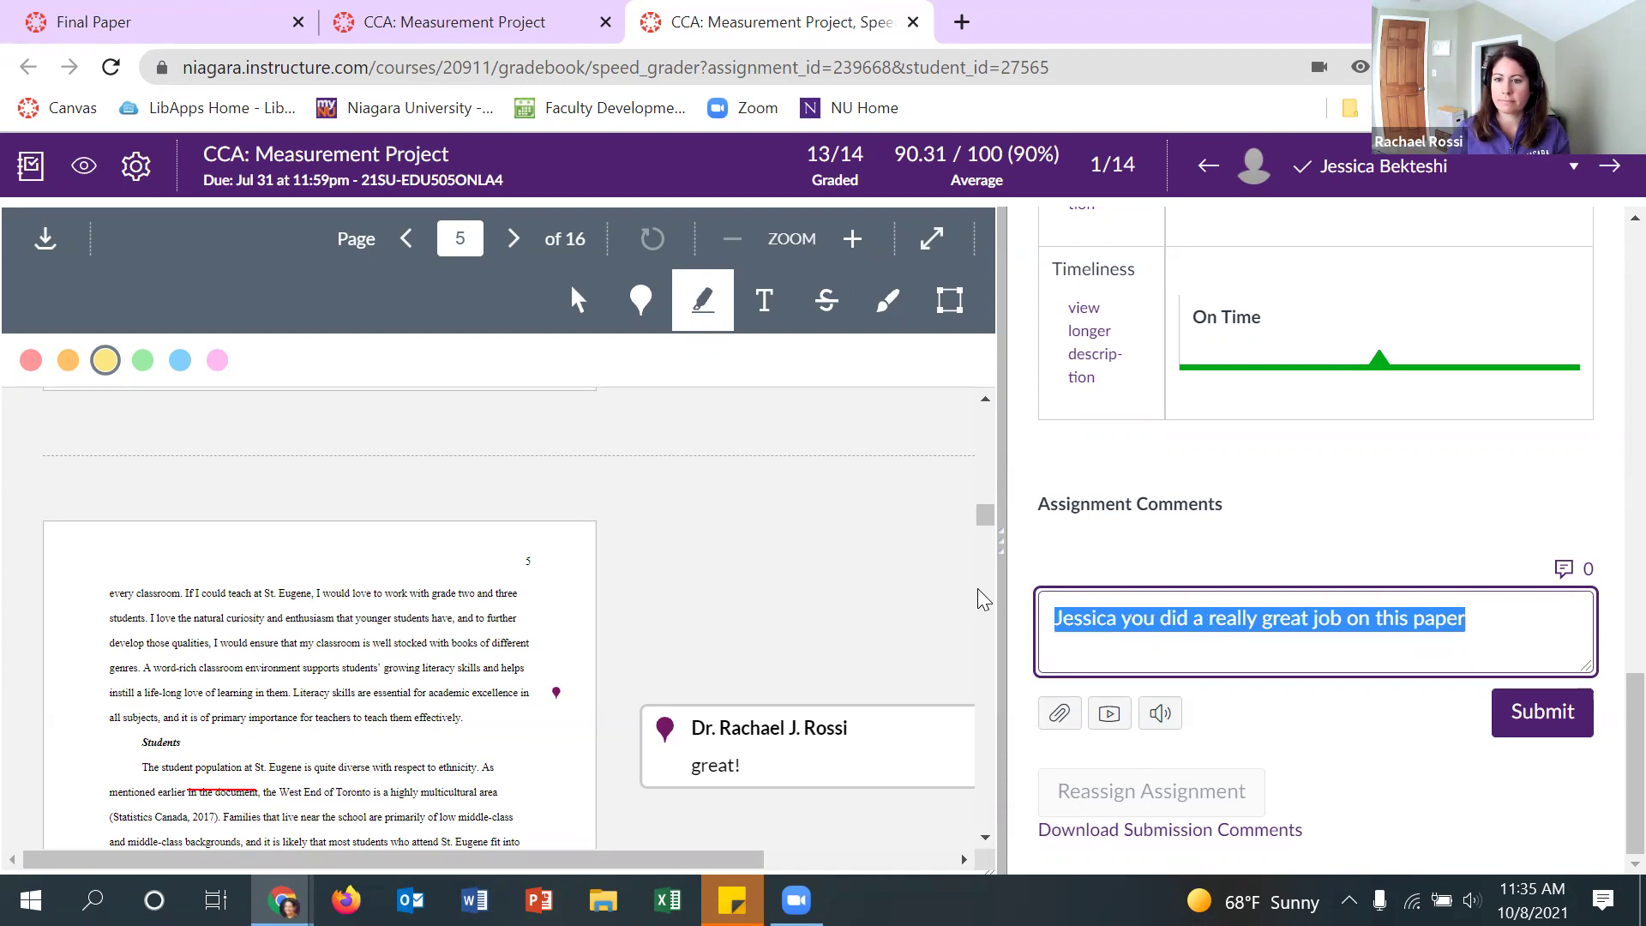
pyautogui.press('BackSpace')
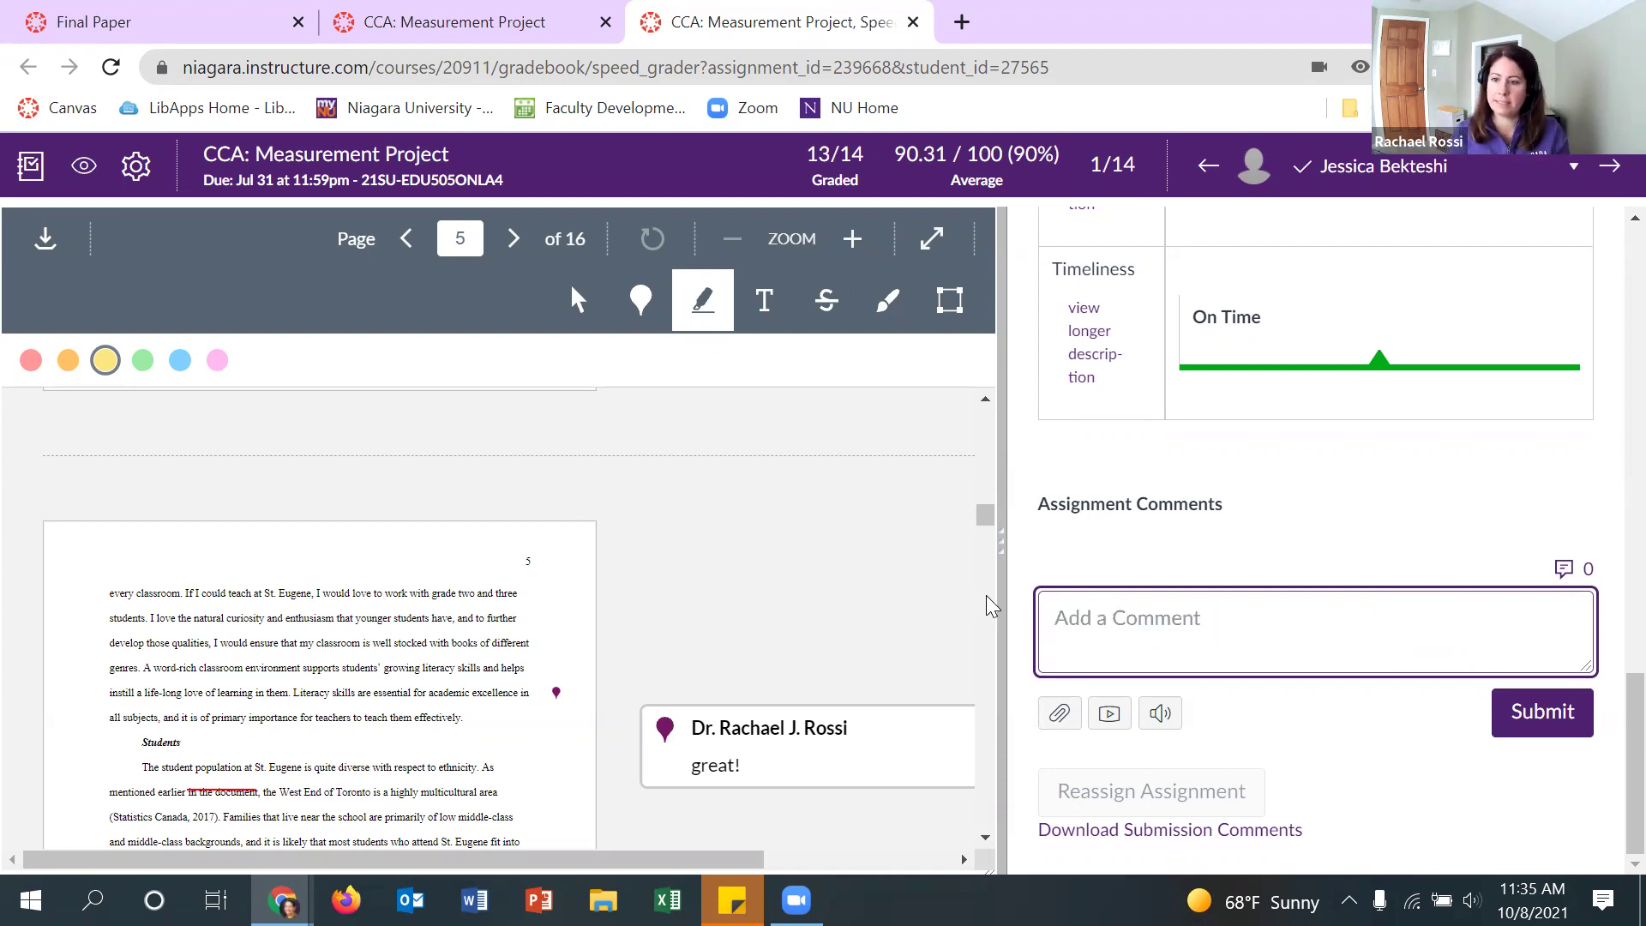
pyautogui.click(1286, 555)
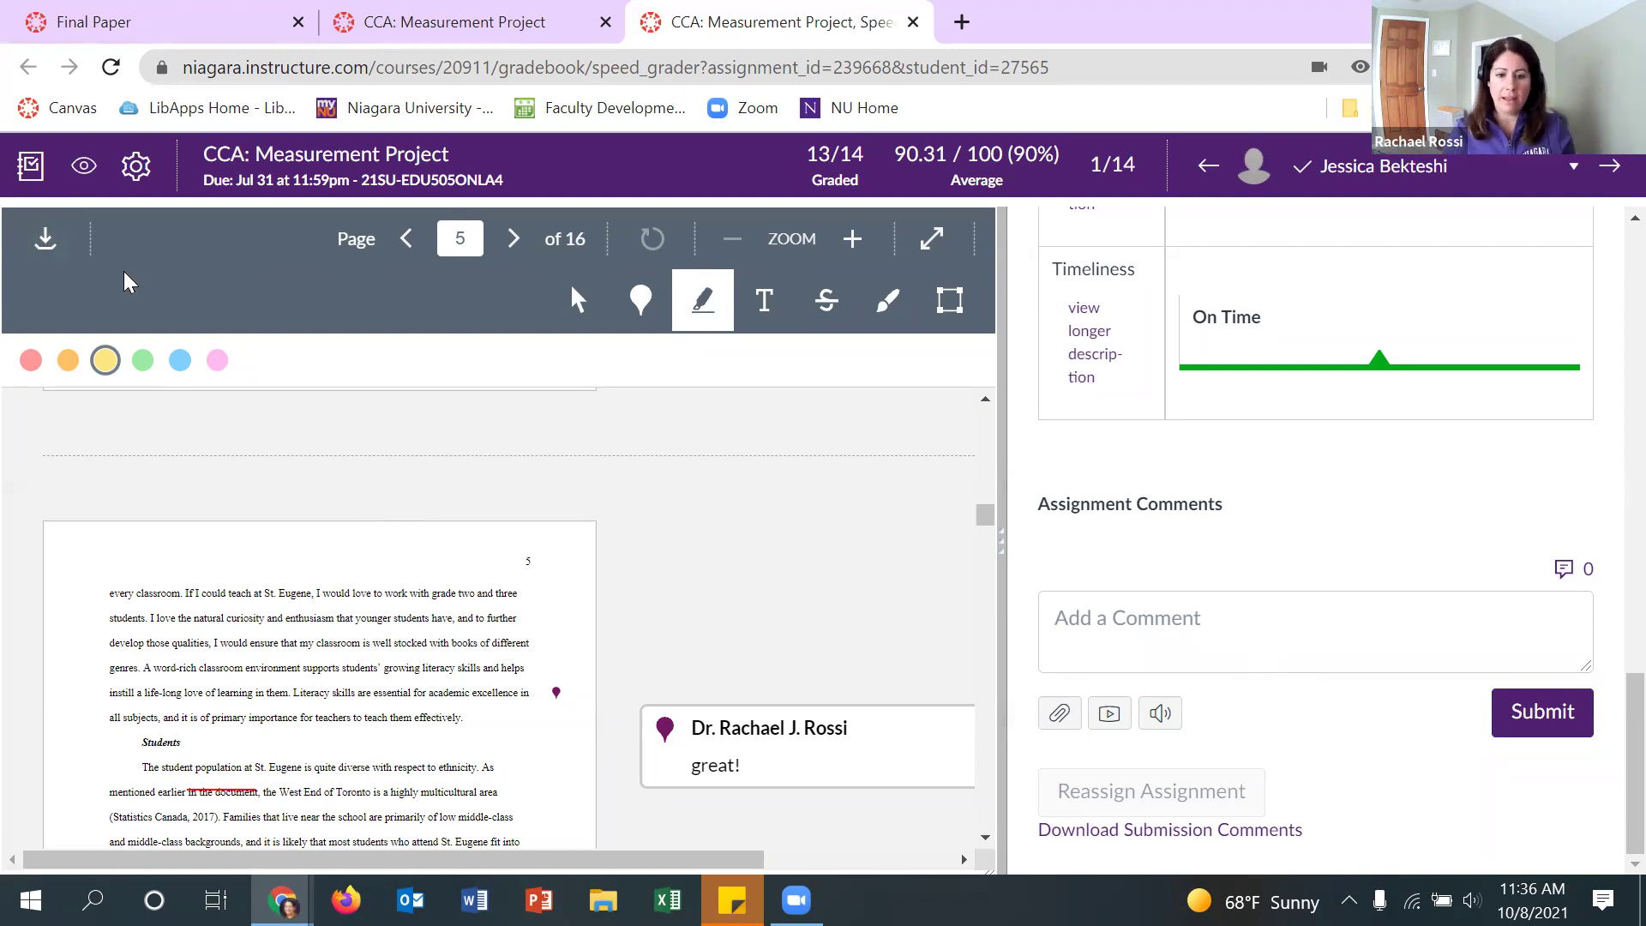
pyautogui.scroll(-2, 711, 729)
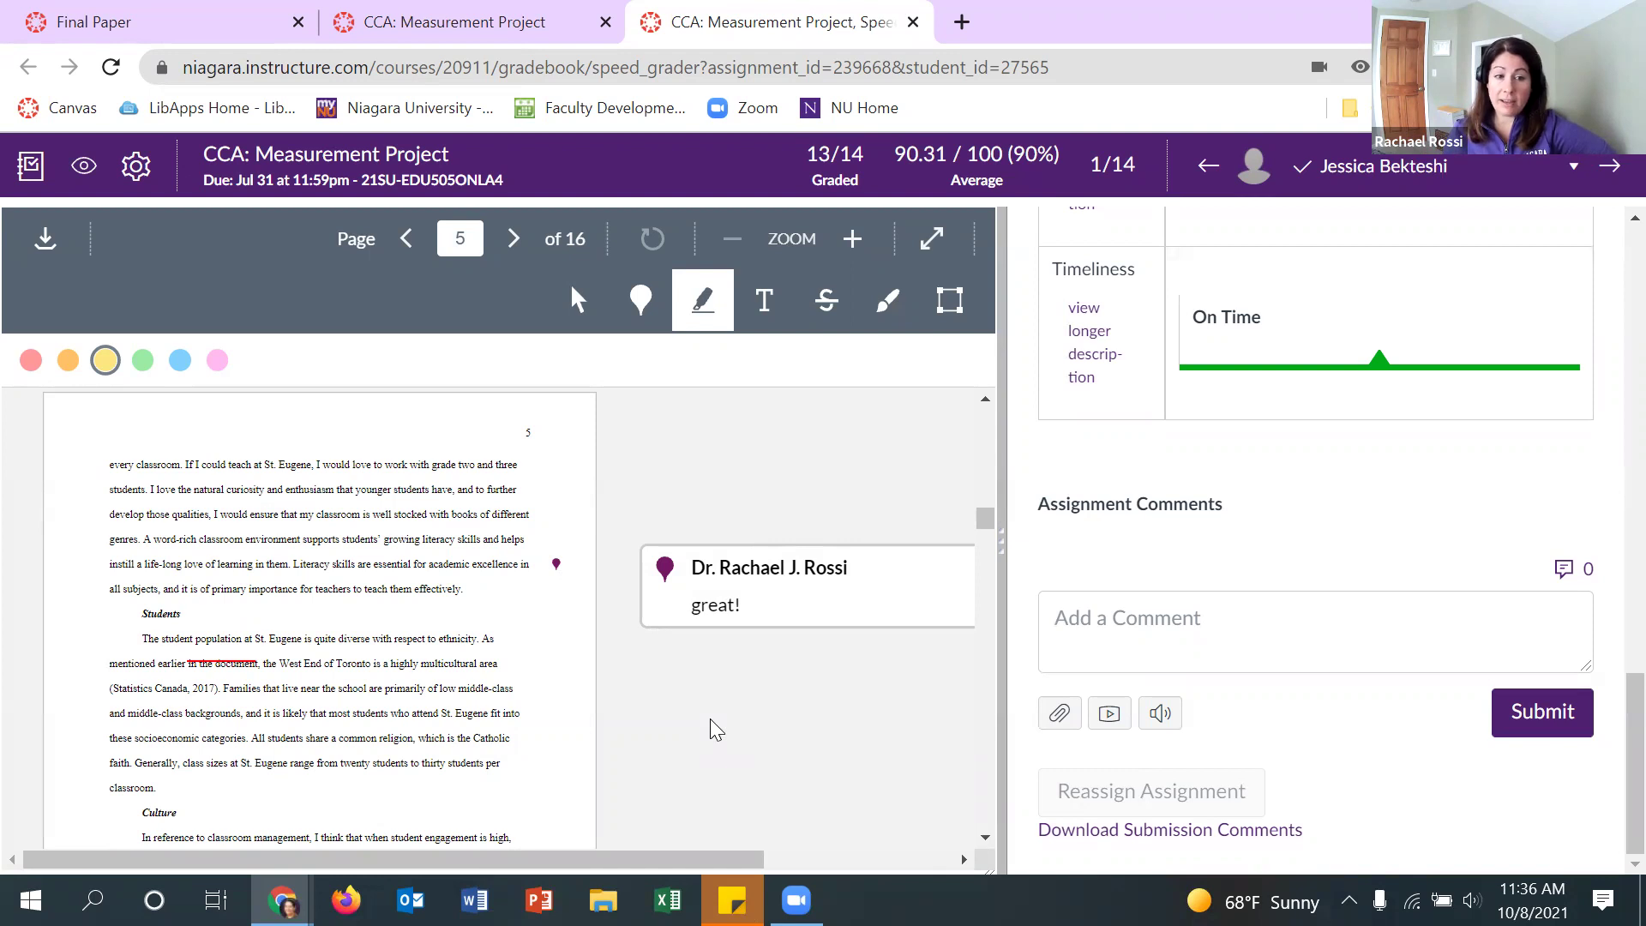
# Look back over the rubric ratings, check the SpeedGrader sorting and student name options, and close them without saving
pyautogui.scroll(10, 1500, 609)
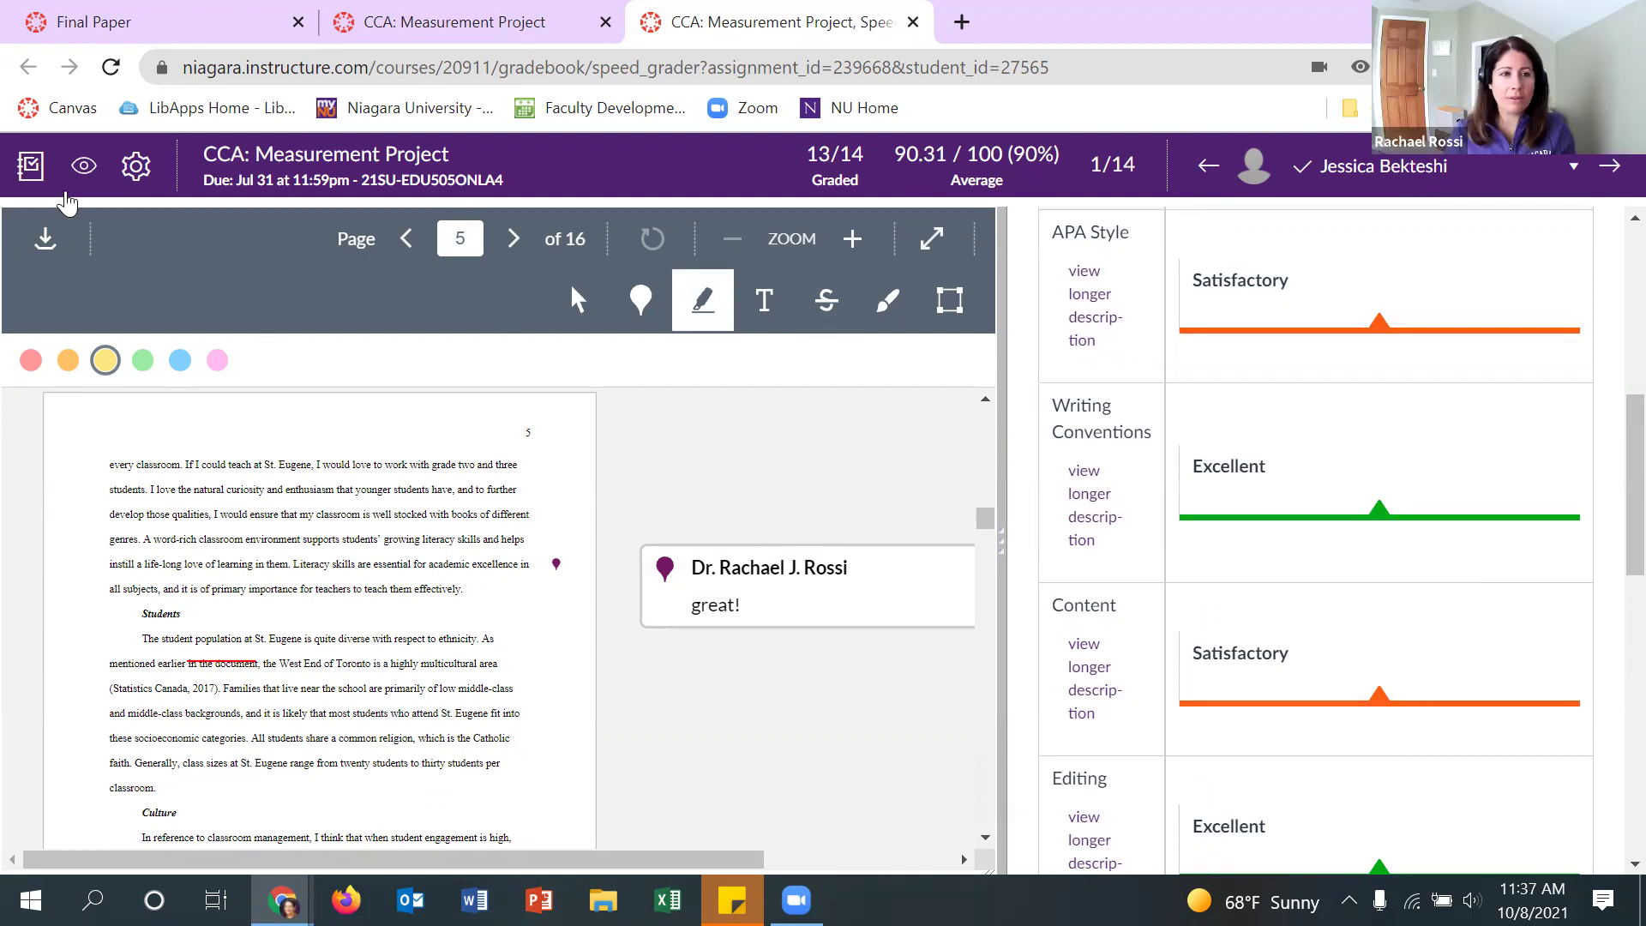
pyautogui.click(144, 171)
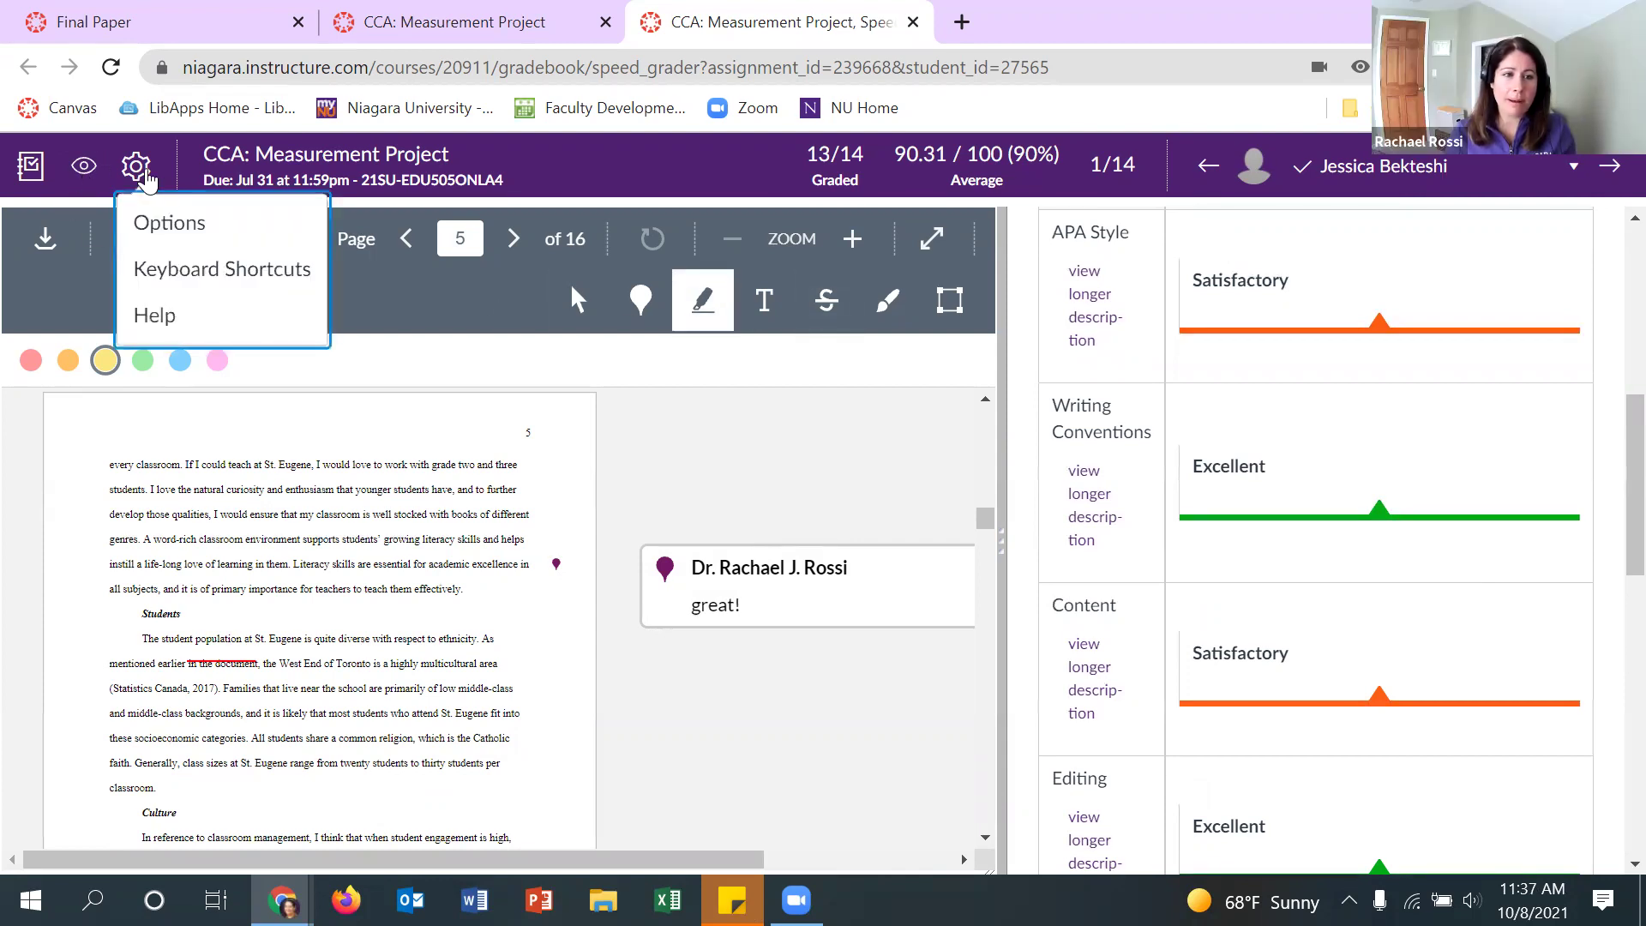
pyautogui.click(171, 225)
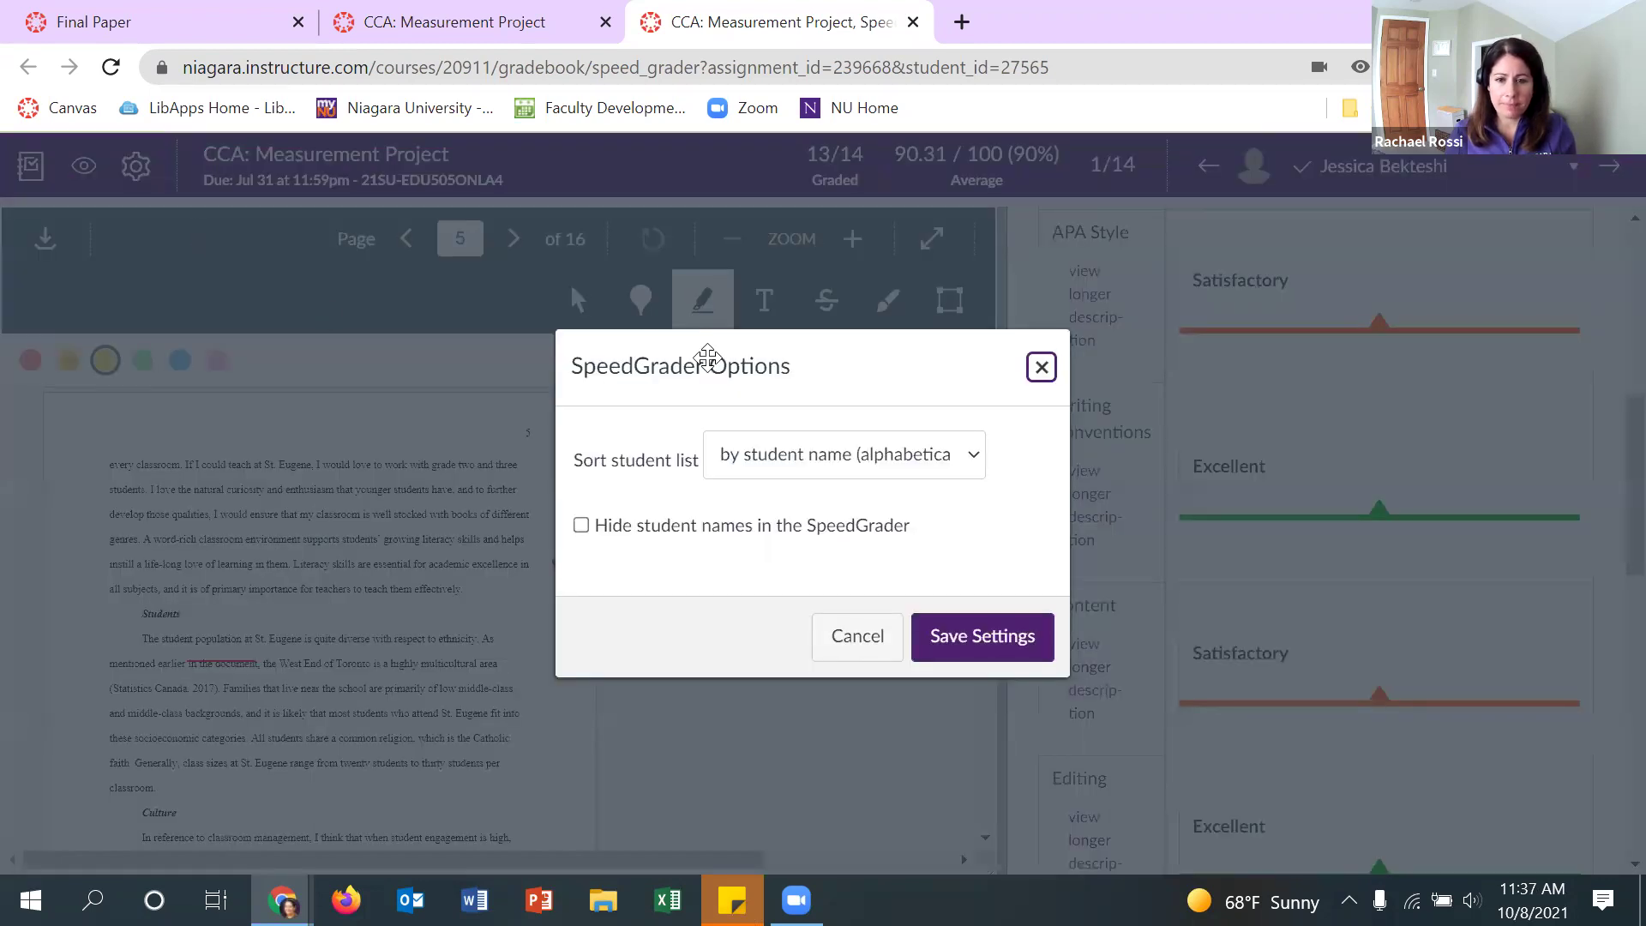
pyautogui.click(853, 643)
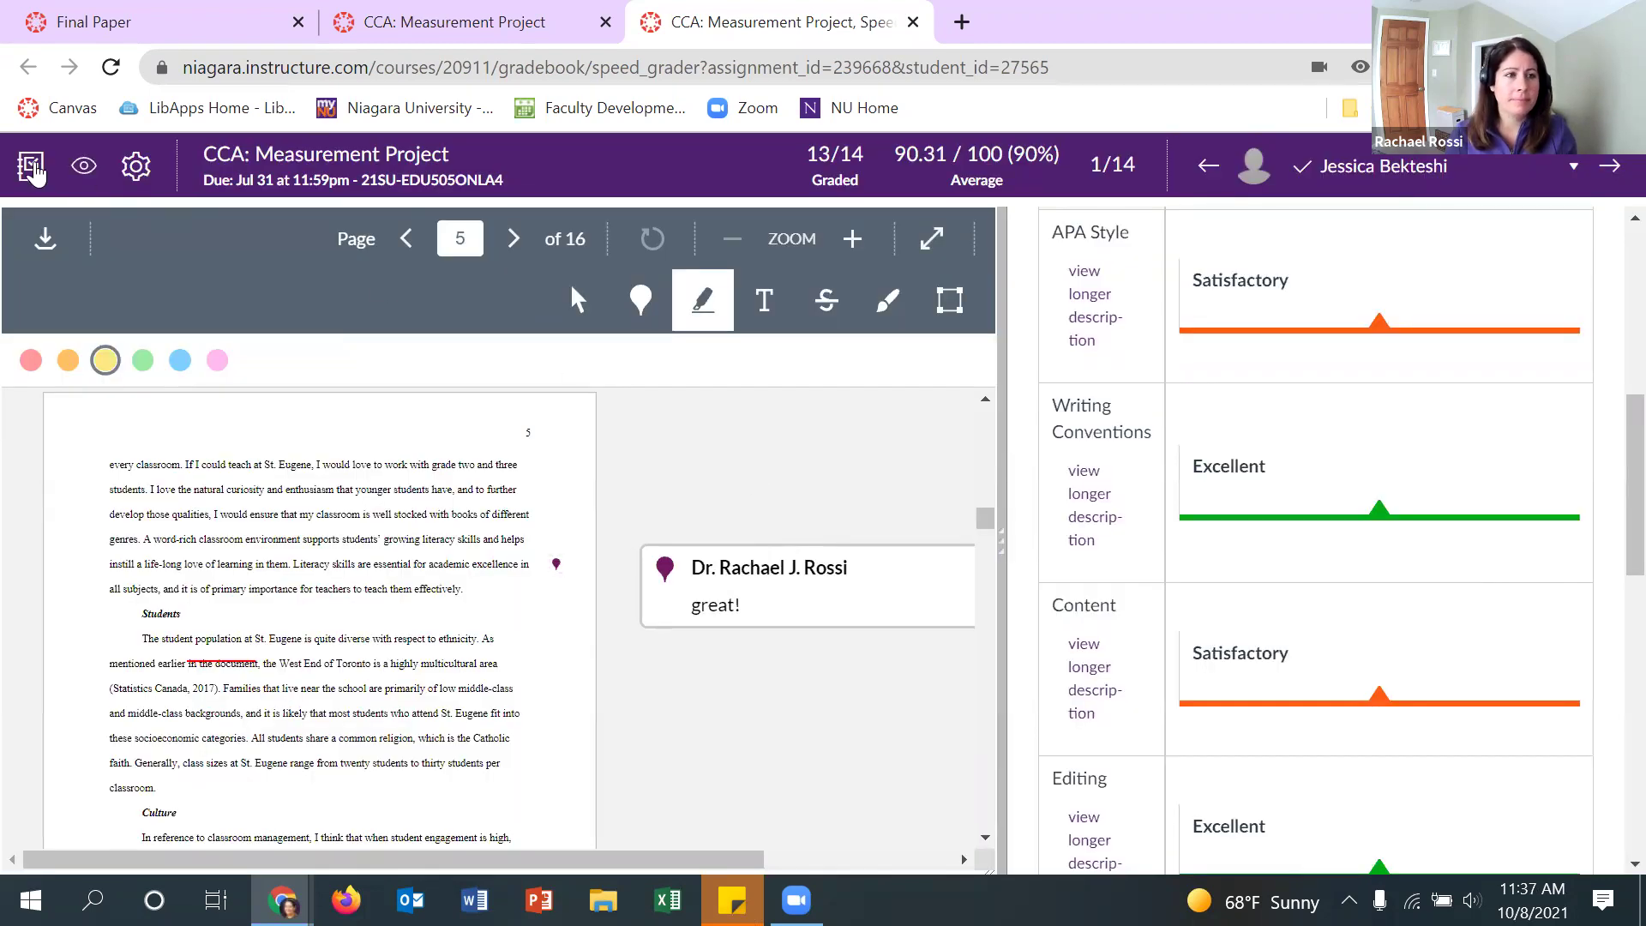
# Return to the course Gradebook and open the grade posting policy for Quiz 2
pyautogui.click(31, 171)
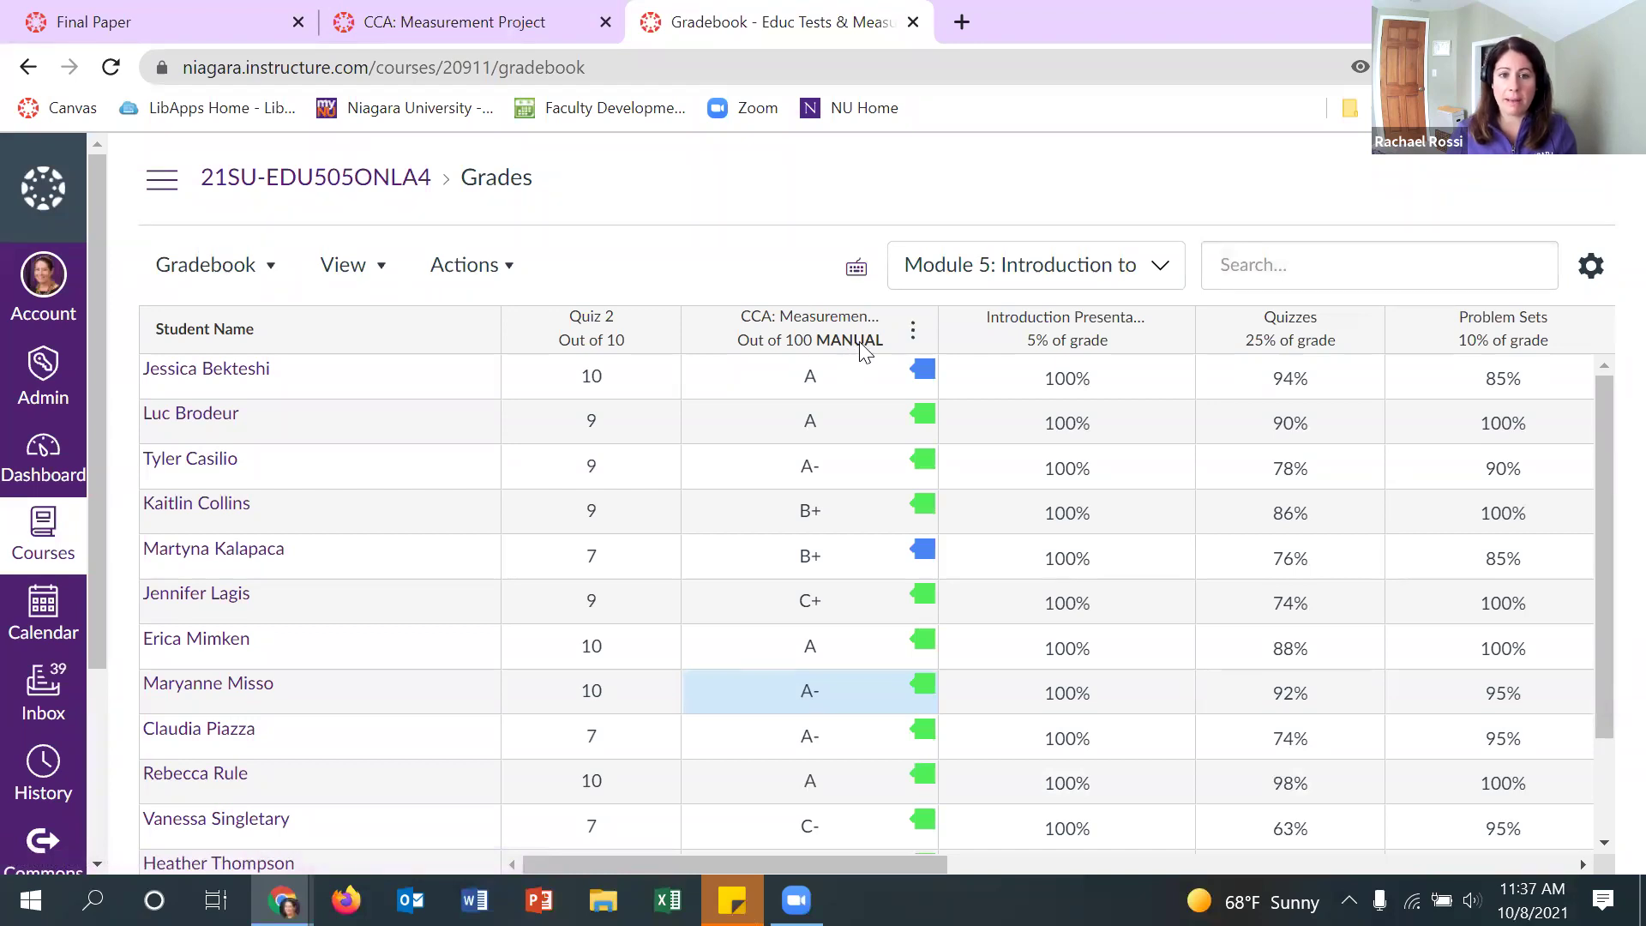
pyautogui.click(658, 333)
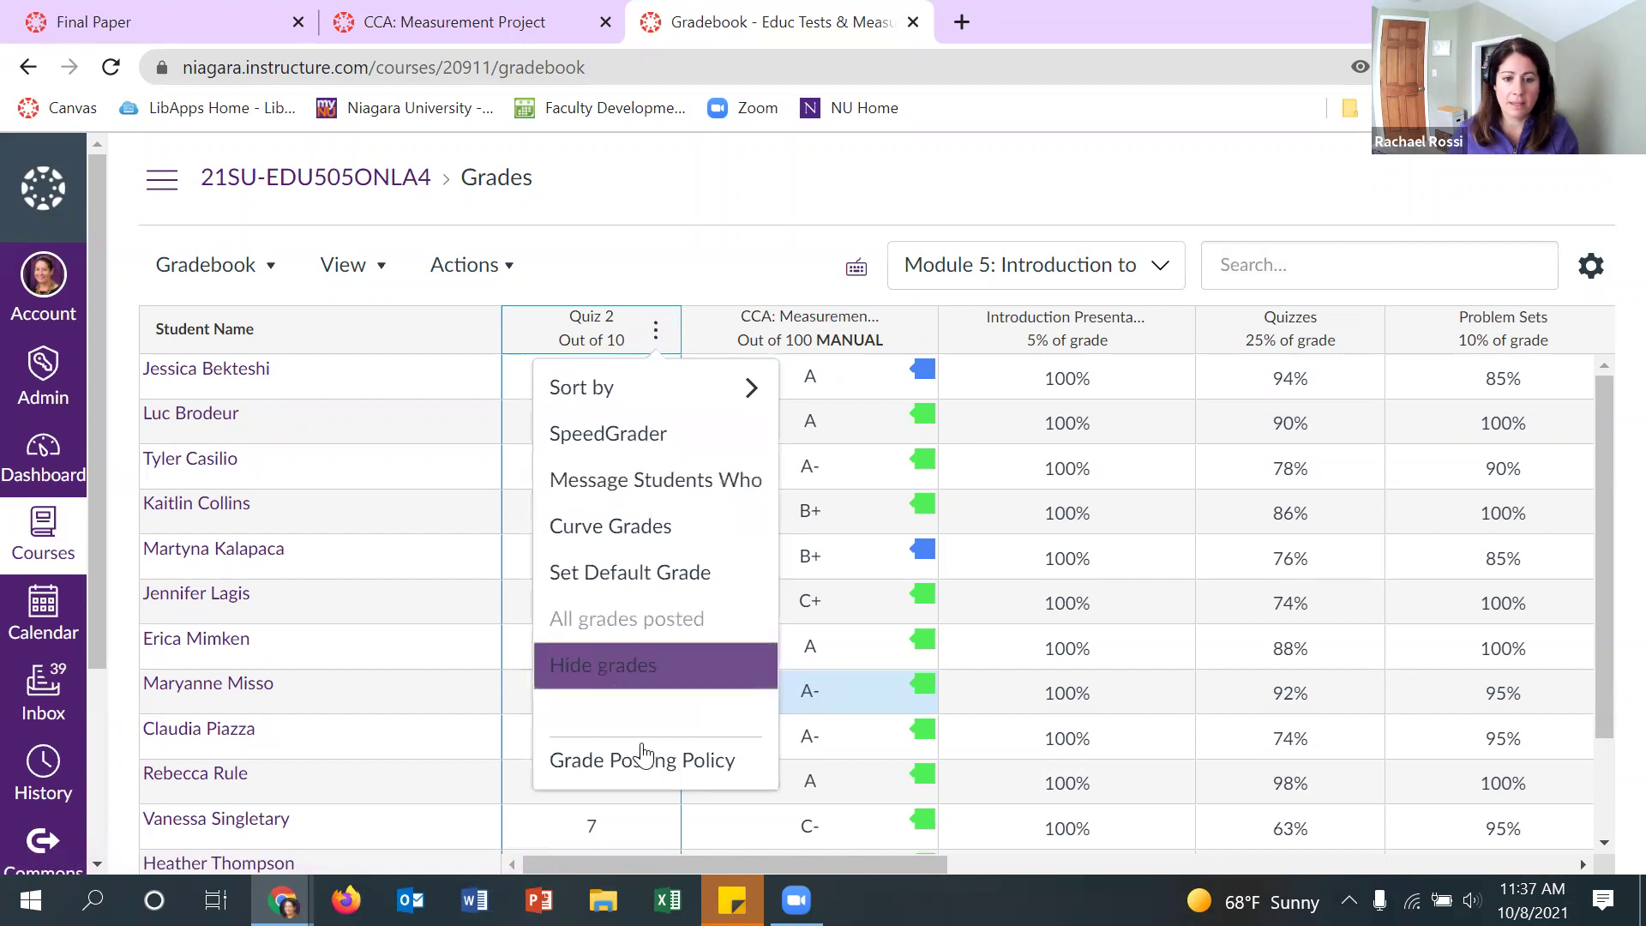
pyautogui.click(645, 763)
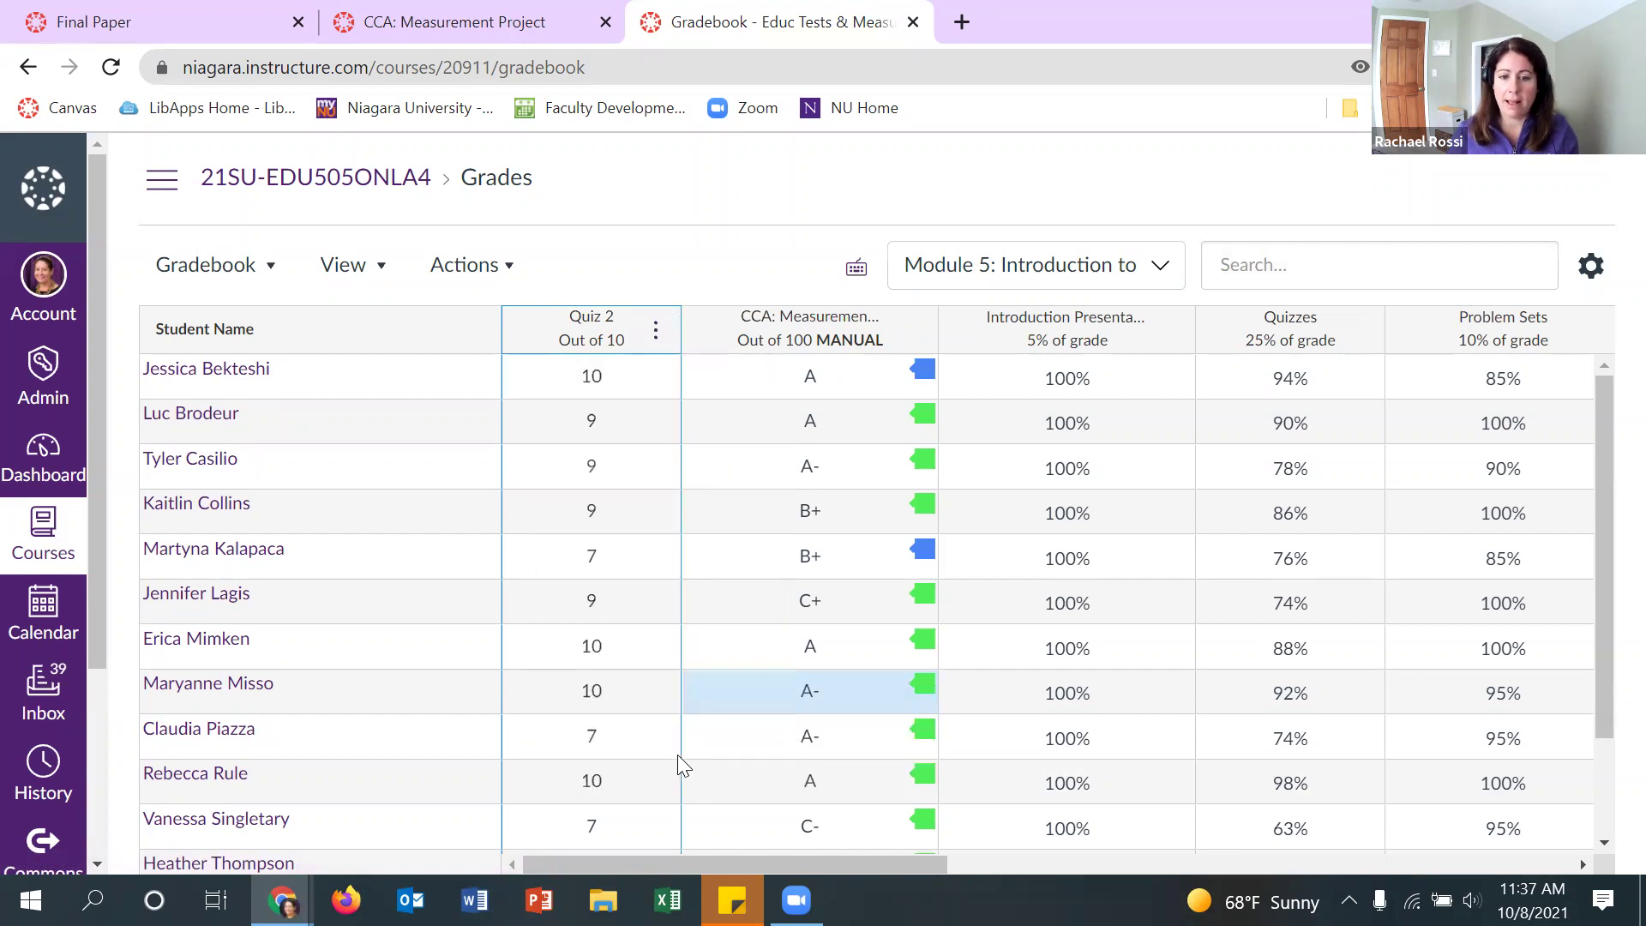